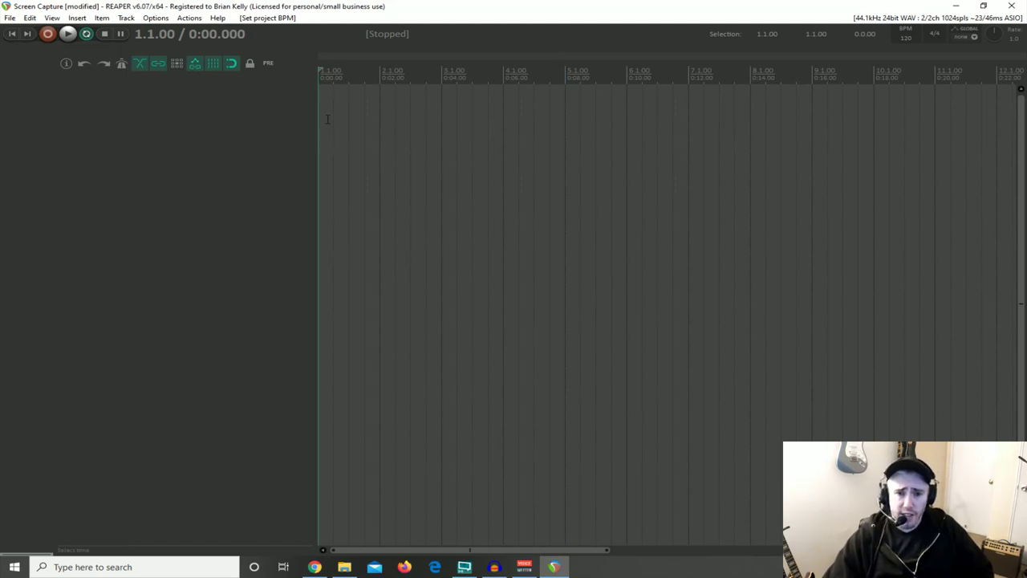
Set the project tempo to 100 BPM
click(905, 38)
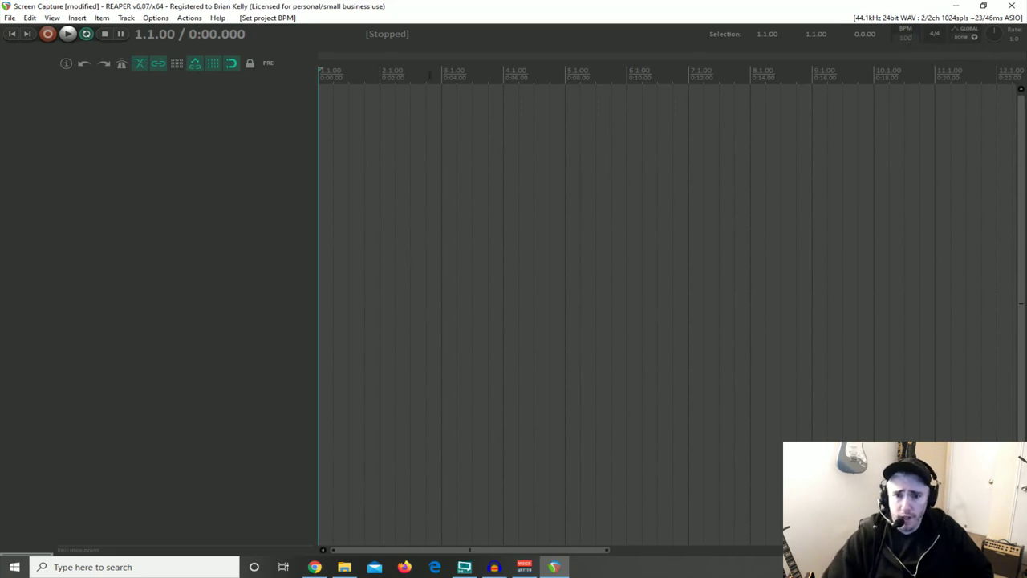
click(386, 151)
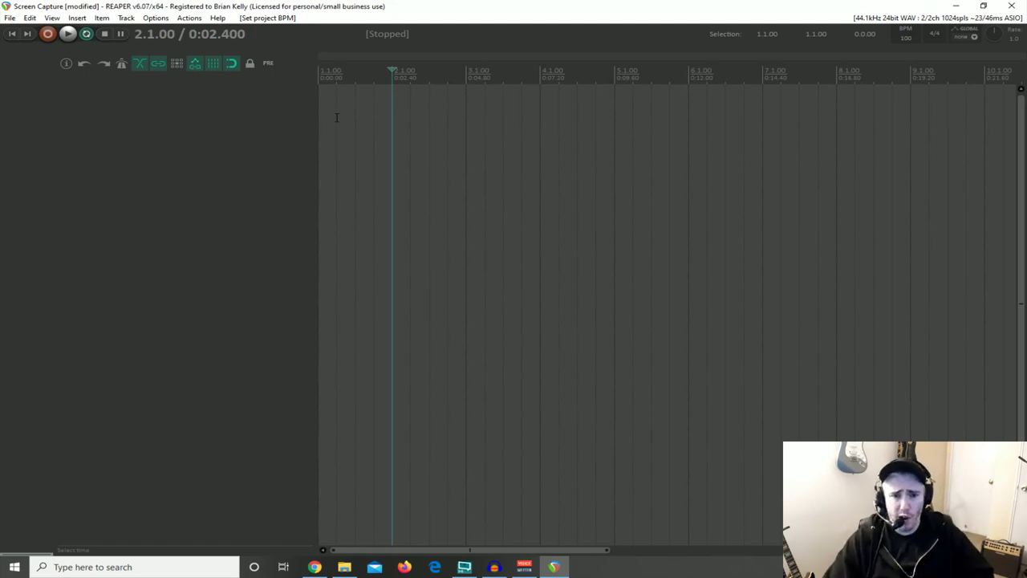
Add a new track, widen the track control area, and name the track "Drums"
double_click(215, 106)
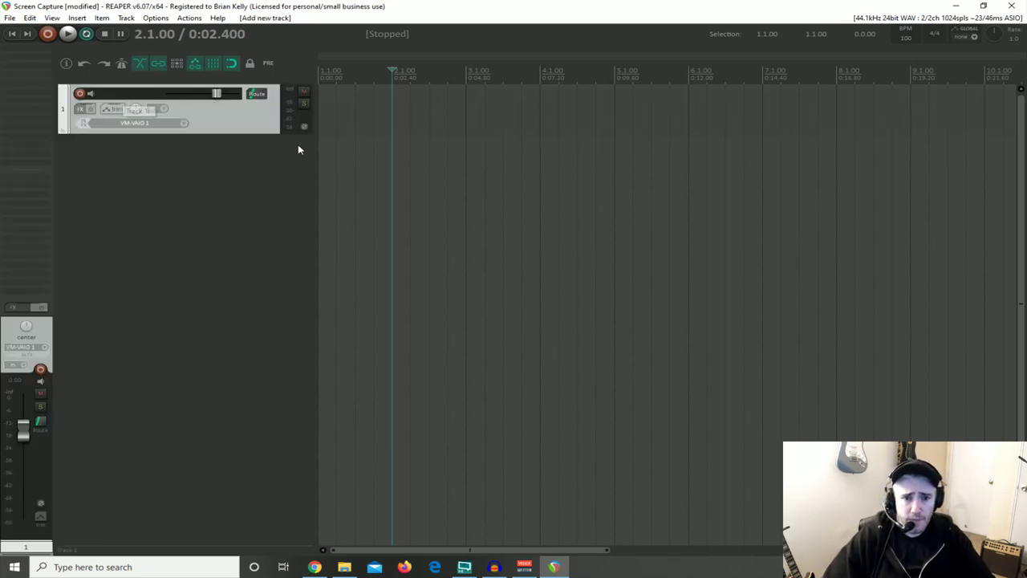
drag(313, 148, 415, 145)
double_click(124, 95)
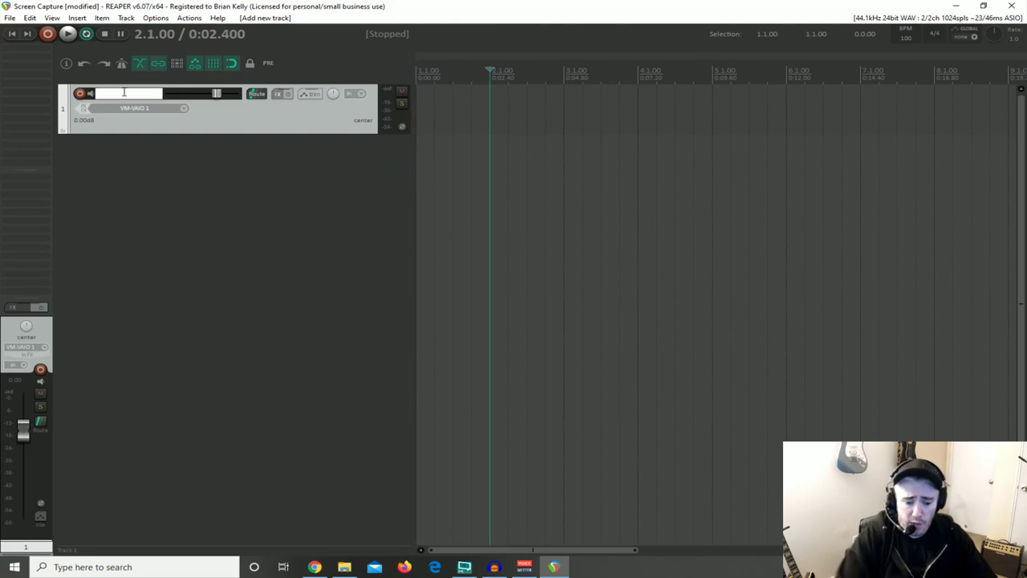
text(Drum)
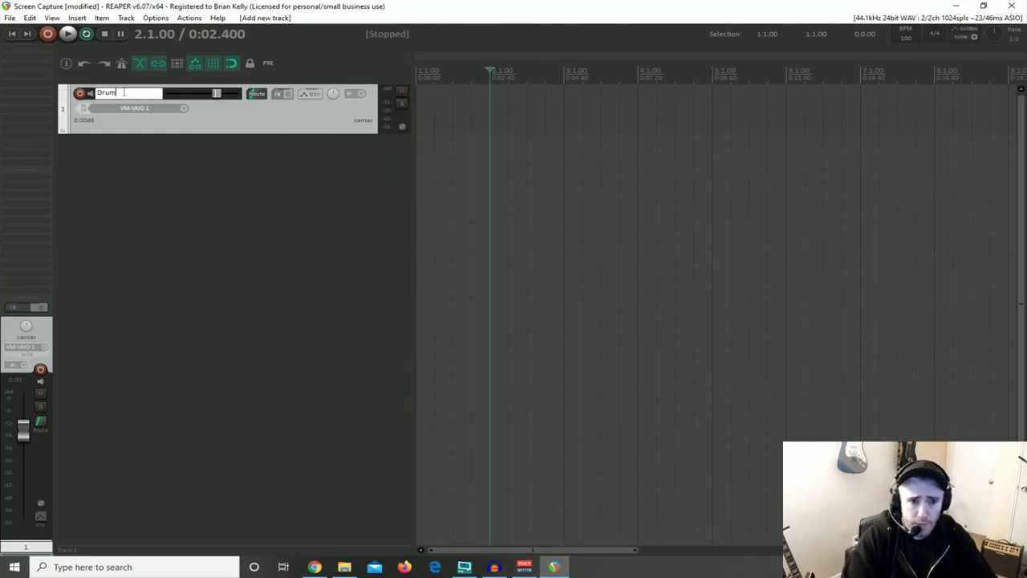
text(s)
key(Return)
Give the Drums track a custom light yellow color from the basic colors
right_click(260, 126)
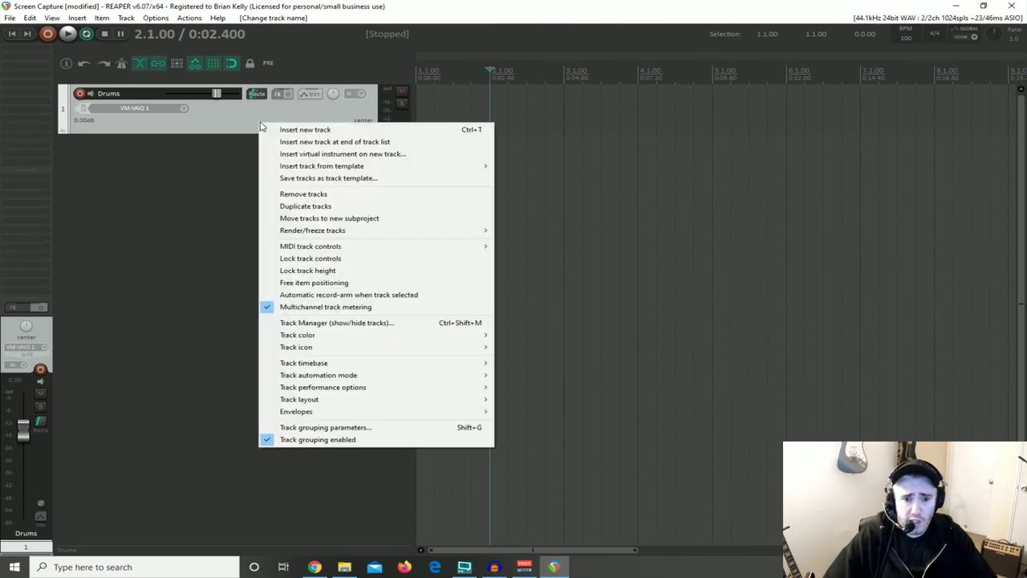
mouse_move(328, 336)
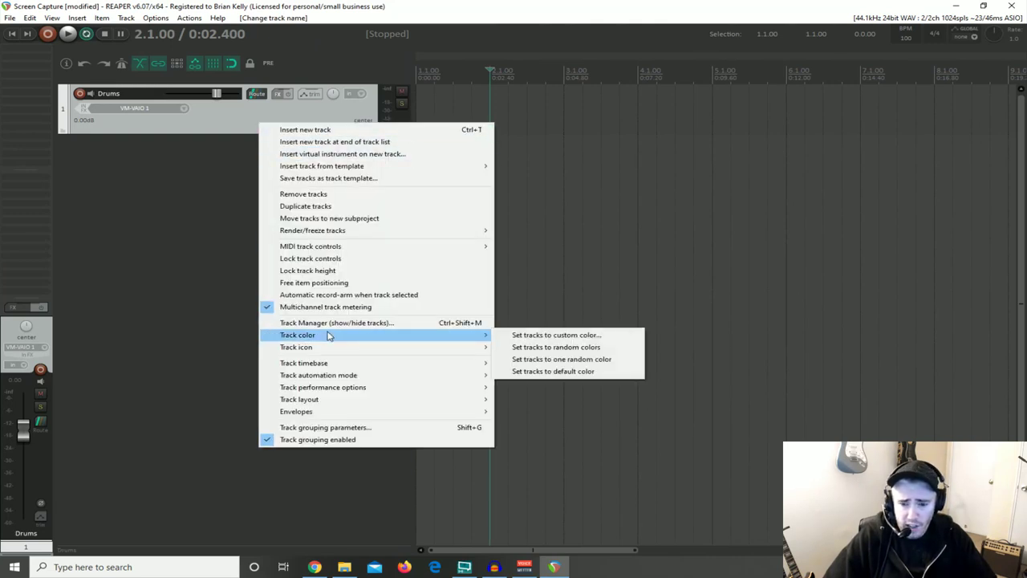
click(517, 336)
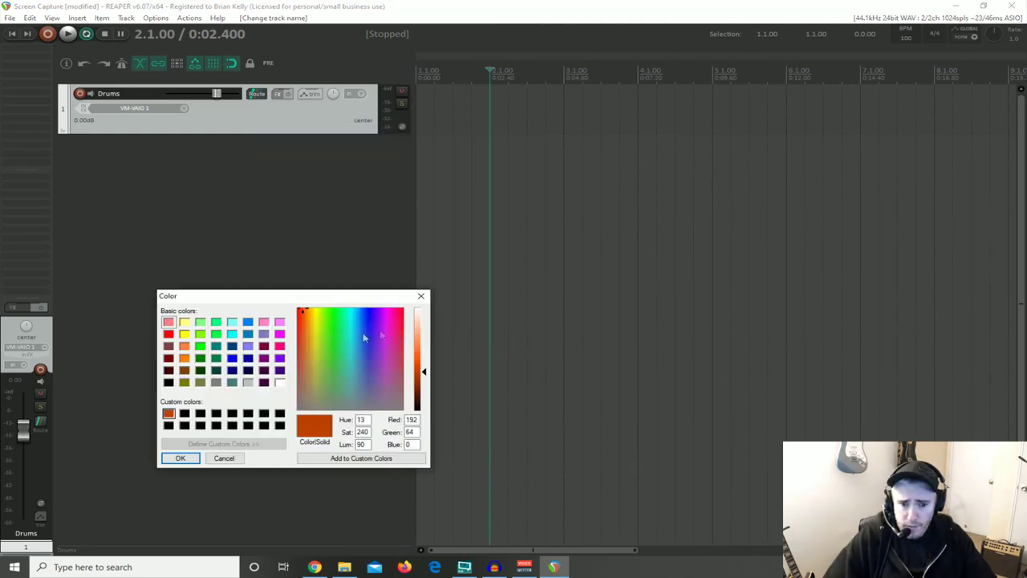
click(183, 322)
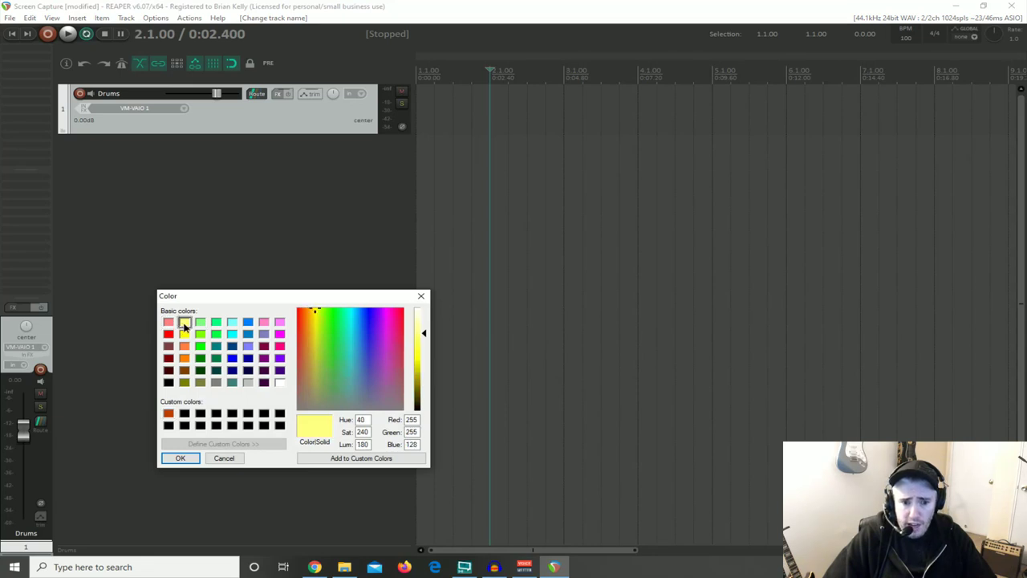
click(180, 459)
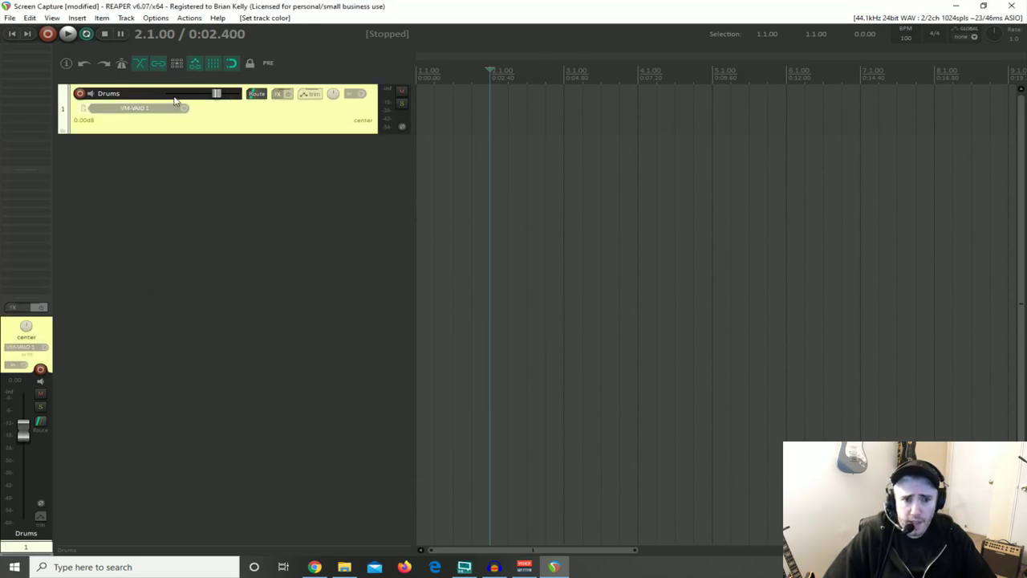
Add the VSTi MT-PowerDrumKit (MANDA AUDIO) instrument to the Drums track
click(278, 94)
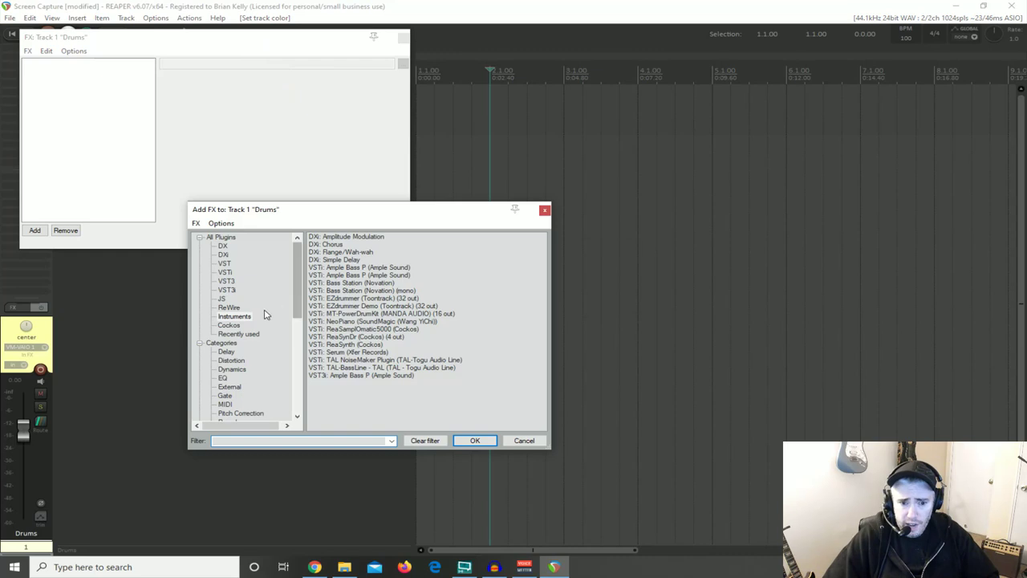
click(337, 314)
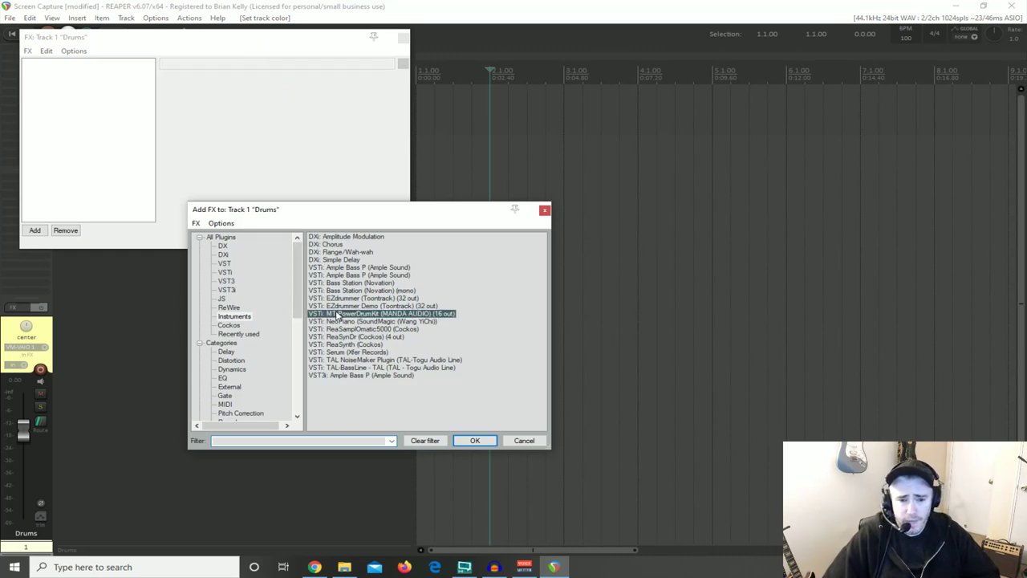
double_click(337, 314)
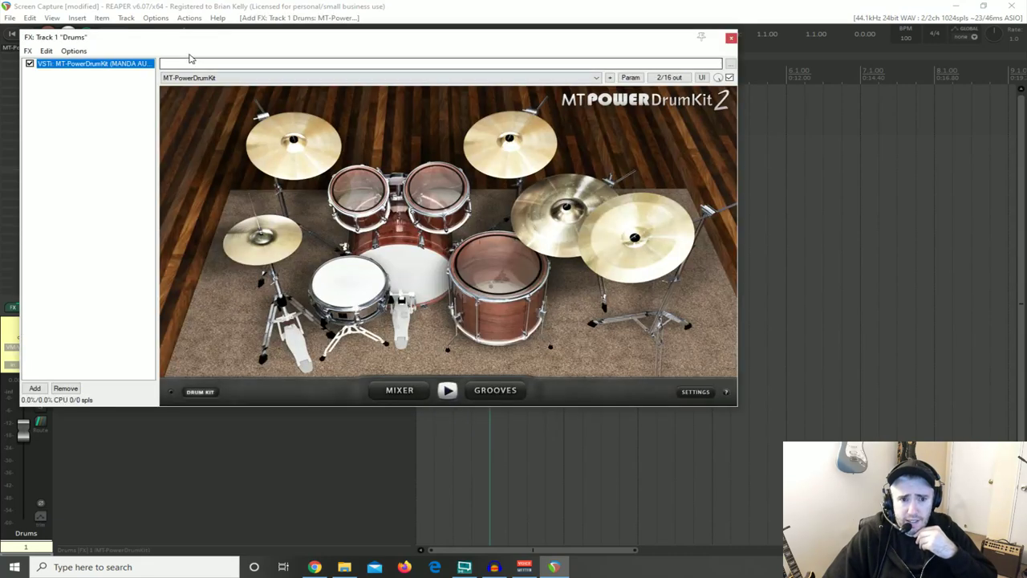
drag(204, 44, 249, 96)
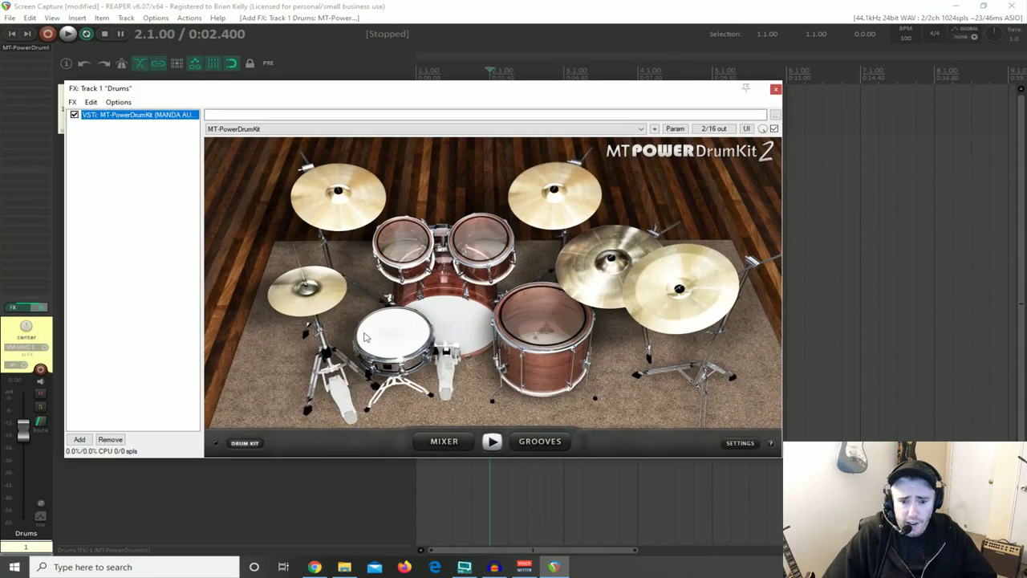
Open the drum kit's groove library and list the Intro grooves of the 4/4 60-150 bpm style
click(550, 447)
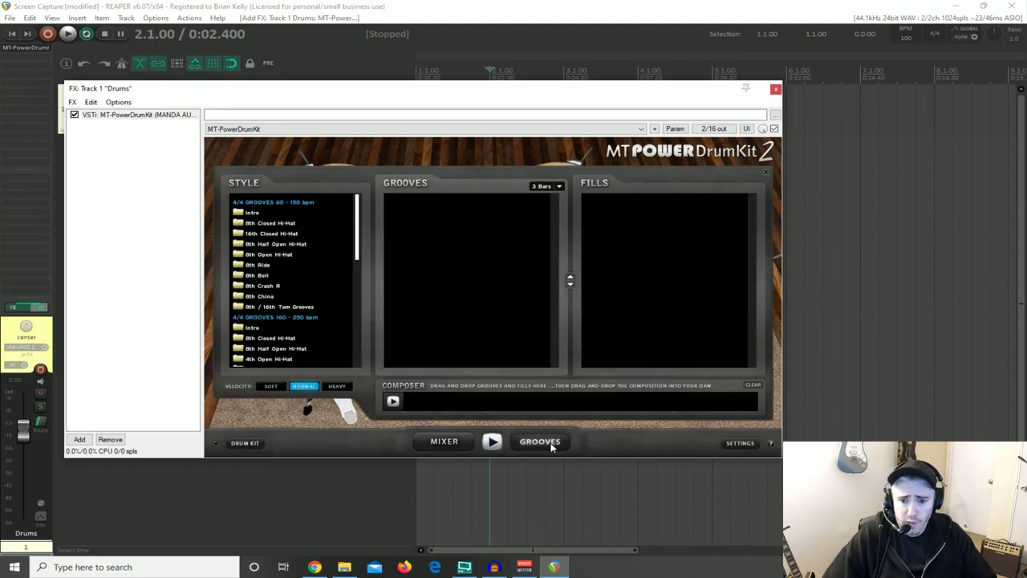
drag(425, 90, 418, 174)
click(242, 296)
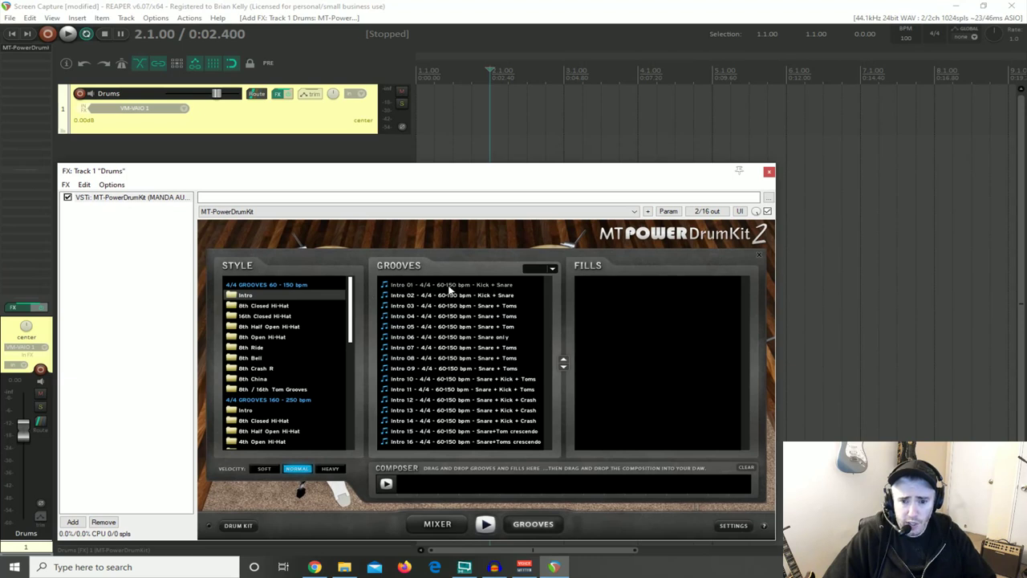
Audition the Intro grooves 01, 03, 10, 11 and 12 to compare the patterns
click(399, 286)
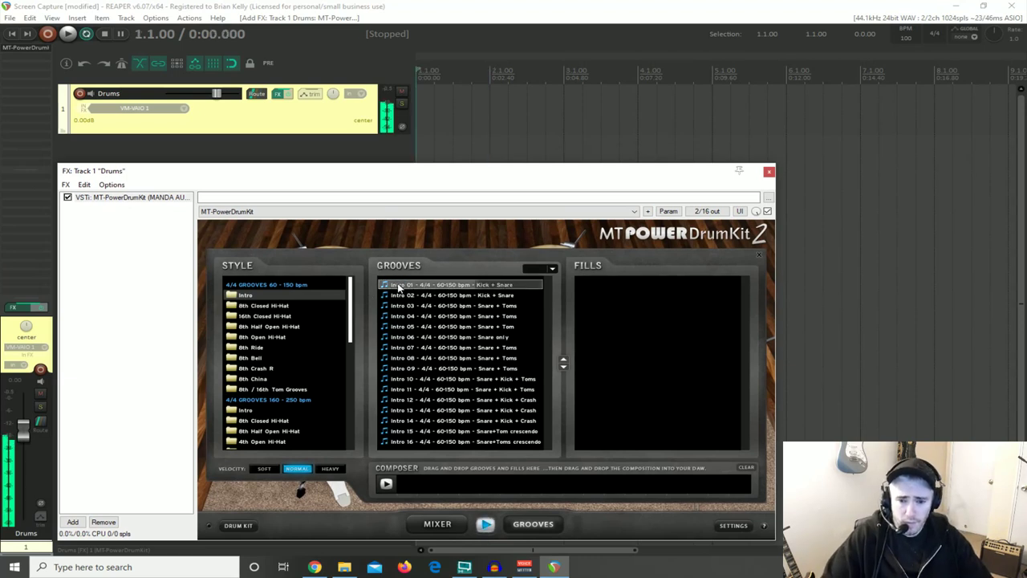
click(418, 305)
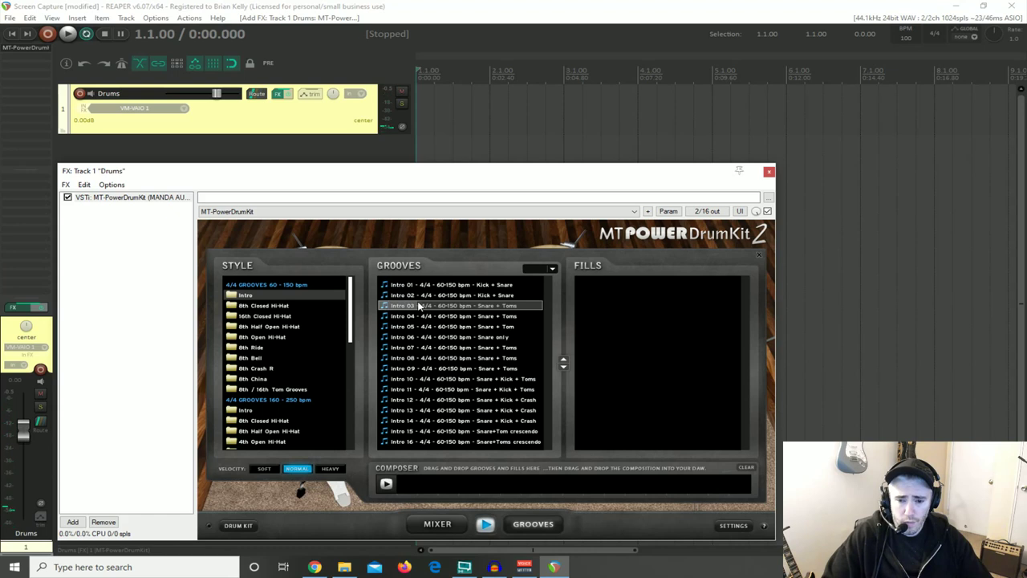
click(426, 380)
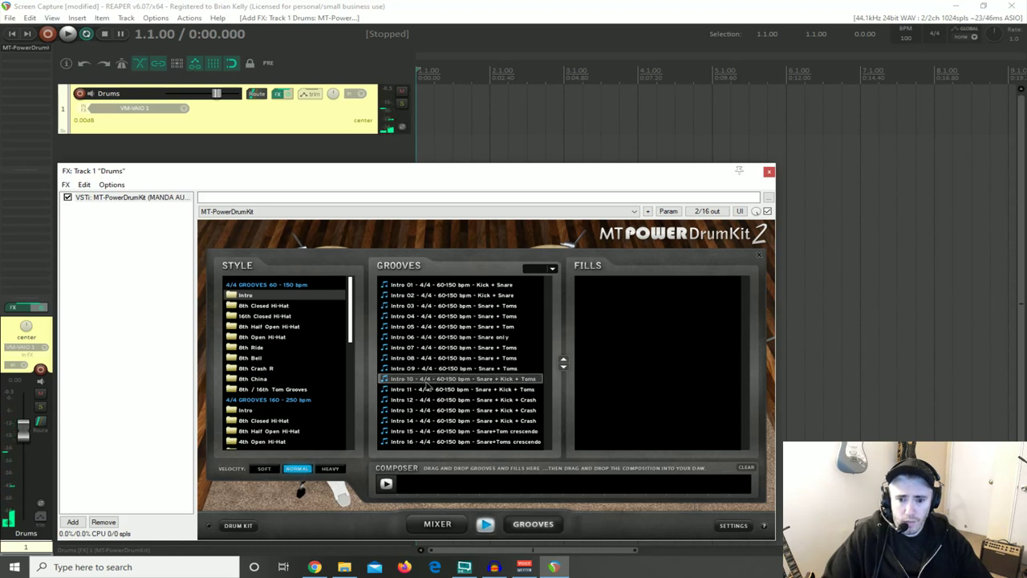
click(411, 390)
click(404, 381)
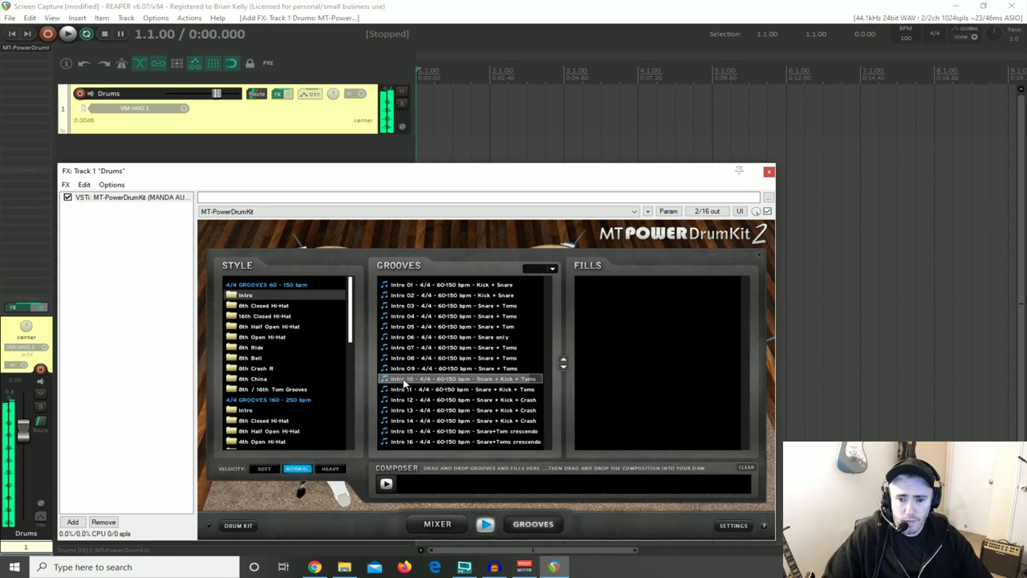
click(403, 400)
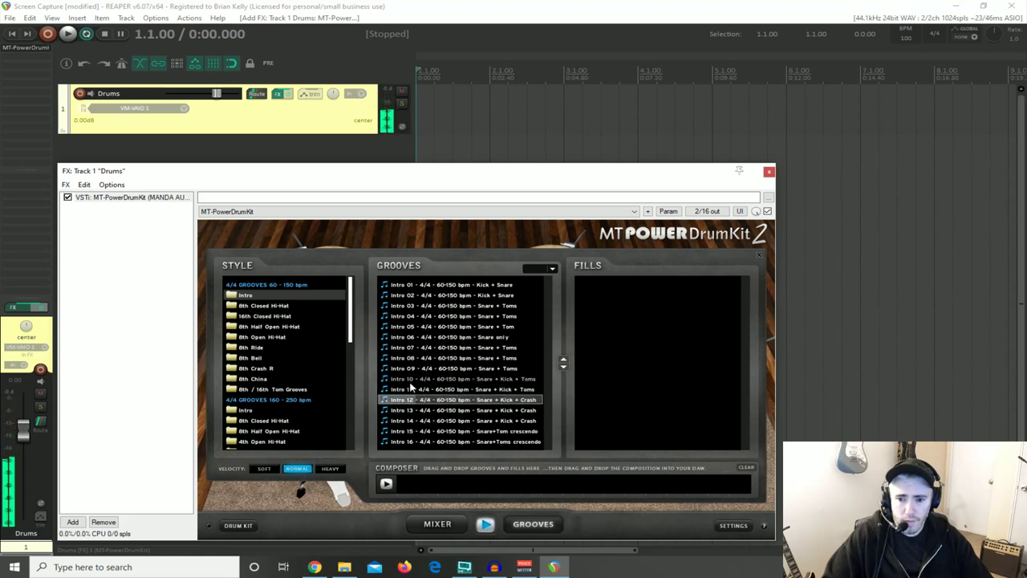
Play the Intro 10 groove again and insert it at the start of the Drums track, keeping the track uncovered
click(409, 380)
key(space)
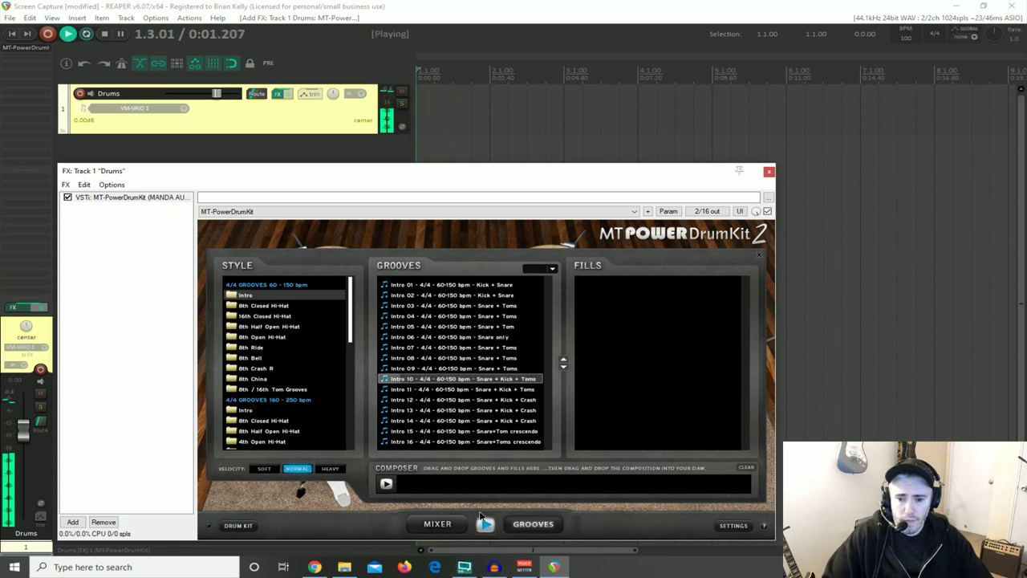
key(space)
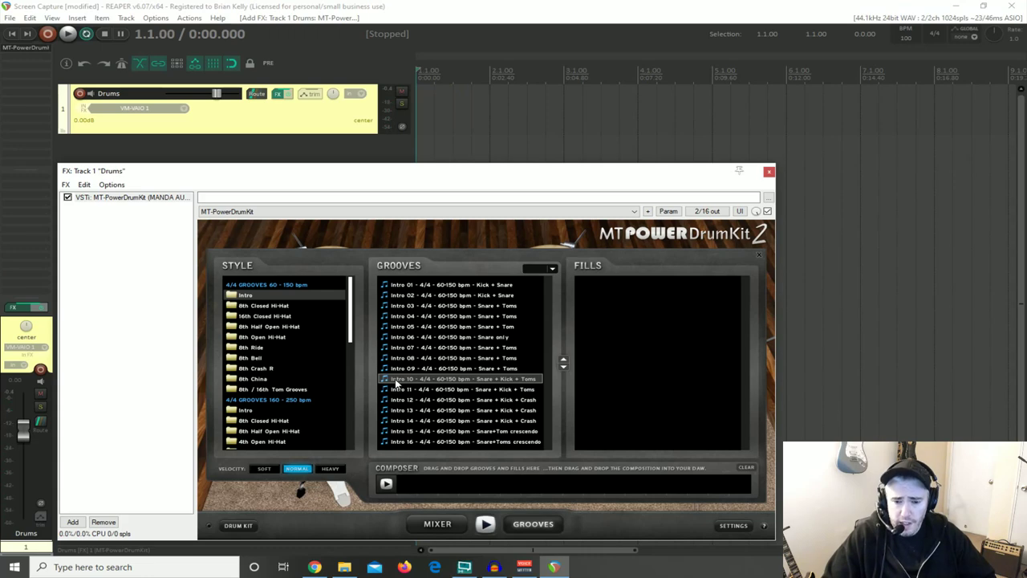
drag(398, 383, 425, 116)
drag(488, 182, 562, 216)
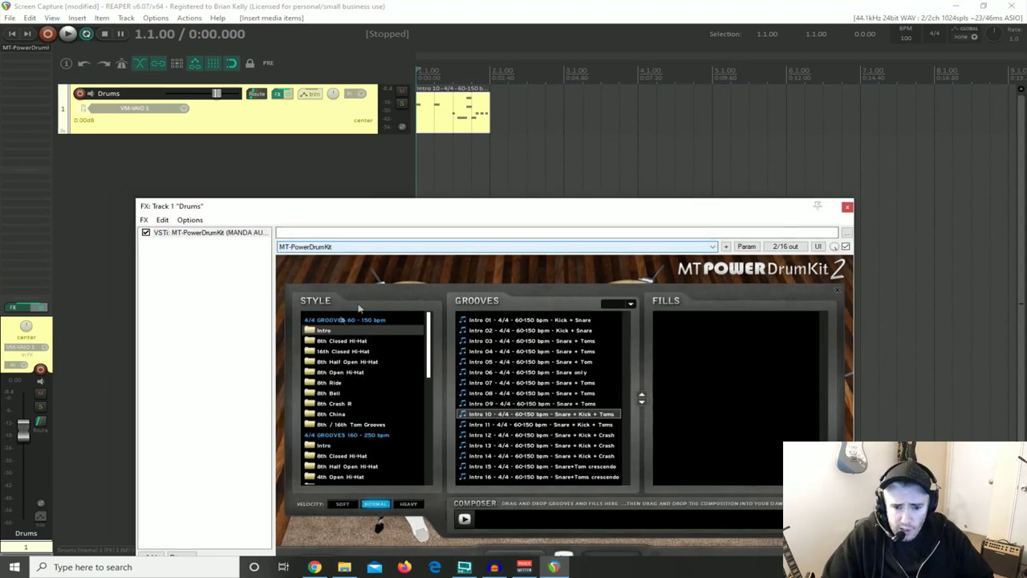
Audition 8th Half Open Hi-Hat grooves 12 to 14 and insert Groove 14 on the Drums track at bar 2, right after the intro
click(346, 362)
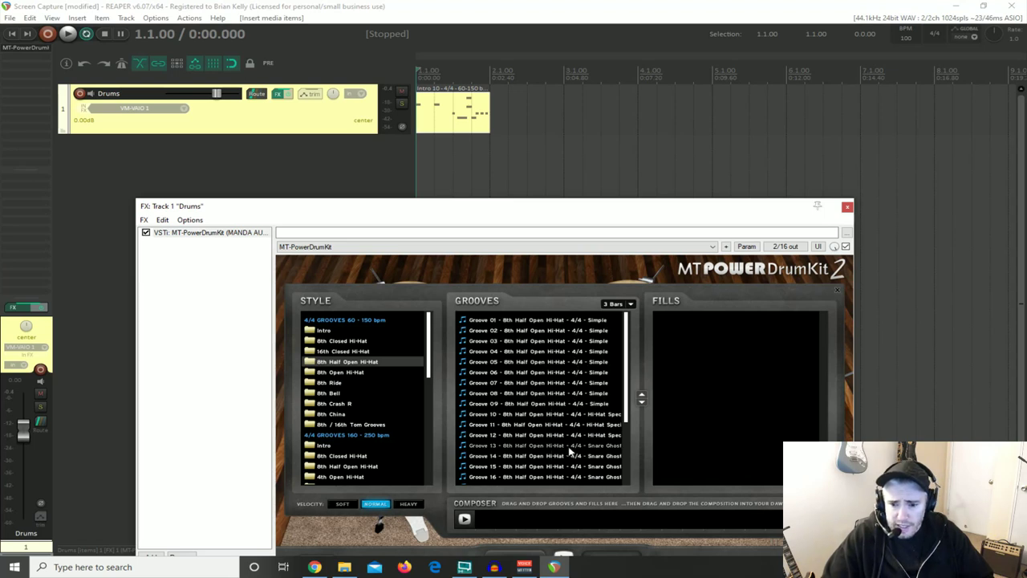
scroll(571, 454, down, 1)
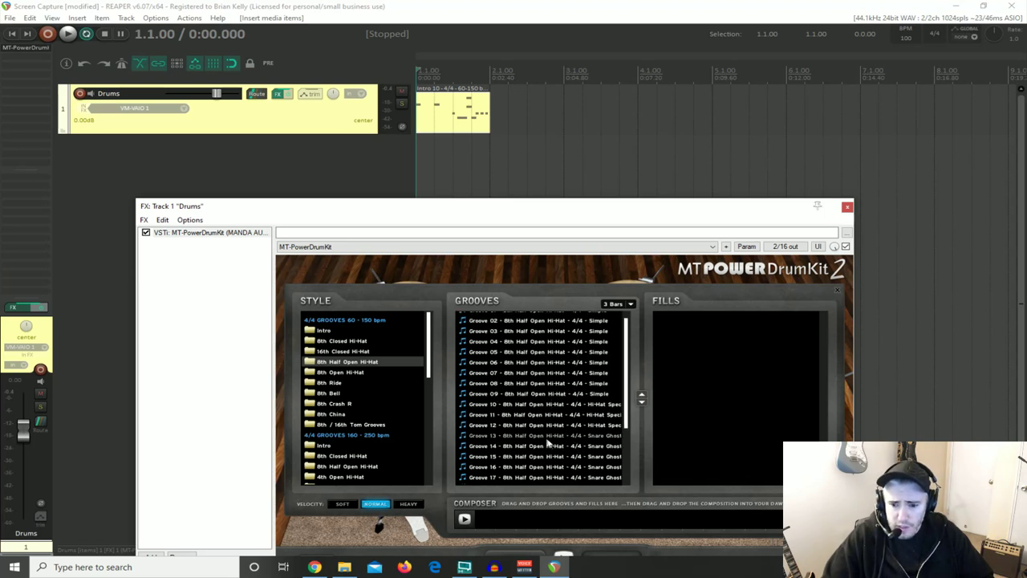
click(536, 425)
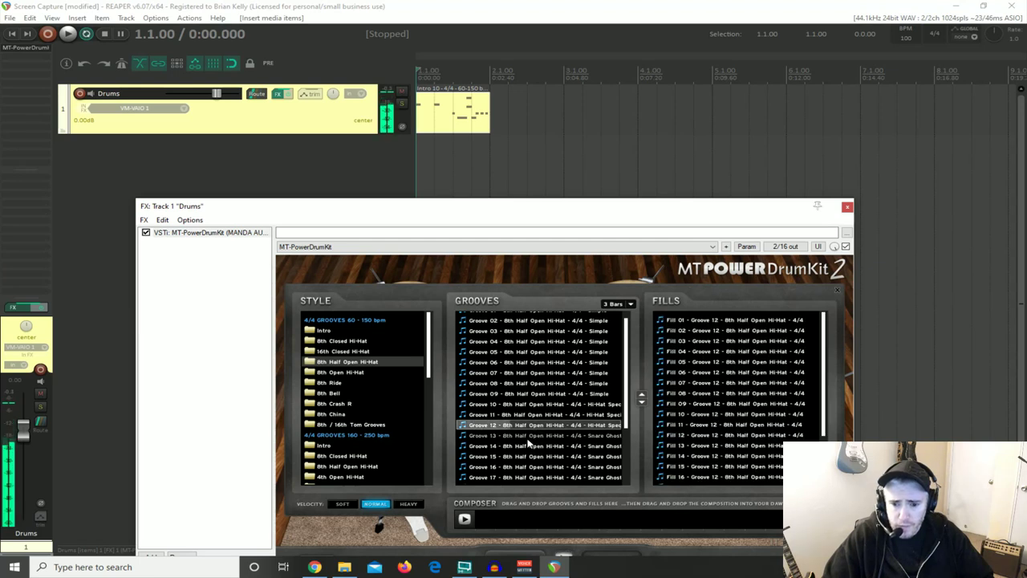
click(528, 436)
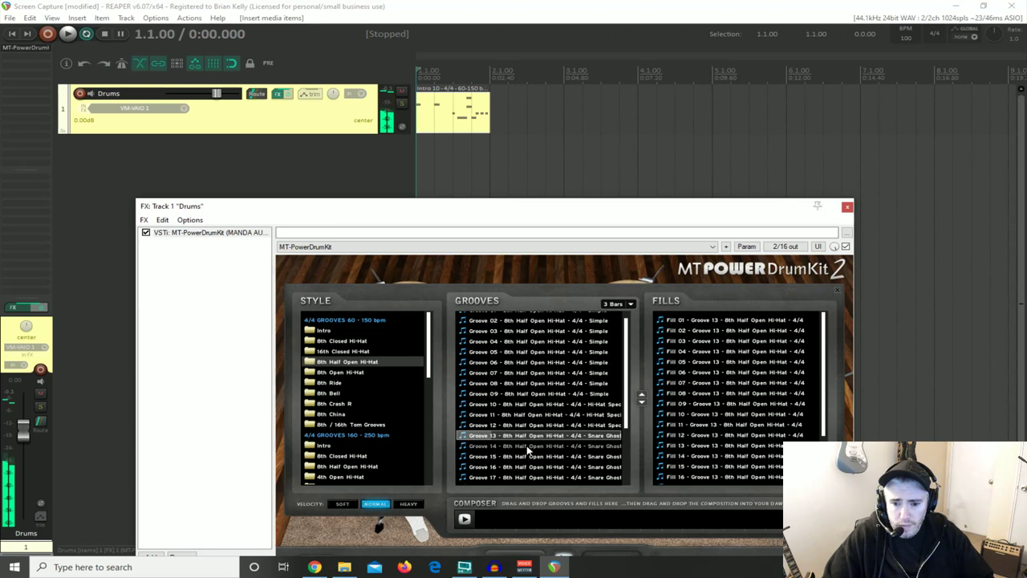
click(528, 447)
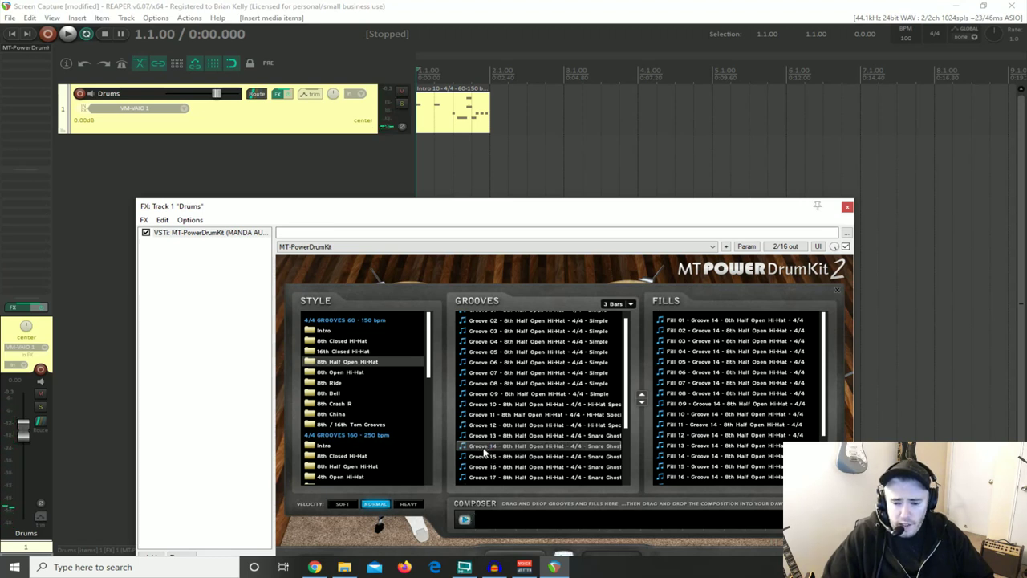
drag(495, 450, 505, 111)
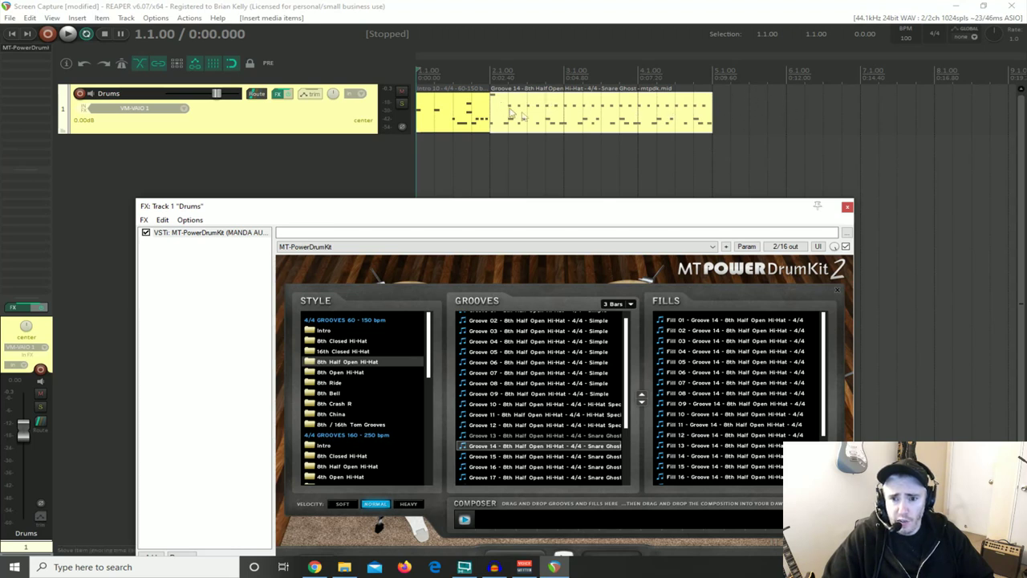
Audition Fills 01 and 05 of Groove 14 and insert Fill 05 at bar 5, directly after the groove
click(710, 323)
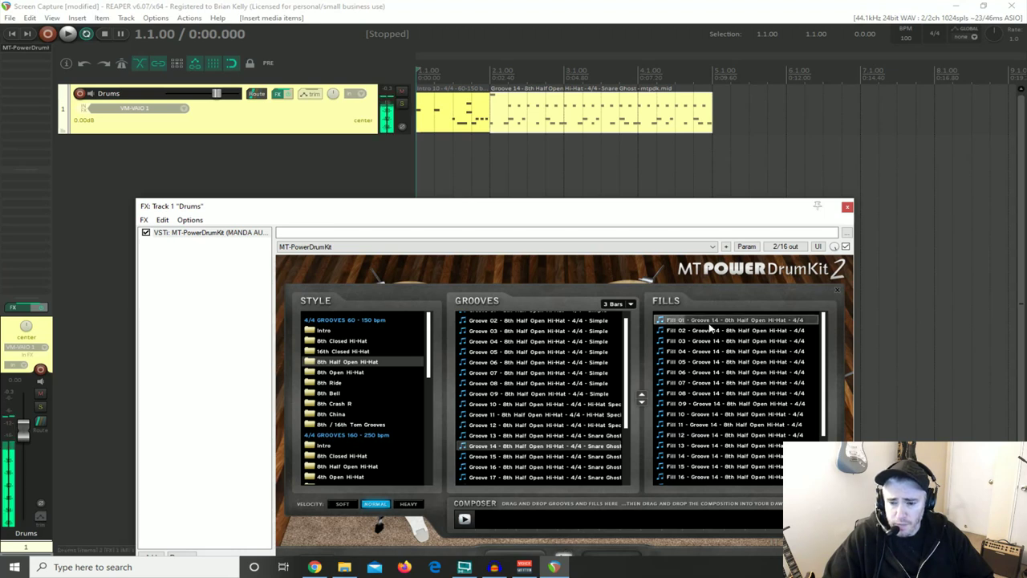
click(709, 363)
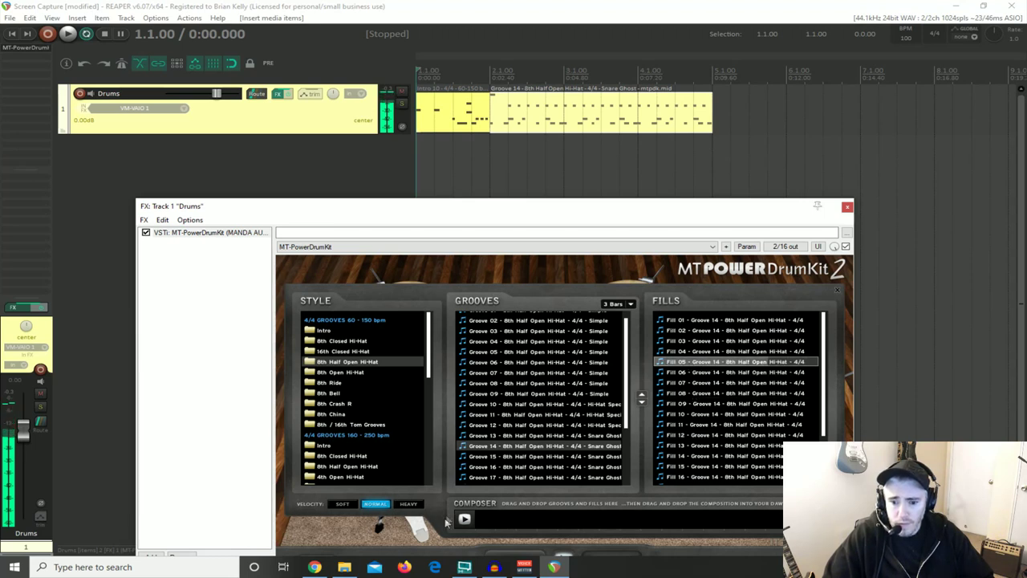
drag(670, 365, 714, 116)
Copy the Groove 14 item and paste it at bar 6, directly after Fill 05
scroll(526, 125, down, 2)
click(526, 124)
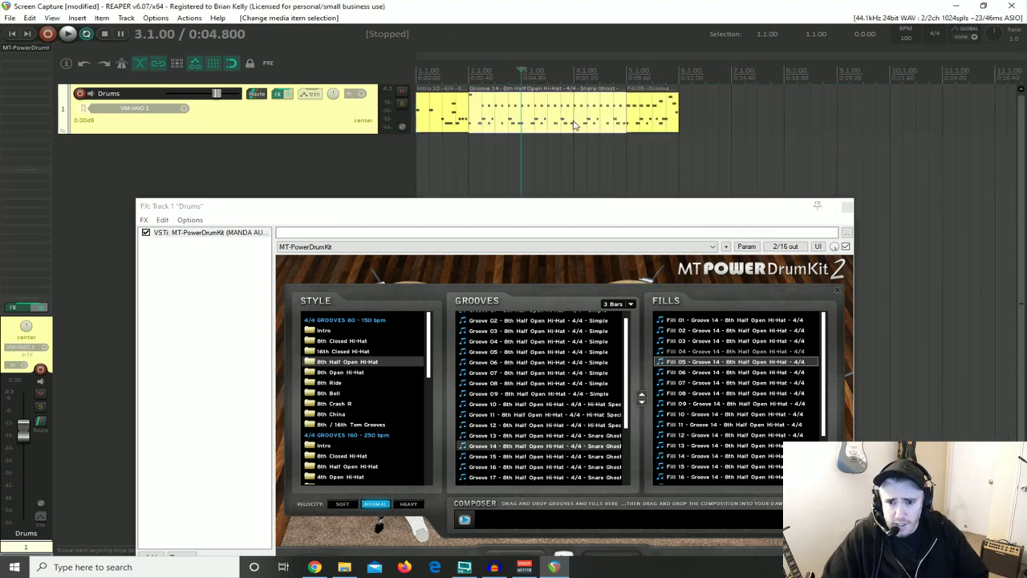
click(678, 110)
key(ctrl+v)
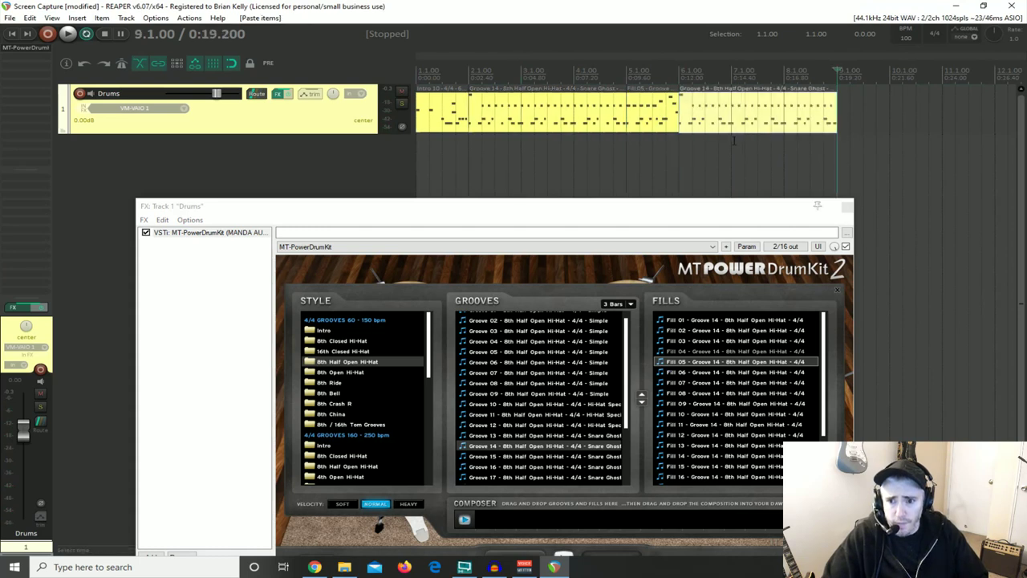
Insert Fill 09 of Groove 14 on the Drums track at bar 9, directly after the copied groove
scroll(743, 317, down, 1)
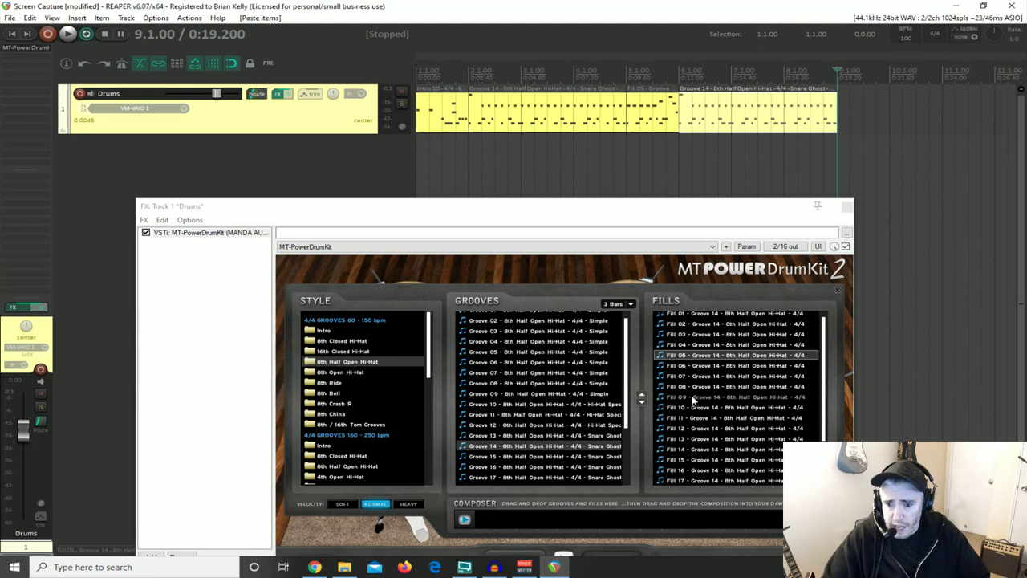
drag(680, 399, 847, 112)
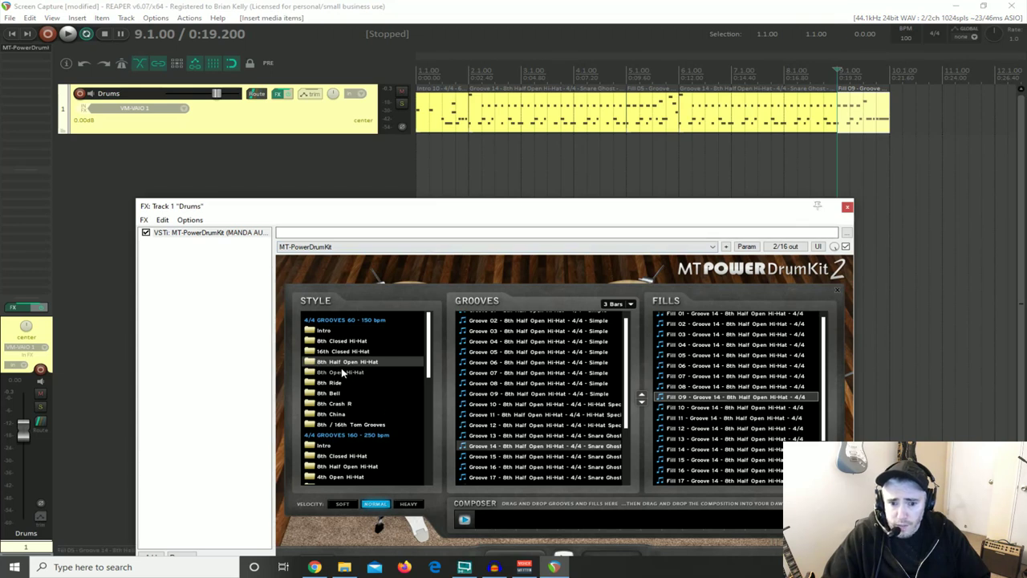
Audition 8th Ride Grooves 13 and 15, and insert Groove 15 at bar 10 followed by its Fill 06 at bar 13
click(326, 383)
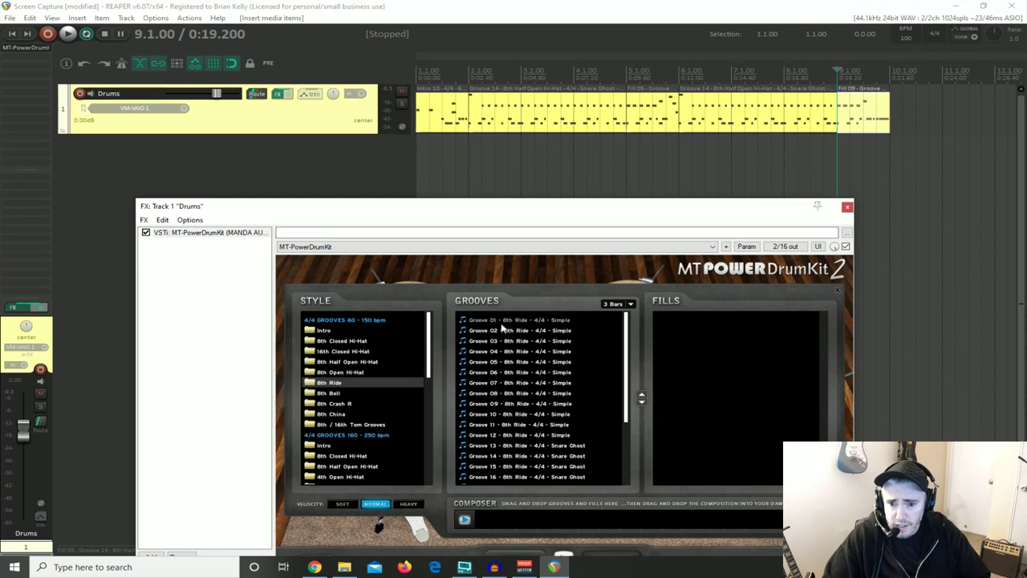
click(529, 446)
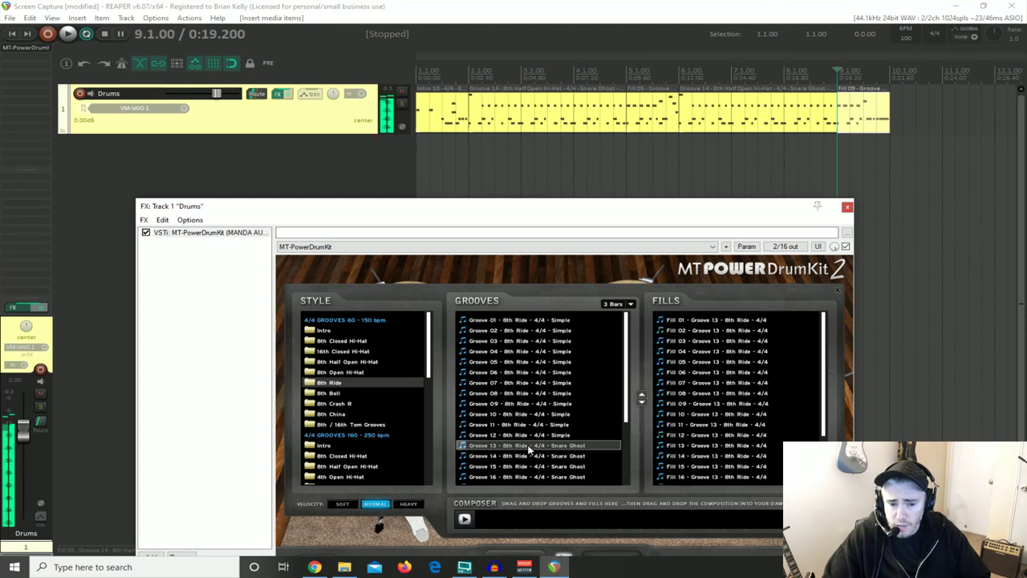
click(530, 466)
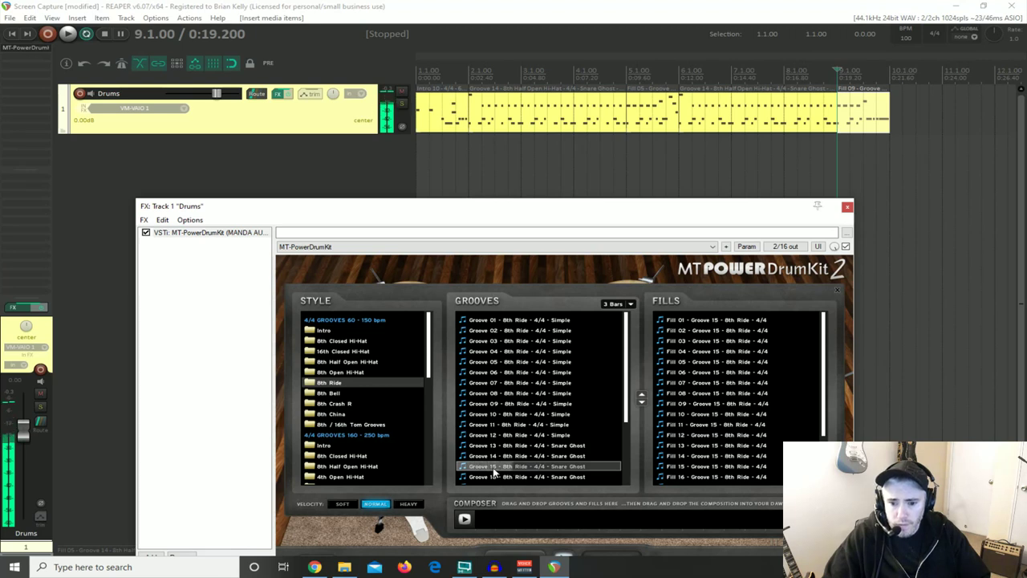
click(464, 519)
drag(483, 471, 770, 116)
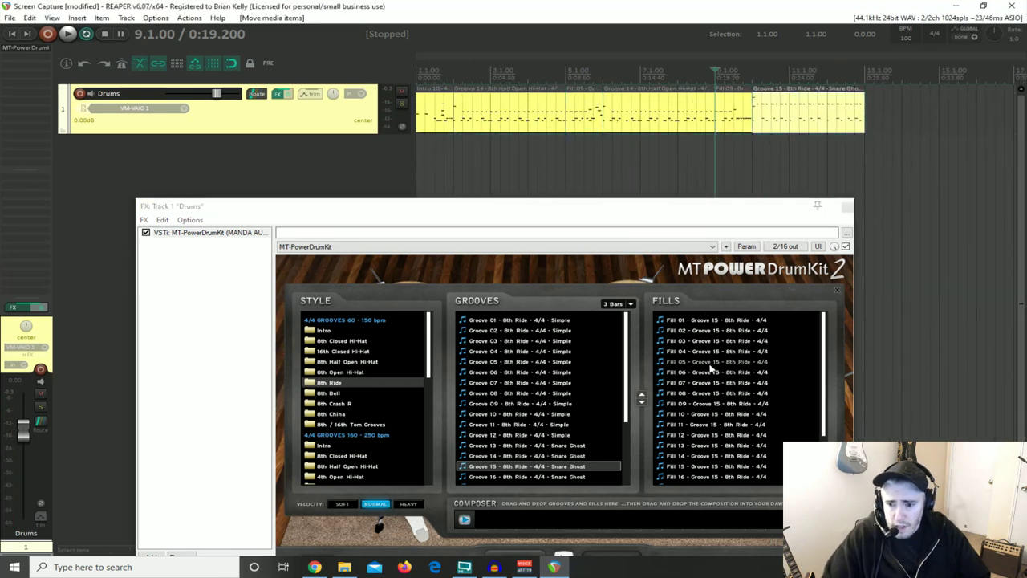
drag(711, 372, 870, 119)
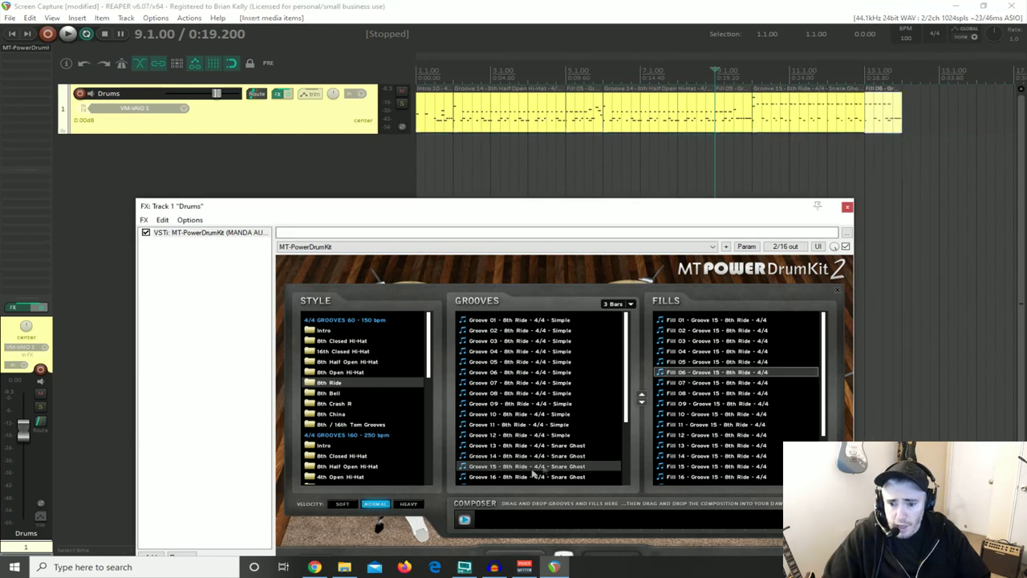
Paste a copy of the Groove 15 item at bar 14 and insert Fill 08 directly after it at bar 17
click(786, 122)
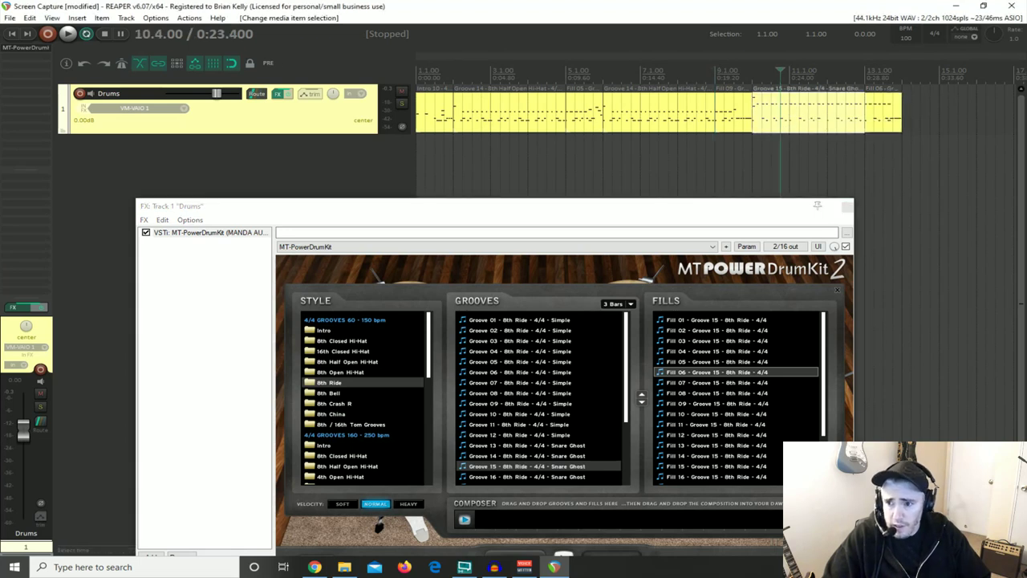
key(ctrl+v)
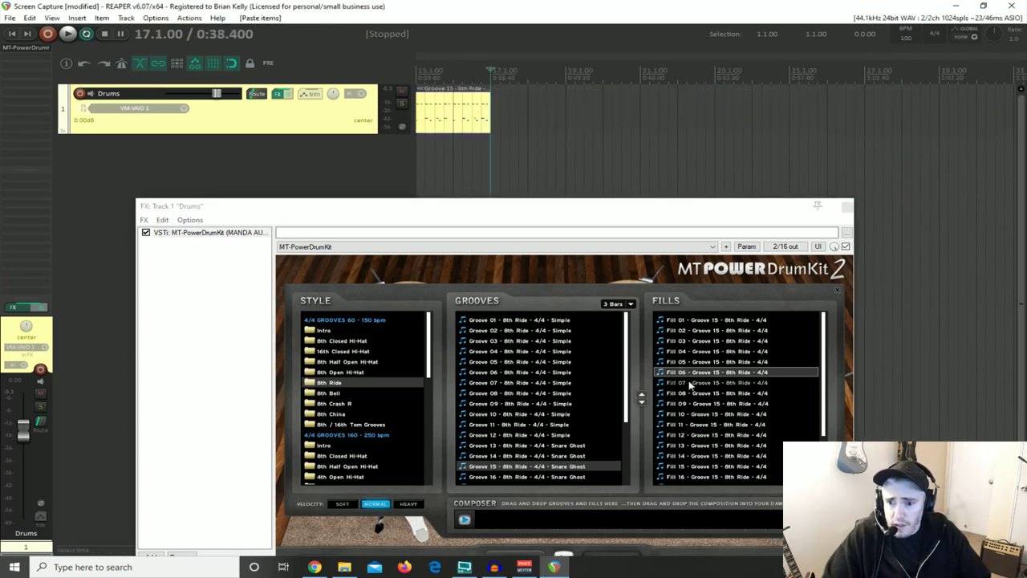
drag(688, 394, 505, 120)
scroll(522, 155, down, 3)
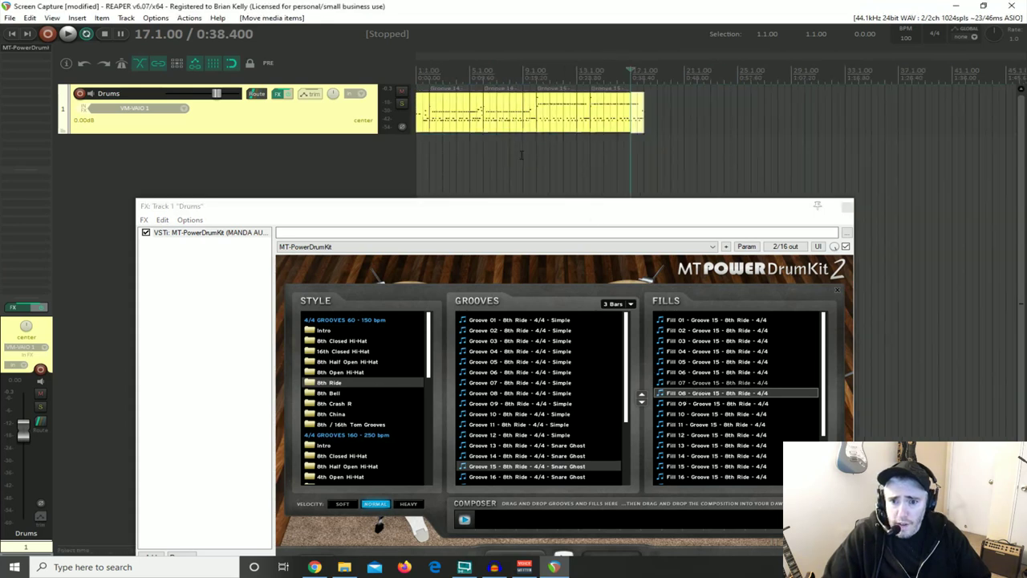
Play back the drum arrangement from the start of the project into bar 8
click(429, 149)
scroll(430, 148, up, 4)
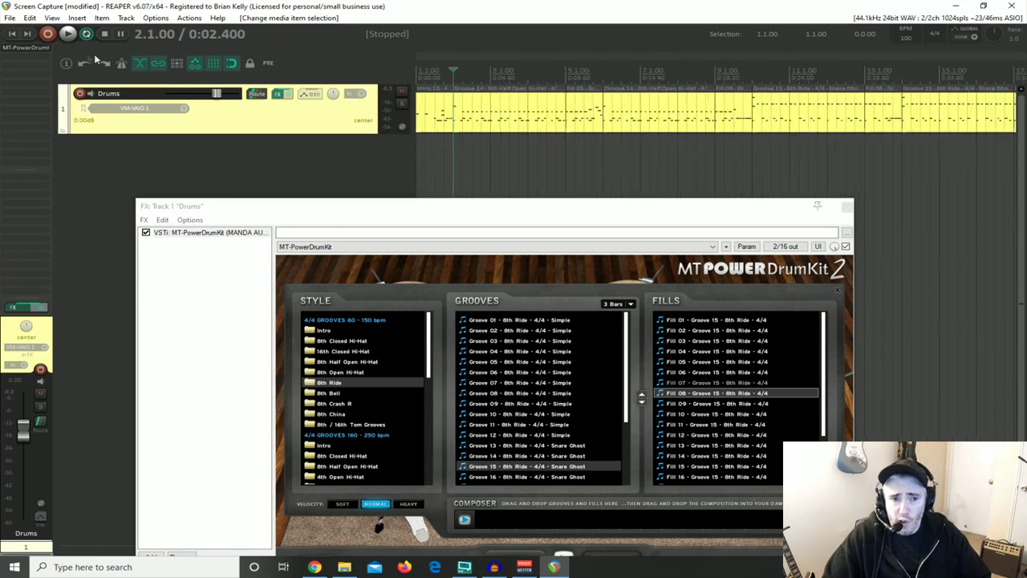
key(space)
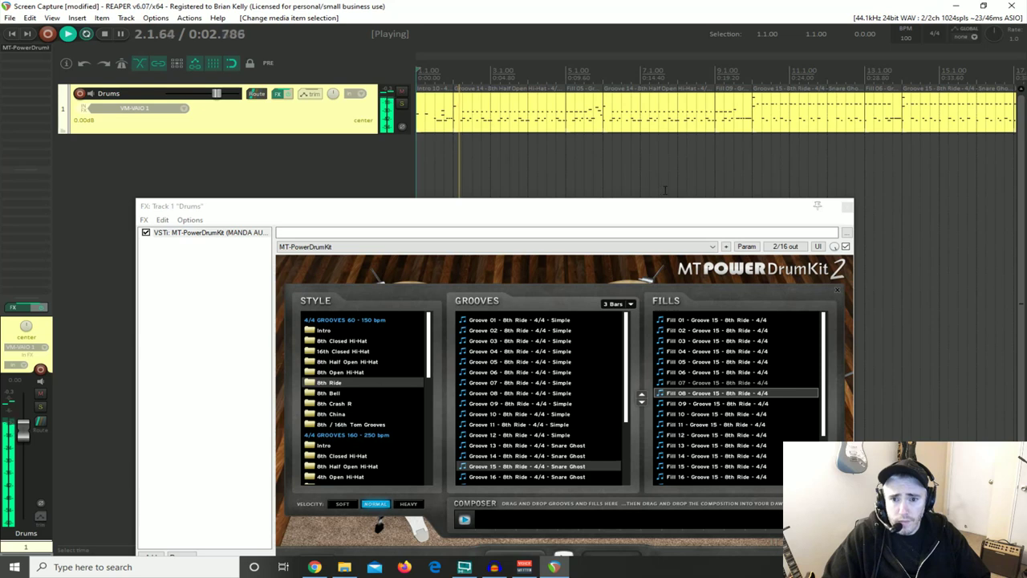
scroll(674, 192, down, 2)
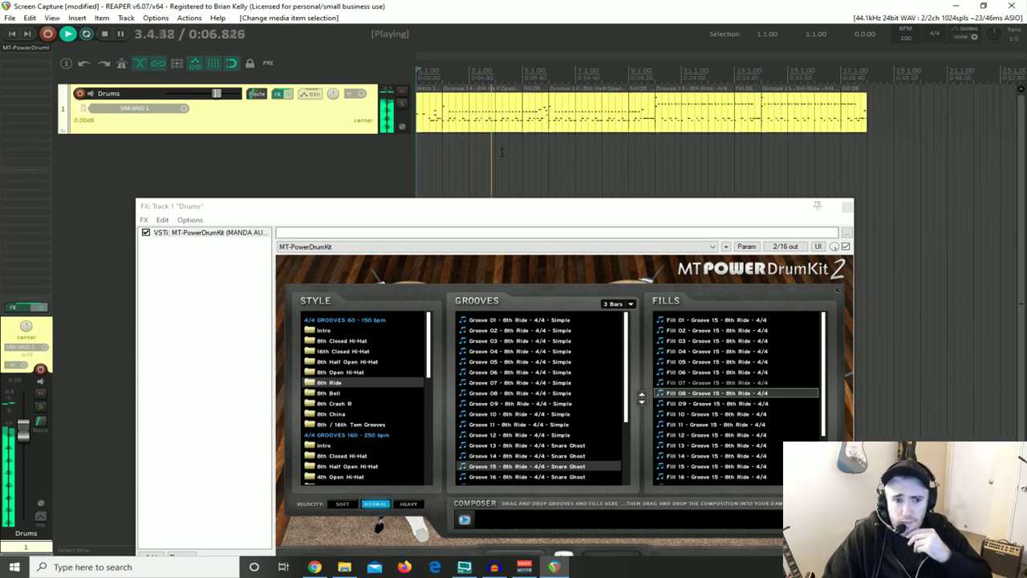
scroll(603, 151, up, 1)
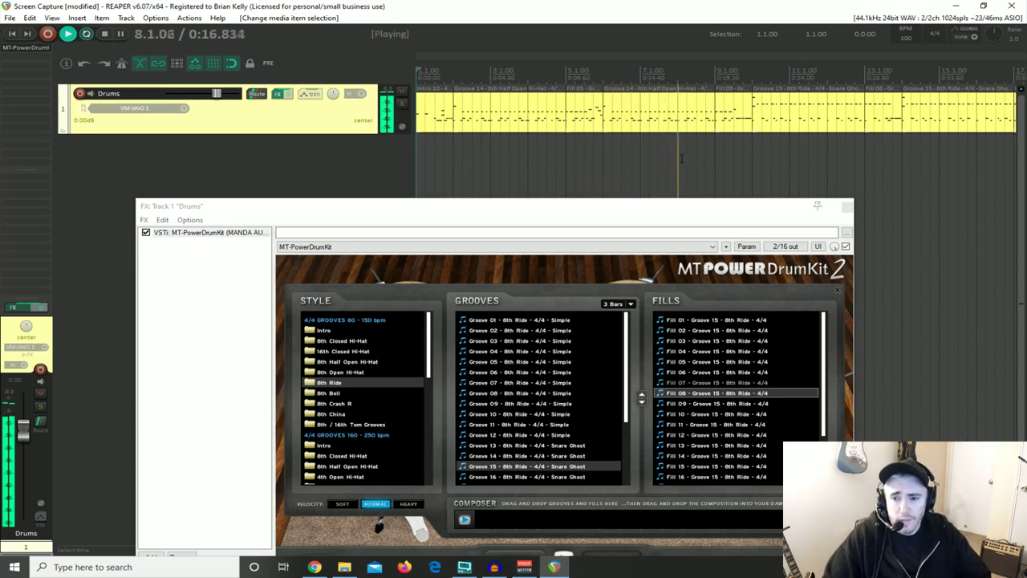
key(space)
scroll(550, 141, down, 3)
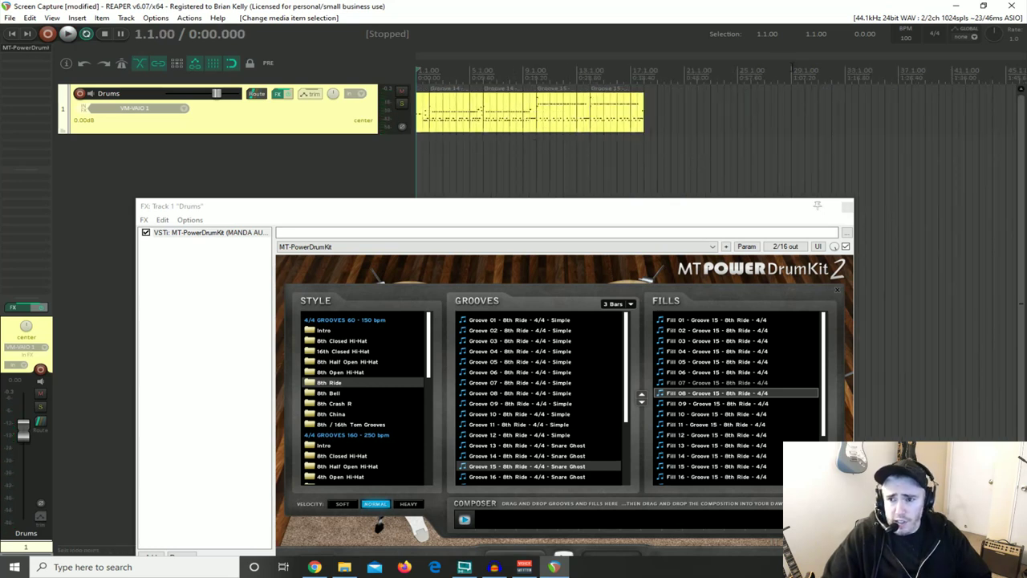
Try the project at 130 BPM by playing the drums from bar 2, and set the tempo back to 100 BPM
click(426, 152)
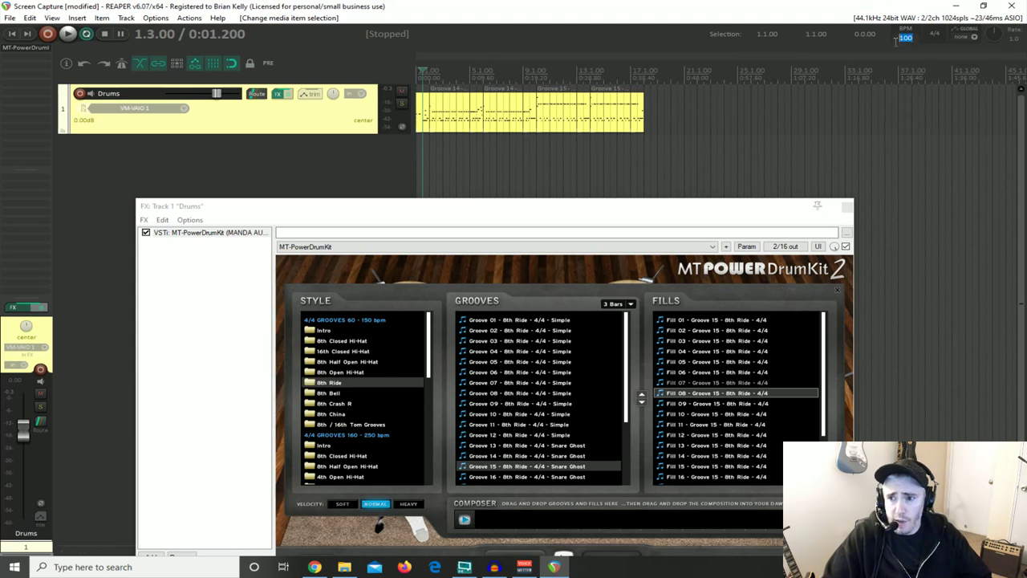
text(130)
key(Return)
scroll(509, 162, up, 5)
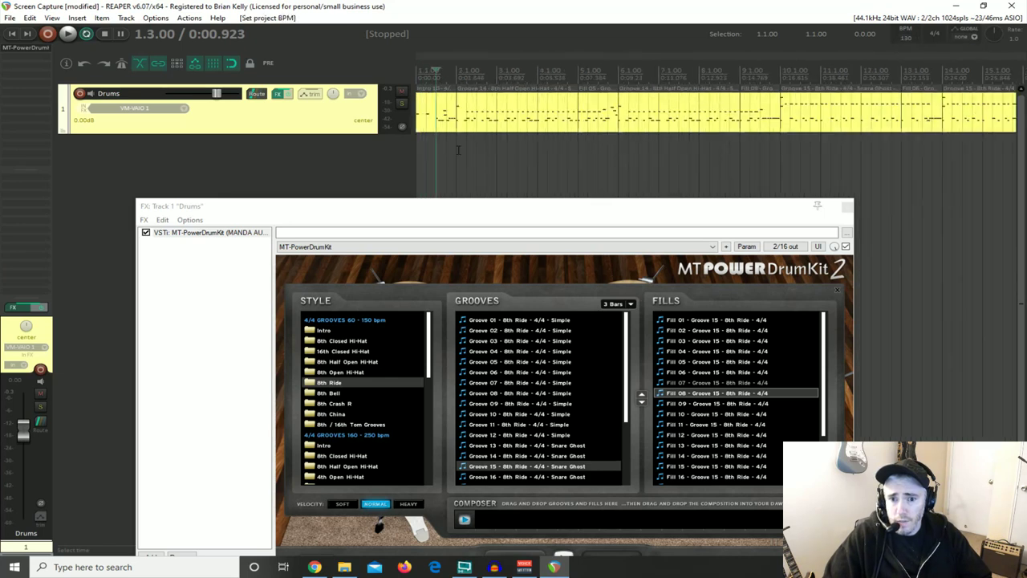
click(461, 150)
key(space)
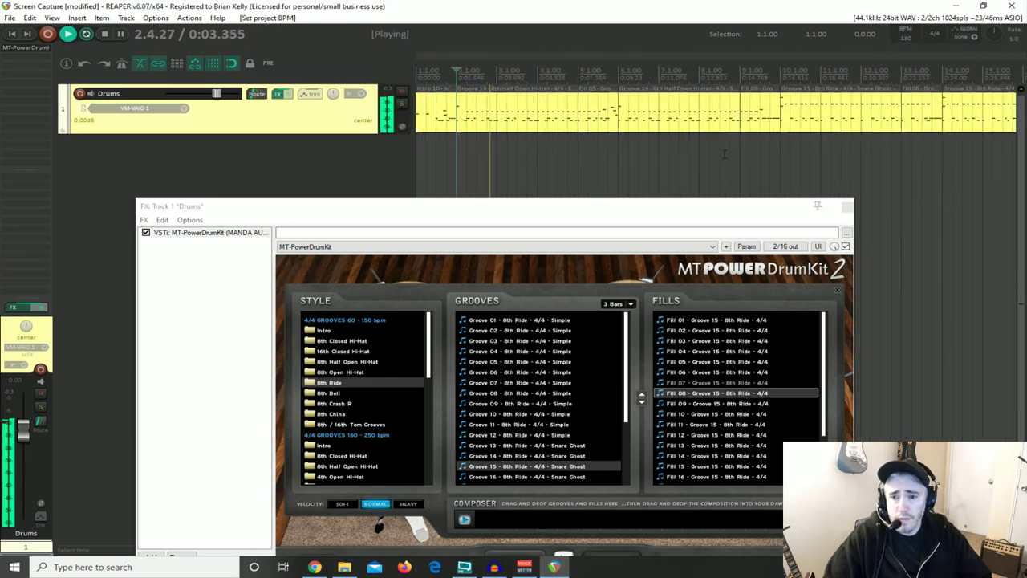
key(space)
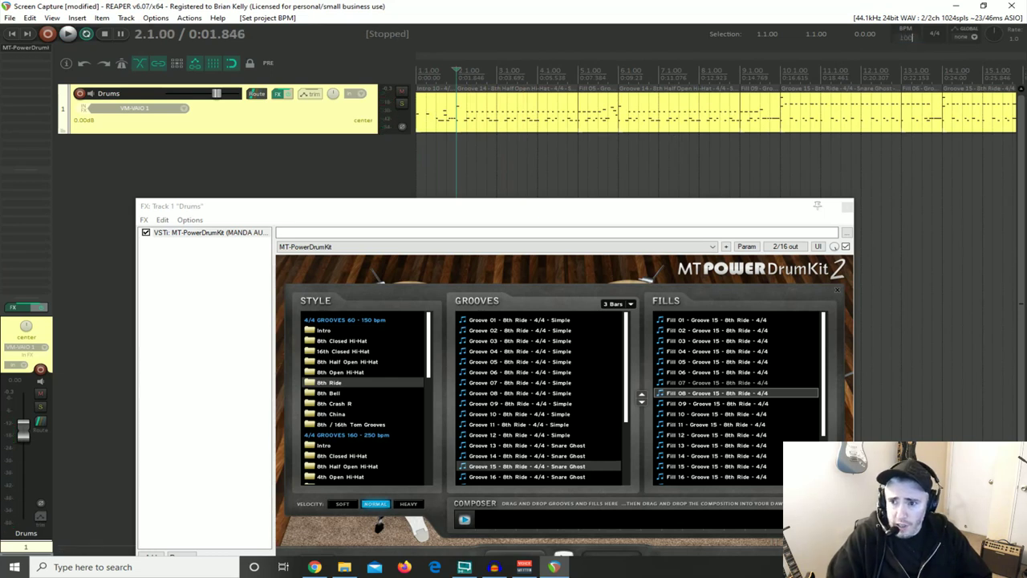
key(Return)
scroll(645, 156, down, 3)
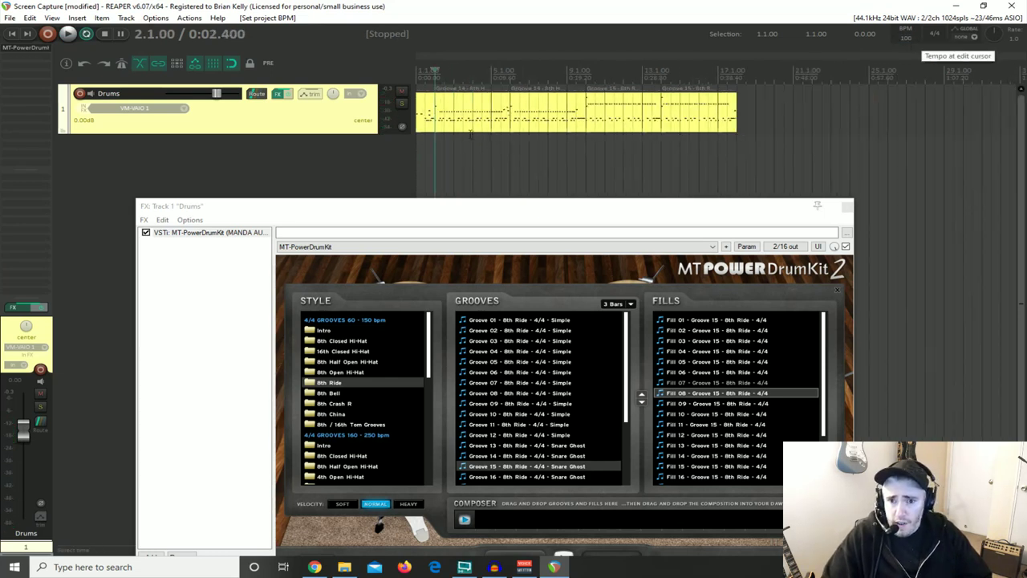
Close the Drums track's FX window to free the arrangement view
click(848, 209)
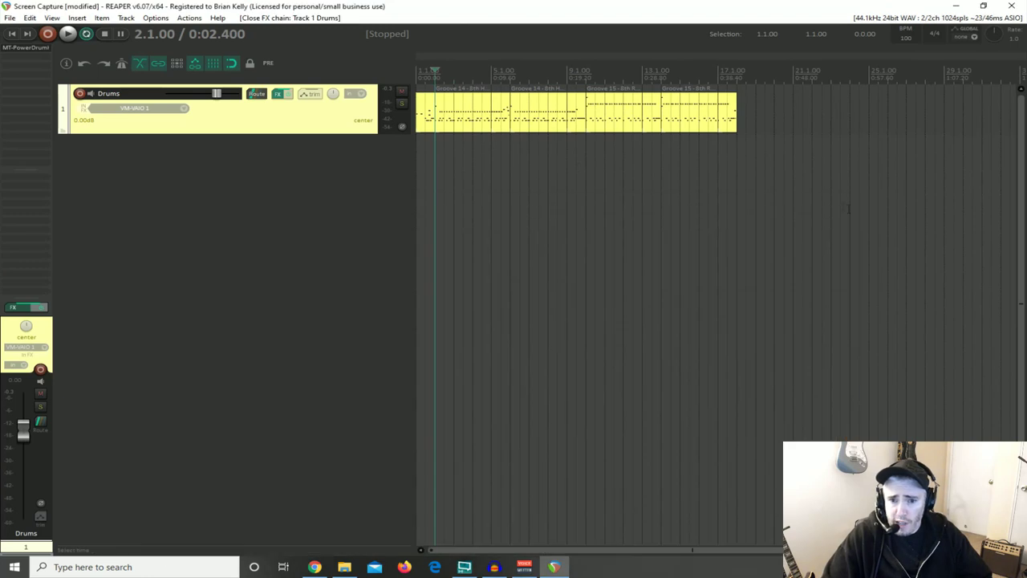
scroll(538, 147, up, 2)
scroll(477, 119, down, 1)
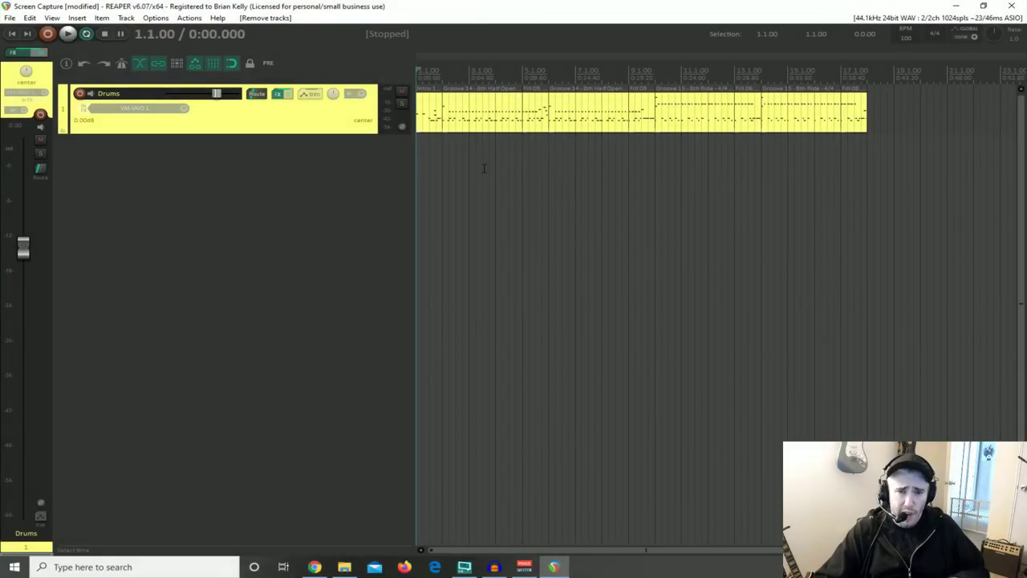
Add a new track below the Drums track and name it Bass
double_click(180, 151)
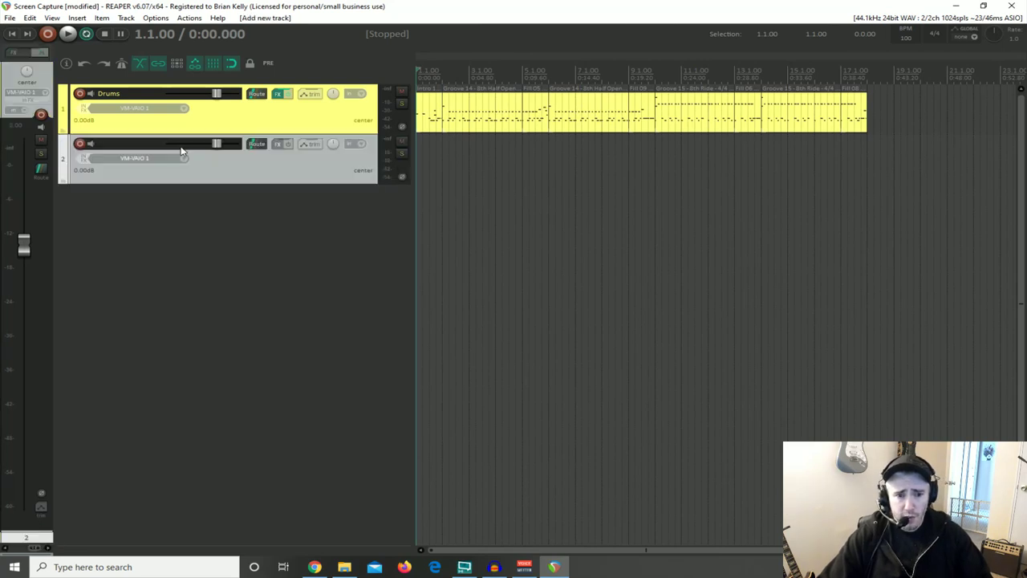
double_click(120, 145)
text(Bass)
key(Return)
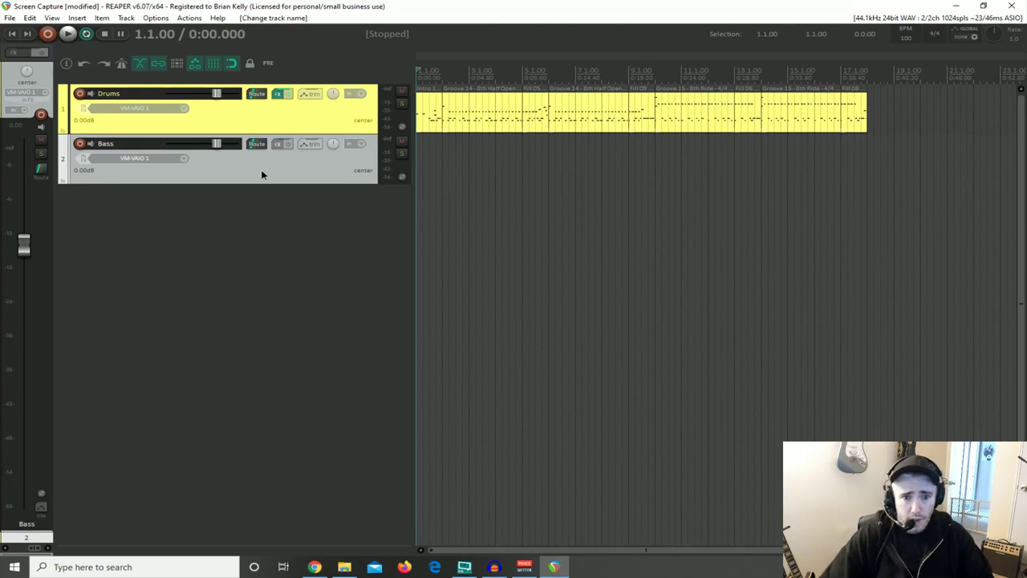
Set the Bass track's custom color to the light green basic color (128, 255, 128)
right_click(261, 169)
mouse_move(311, 386)
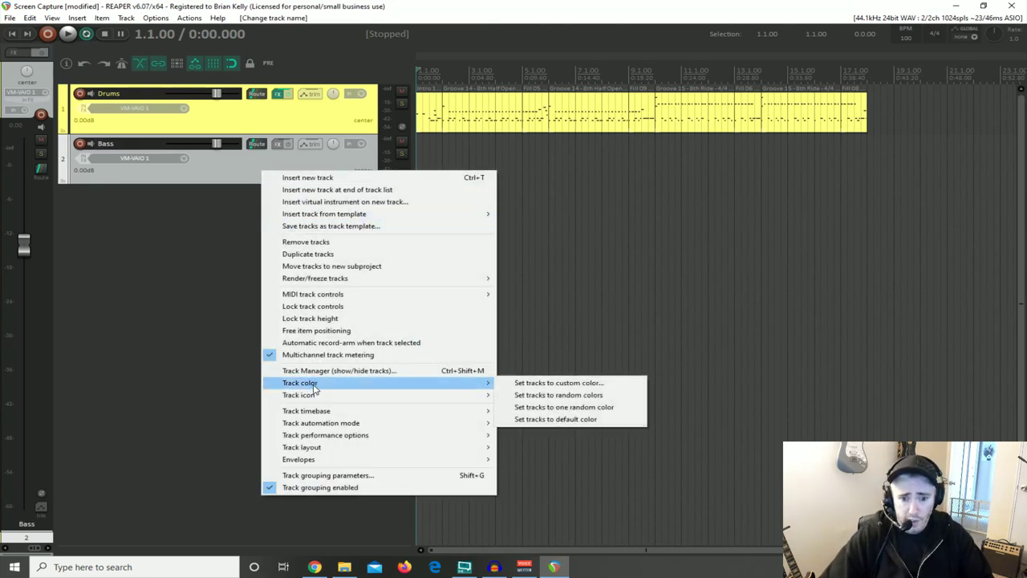
click(530, 384)
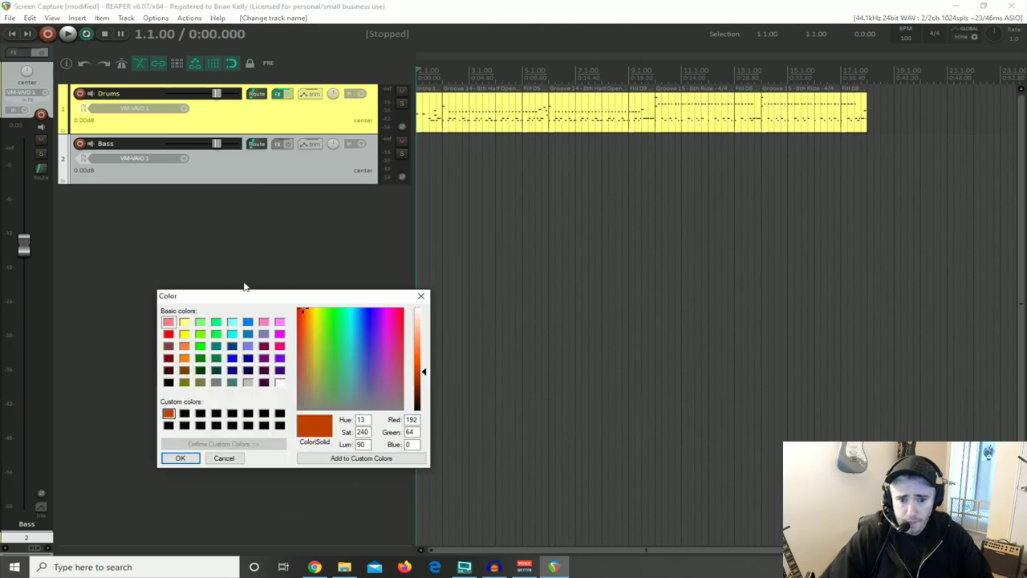
click(200, 322)
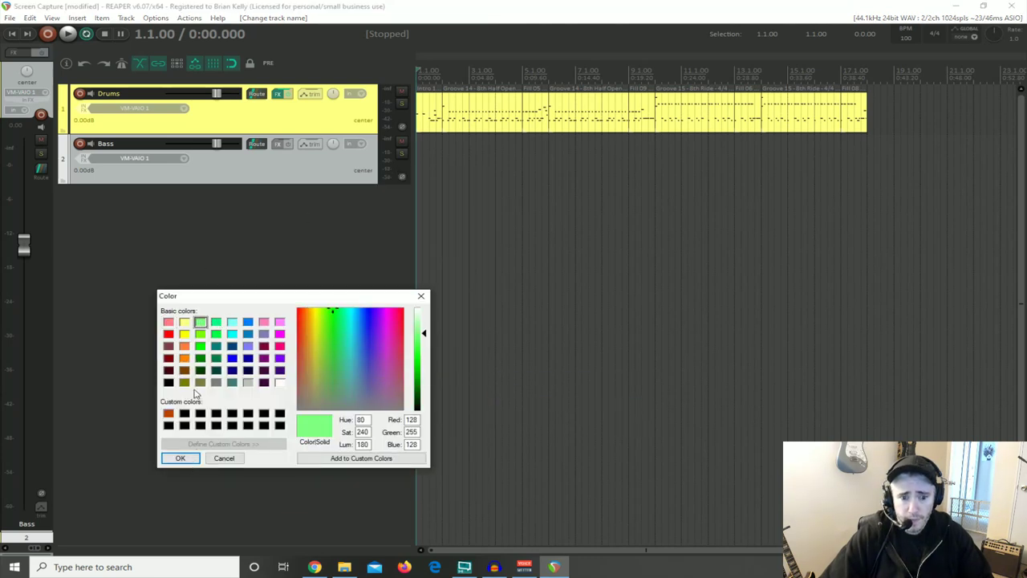
click(180, 459)
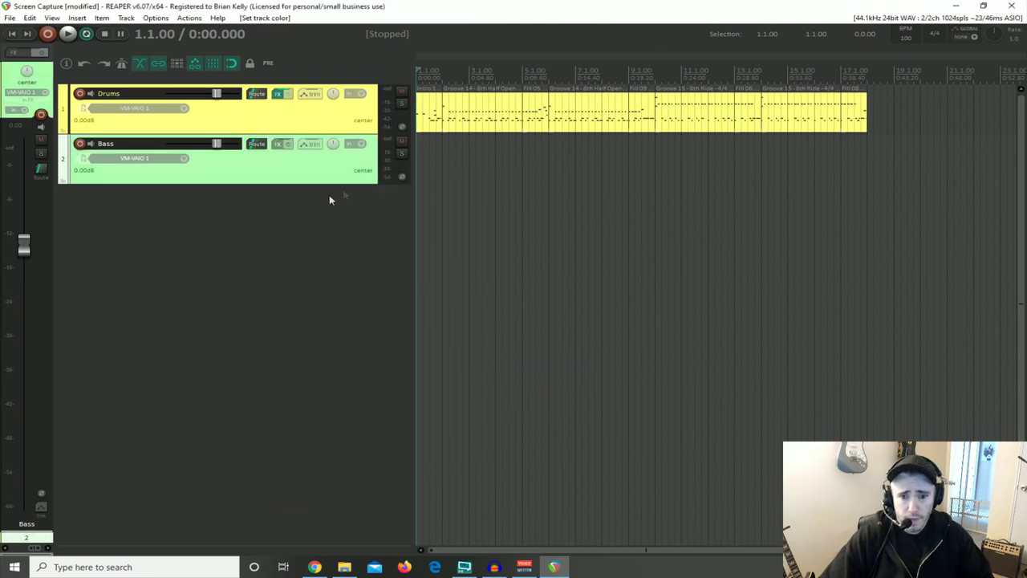
Draw an empty MIDI item on the Bass track from bar 2 to bar 6 and open it in the MIDI editor
scroll(426, 168, up, 2)
scroll(420, 167, down, 3)
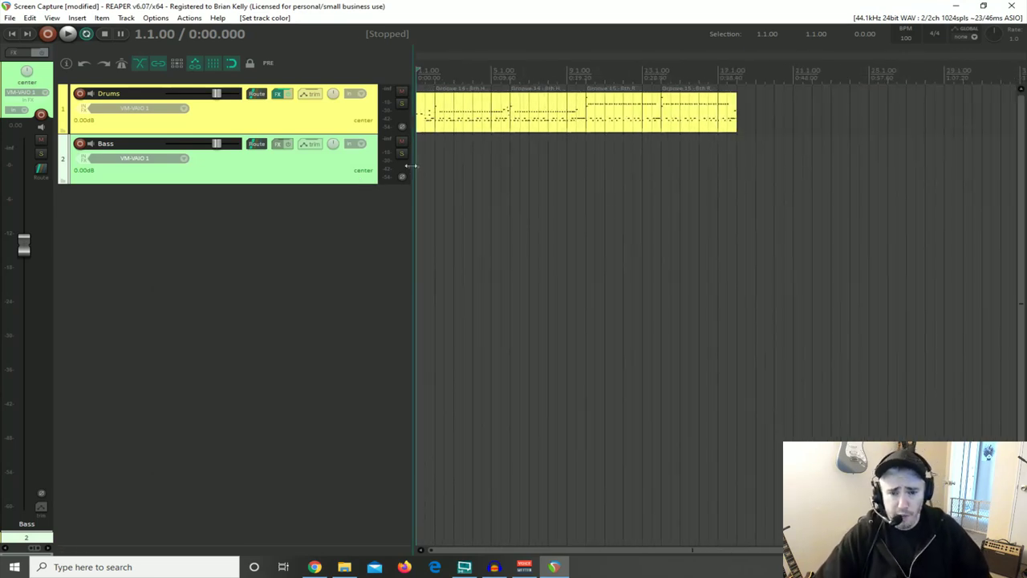
scroll(482, 162, up, 4)
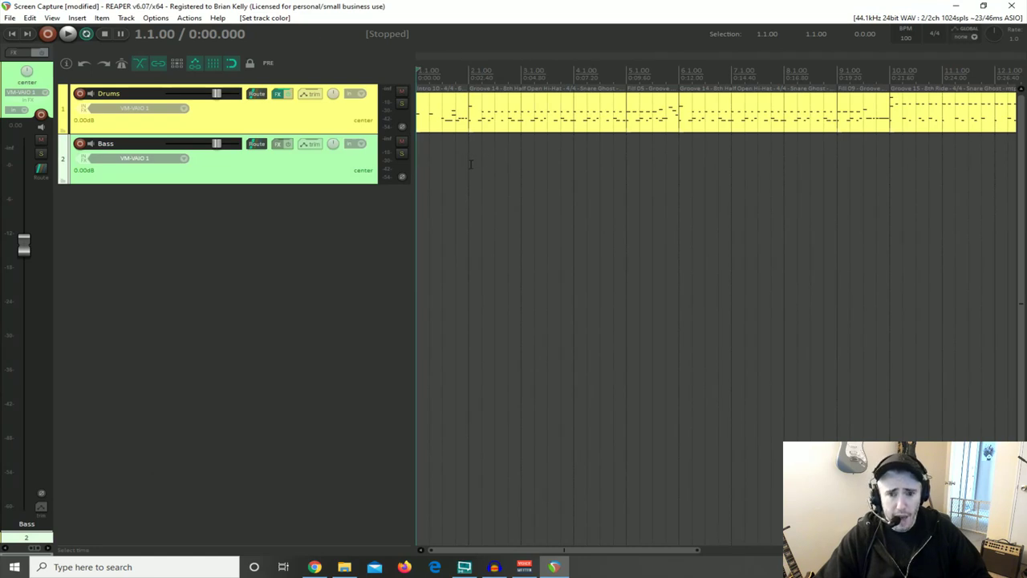
click(471, 164)
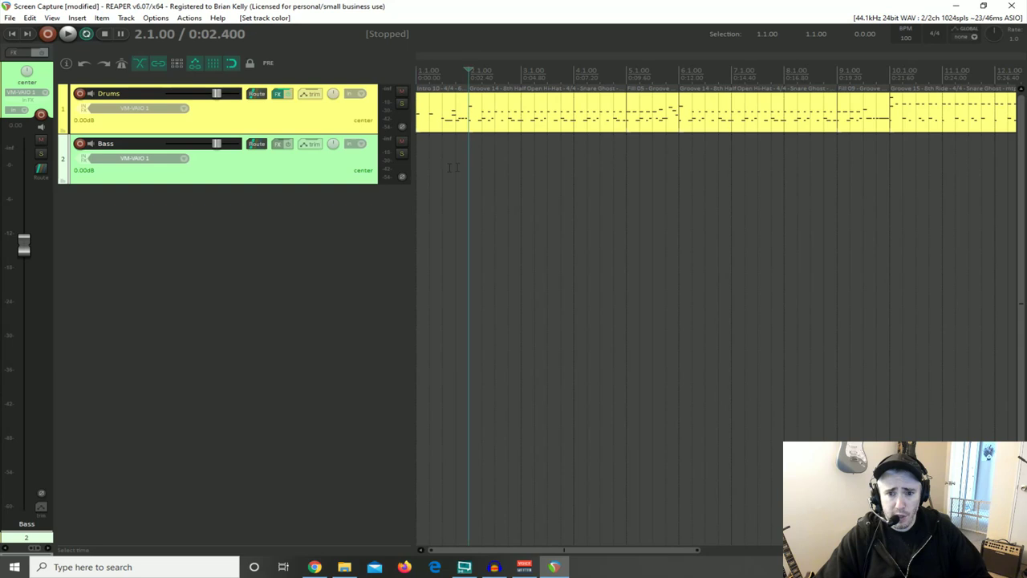
scroll(482, 177, down, 2)
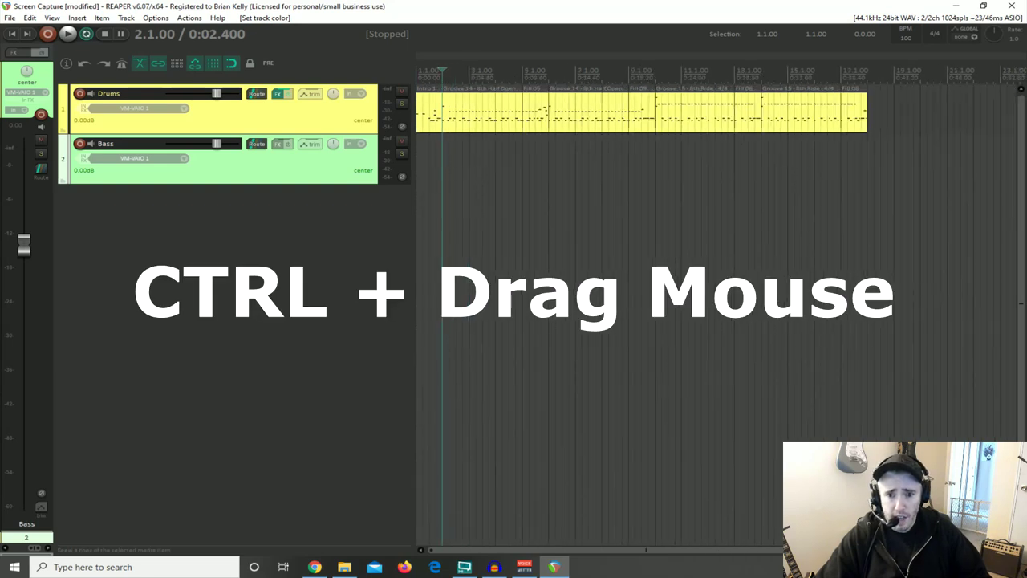
drag(443, 160, 562, 166)
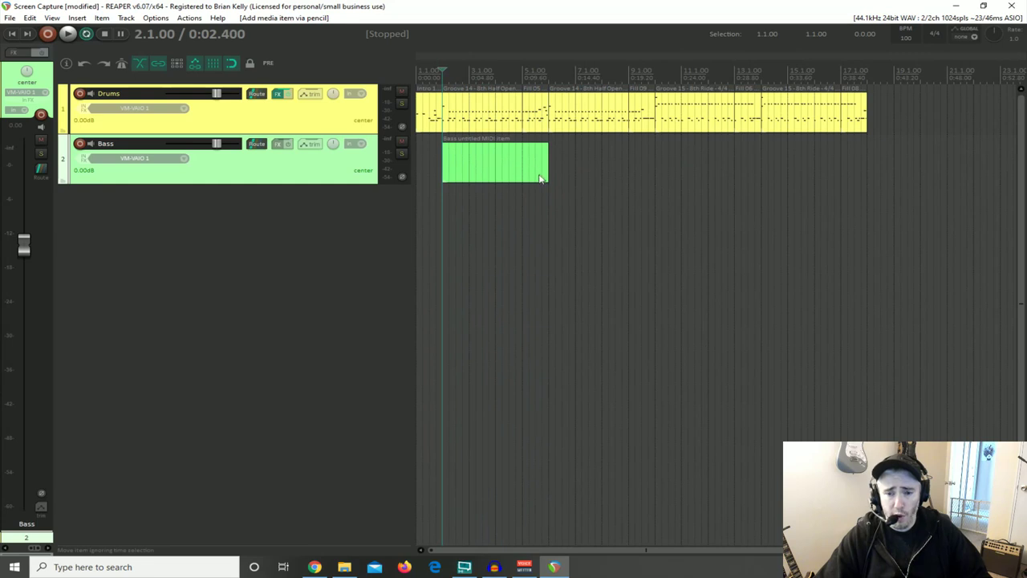
click(476, 215)
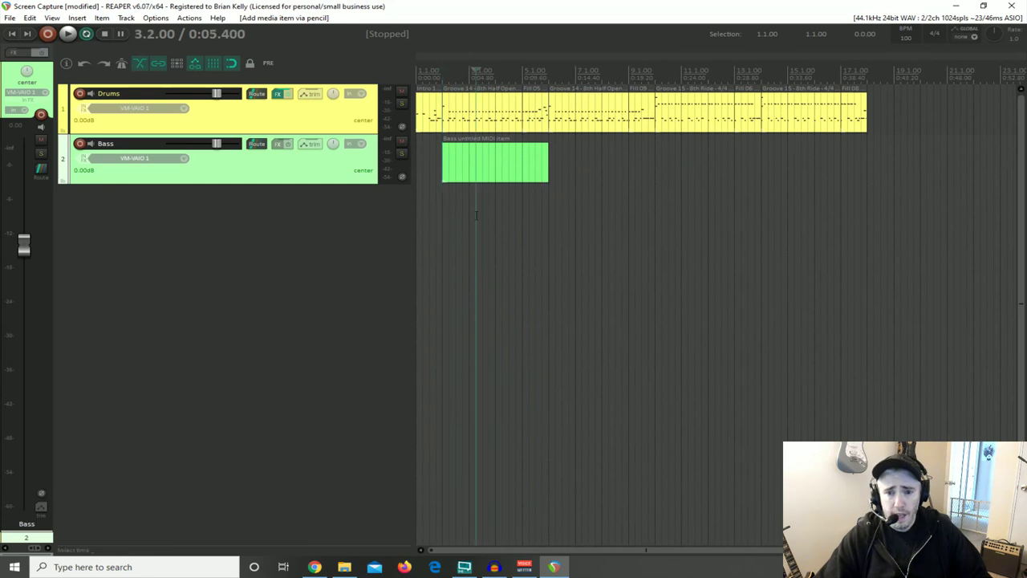
double_click(457, 171)
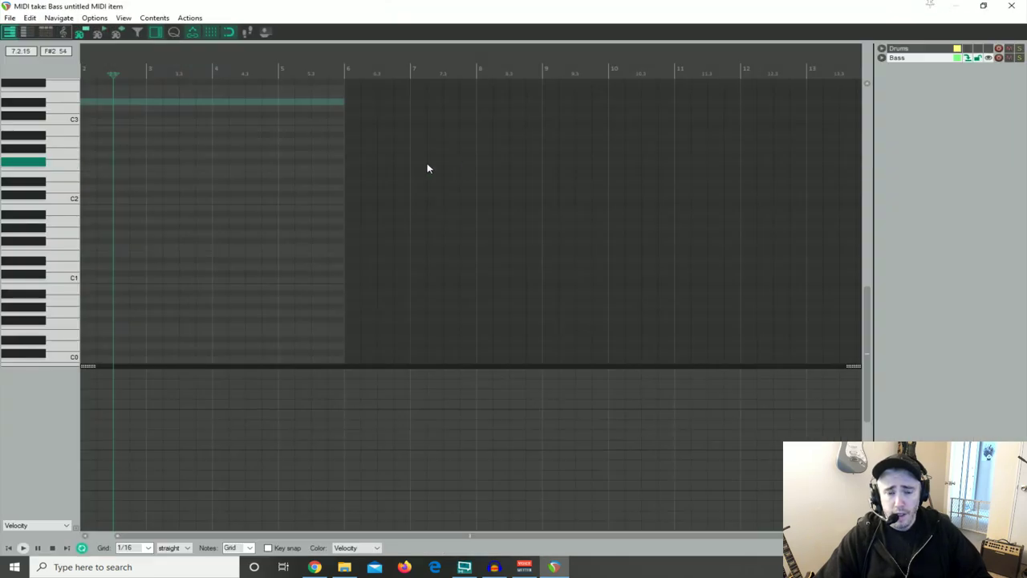
Leave the MIDI editor, load the VSTi Ample Bass P instrument on the Bass track and audition a few fretboard notes
click(1011, 6)
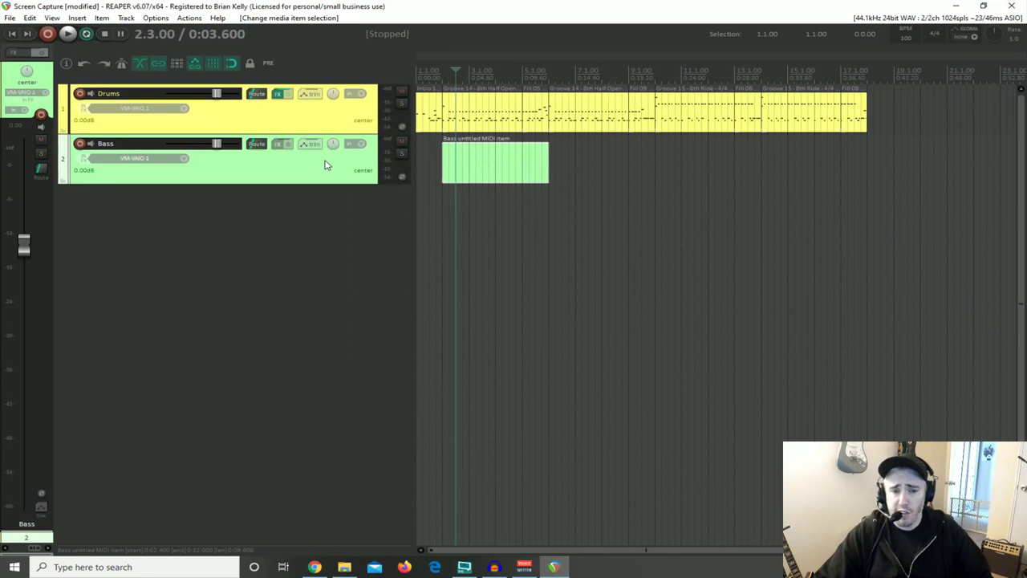
click(277, 150)
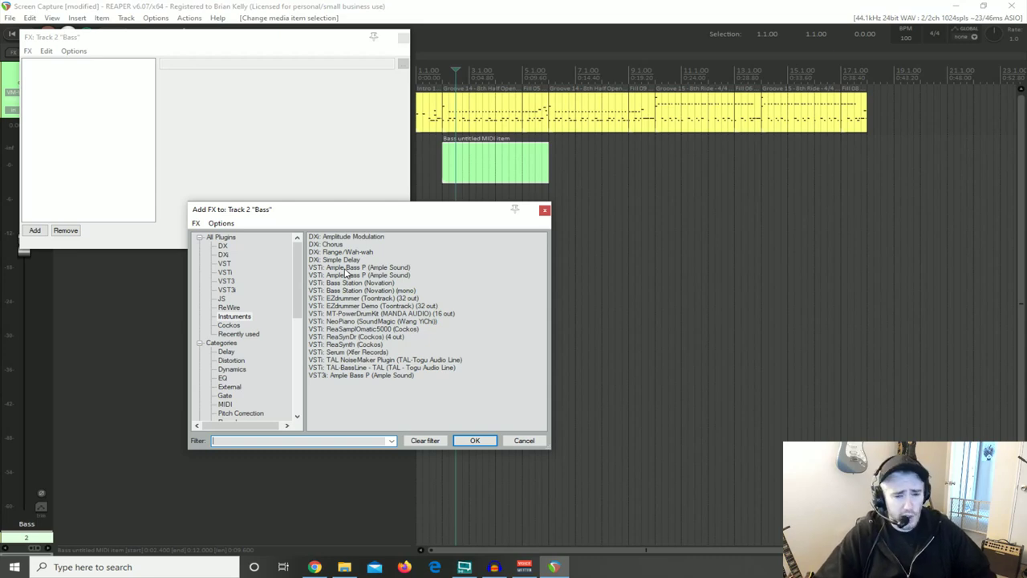
double_click(347, 274)
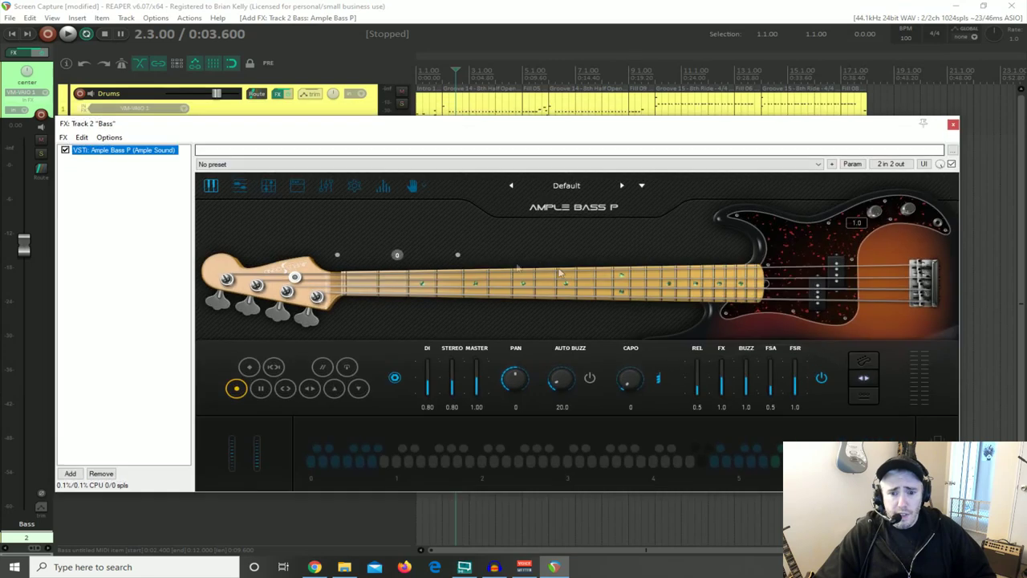
click(478, 295)
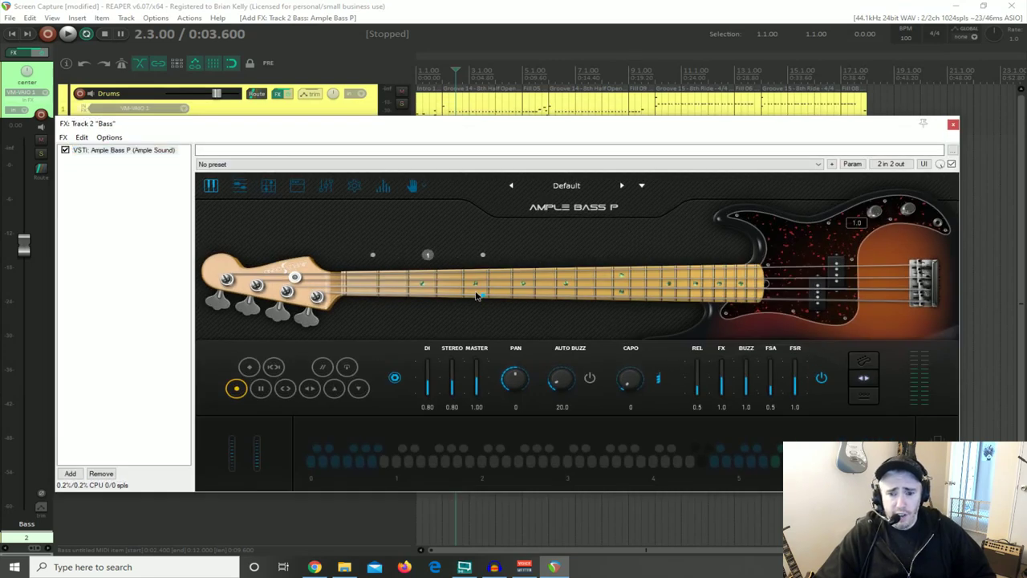
click(404, 298)
click(424, 292)
click(425, 293)
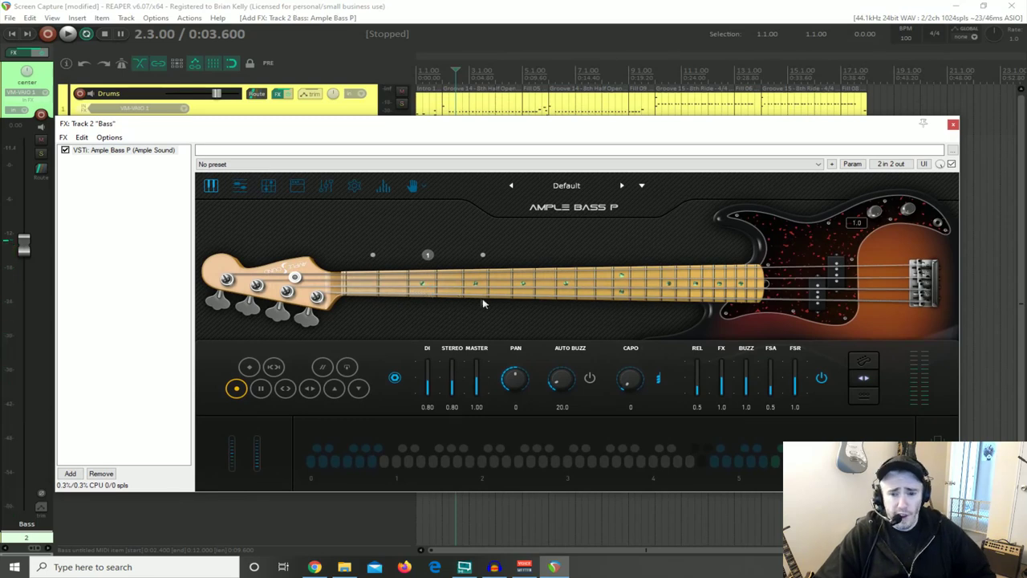
Switch Ample Bass P to the Direct_Bass preset, audition it on the fretboard and close the FX window
click(623, 189)
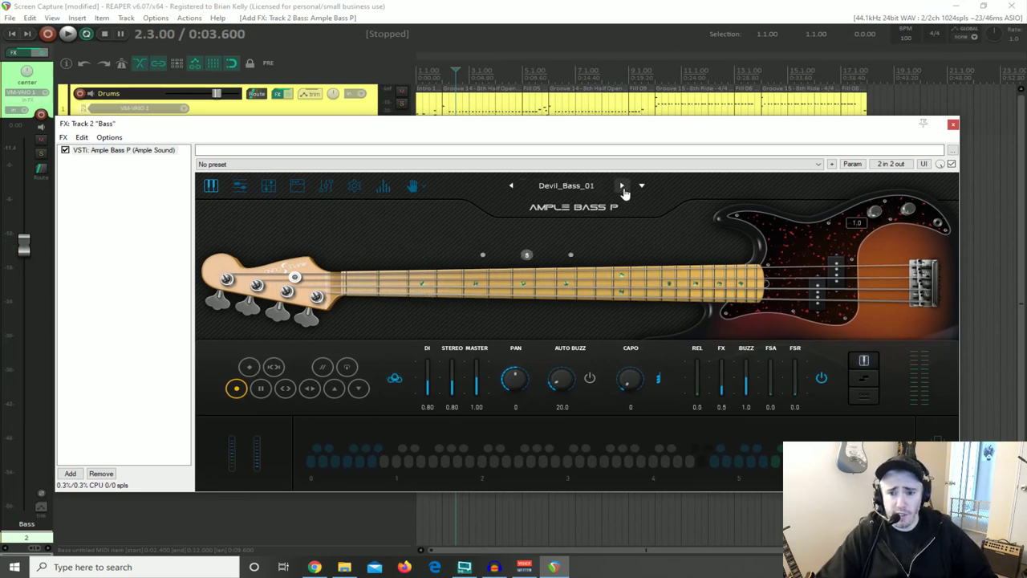
click(623, 189)
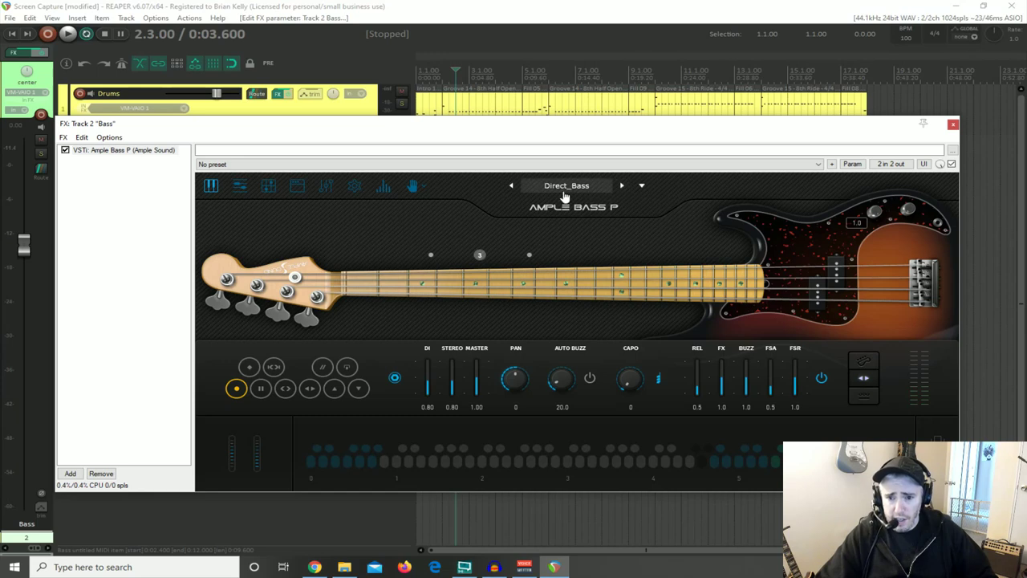
click(480, 304)
click(419, 298)
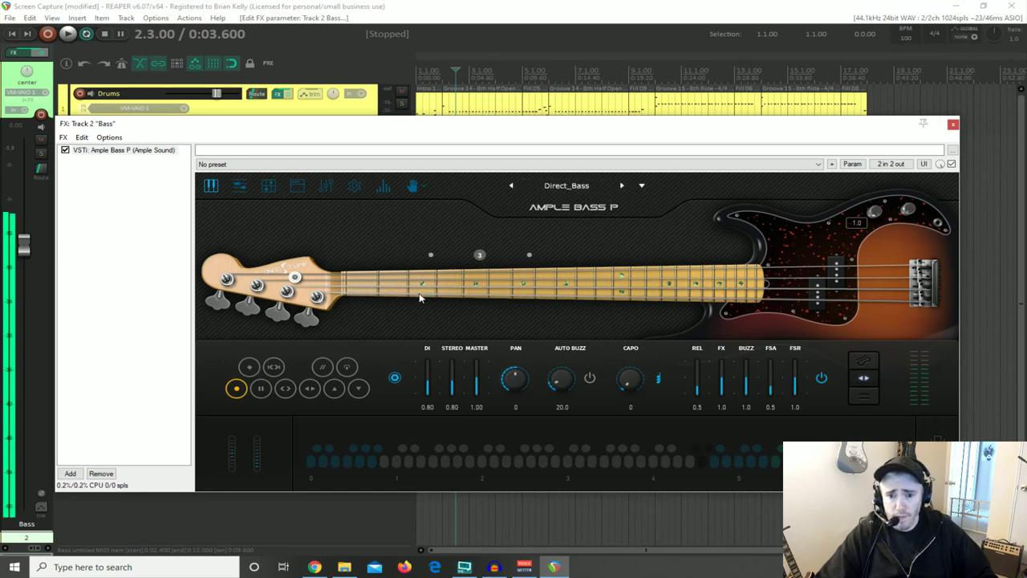
click(953, 126)
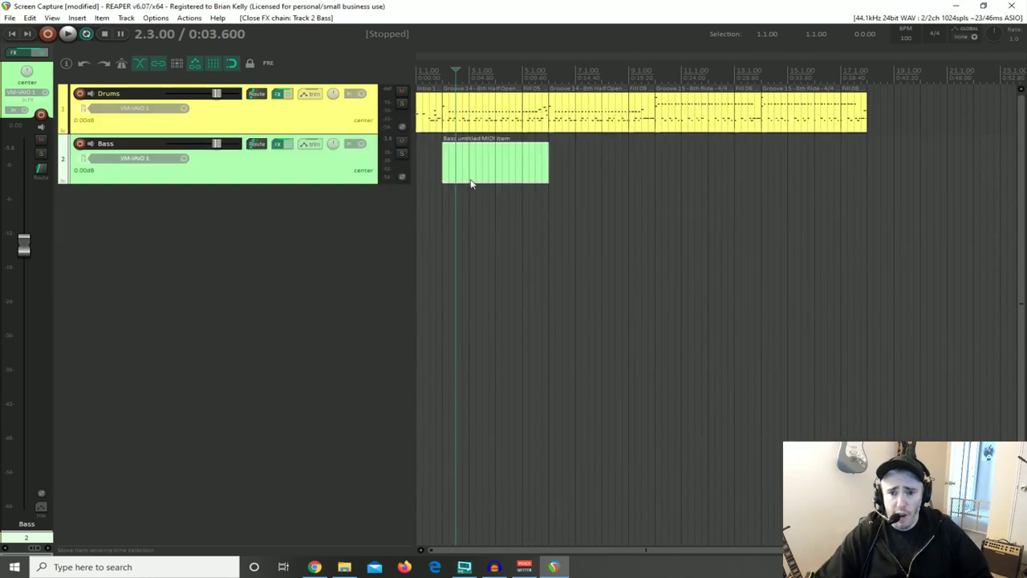
Reopen the Bass item in the MIDI editor and draw one-bar notes: A1 in bar 2 and F1 in bar 3
scroll(474, 171, up, 2)
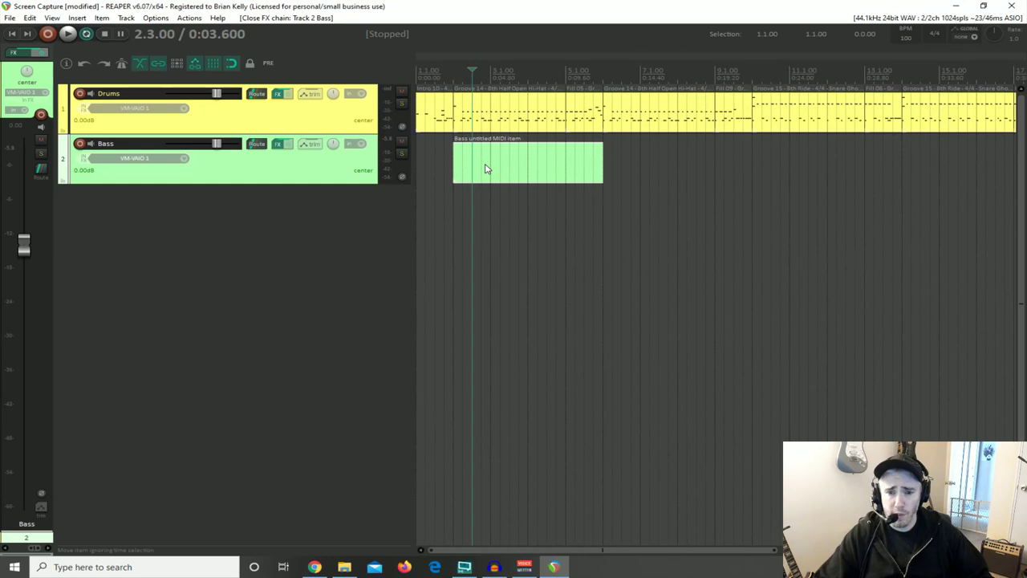
double_click(484, 169)
scroll(134, 195, down, 2)
scroll(106, 197, up, 4)
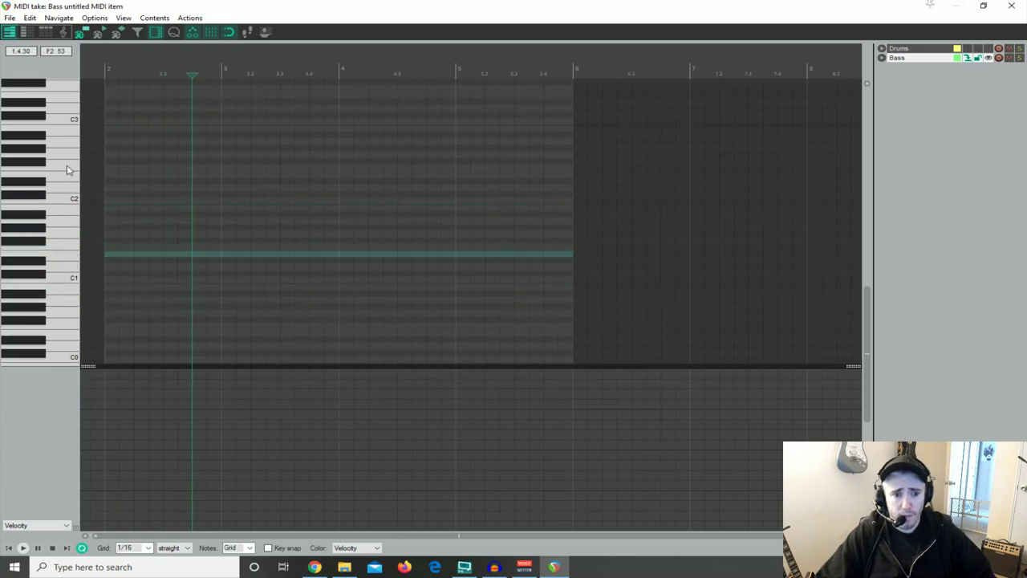
click(71, 223)
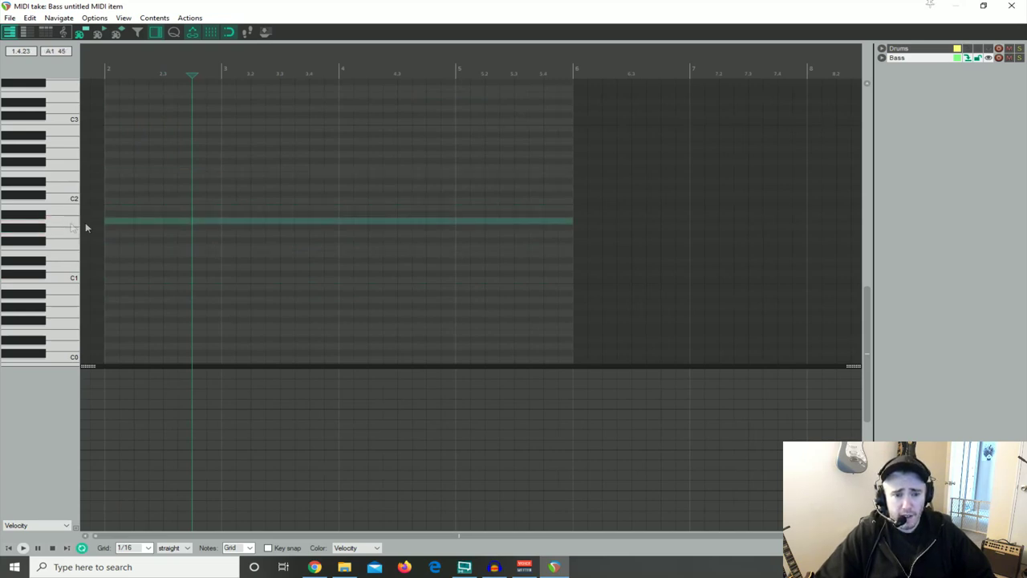
drag(71, 224, 203, 222)
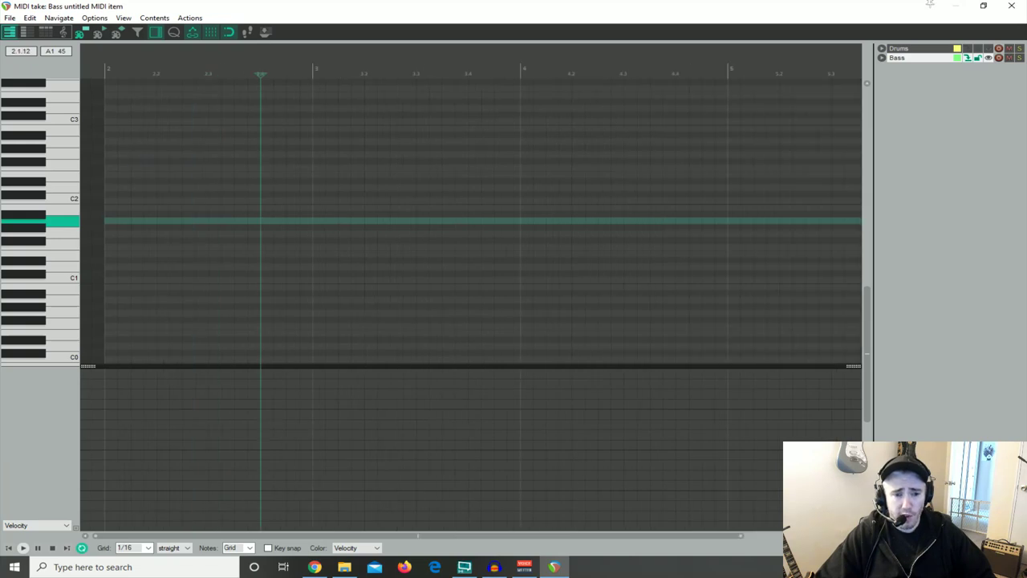
click(113, 222)
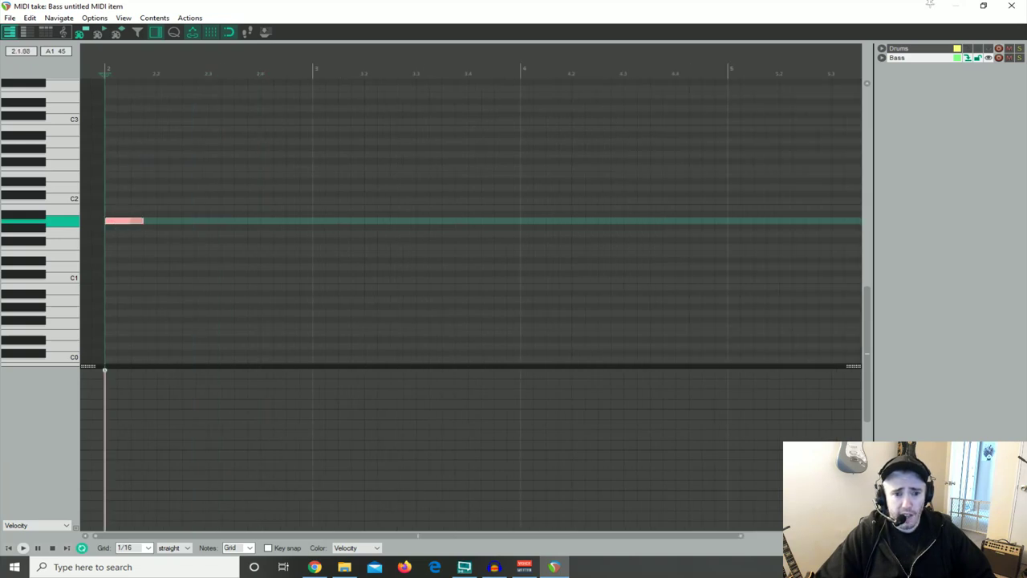
drag(132, 221, 311, 221)
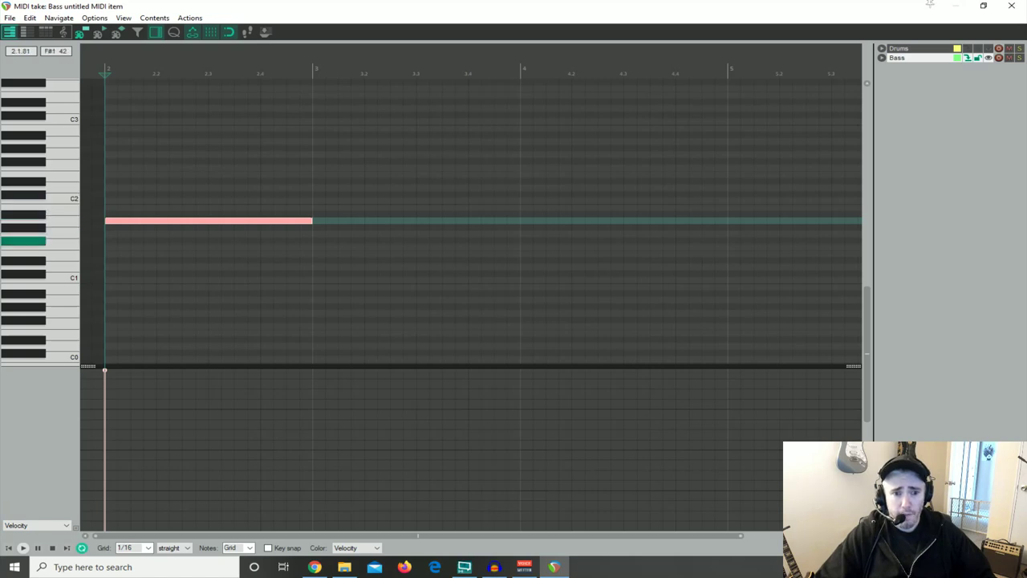
drag(314, 247, 507, 246)
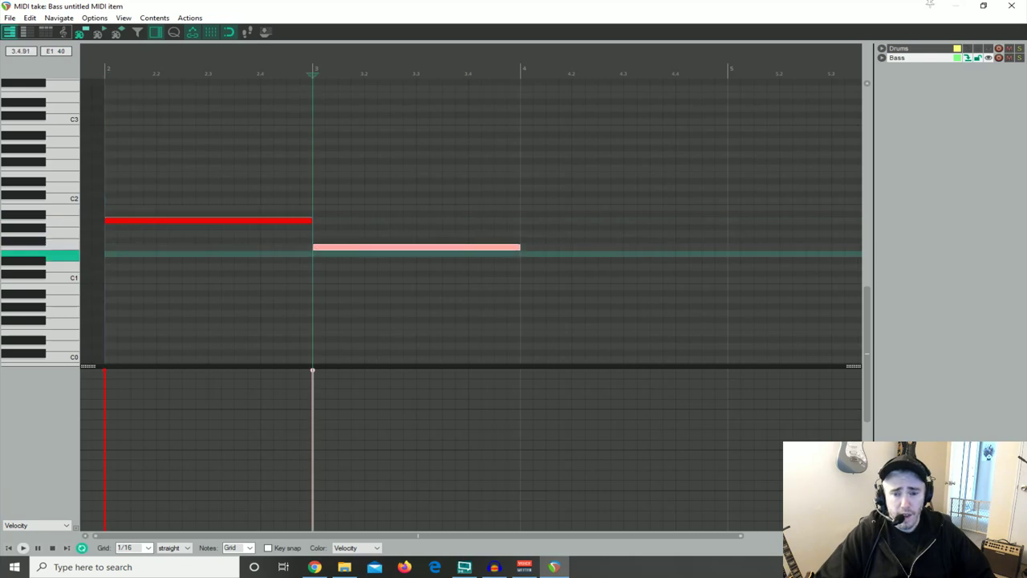
Copy the F1 note to bar 4 as D1 and duplicate that note into bar 5 as E1
scroll(516, 257, down, 2)
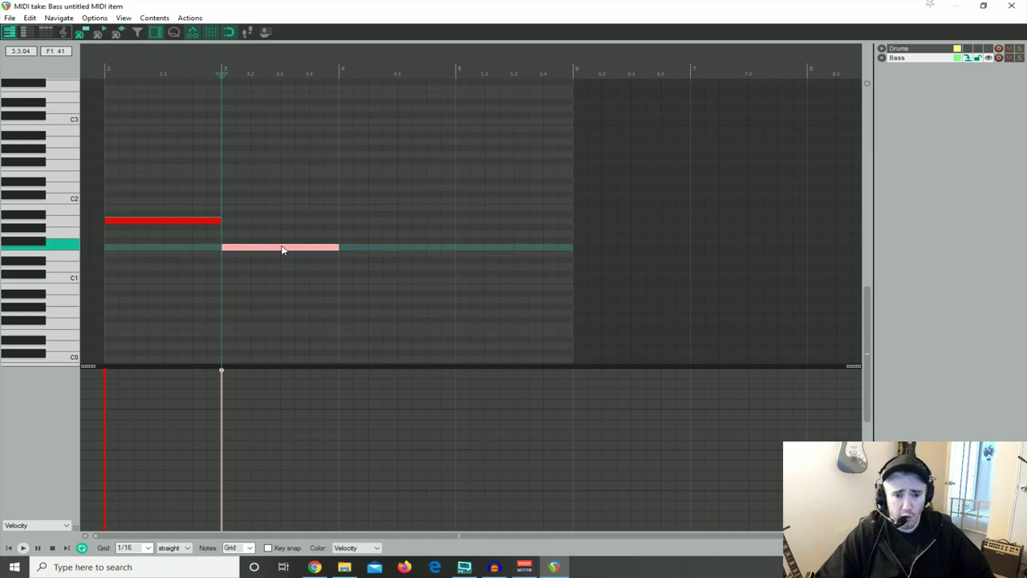
ctrl+drag(276, 246, 395, 248)
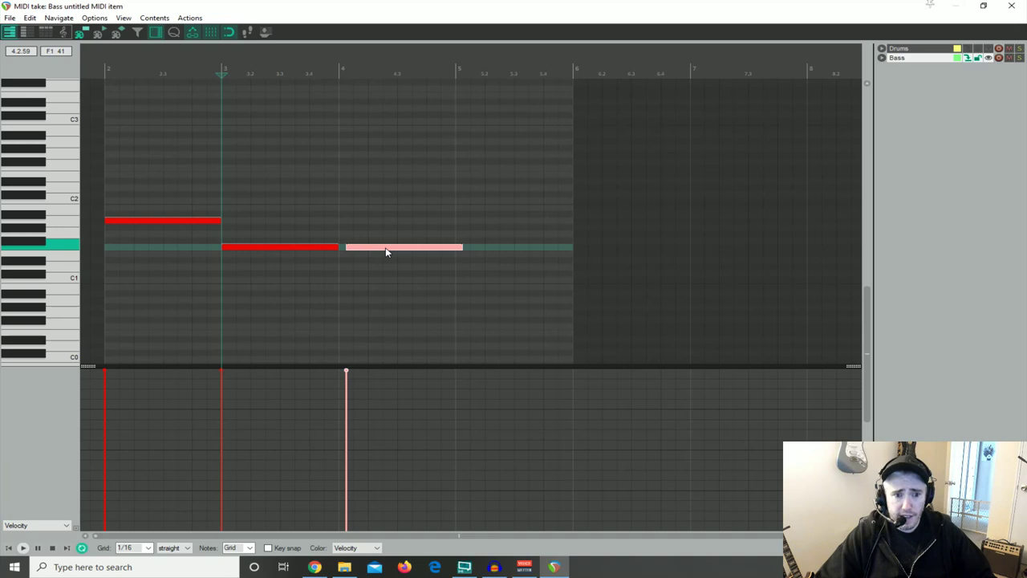
mouse_move(386, 251)
mouse_down()
mouse_move(367, 193)
mouse_move(379, 270)
mouse_up()
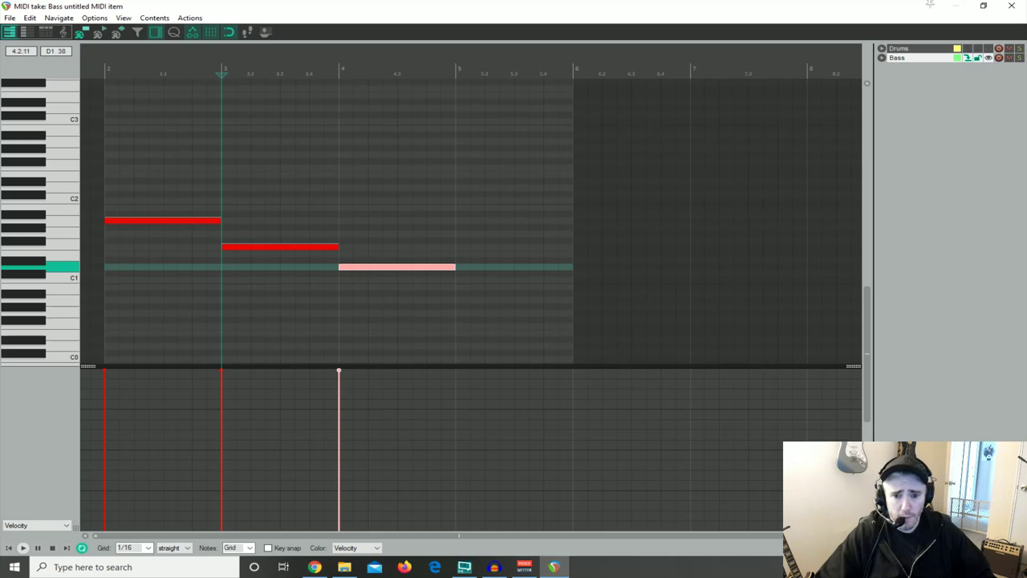
key(ctrl+d)
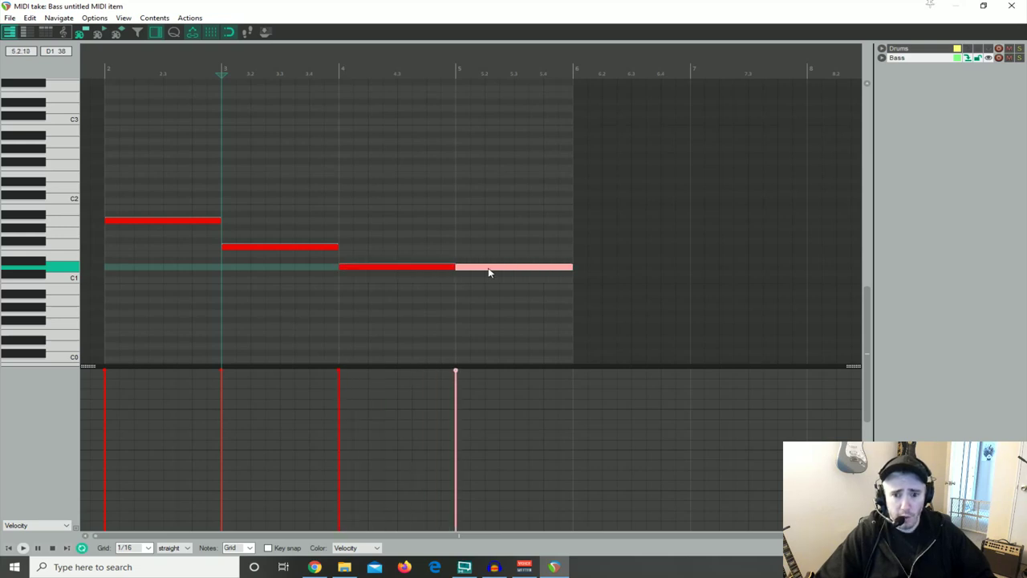
drag(489, 273, 488, 256)
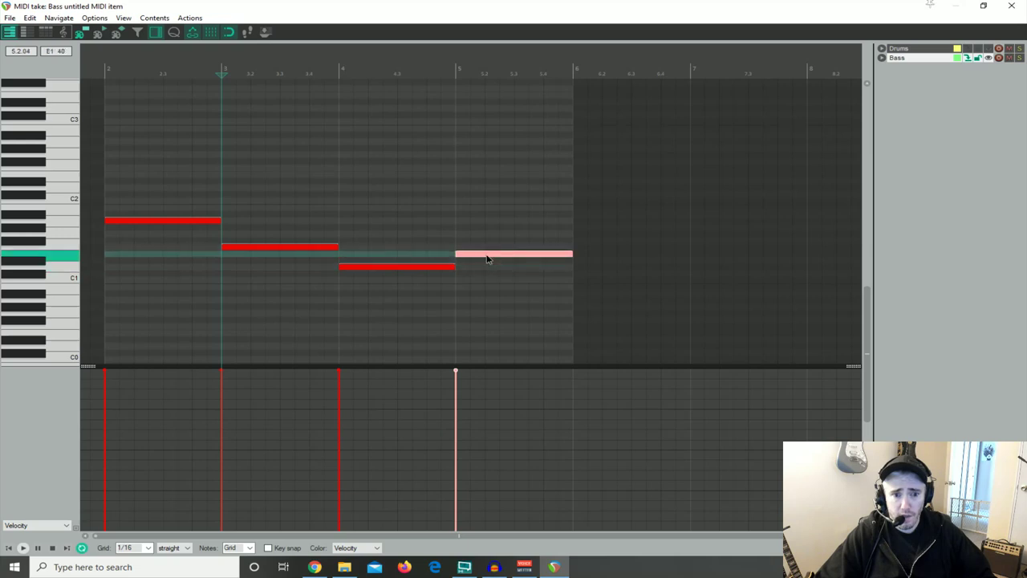
Return to the arrangement, play the bass with the drums and lower the Bass track volume to -4.82 dB
click(1006, 6)
key(space)
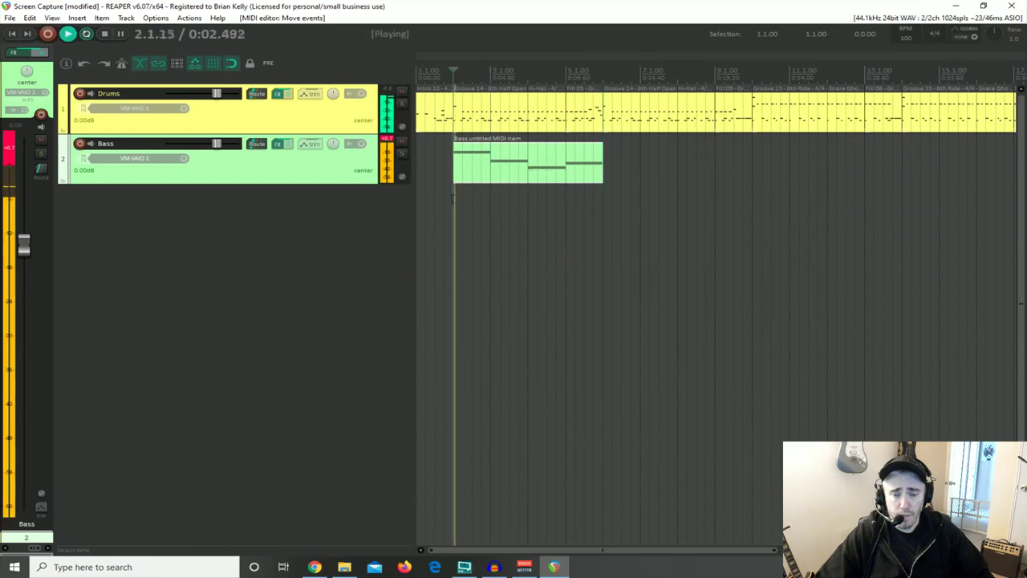
drag(217, 145, 210, 145)
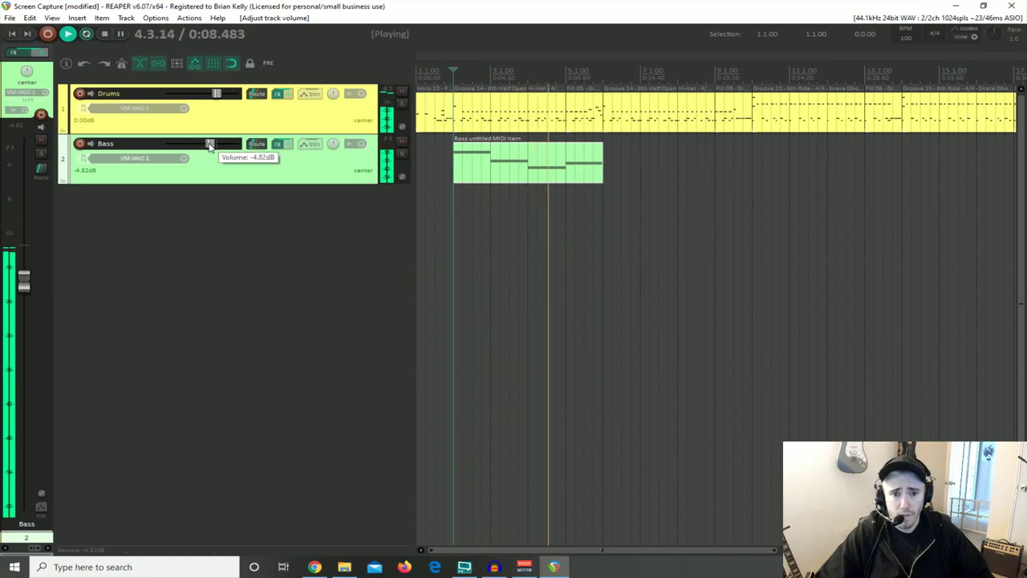
key(space)
Copy the Bass MIDI item and paste the copy at bar 6, directly after the original
scroll(546, 209, down, 2)
click(491, 174)
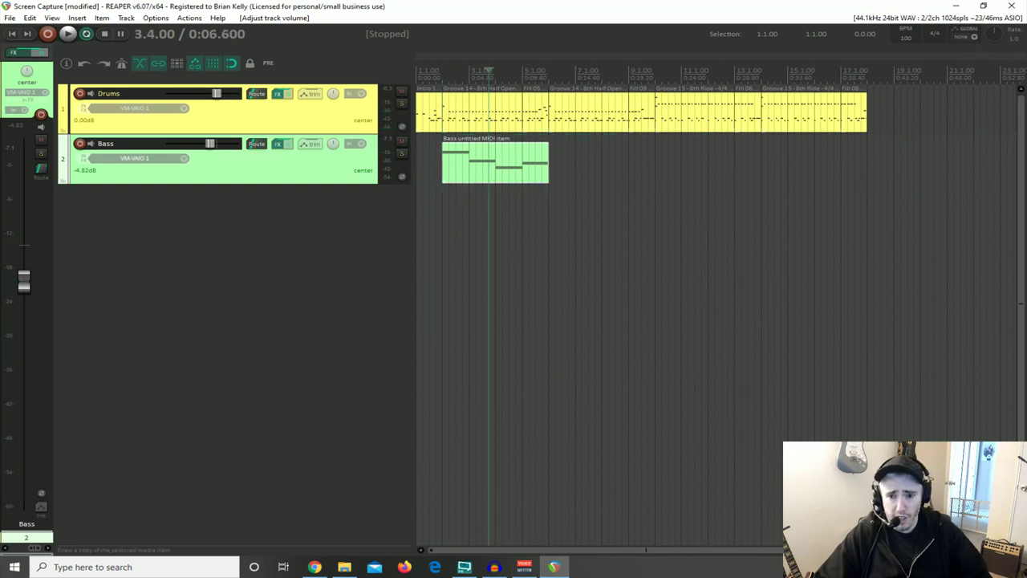
click(551, 163)
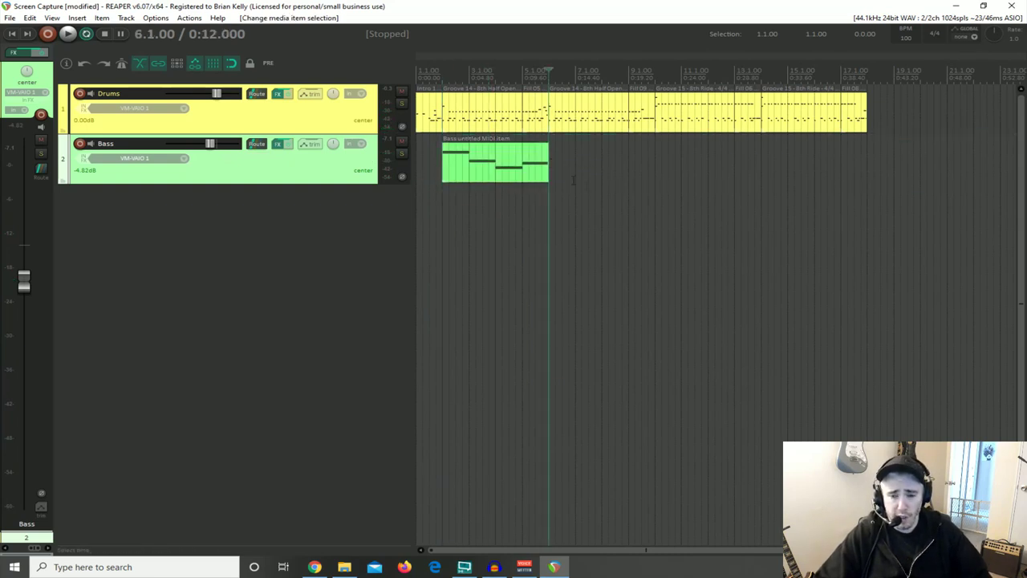
key(ctrl+v)
scroll(613, 202, down, 2)
scroll(613, 203, up, 1)
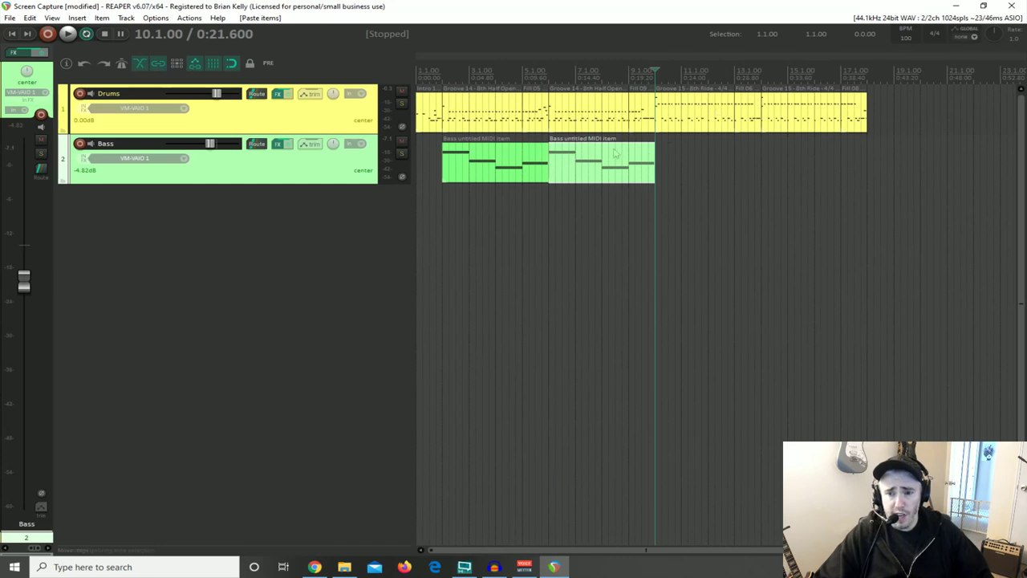
Open the first Bass item in the MIDI editor and shorten the A1 note in bar 2 to a sixteenth note
double_click(498, 171)
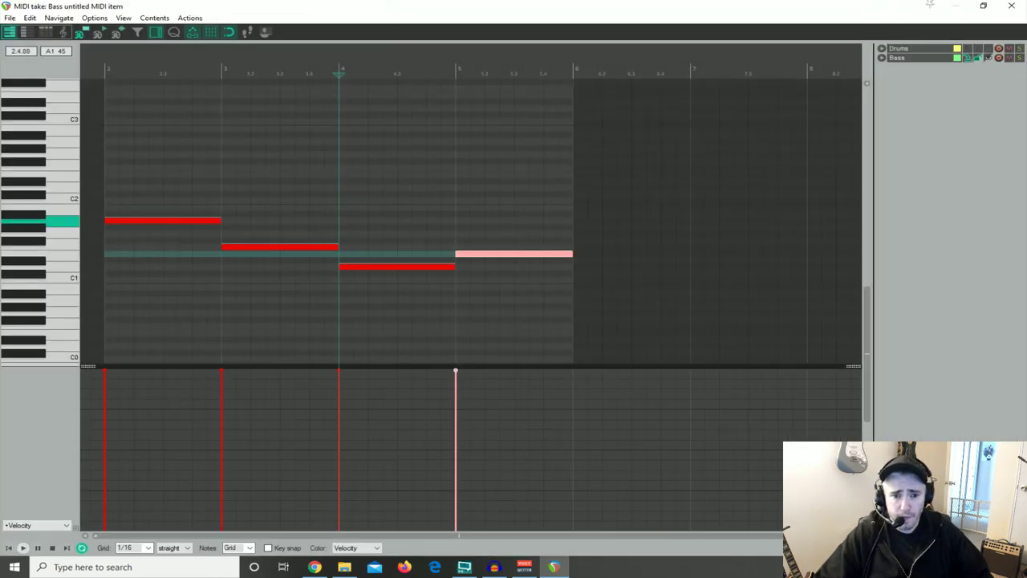
drag(220, 220, 142, 220)
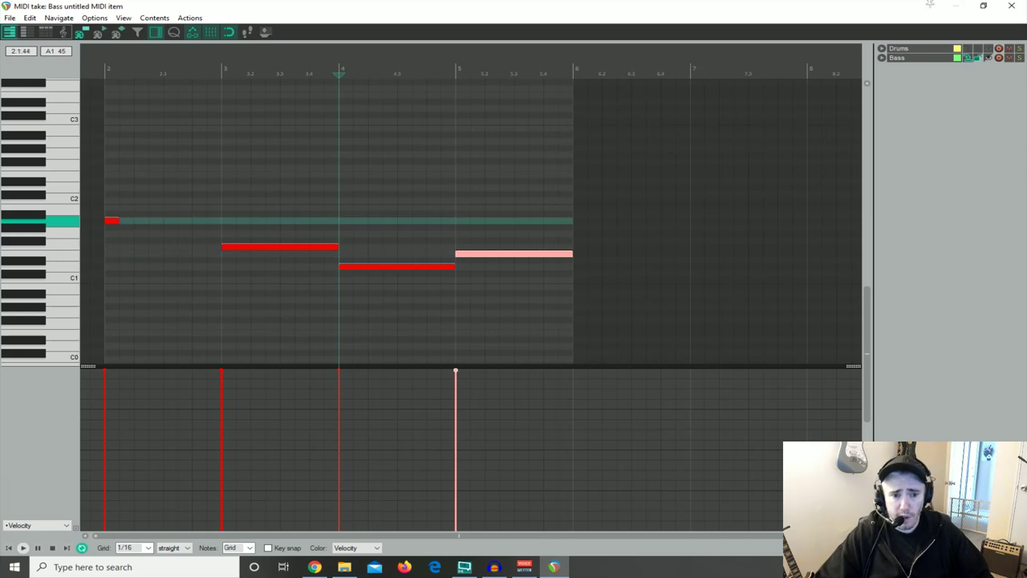
scroll(120, 230, up, 2)
scroll(120, 232, down, 3)
click(123, 233)
scroll(123, 234, up, 3)
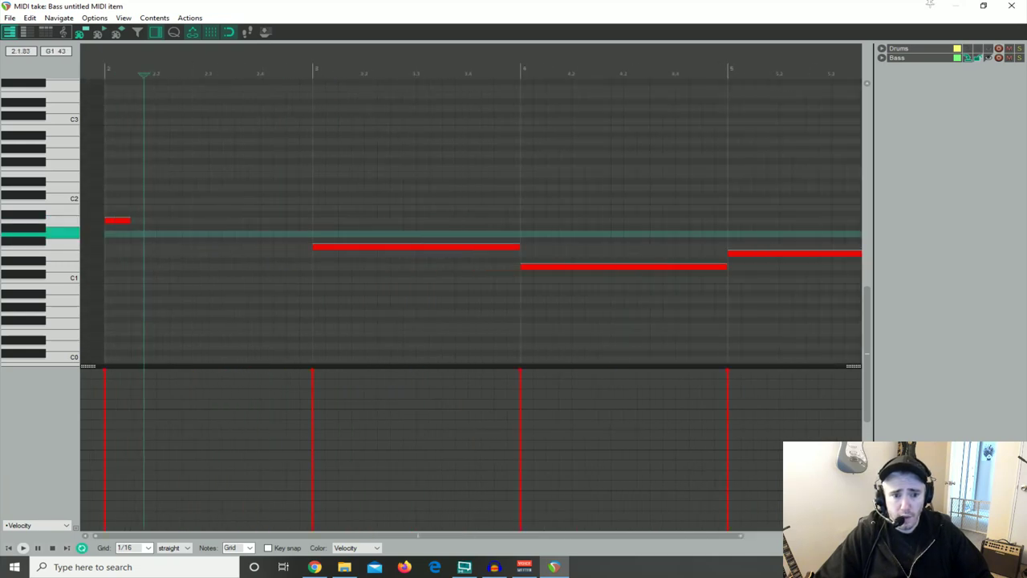
scroll(125, 233, up, 2)
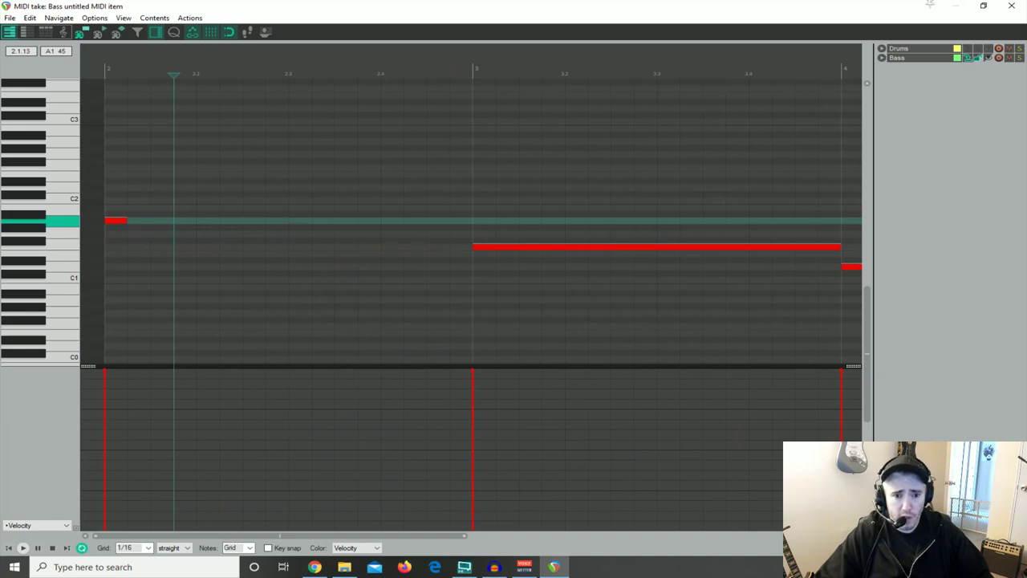
Copy the short A1 note five times across bar 2, spaced three sixteenths apart, and play the pattern
drag(116, 221, 461, 220)
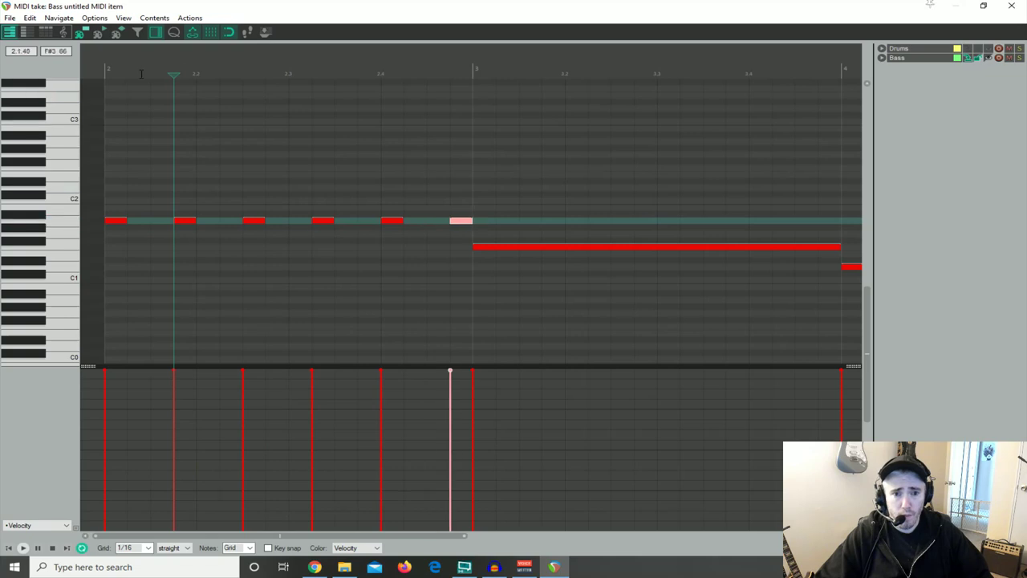
key(space)
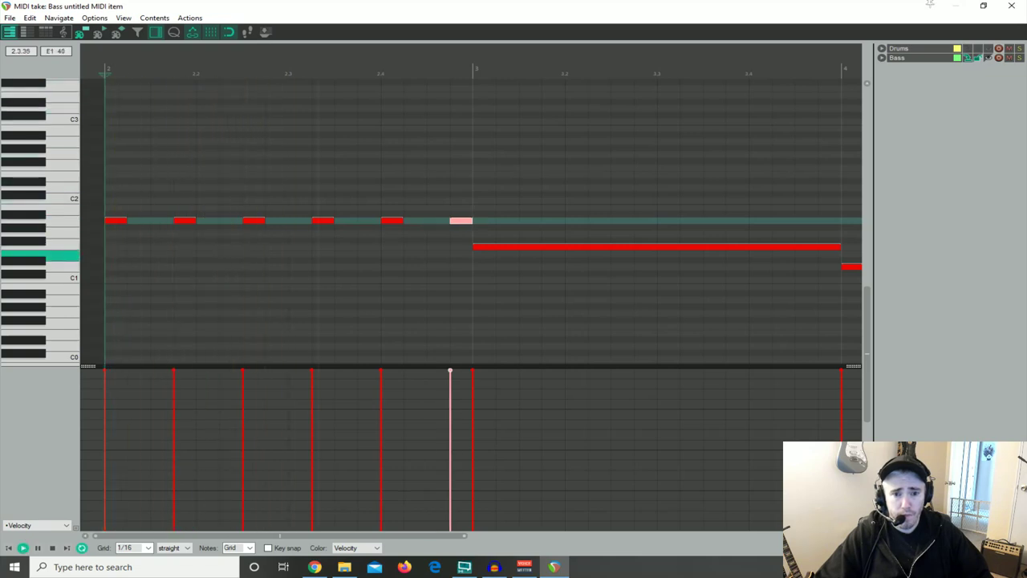
key(space)
Shift the second, third and fourth A1 notes in bar 2 earlier to tighten the rhythm, and play the pattern
drag(185, 221, 162, 222)
click(254, 223)
drag(255, 222, 192, 223)
drag(326, 223, 255, 223)
key(space)
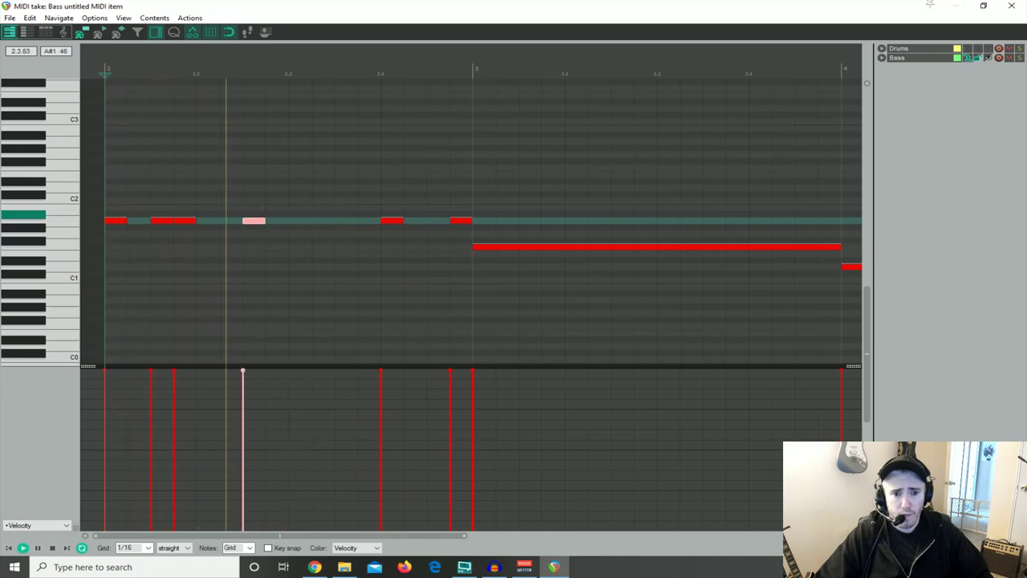
Move the second A1 note in bar 2 to the last sixteenth of beat 2, checking the rhythm by playback
key(space)
drag(165, 226, 211, 225)
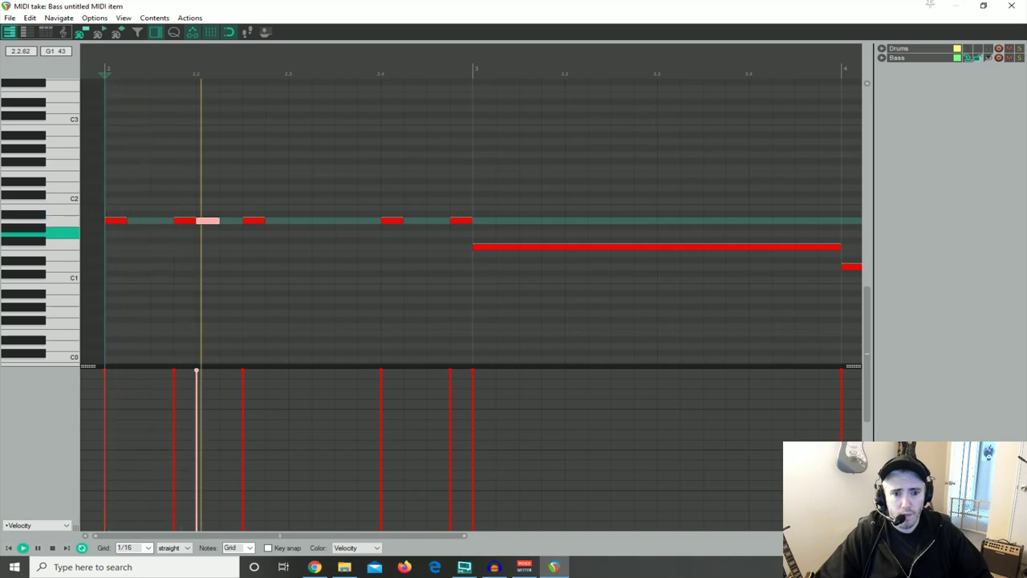
drag(207, 224, 230, 227)
key(space)
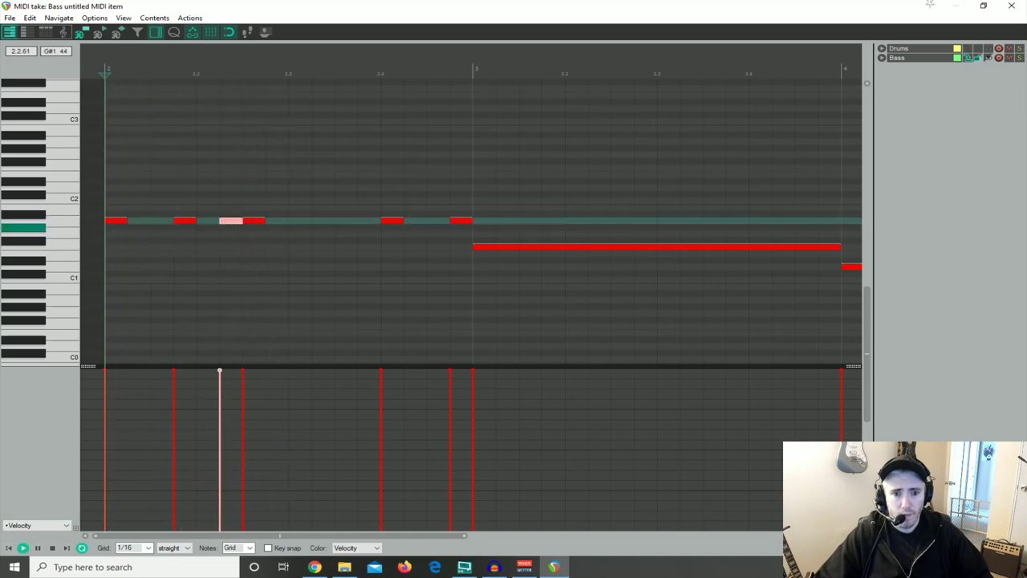
drag(248, 220, 289, 224)
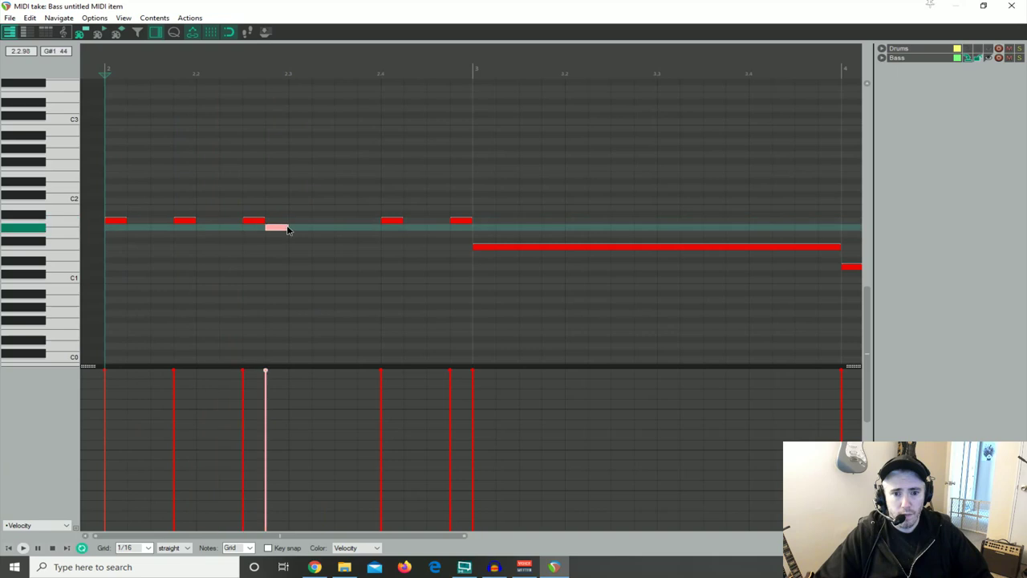
key(space)
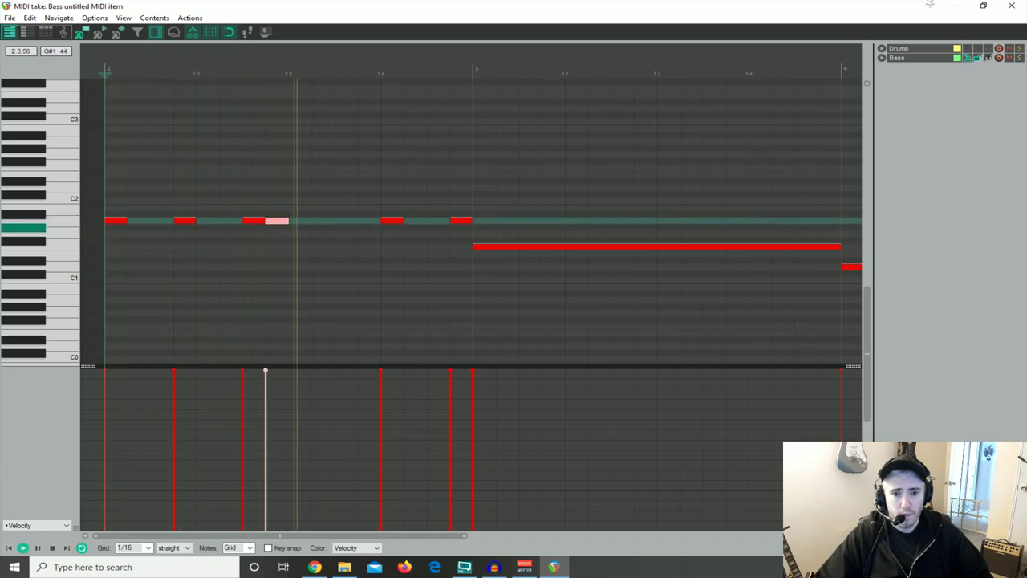
key(space)
Replace the long F1 note in bar 3 with a duplicate of bar 2's A1 pattern, lowered four semitones to F1
click(492, 250)
key(Delete)
scroll(160, 225, down, 3)
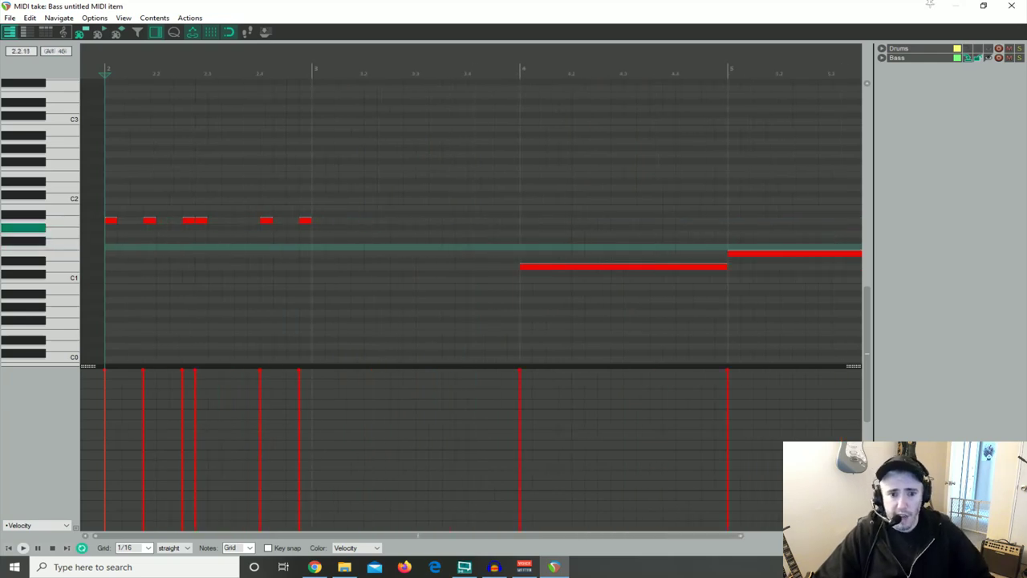
click(112, 223)
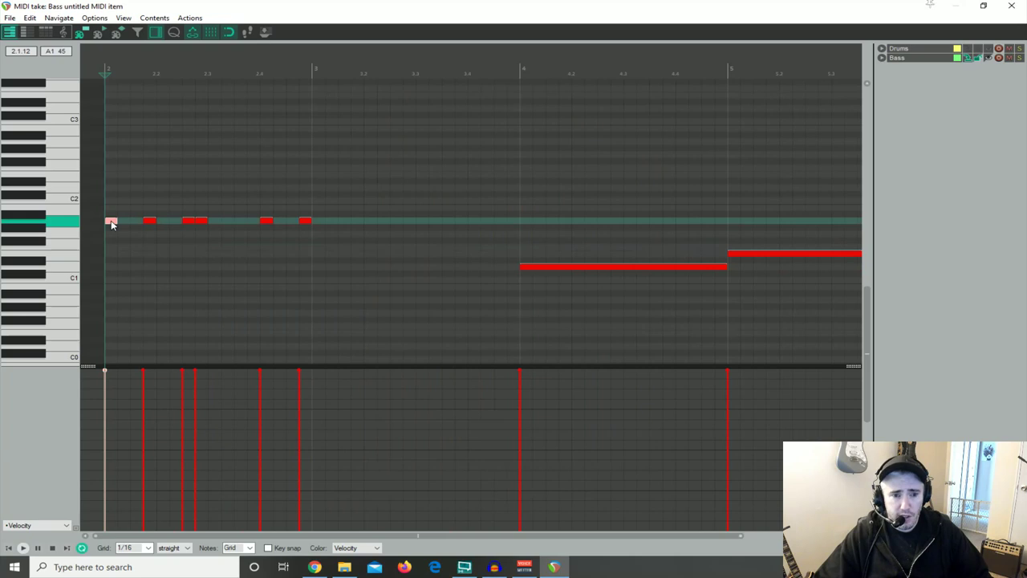
double_click(306, 223)
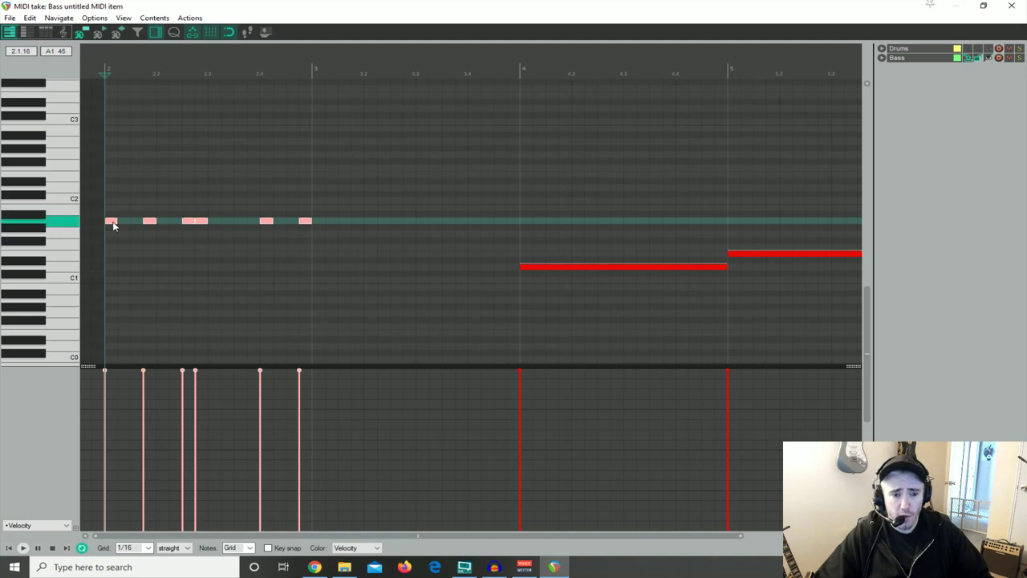
key(ctrl+d)
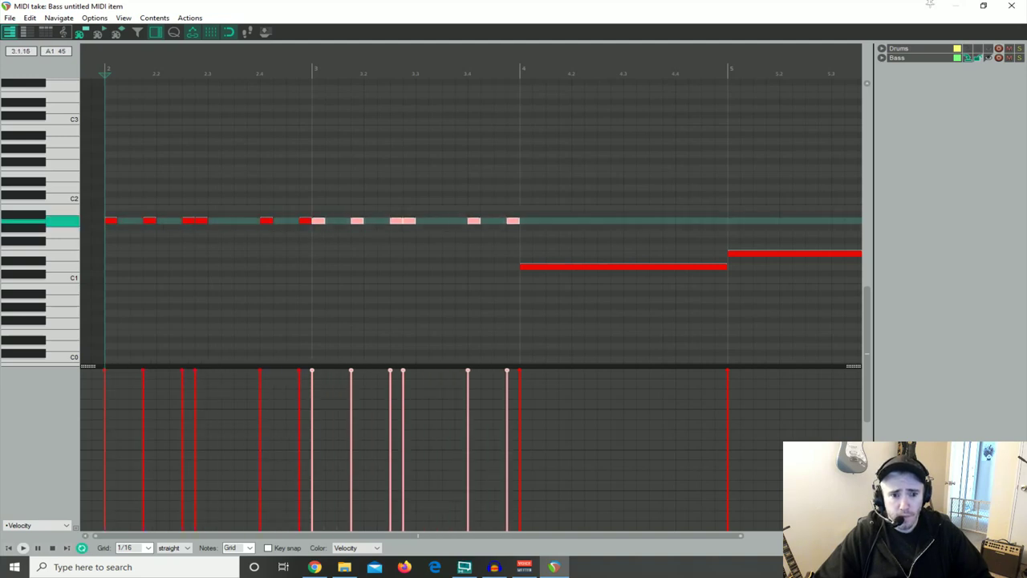
key(Down)
key(Down)
key(Down)
key(Down)
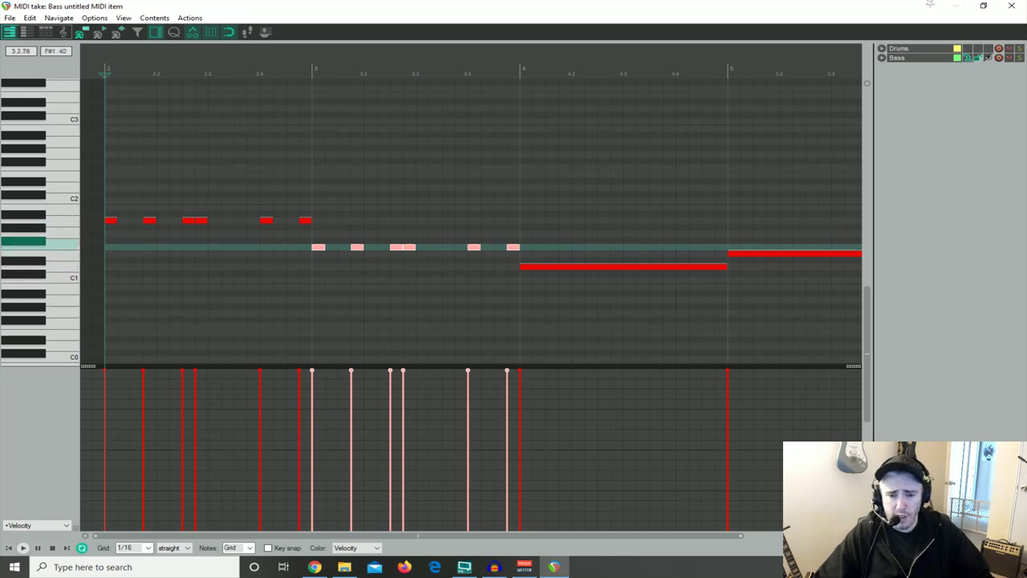
Replace the long D1 note in bar 4 with a copy of bar 3's note pattern placed on D1
click(539, 269)
key(Delete)
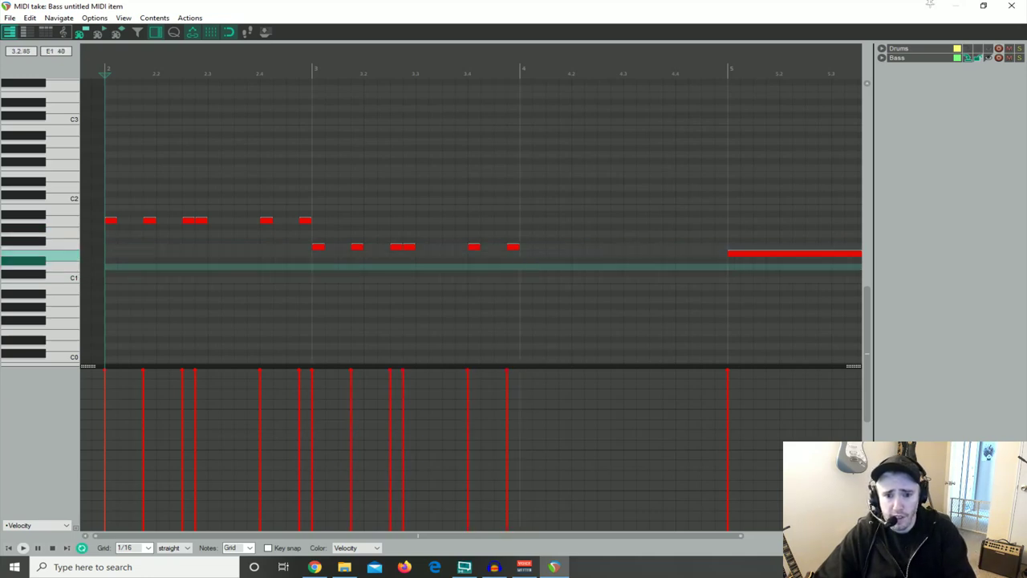
click(320, 251)
mouse_move(516, 253)
mouse_down()
mouse_move(317, 250)
mouse_move(527, 268)
mouse_up()
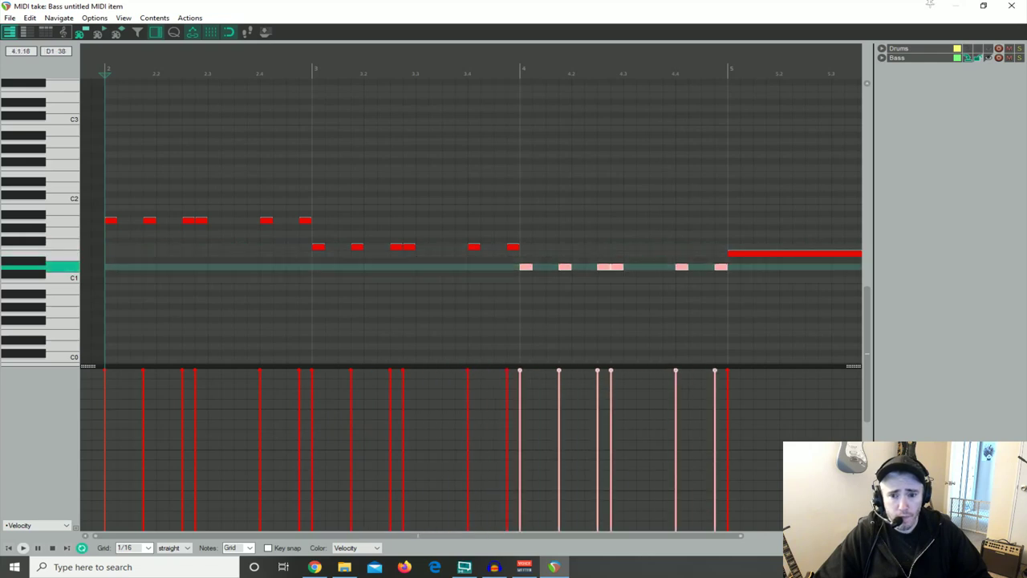
Replace the long E1 note in bar 5 with a copy of bar 4's pattern on E1, and play the bass line
scroll(731, 286, down, 2)
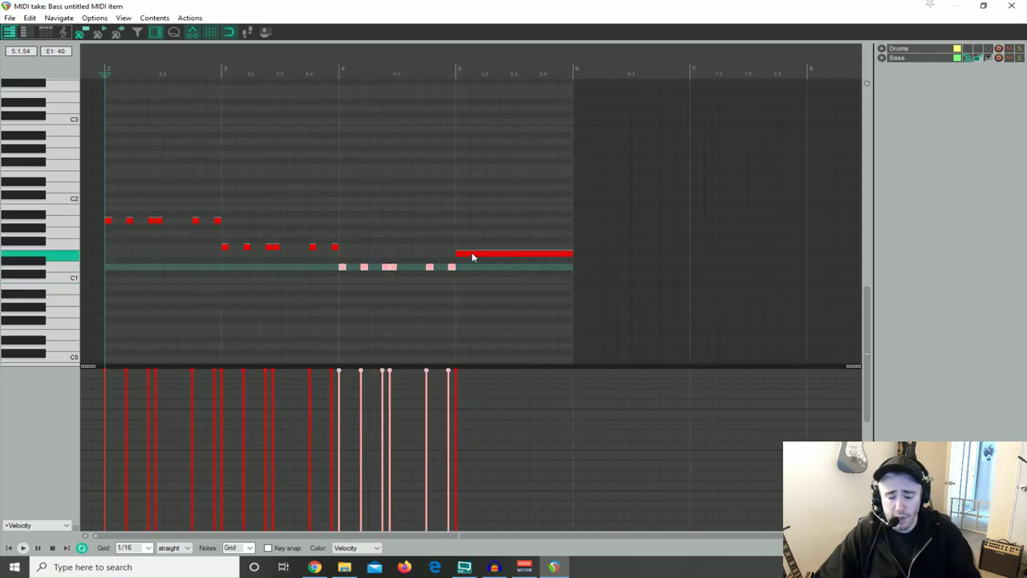
double_click(467, 254)
click(344, 266)
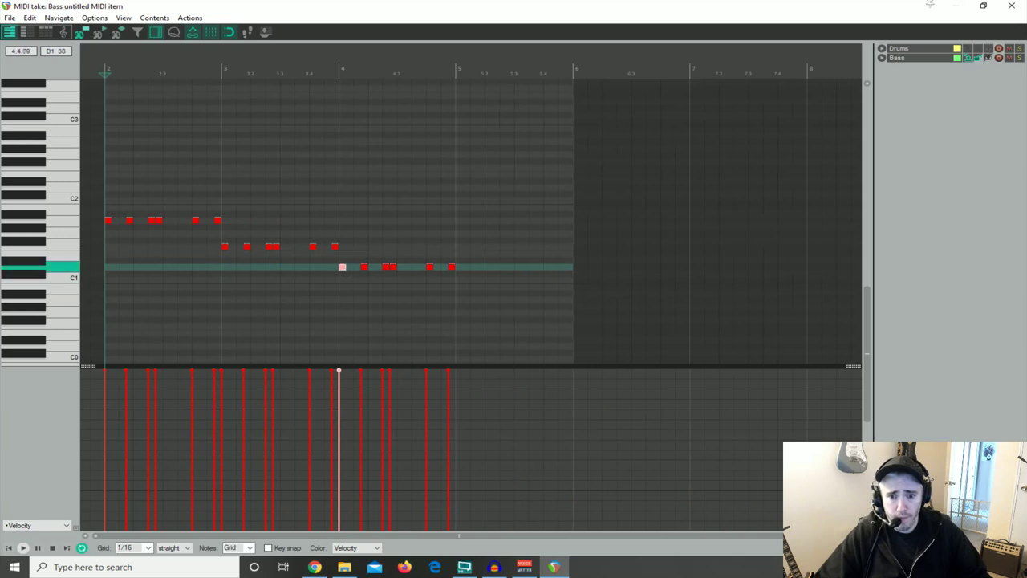
mouse_move(453, 272)
mouse_down()
mouse_move(342, 269)
mouse_move(459, 266)
mouse_move(459, 254)
mouse_up()
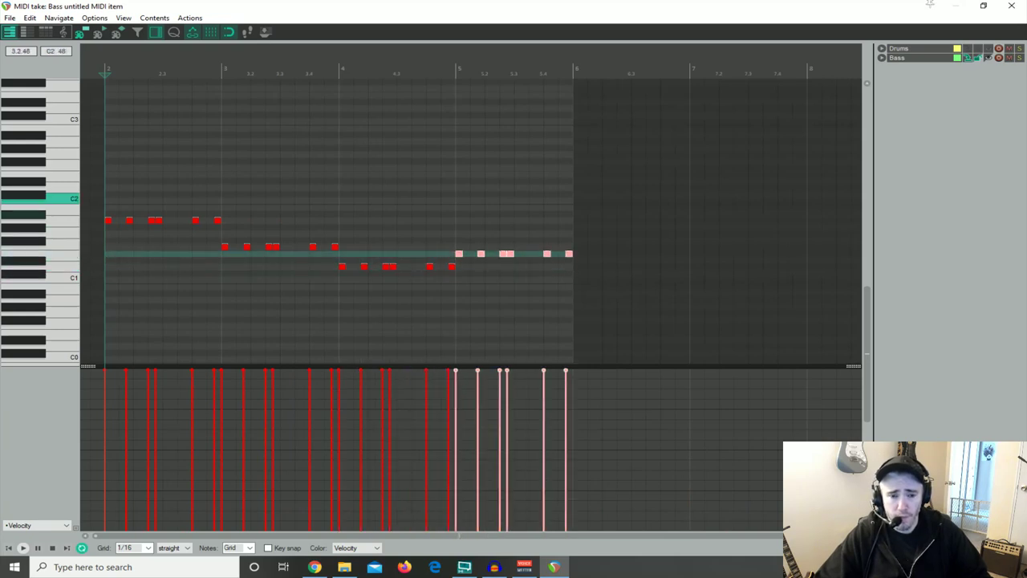
scroll(158, 193, down, 1)
scroll(159, 149, up, 2)
key(space)
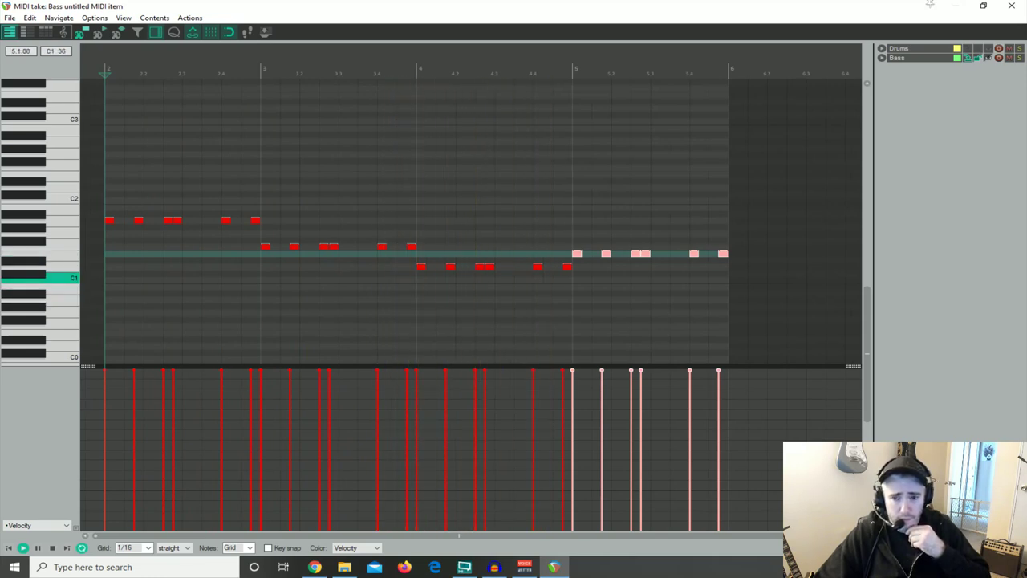
Return to the arrangement, delete the old second Bass item and paste a copy of the edited first item at bar 6
click(1012, 7)
key(space)
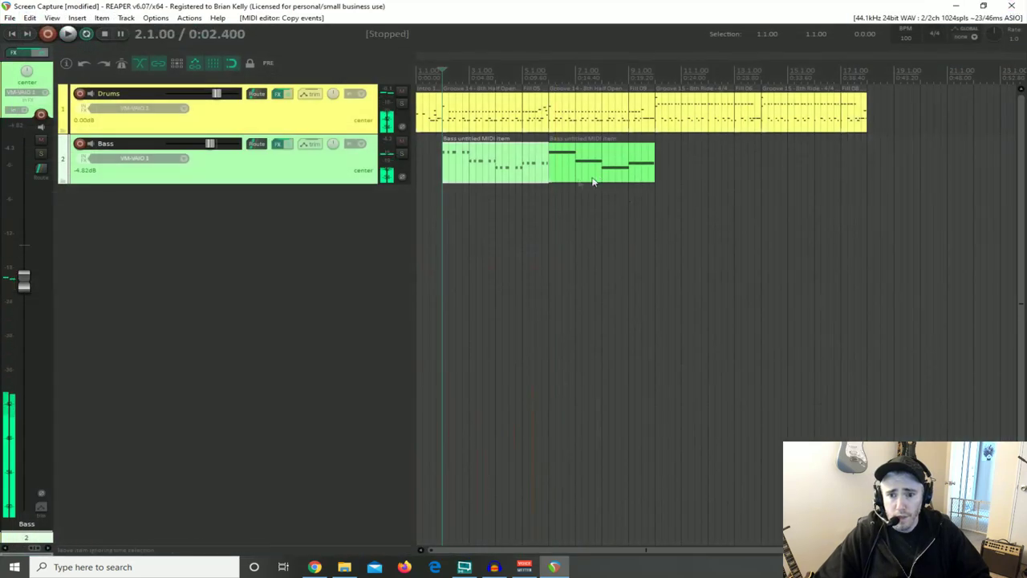
click(574, 177)
key(Delete)
click(480, 169)
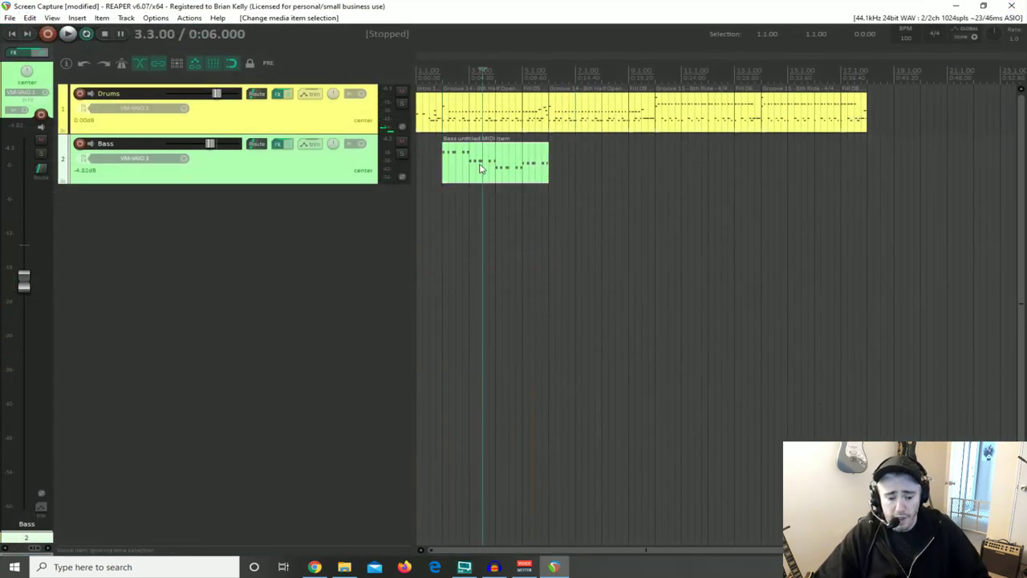
key(ctrl+c)
click(546, 170)
key(ctrl+v)
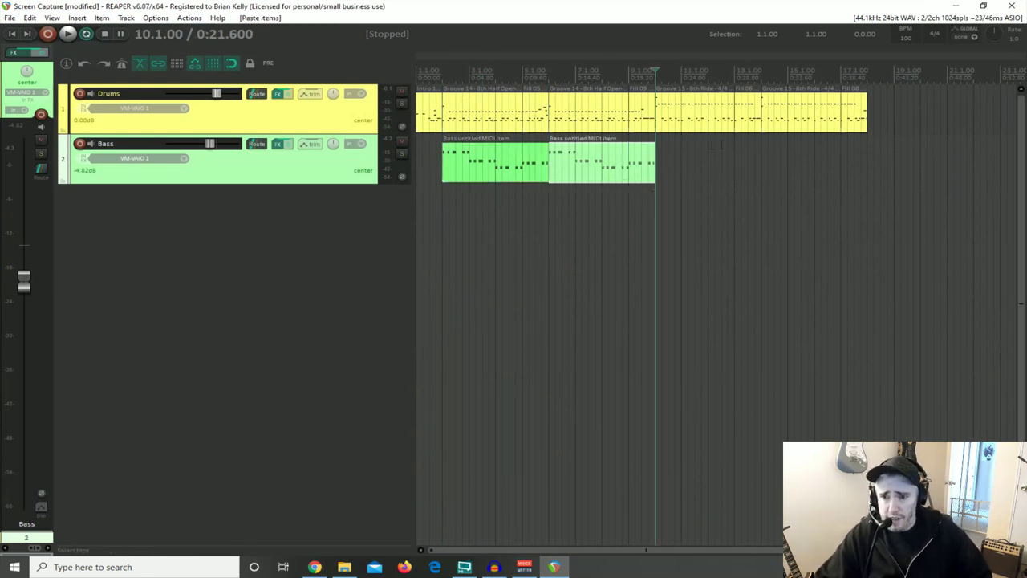
Copy the second Bass item to bar 10, directly after itself under the Groove 15 drums
click(616, 178)
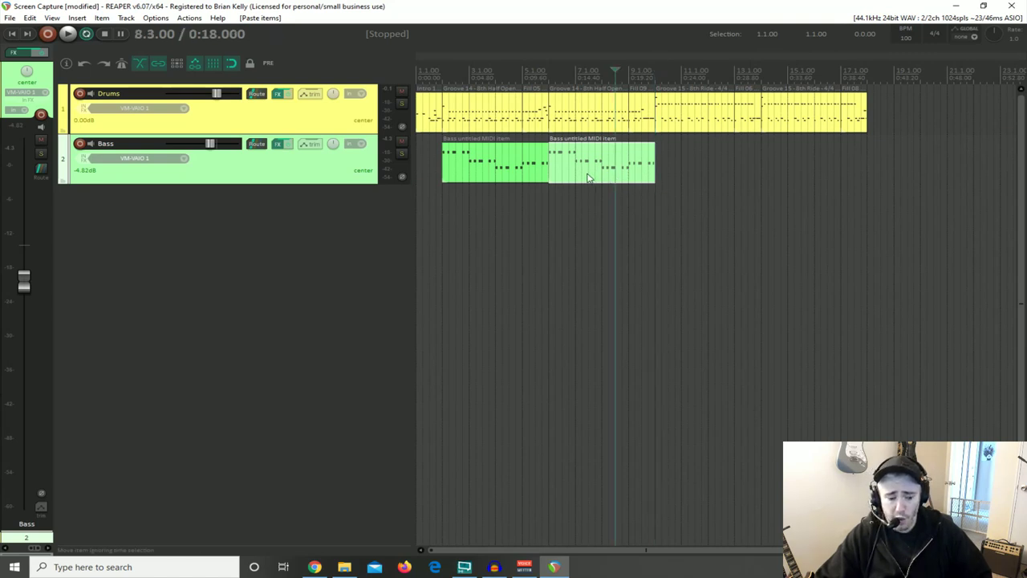
drag(598, 170, 740, 172)
drag(701, 178, 696, 178)
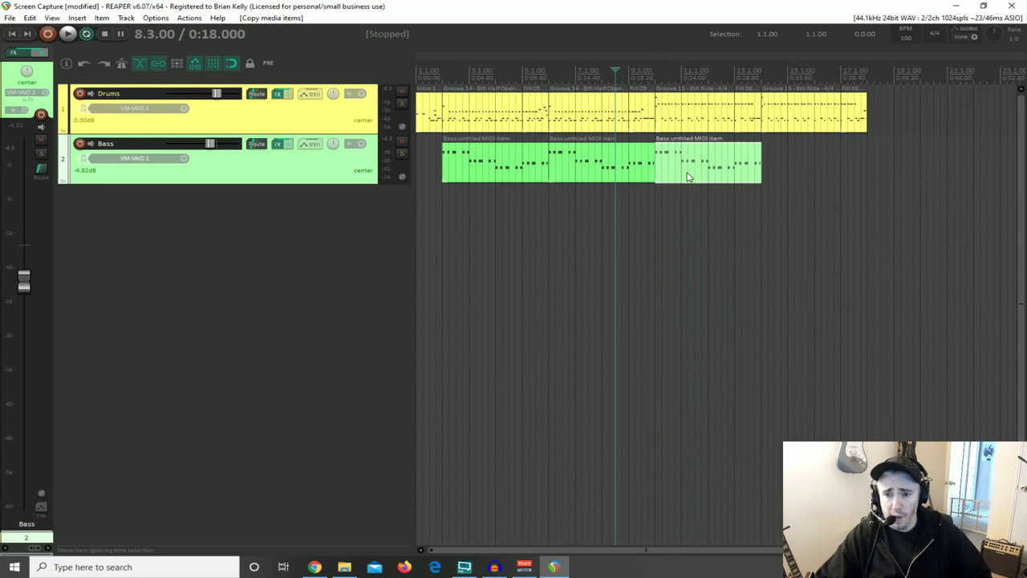
Open the third Bass item in the MIDI editor and lower all the bar 10 notes to F1
double_click(688, 178)
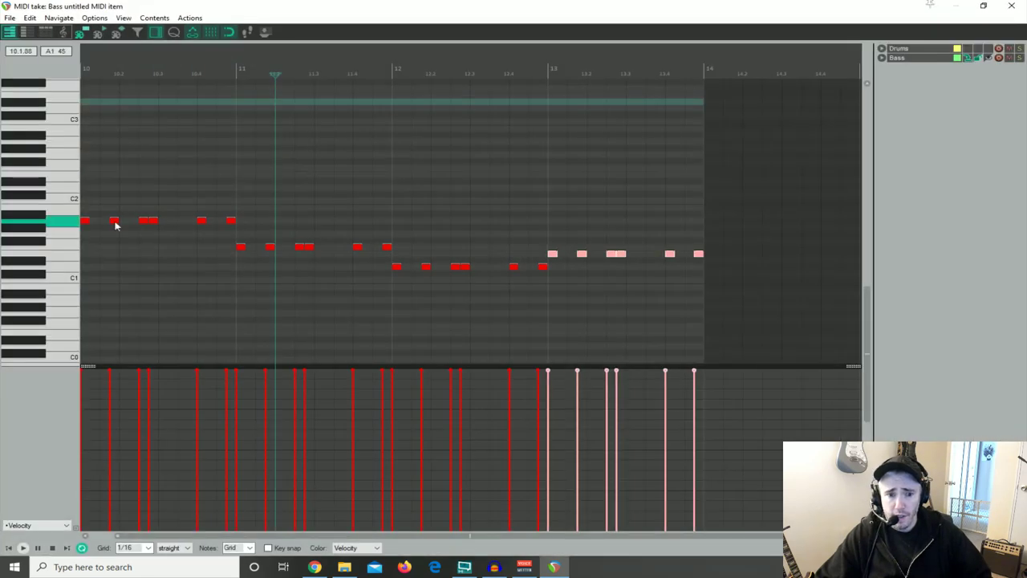
scroll(89, 228, down, 1)
scroll(89, 229, up, 2)
scroll(89, 230, down, 1)
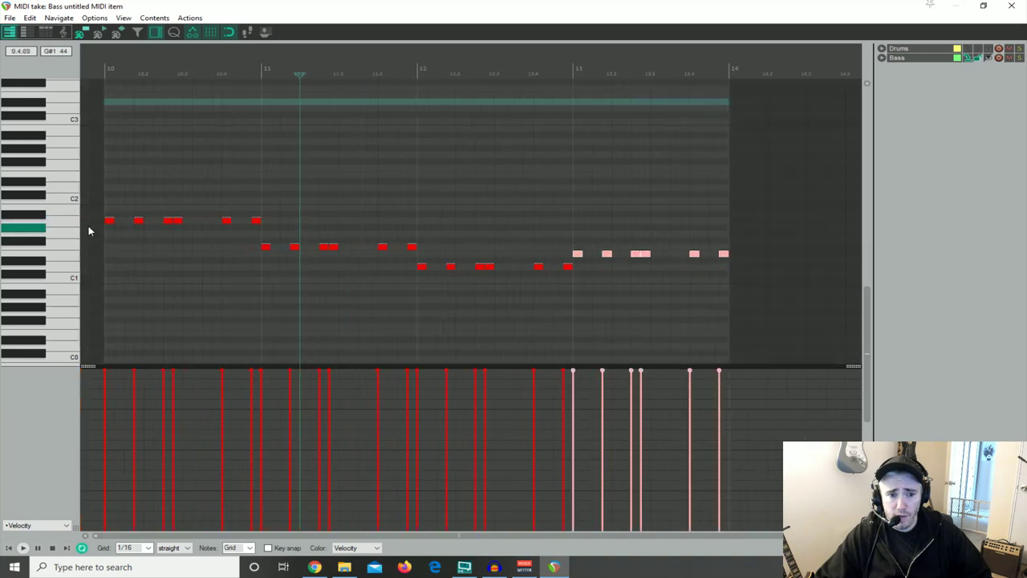
click(110, 223)
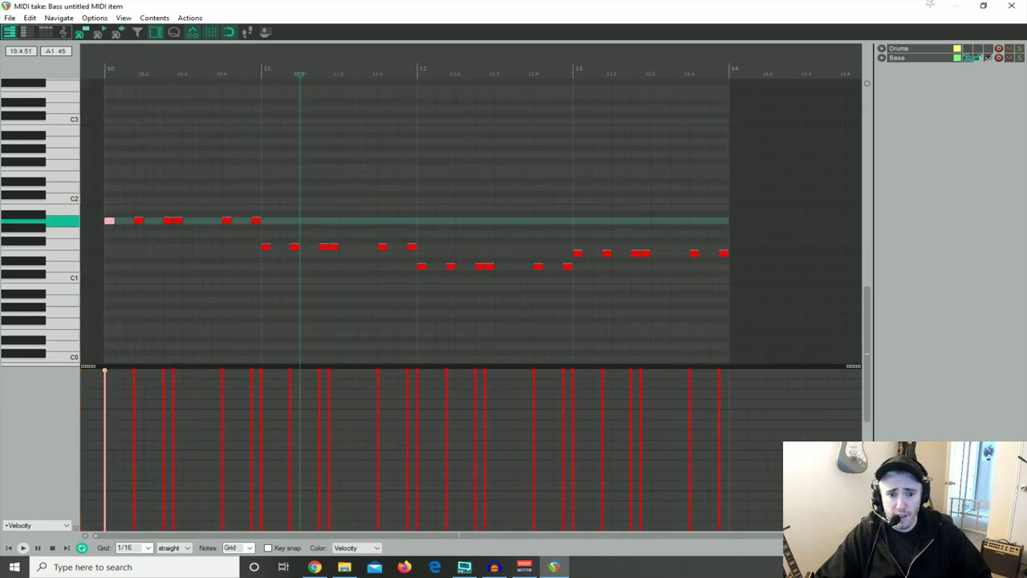
shift+click(256, 223)
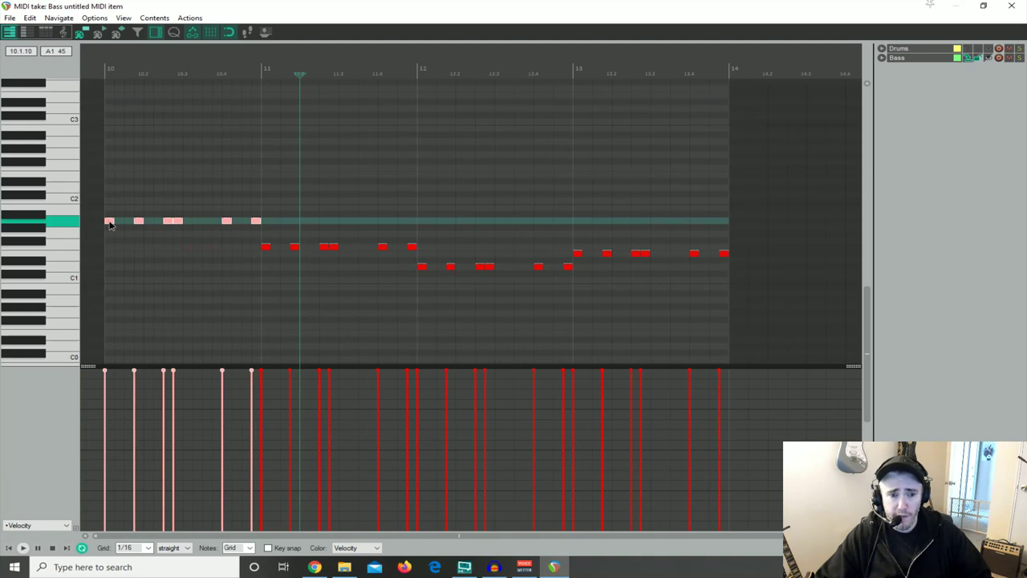
drag(110, 223, 110, 249)
Raise all the bar 11 notes to A1
click(266, 247)
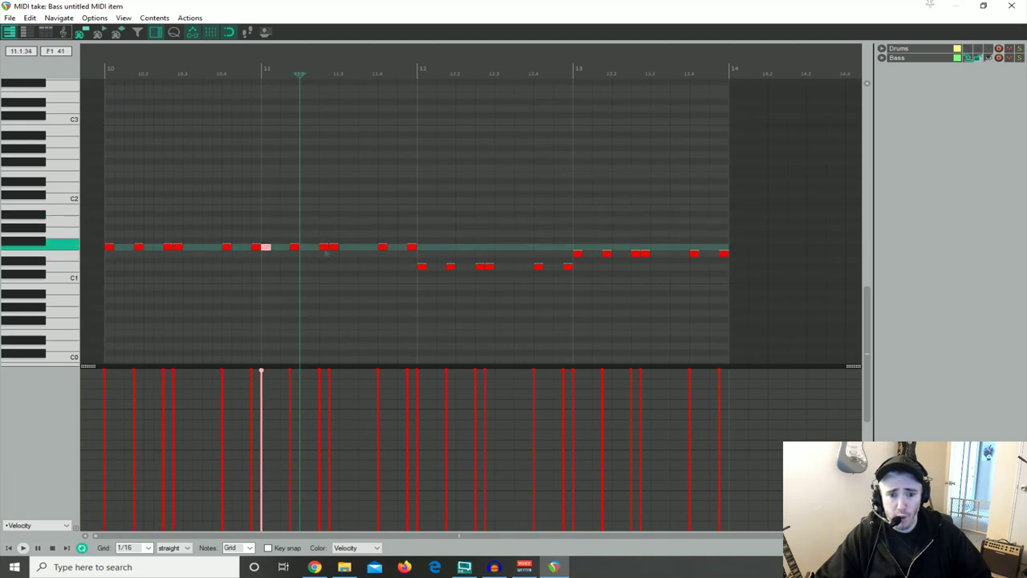
shift+click(412, 248)
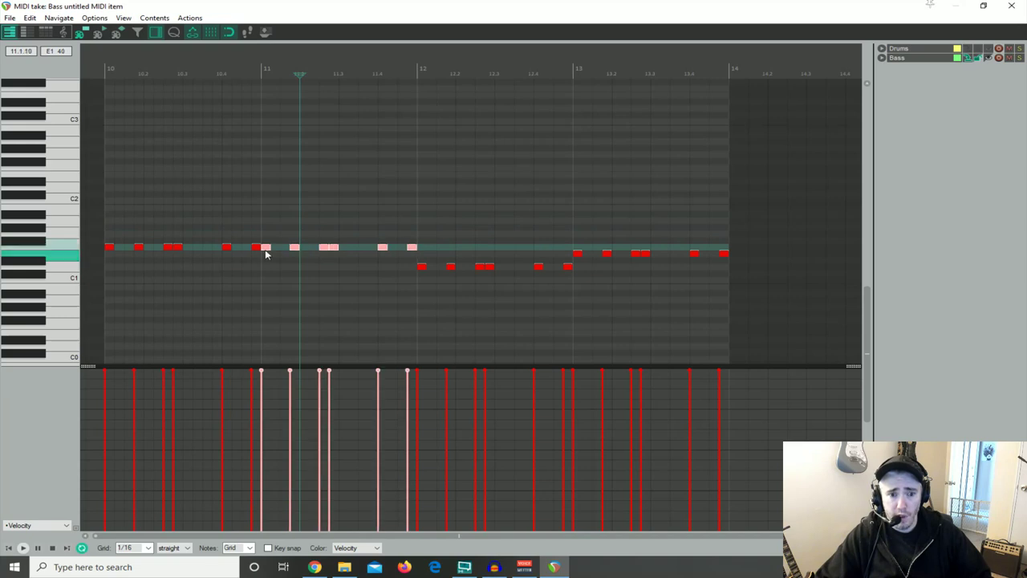
drag(266, 251, 268, 223)
Raise all the bar 12 notes to F1 and all the bar 13 notes to A1
click(422, 267)
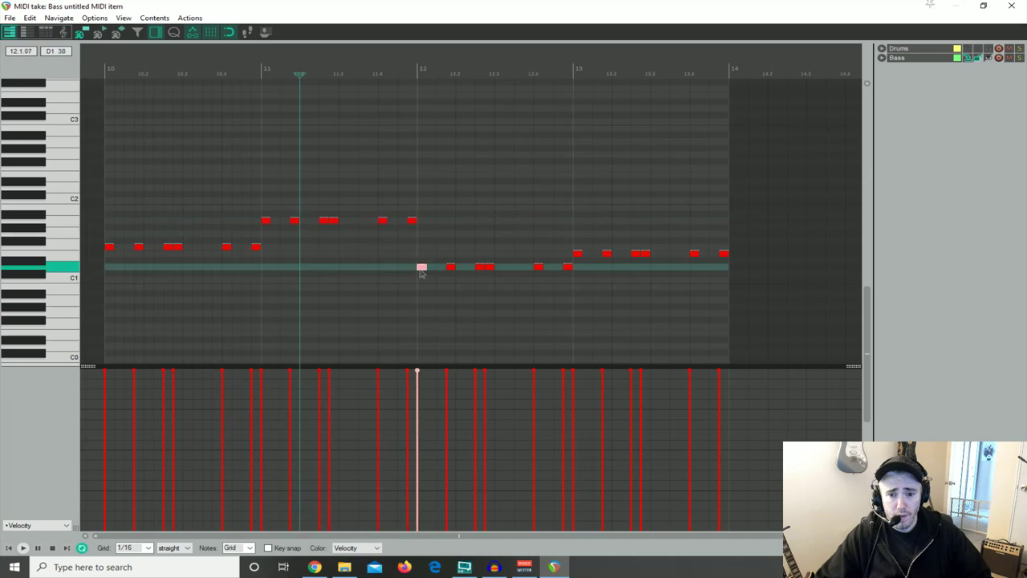
shift+click(568, 267)
drag(423, 269, 424, 251)
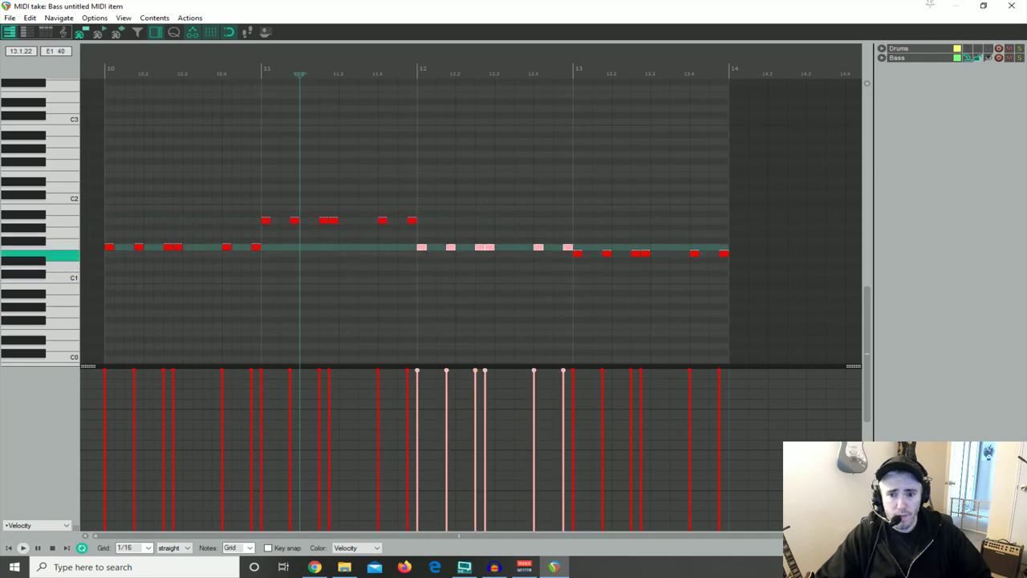
click(577, 254)
shift+click(724, 254)
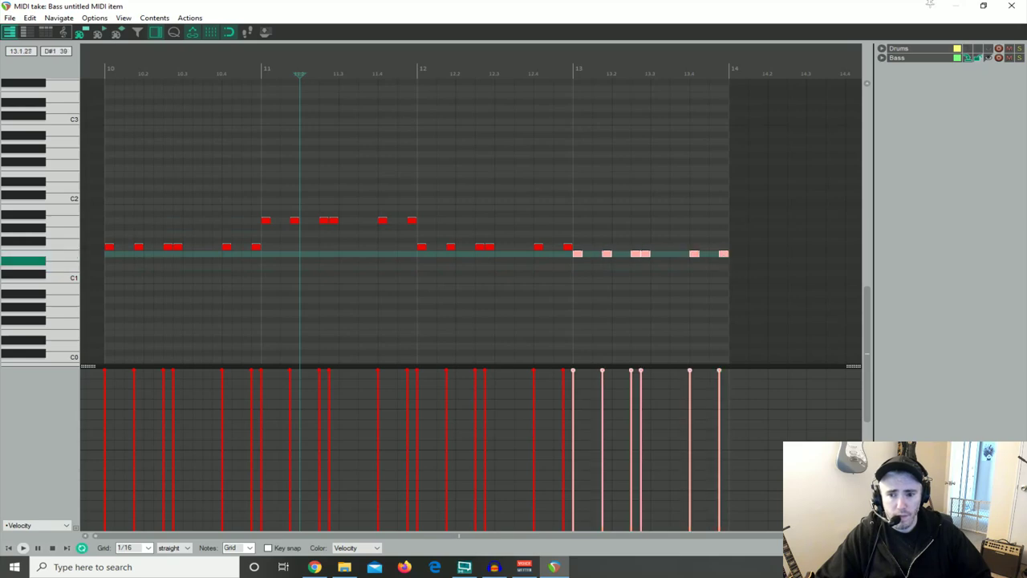
drag(578, 256, 578, 224)
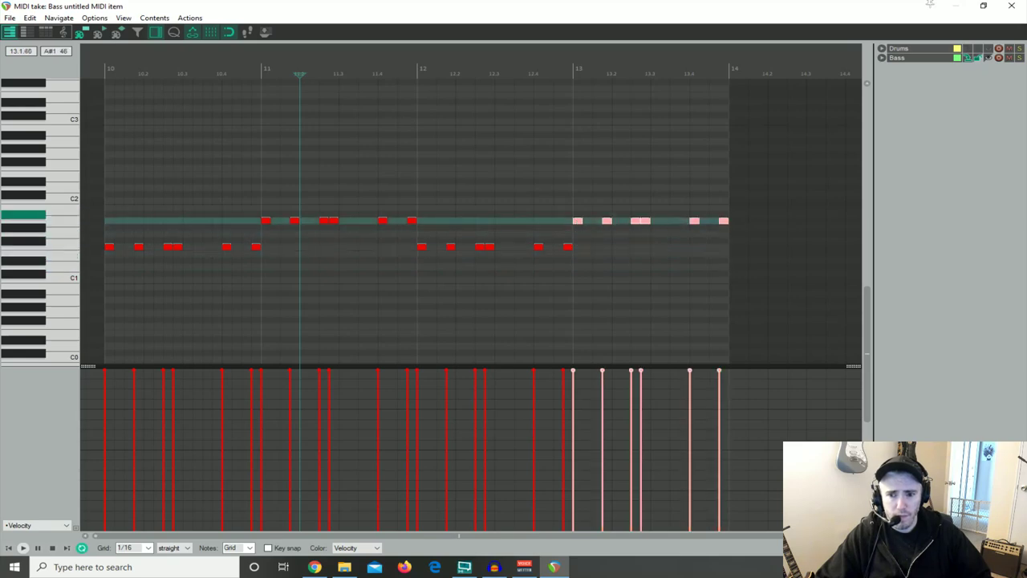
Return to the arrangement and play the third Bass item with the drums from bar 10
click(1012, 5)
click(655, 194)
key(space)
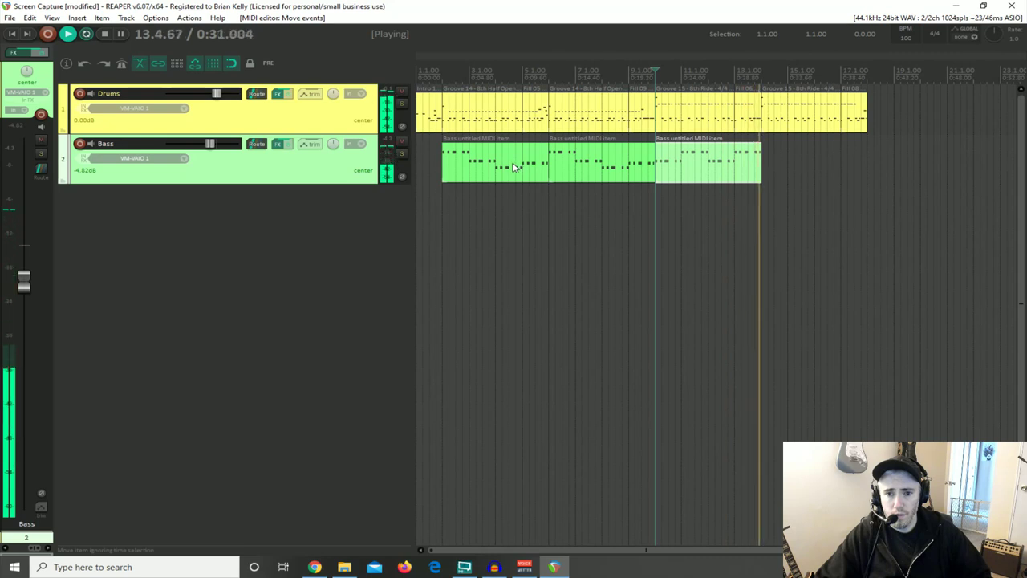
key(space)
Copy the third Bass item and paste the copy at bar 14, directly after it
click(695, 173)
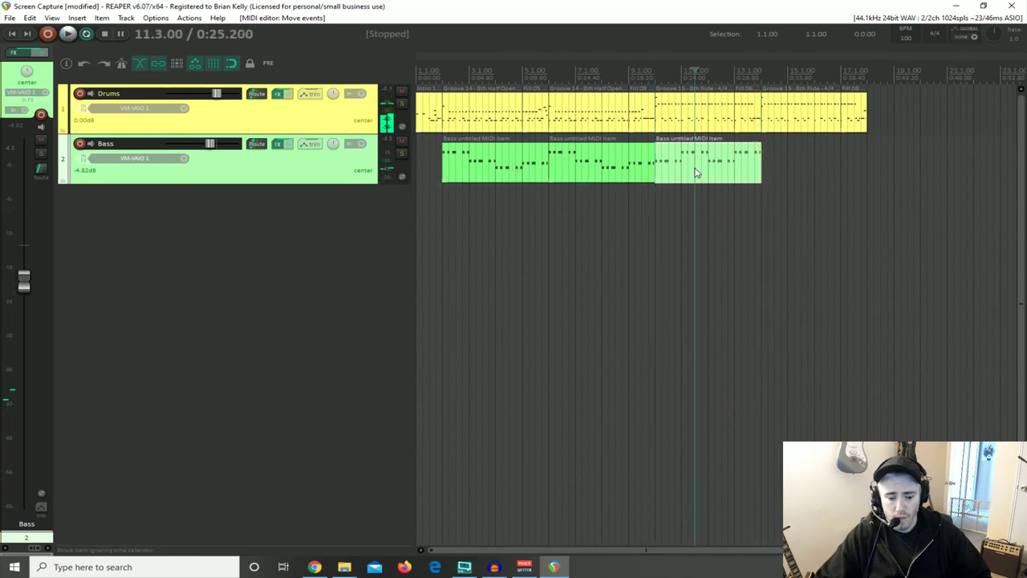
click(777, 150)
key(ctrl+v)
scroll(717, 192, up, 3)
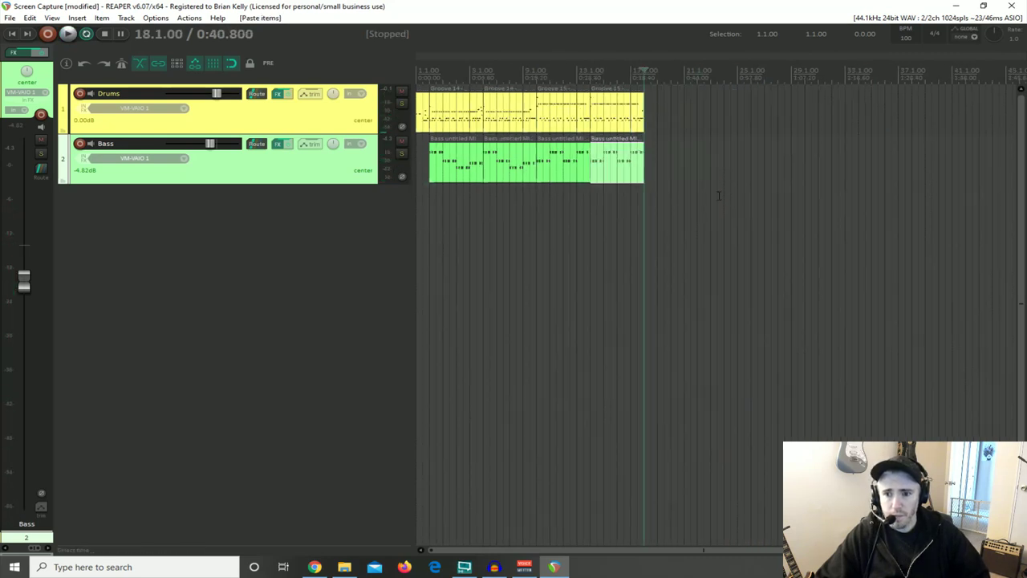
Lower all the bar 17 notes in the last Bass item to E1 and return to the arrangement
double_click(619, 174)
click(577, 221)
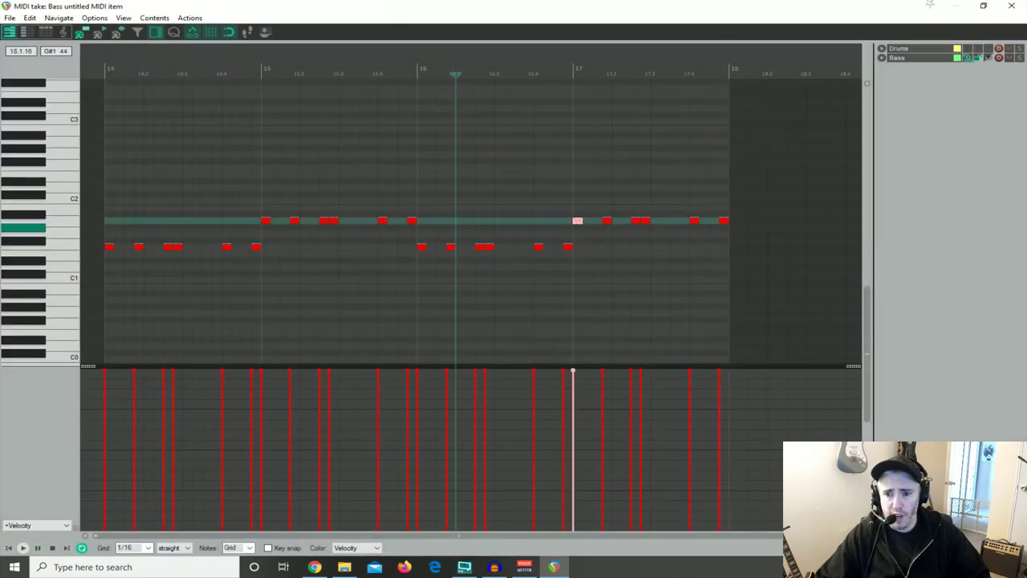
shift+click(725, 222)
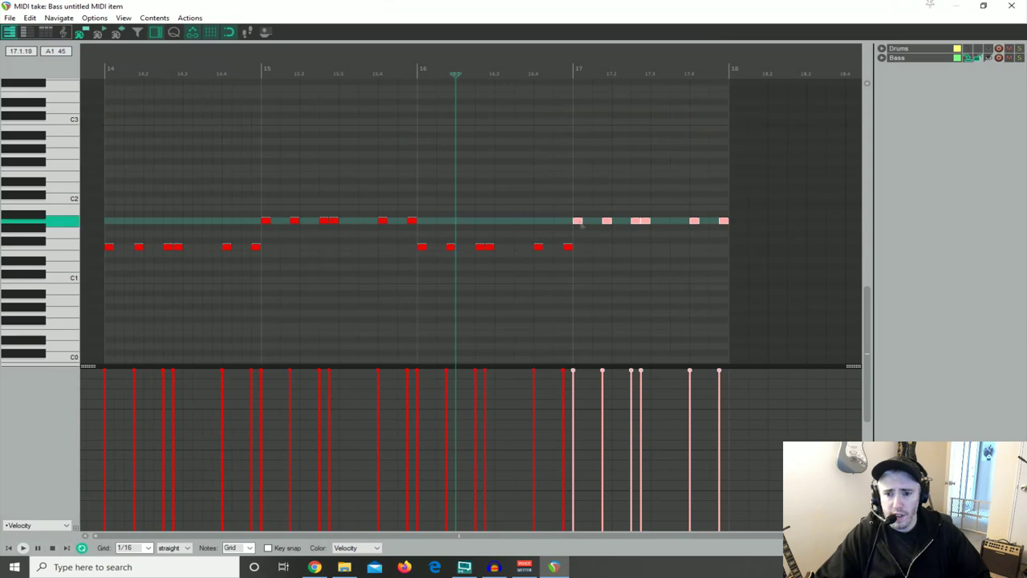
drag(579, 225, 583, 259)
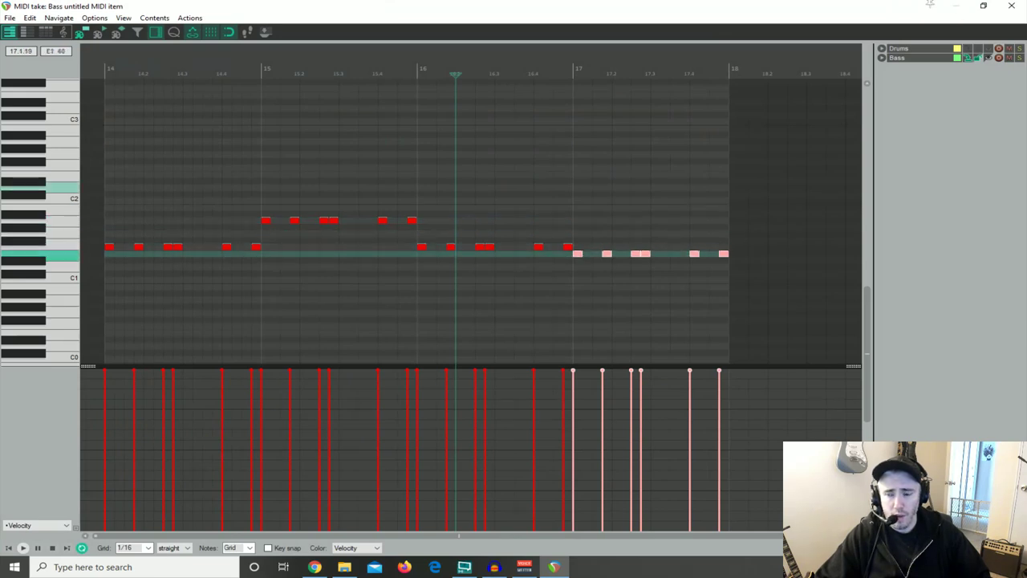
click(1011, 6)
scroll(514, 190, down, 2)
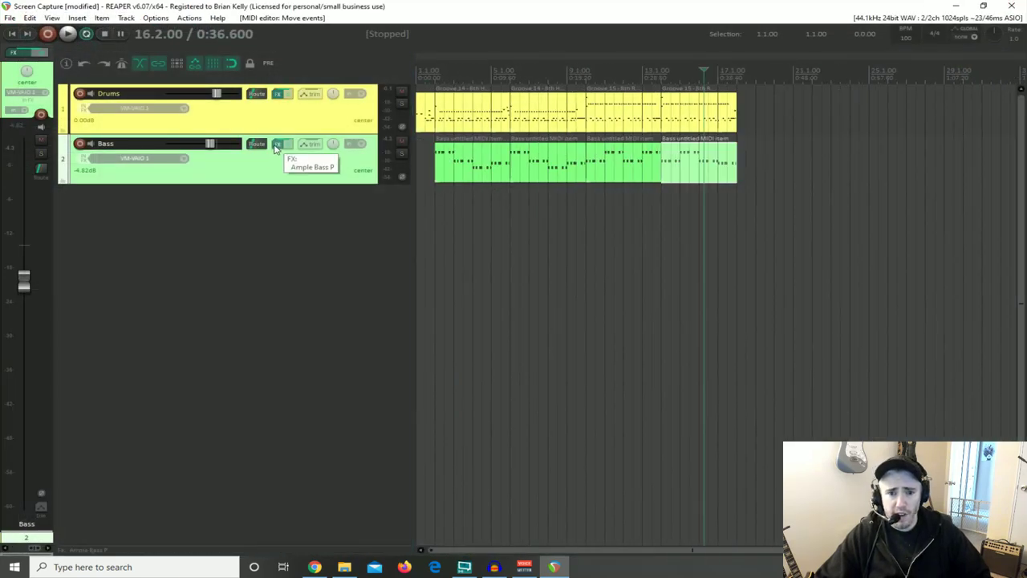
Add the Cockos ReaEQ effect to the Bass track's effects chain after Ample Bass P
click(277, 146)
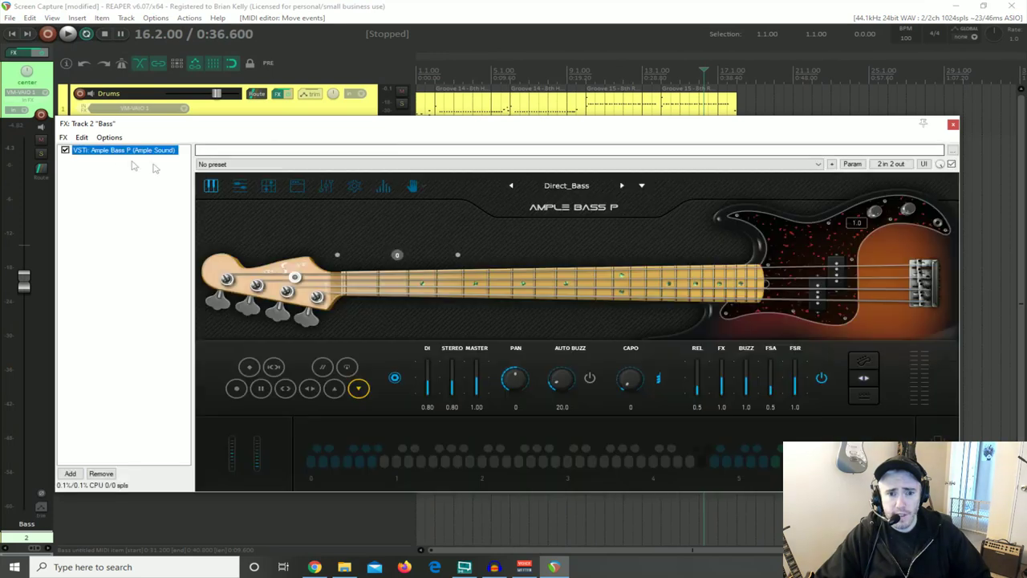
double_click(109, 166)
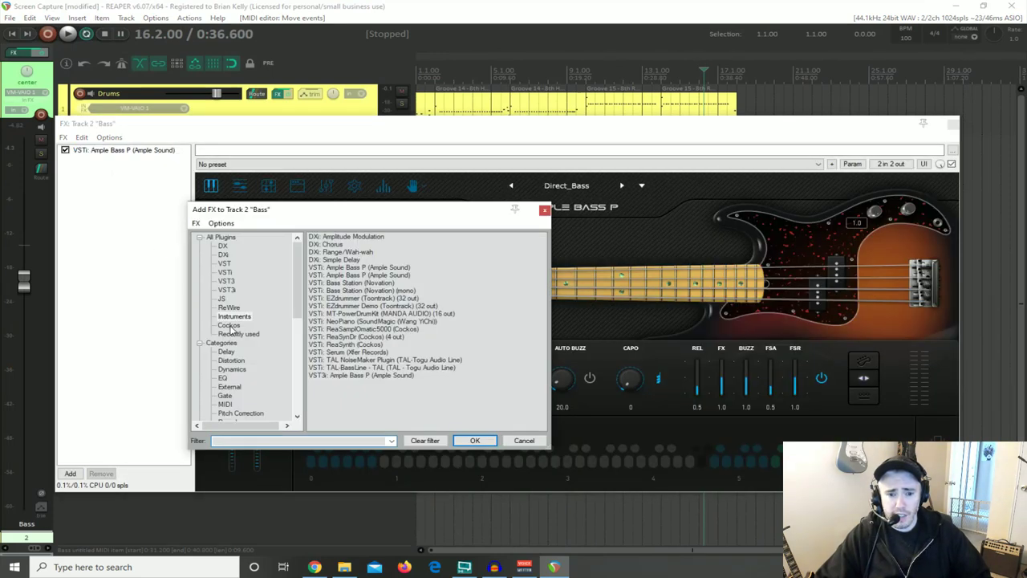
click(229, 325)
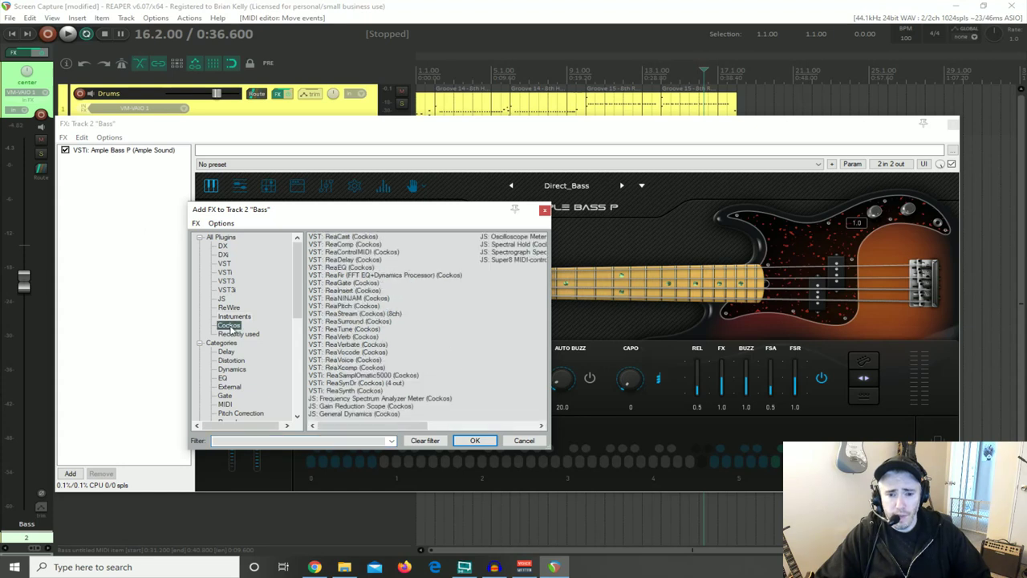
double_click(337, 268)
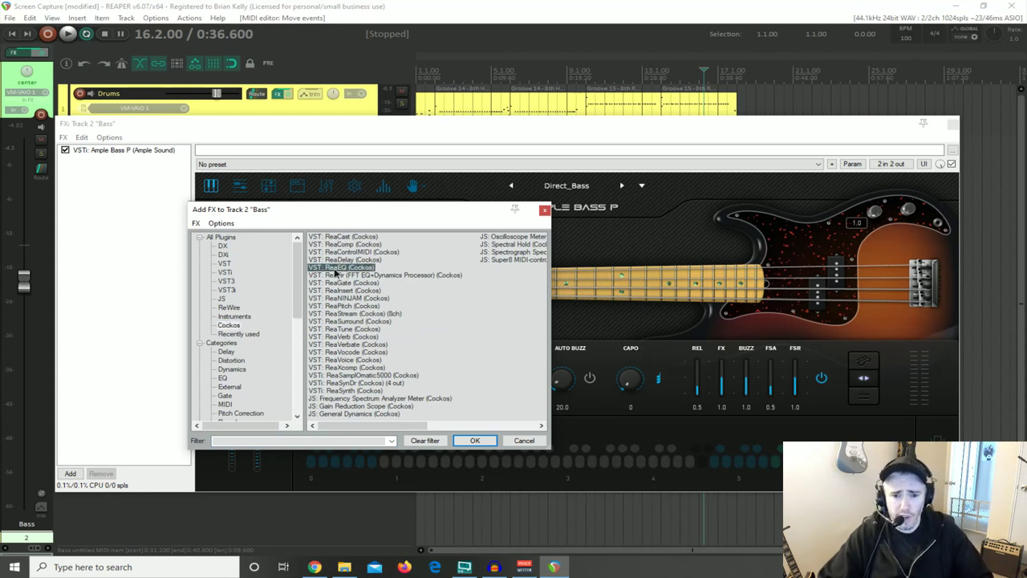
Make ReaEQ band 4 a Low Pass filter and lower its cutoff to just below 1 kHz
drag(412, 216, 413, 217)
click(353, 276)
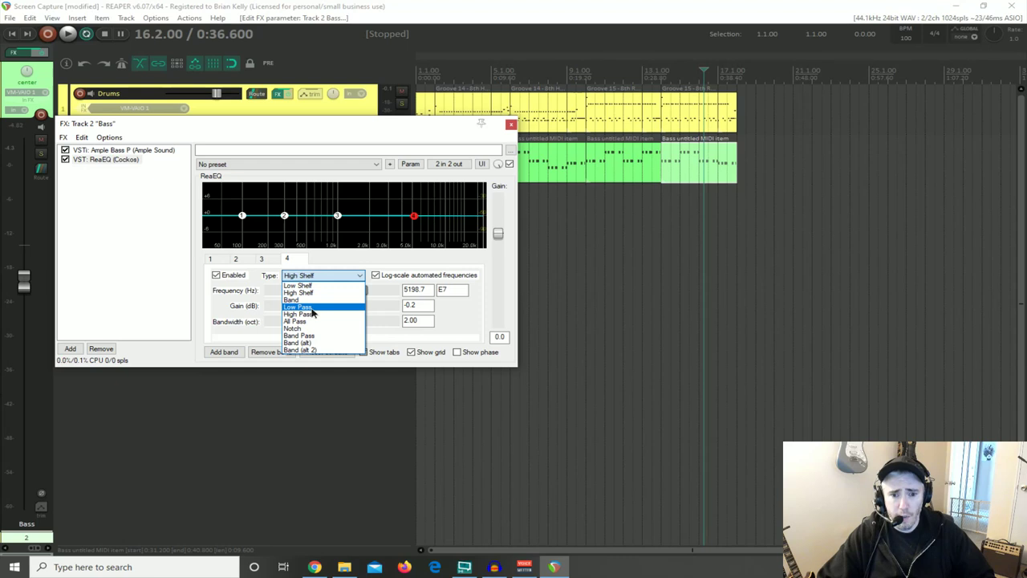
click(313, 308)
drag(413, 235, 327, 233)
Boost ReaEQ band 2 by 3.0 dB at about 156 Hz and close the Bass effects window
click(284, 215)
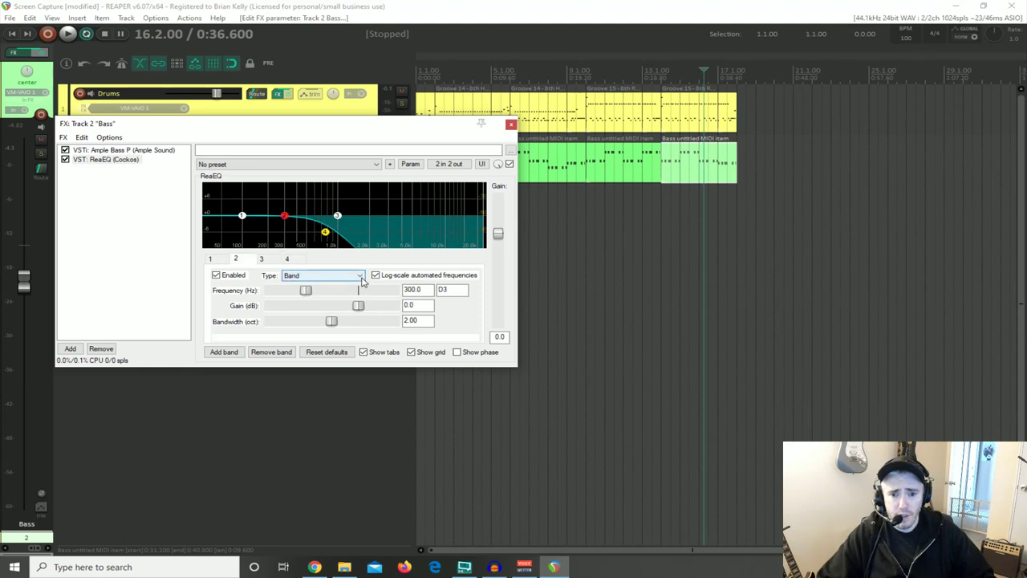
drag(284, 216, 259, 214)
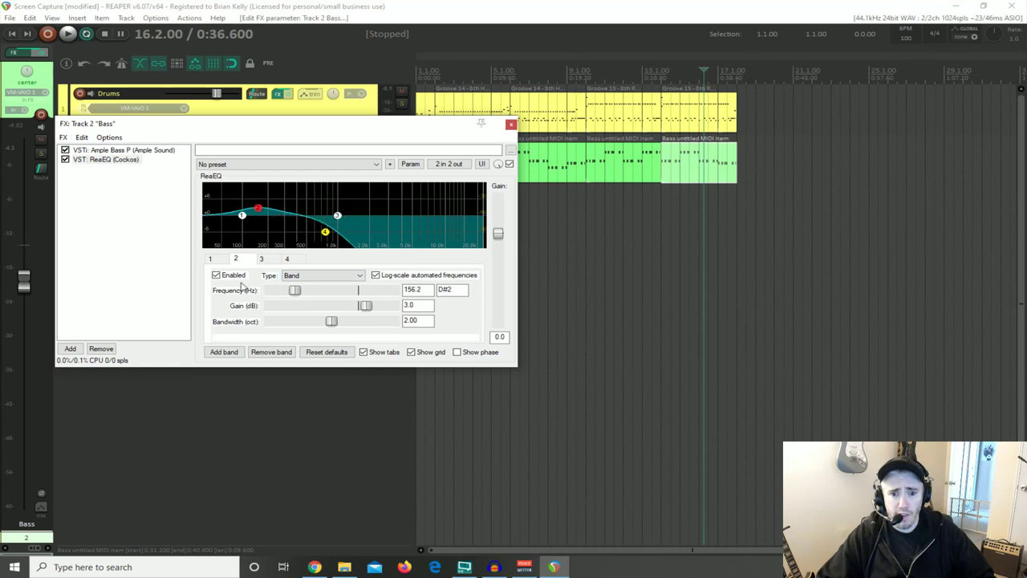
click(511, 123)
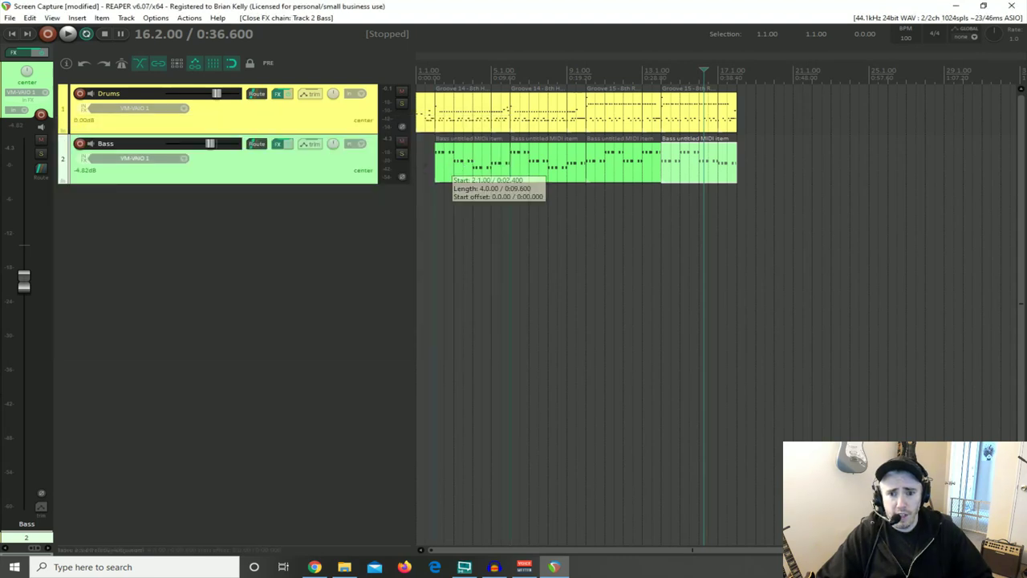
Play from bar 2 and balance the mix, setting the Bass volume to about -7.72 dB and the Drums to about -0.89 dB
click(454, 164)
key(space)
drag(213, 146, 208, 145)
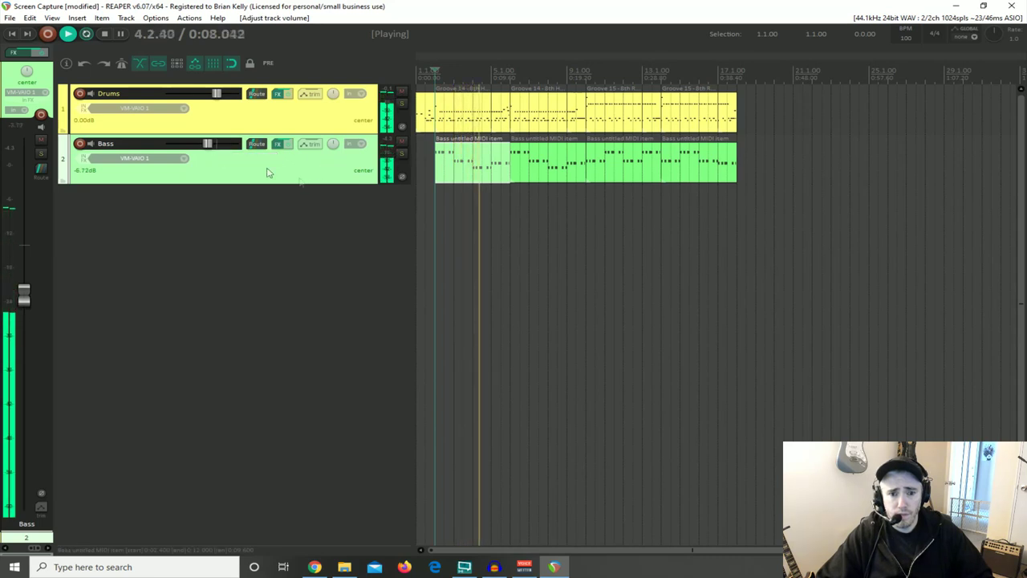
drag(219, 94, 217, 95)
drag(210, 145, 210, 145)
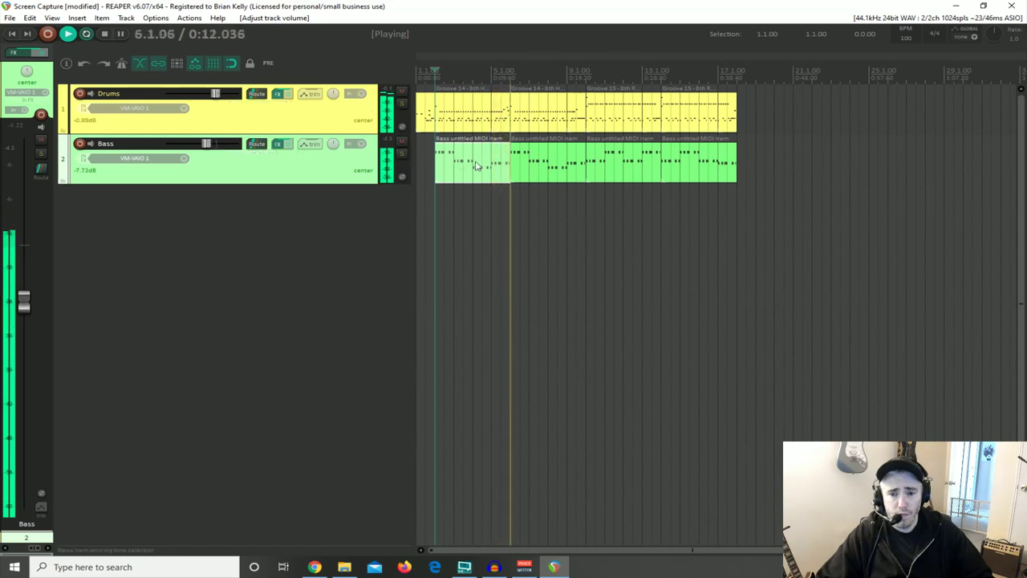
scroll(572, 195, up, 2)
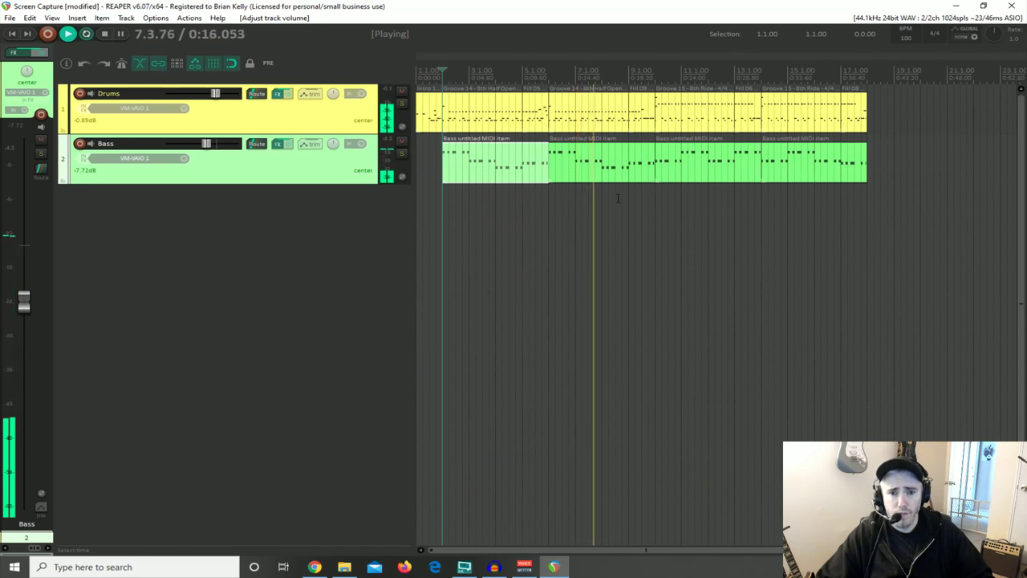
key(space)
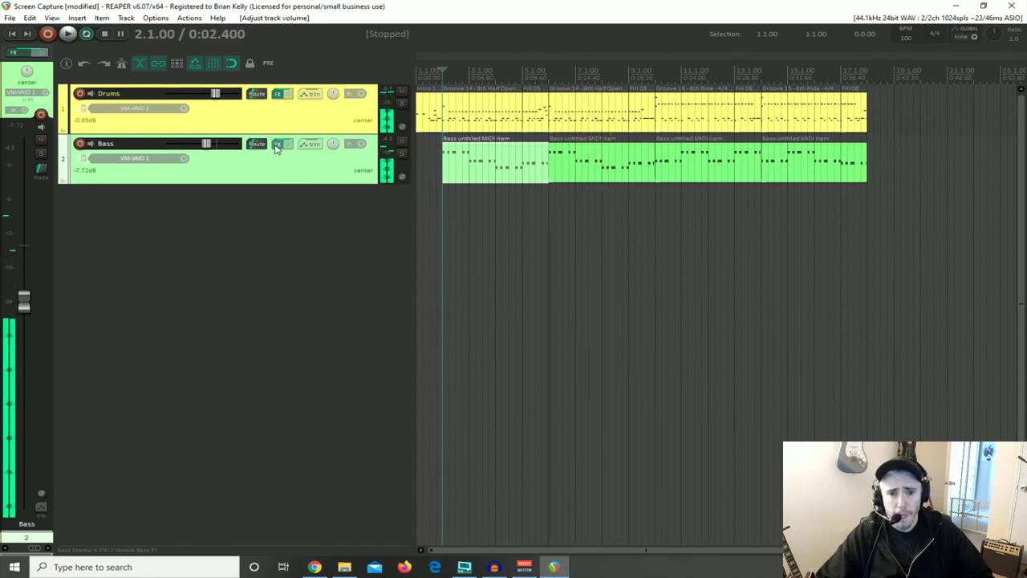
Compare the bass sound from bar 2 with ReaEQ bypassed and enabled, leaving it enabled and closing the effects window
click(277, 145)
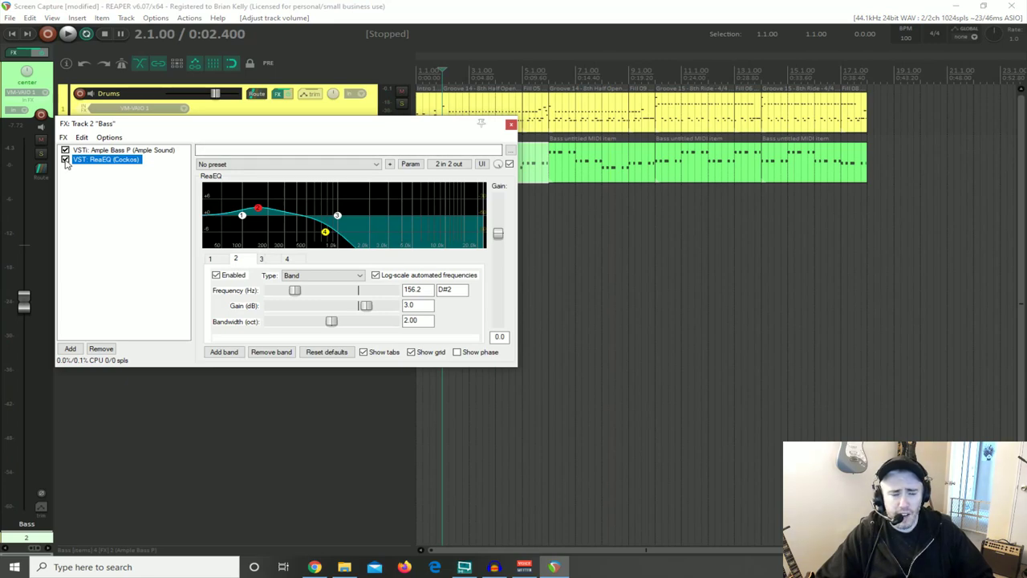
drag(167, 123, 282, 214)
click(181, 250)
key(space)
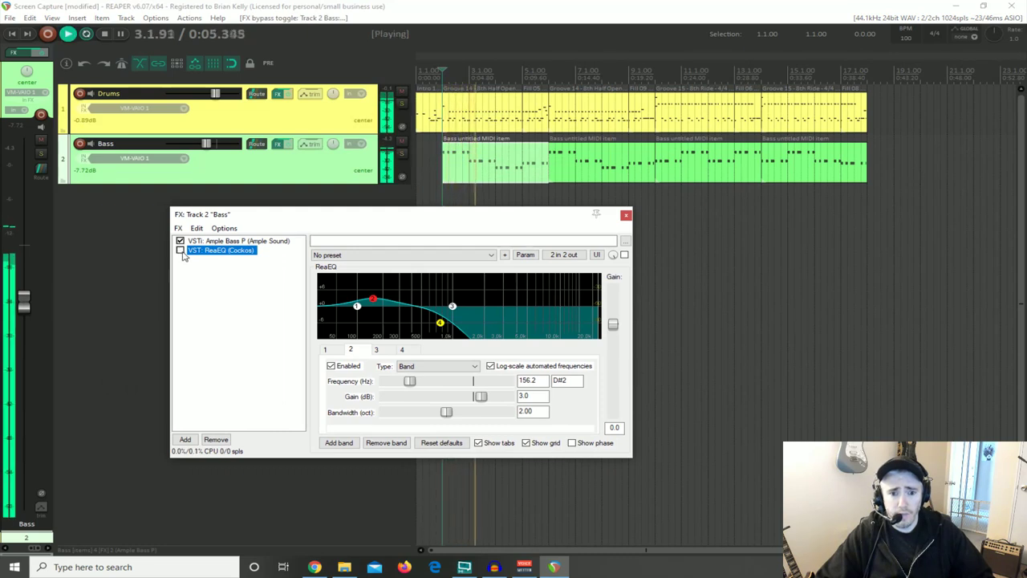
click(181, 250)
key(space)
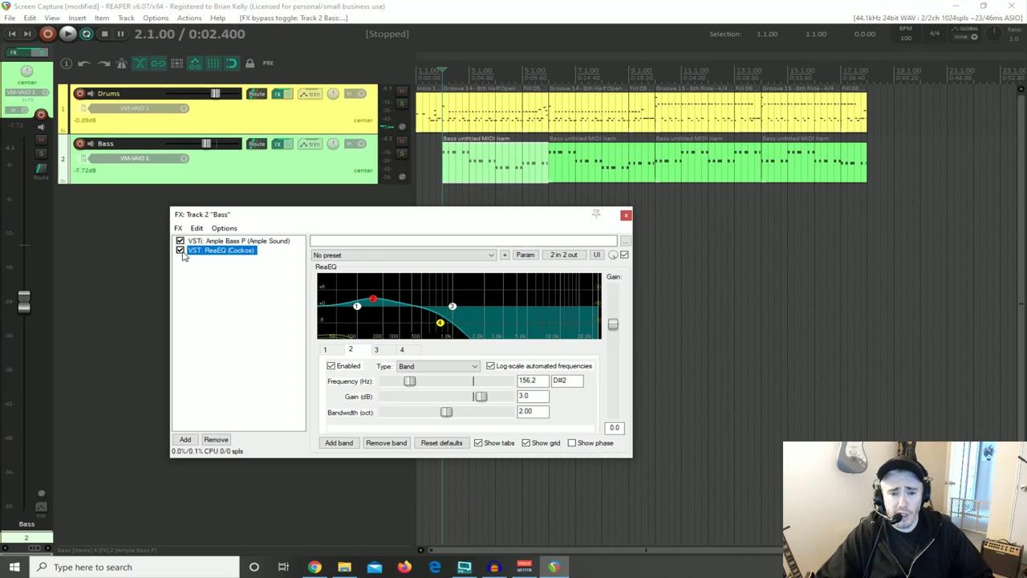
key(space)
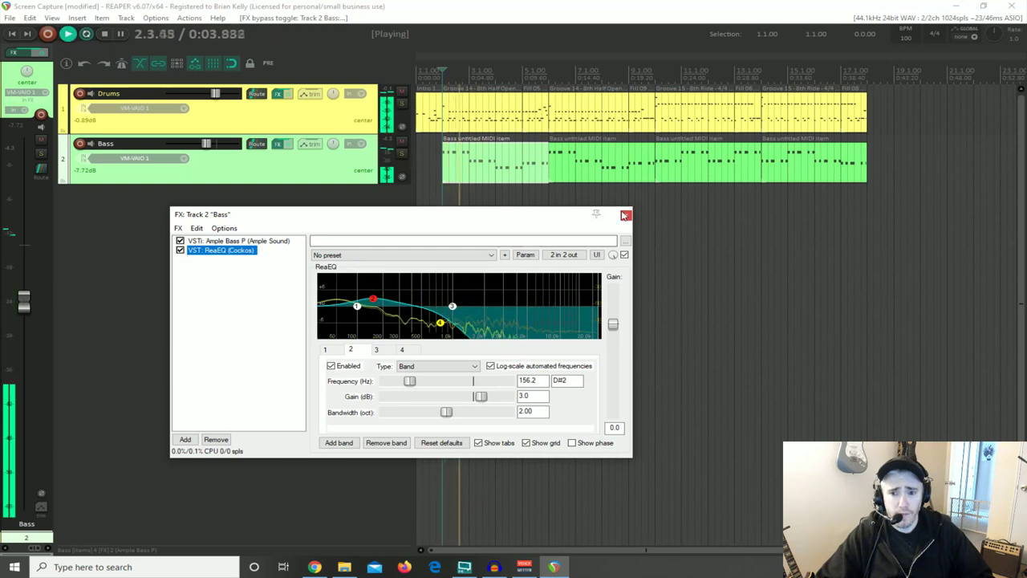
key(space)
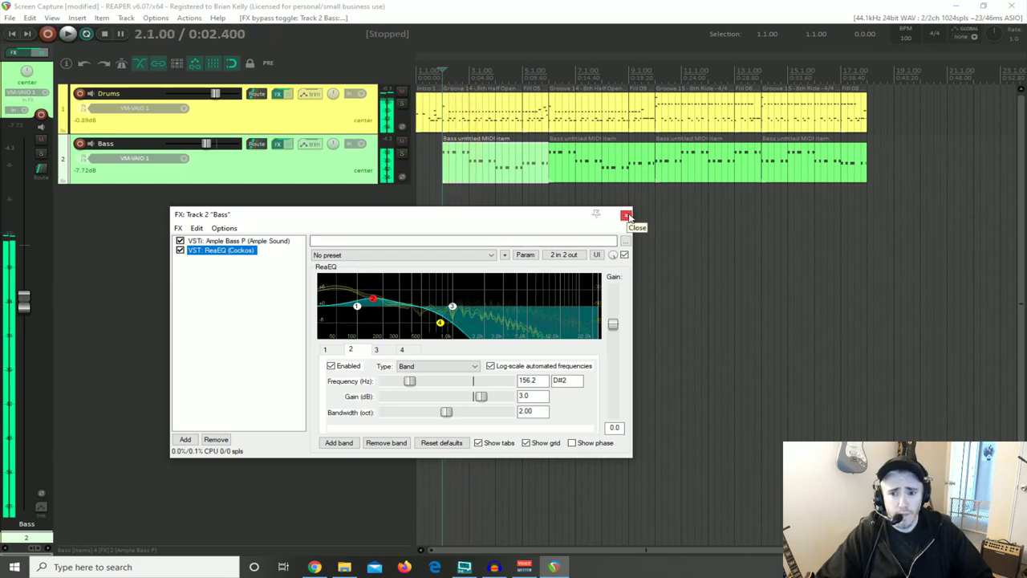
click(627, 215)
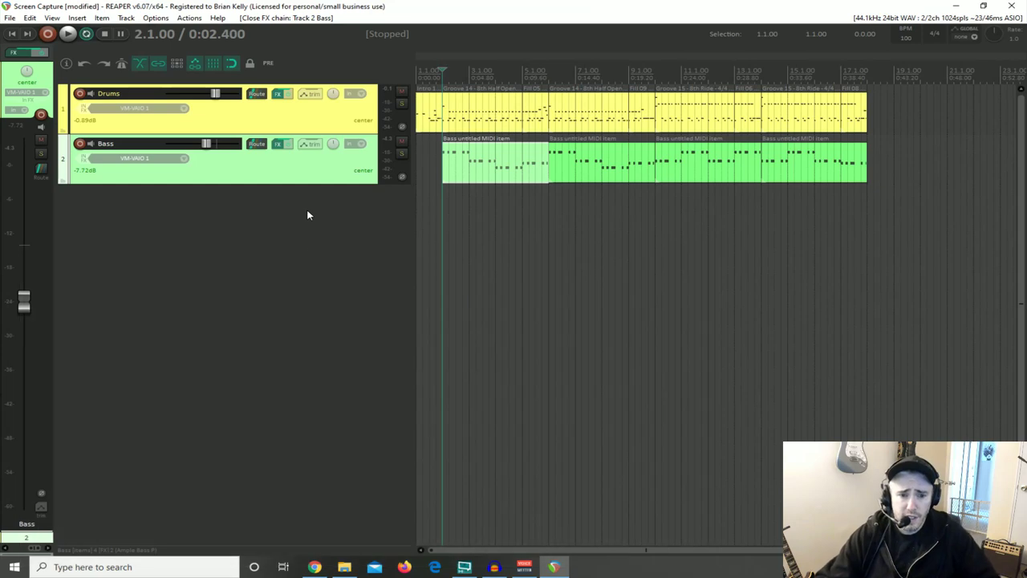
Switch to Chrome and open the looperman.com home page in the tab showing guitar loops
mouse_move(317, 568)
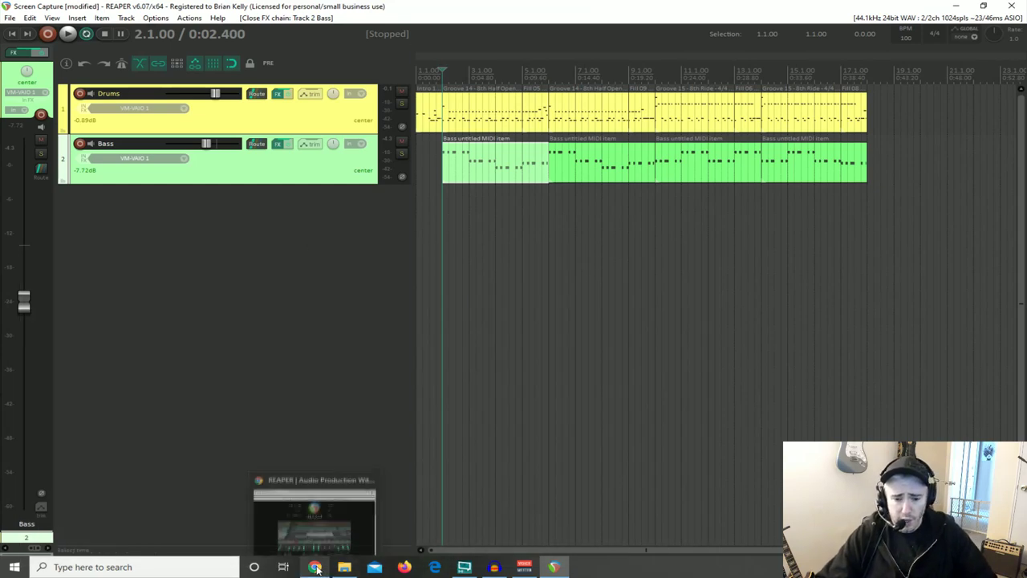
click(316, 569)
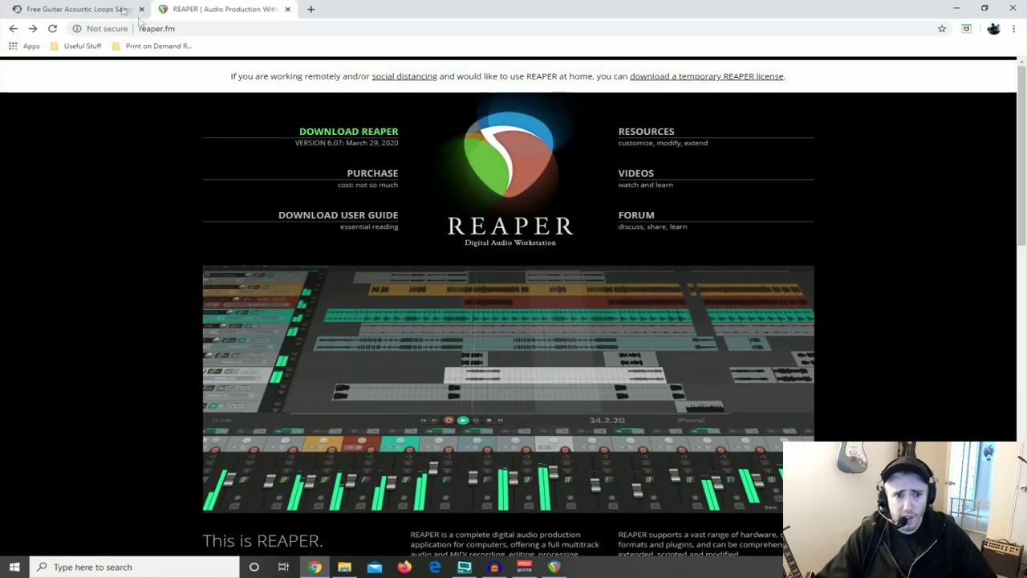
click(72, 9)
drag(357, 28, 167, 33)
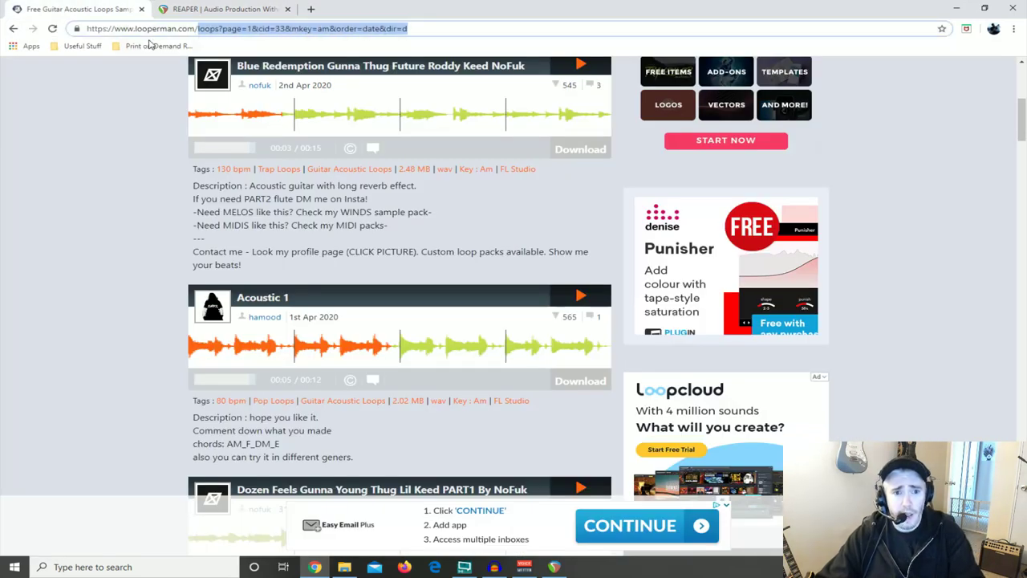
key(BackSpace)
key(Return)
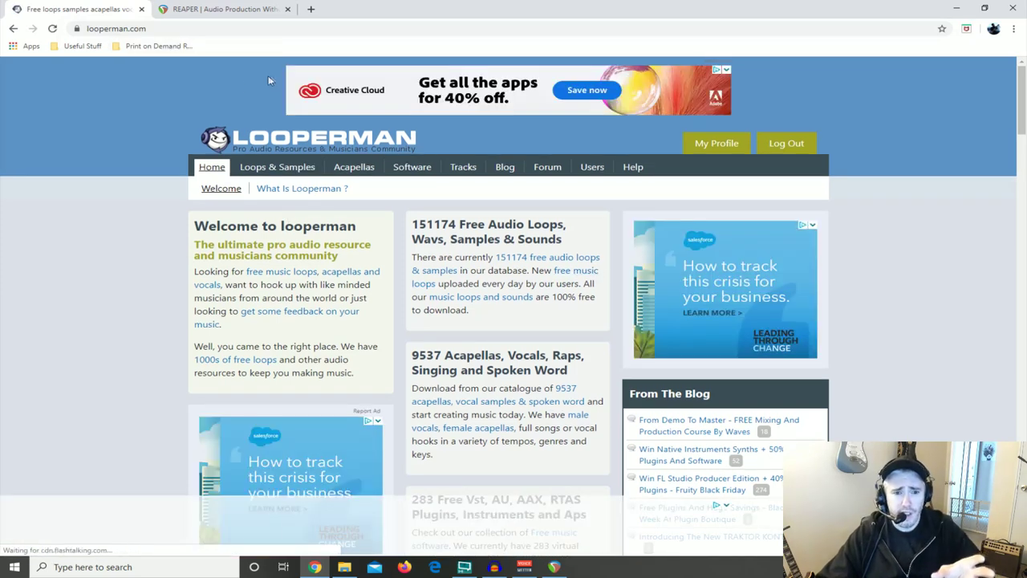
Search Looperman's free loops for the Guitar Acoustic category in the key of Am
click(273, 167)
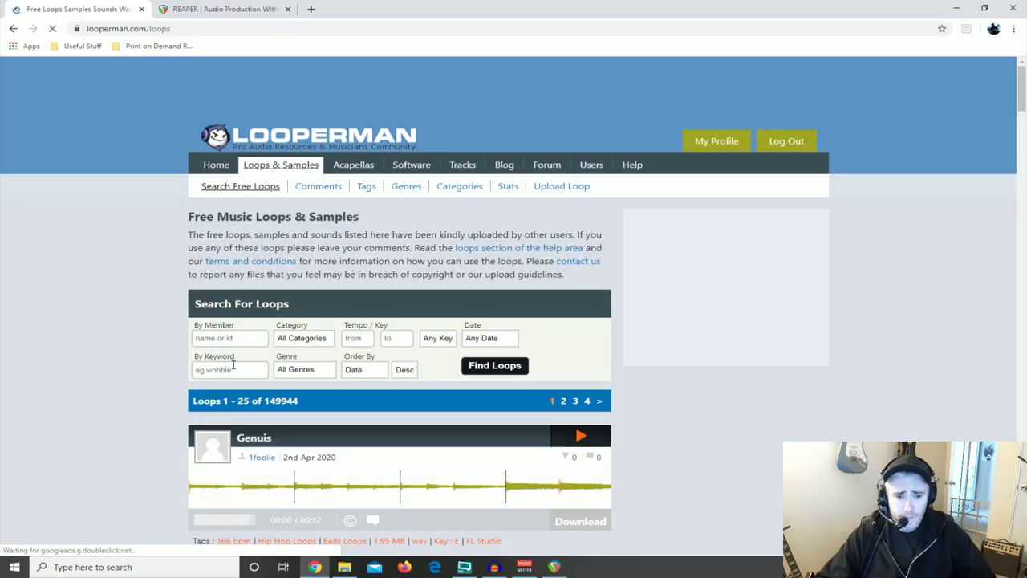
scroll(251, 336, down, 1)
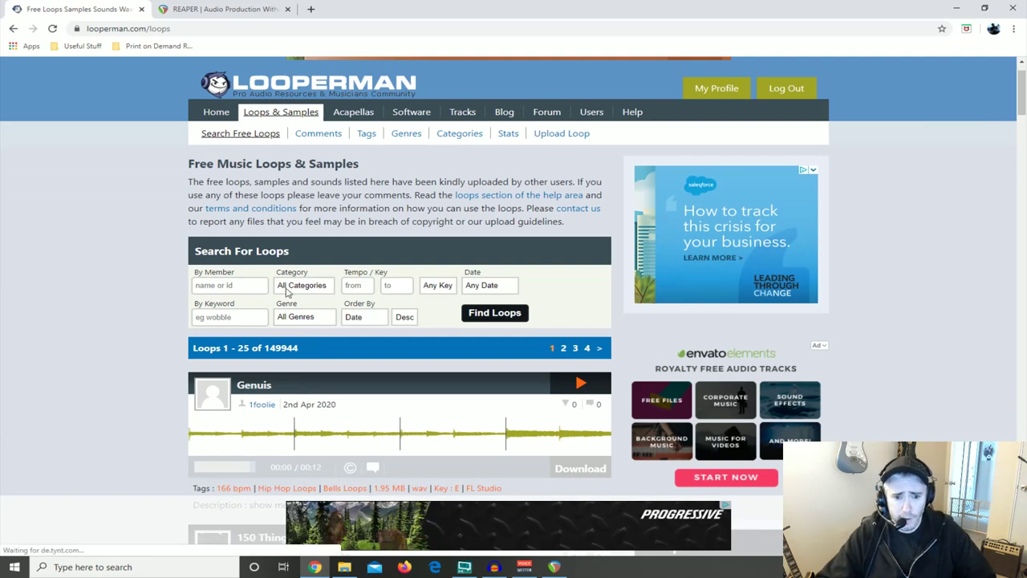
click(320, 287)
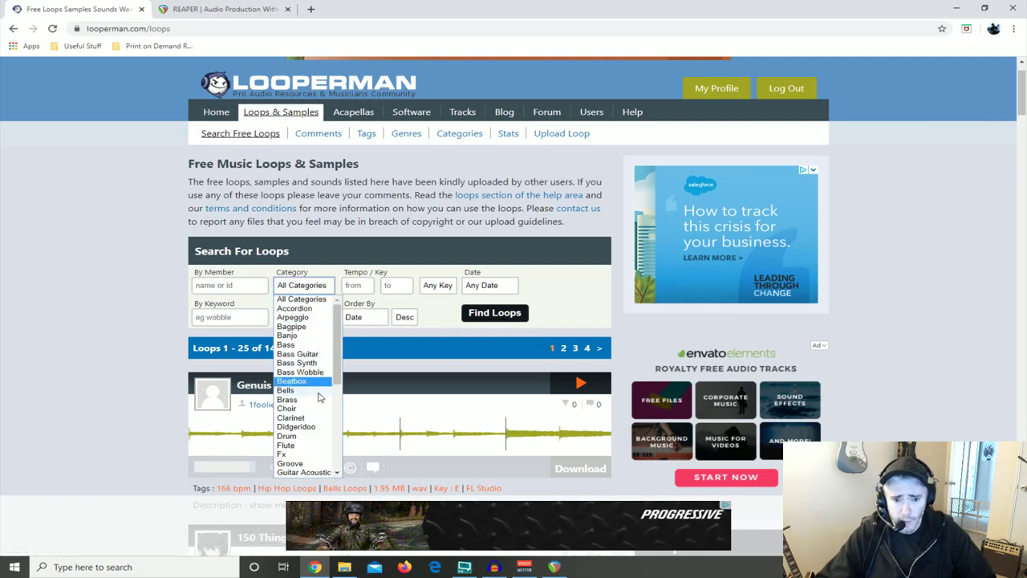
scroll(321, 386, down, 1)
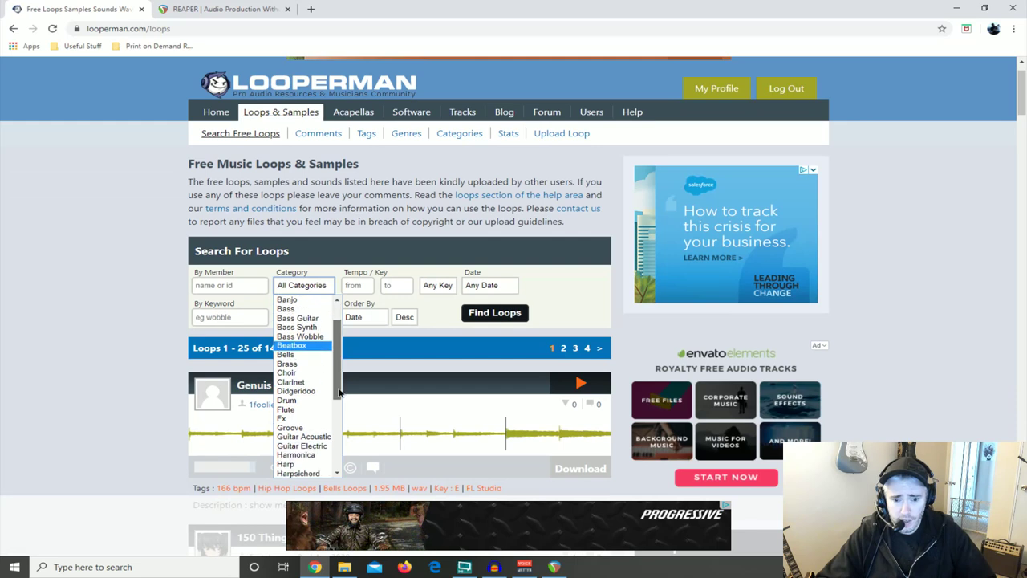
click(326, 438)
click(439, 287)
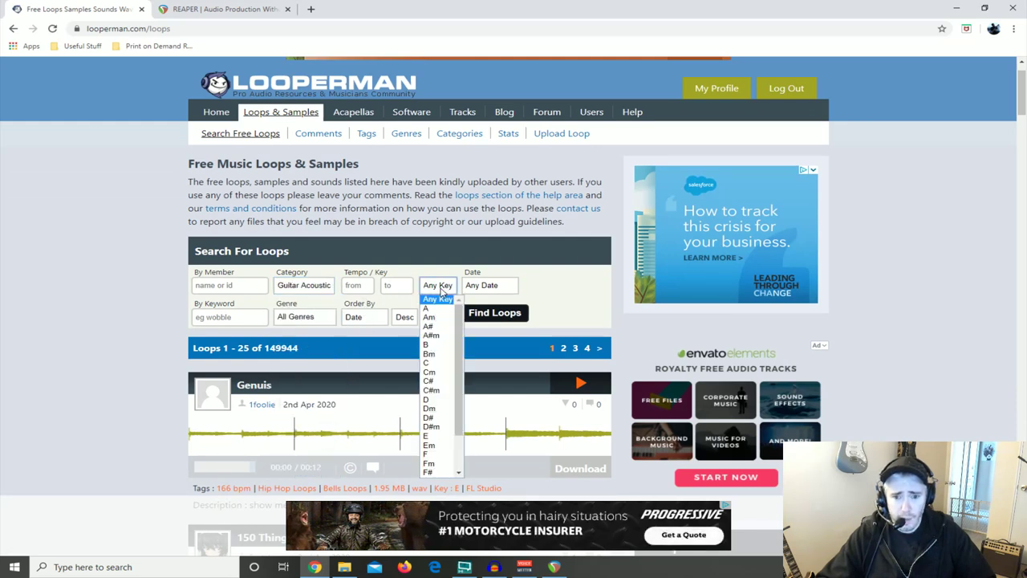
click(431, 322)
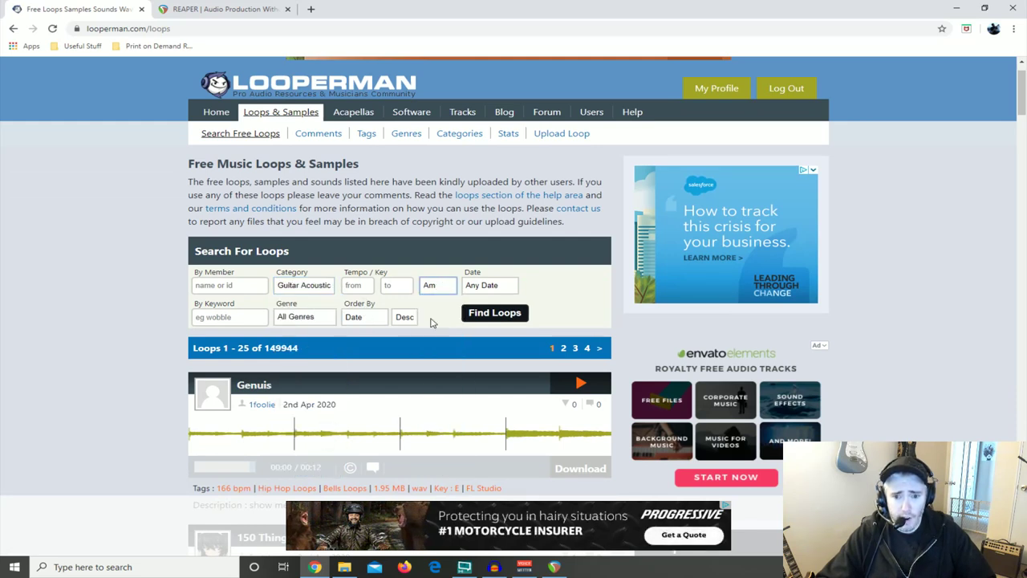
click(490, 313)
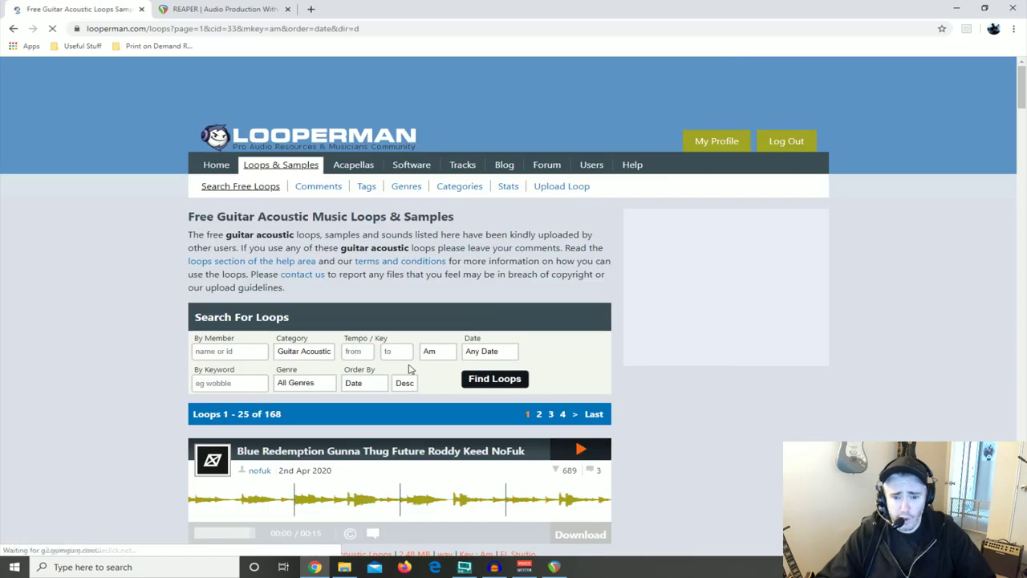
Preview the Blue Redemption acoustic guitar loop at the start of the search results
scroll(377, 313, down, 1)
scroll(377, 311, down, 2)
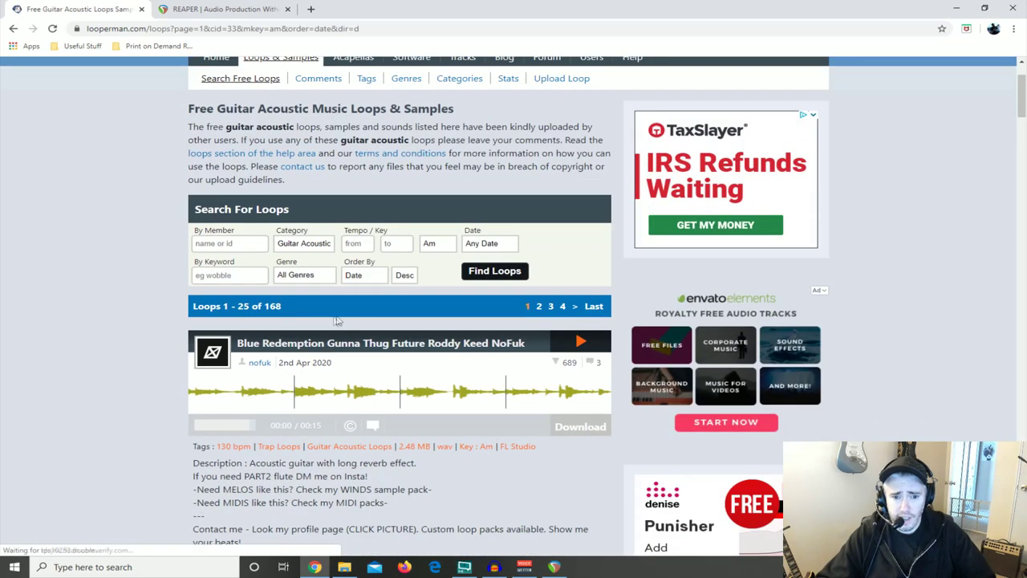
click(582, 289)
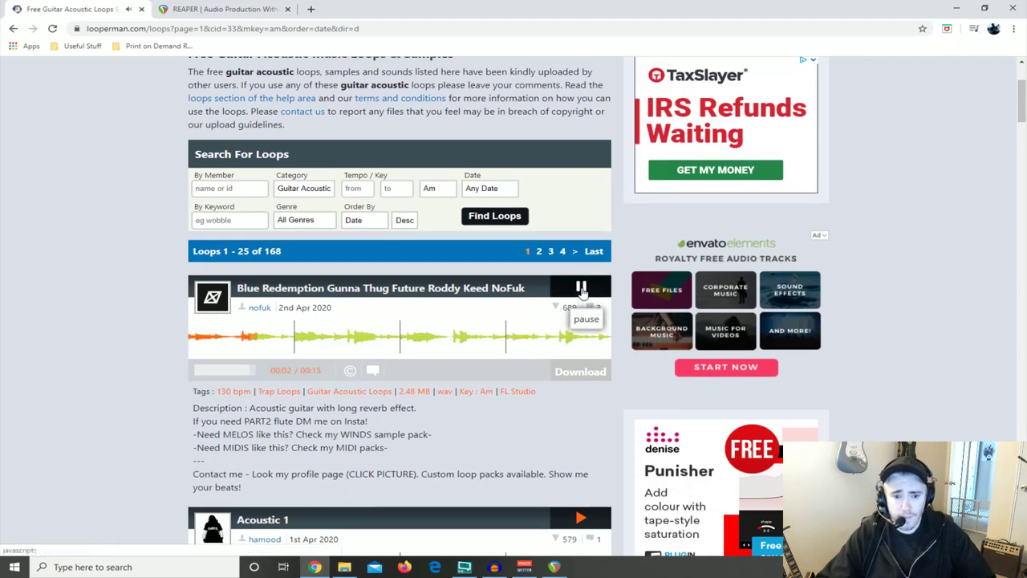
Preview the Acoustic 1 and Dozen Feels acoustic guitar loops and review the Acoustic 1 listing's chord description
scroll(521, 337, down, 3)
click(582, 356)
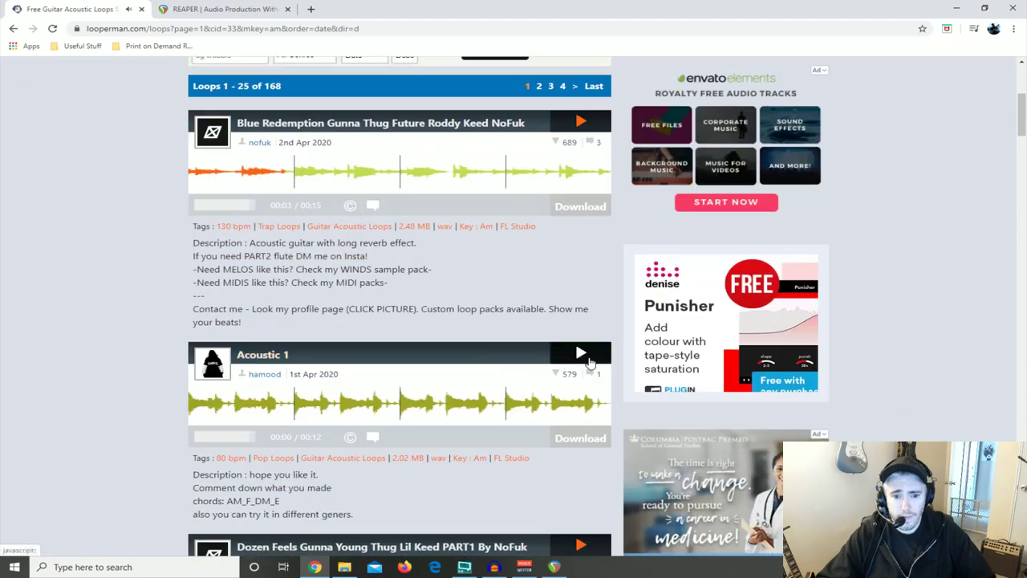
scroll(489, 434, down, 1)
click(581, 298)
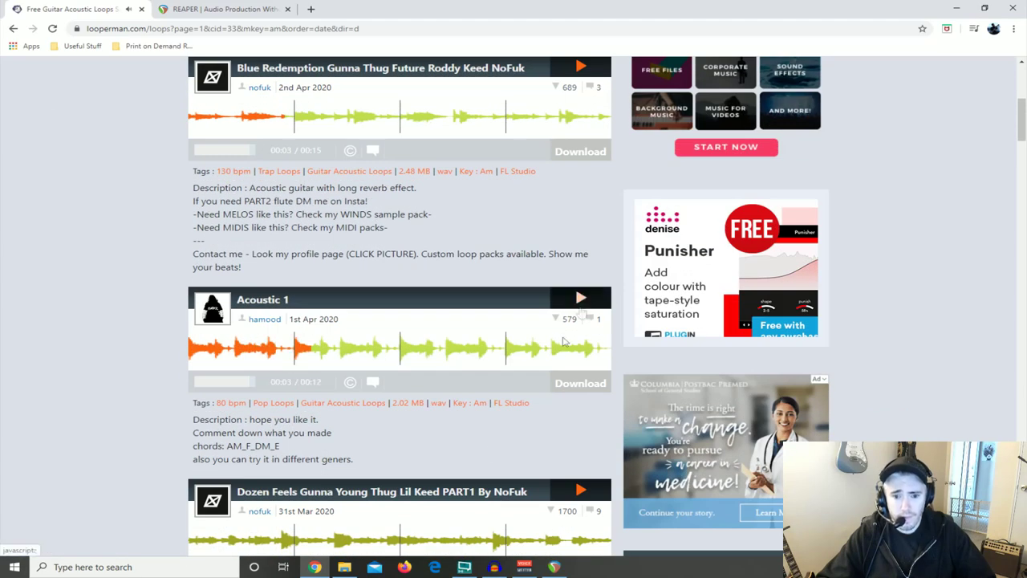
scroll(533, 443, down, 2)
click(581, 381)
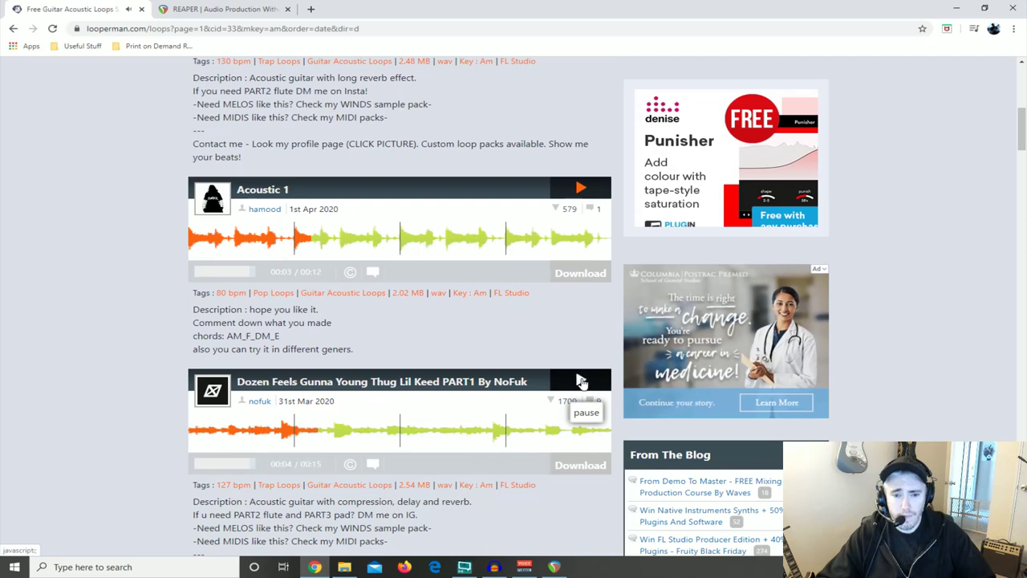
click(582, 382)
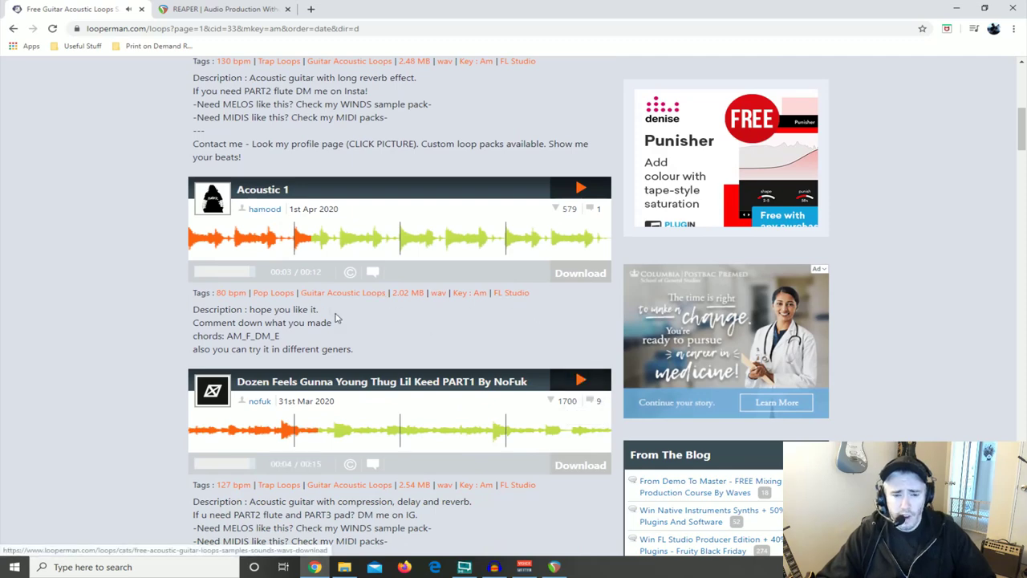
scroll(390, 309, up, 3)
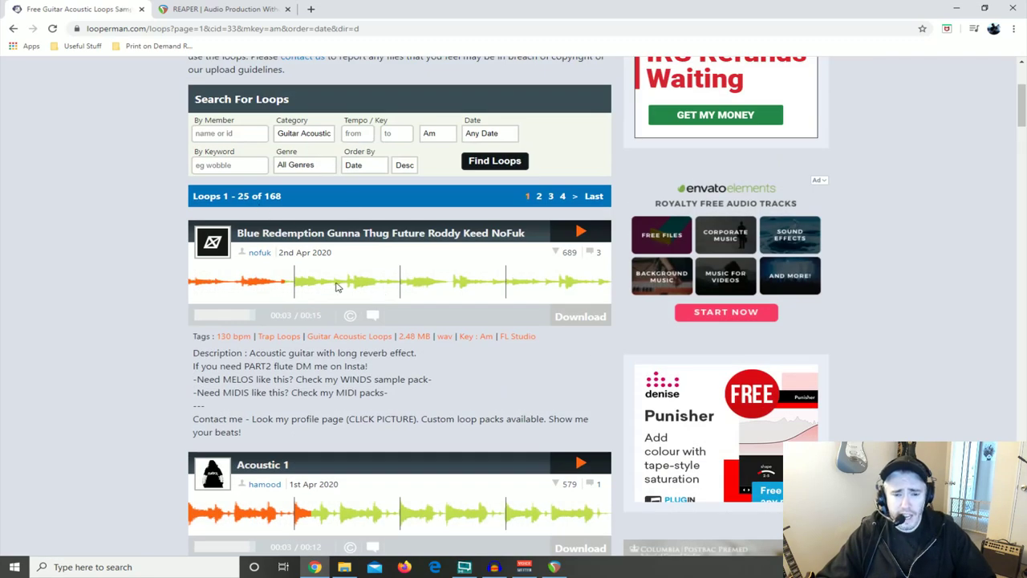
scroll(337, 287, down, 1)
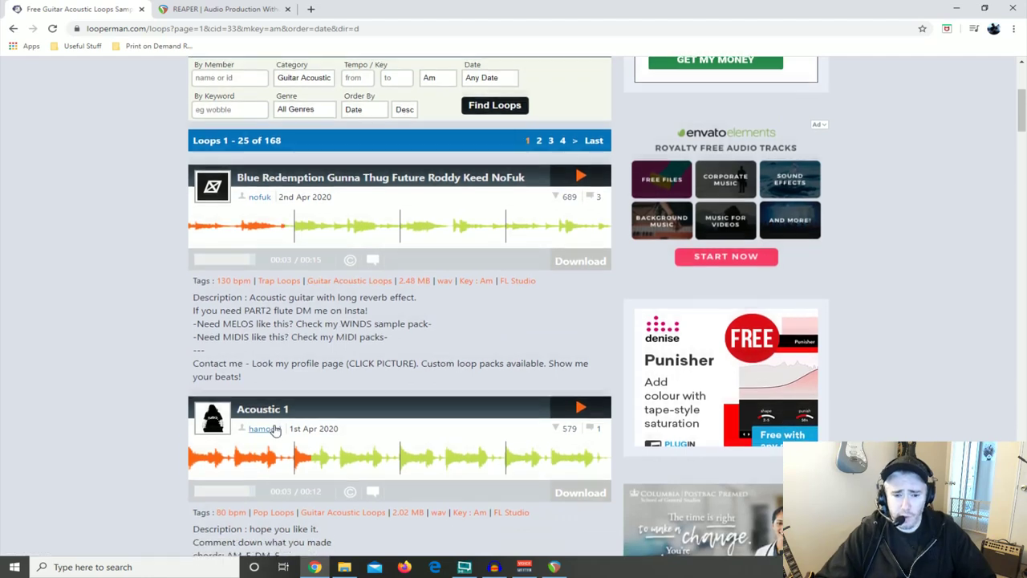
scroll(275, 431, down, 2)
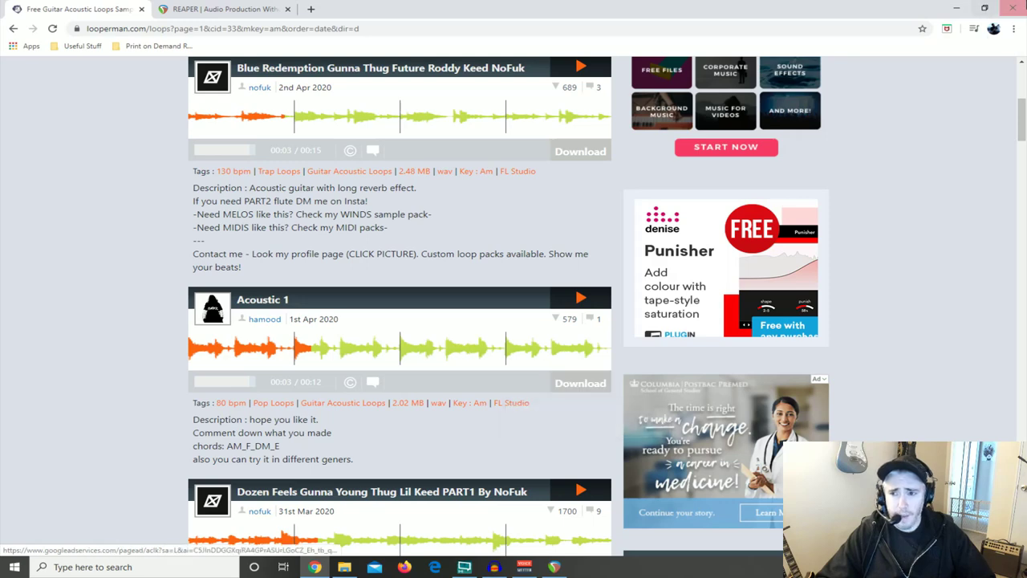
Switch to REAPER and add a new track named Acoustic below the Bass track
click(957, 10)
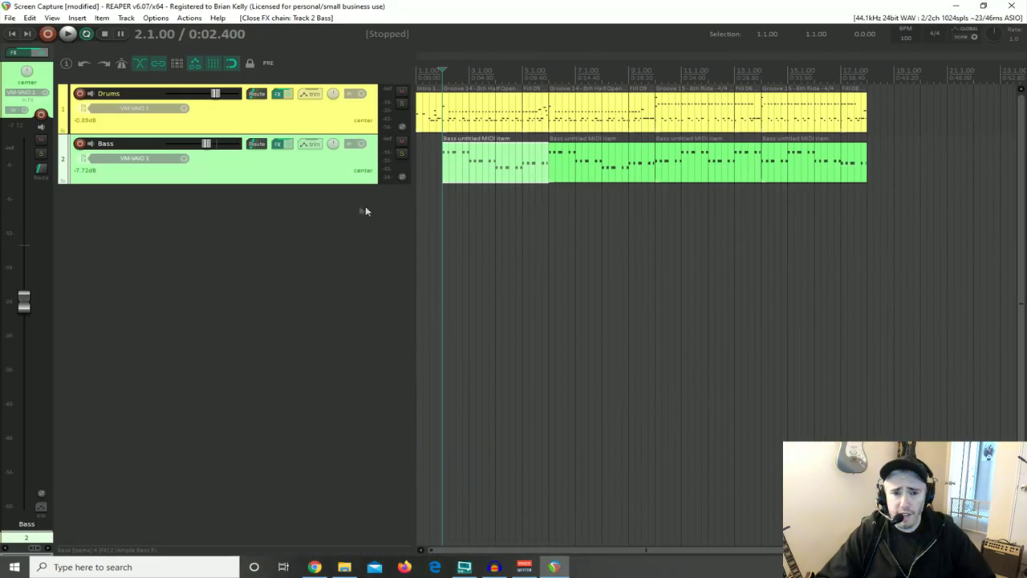
double_click(255, 208)
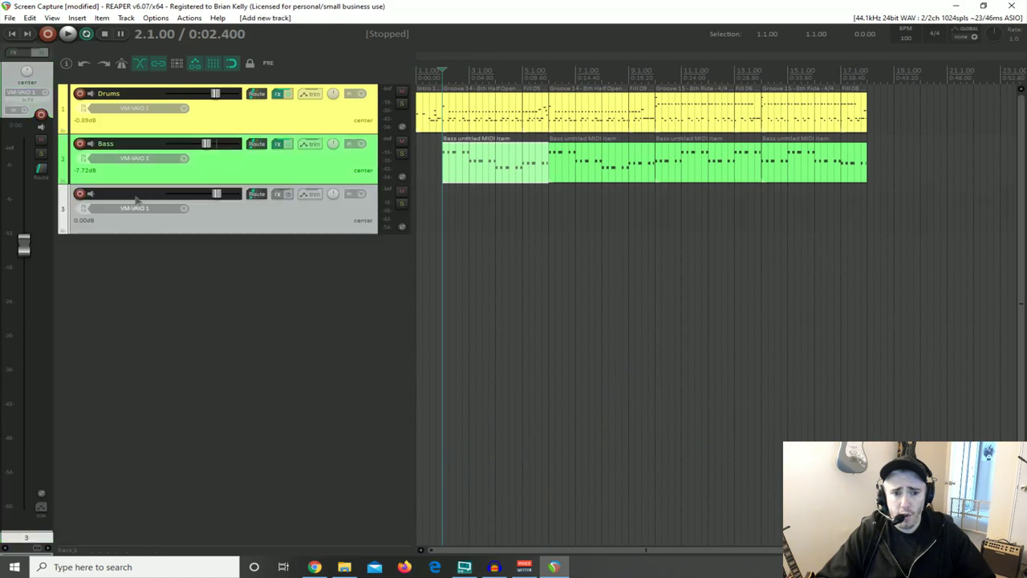
double_click(137, 196)
text(Acoustic Loop)
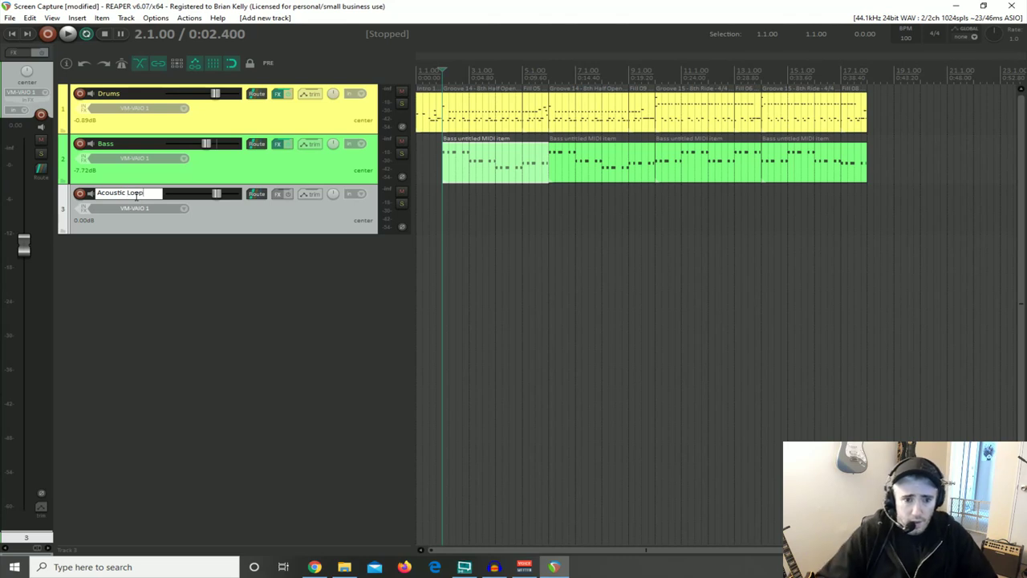
key(BackSpace)
key(BackSpace)
key(BackSpace)
key(BackSpace)
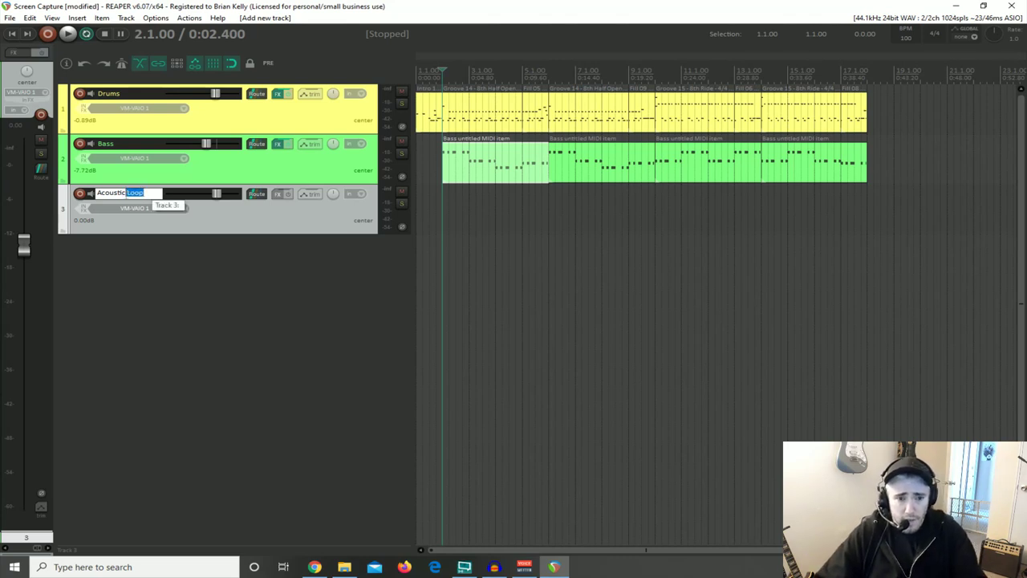
key(Return)
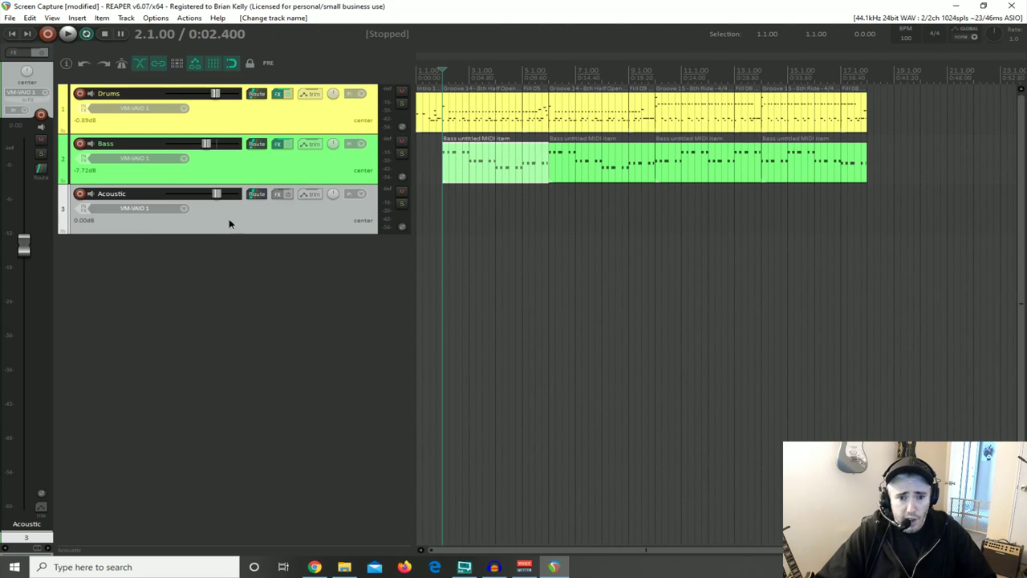
Set the Acoustic track's color to the light cyan basic color
right_click(229, 219)
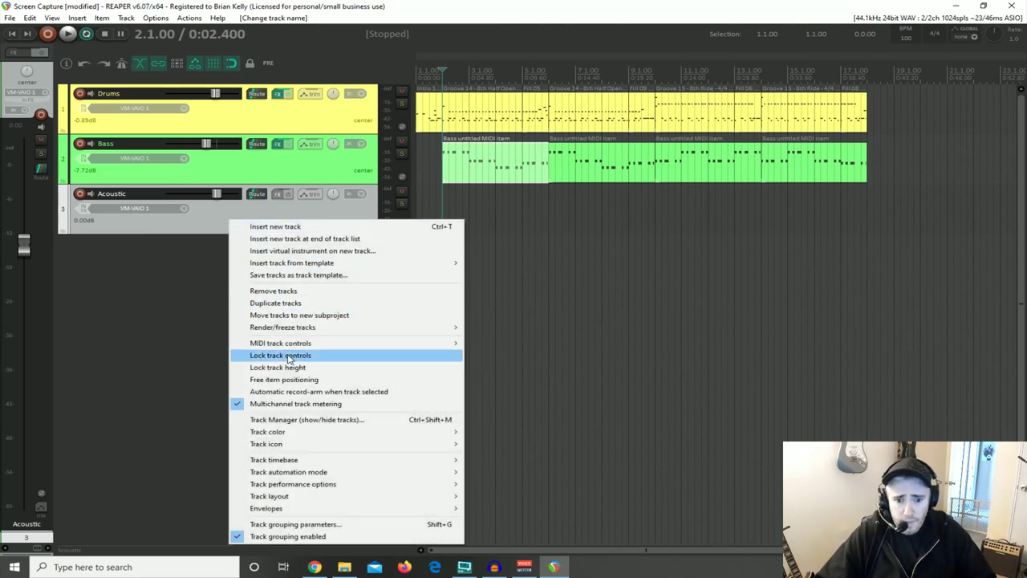
mouse_move(366, 434)
click(519, 436)
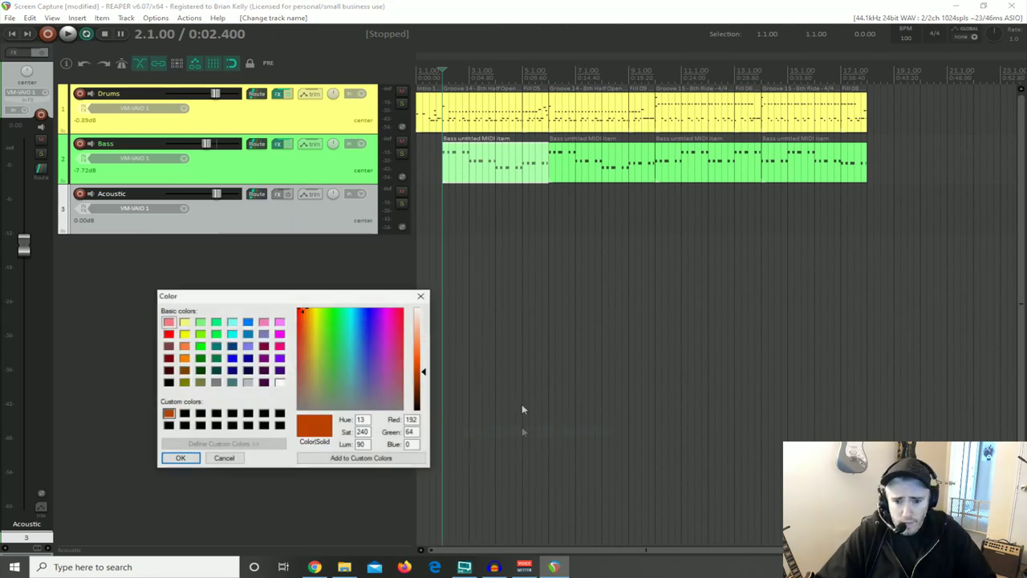
click(232, 322)
click(180, 457)
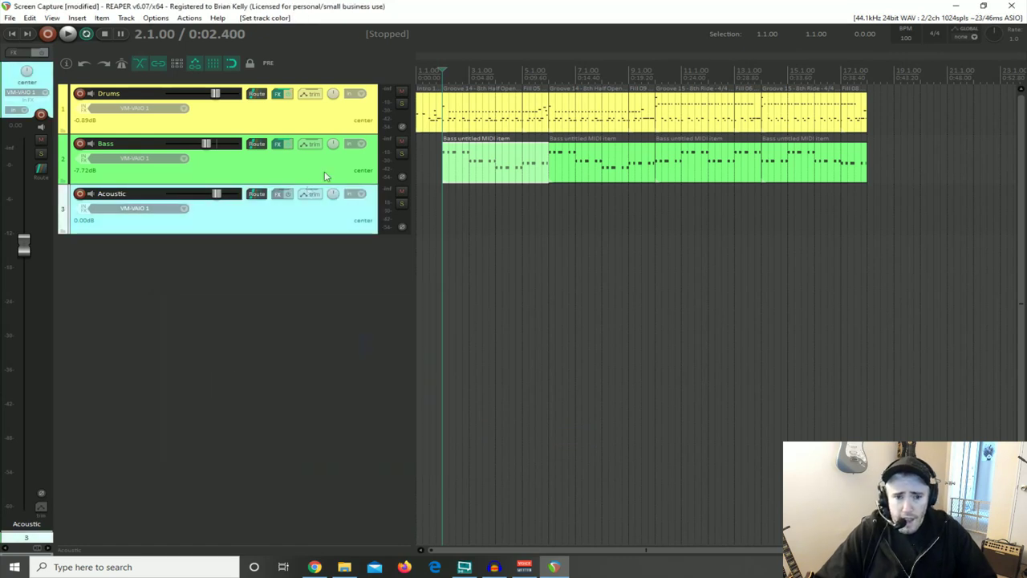
Import Am - F - Dm - E.wav from the Loops folder on drive D: onto the Acoustic track at bar 2, adjusting media to project tempo
click(77, 18)
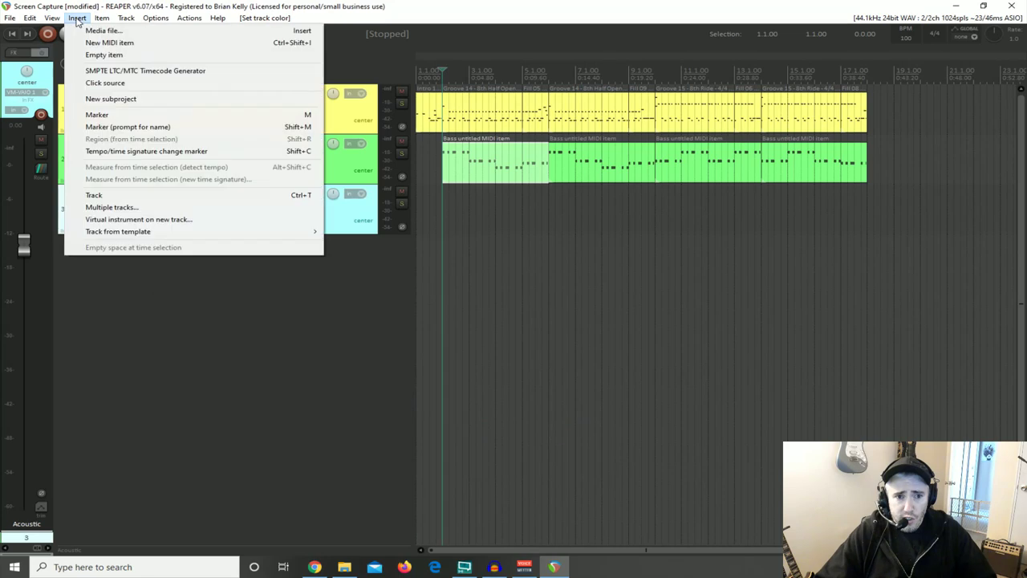
click(86, 32)
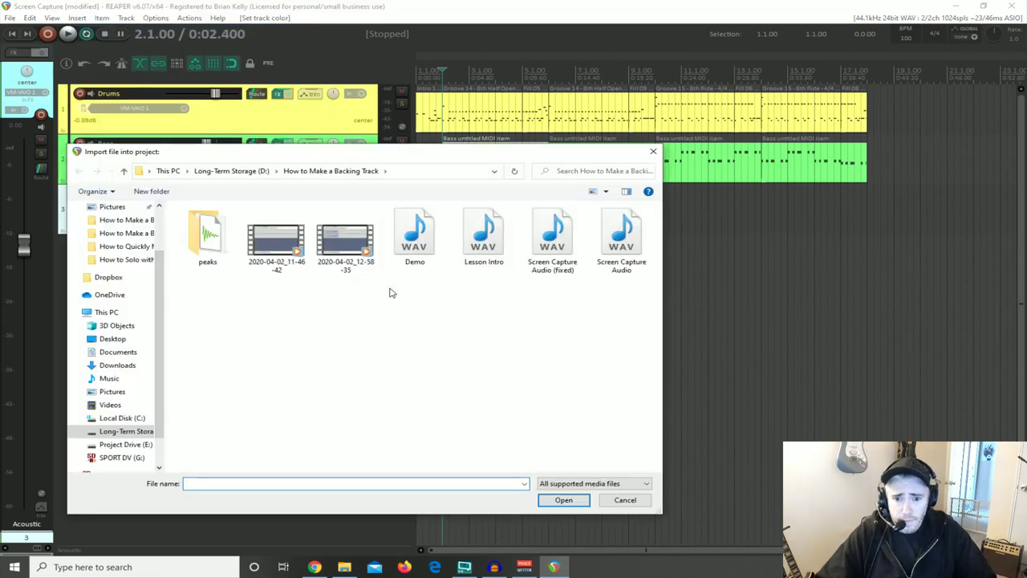
click(231, 170)
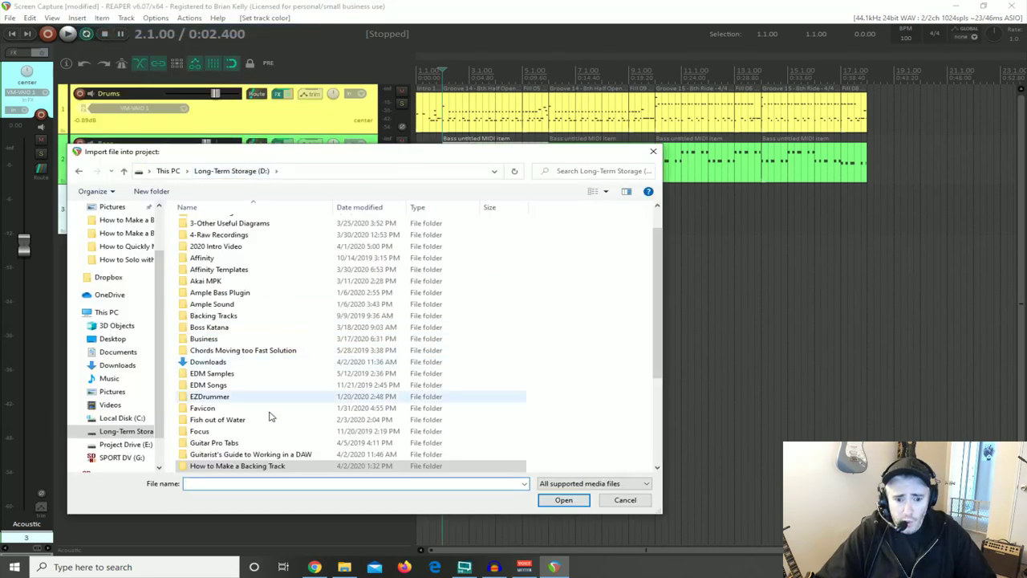
scroll(269, 416, down, 3)
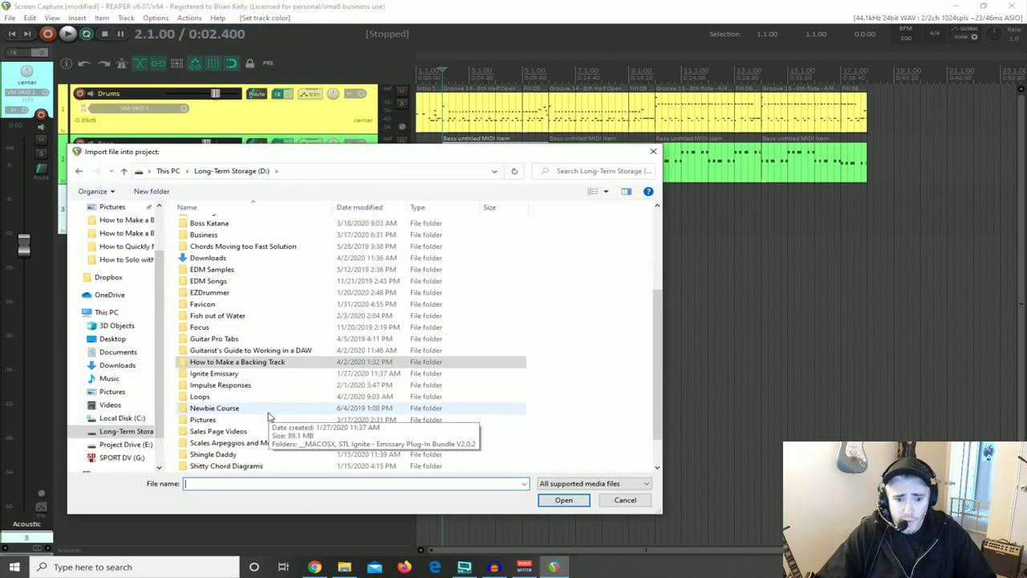
double_click(200, 398)
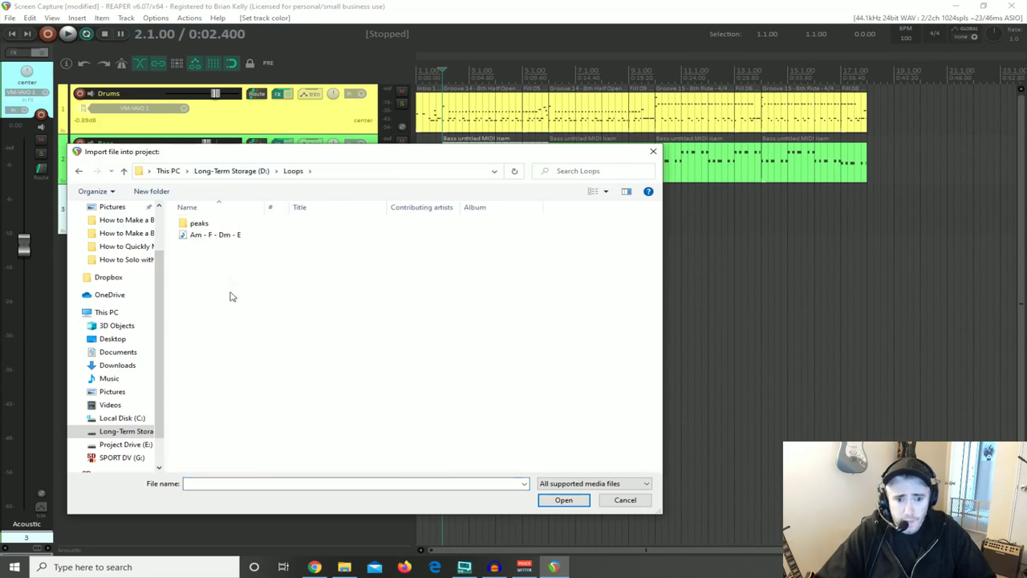
double_click(200, 235)
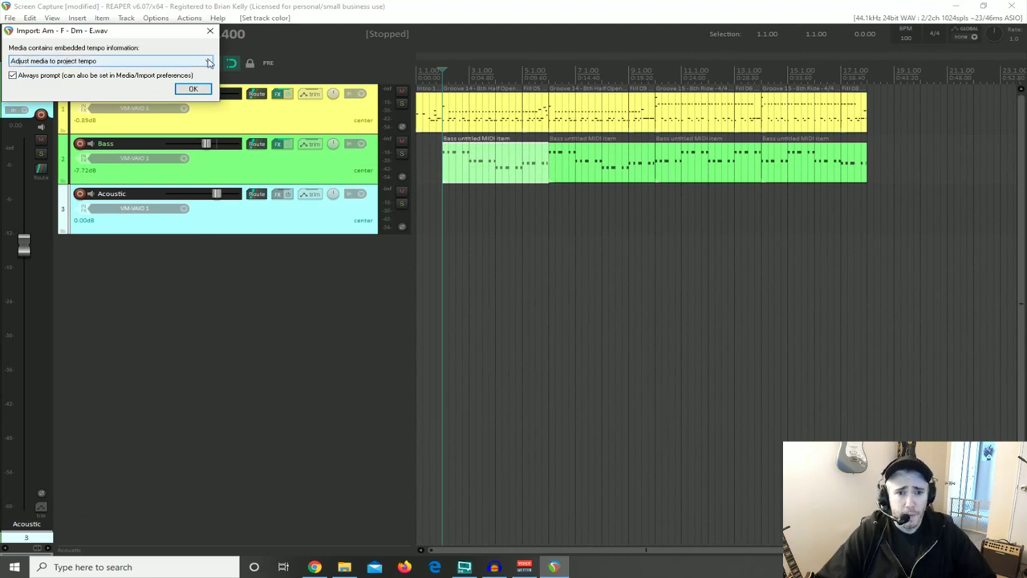
click(209, 62)
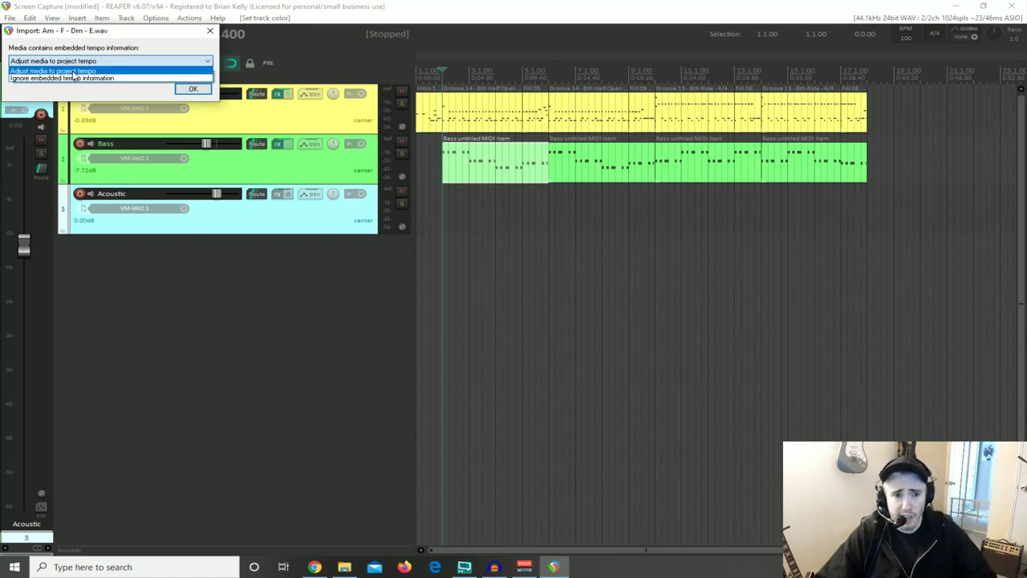
click(73, 71)
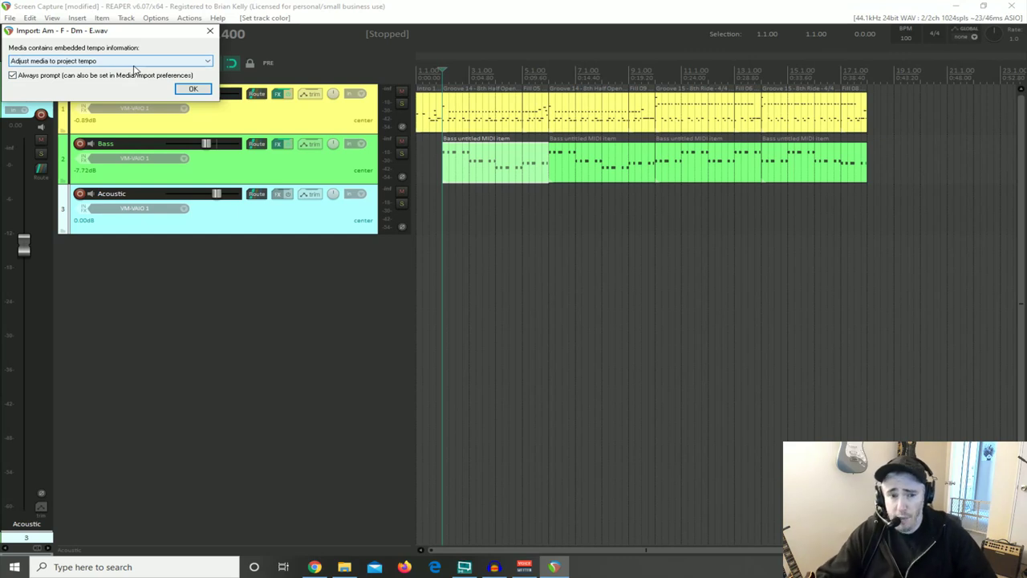
click(194, 89)
Play the arrangement from bar 2 to hear the acoustic loop with the drums and bass
click(443, 212)
scroll(532, 270, up, 3)
key(space)
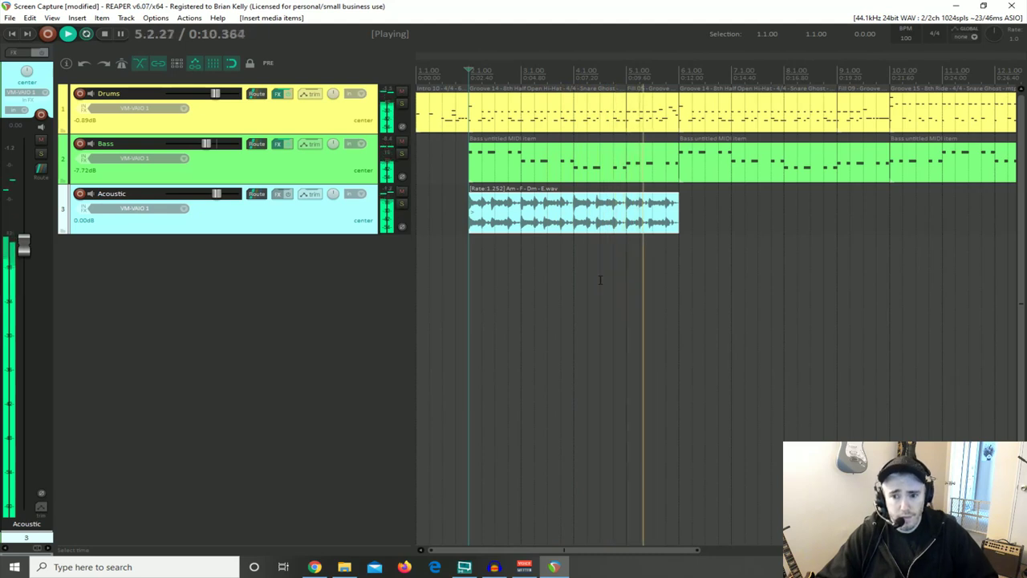
key(space)
Copy the acoustic loop and paste the duplicate at bar 6, directly after the first one
scroll(602, 228, down, 5)
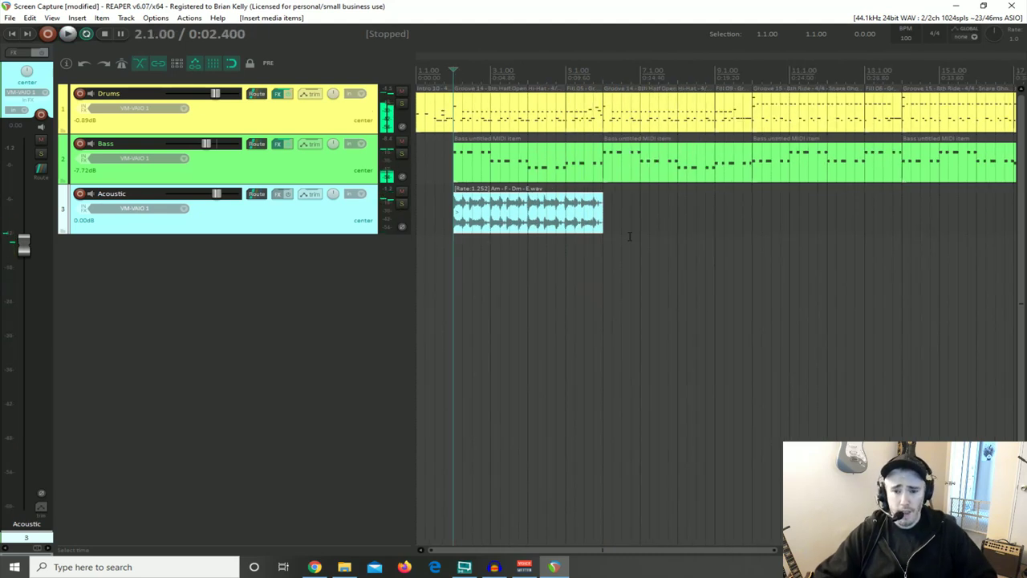
click(477, 226)
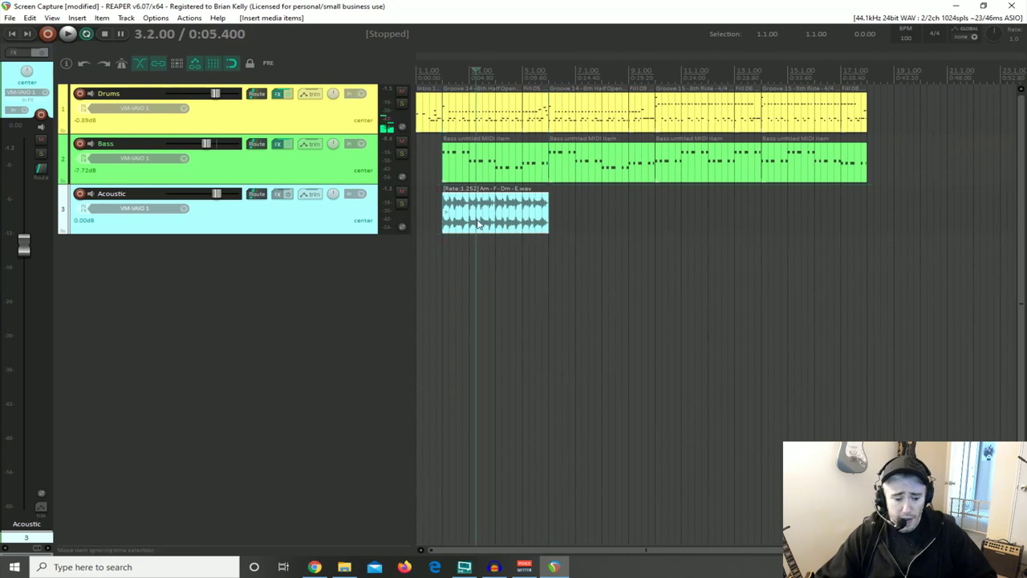
click(549, 227)
key(ctrl+v)
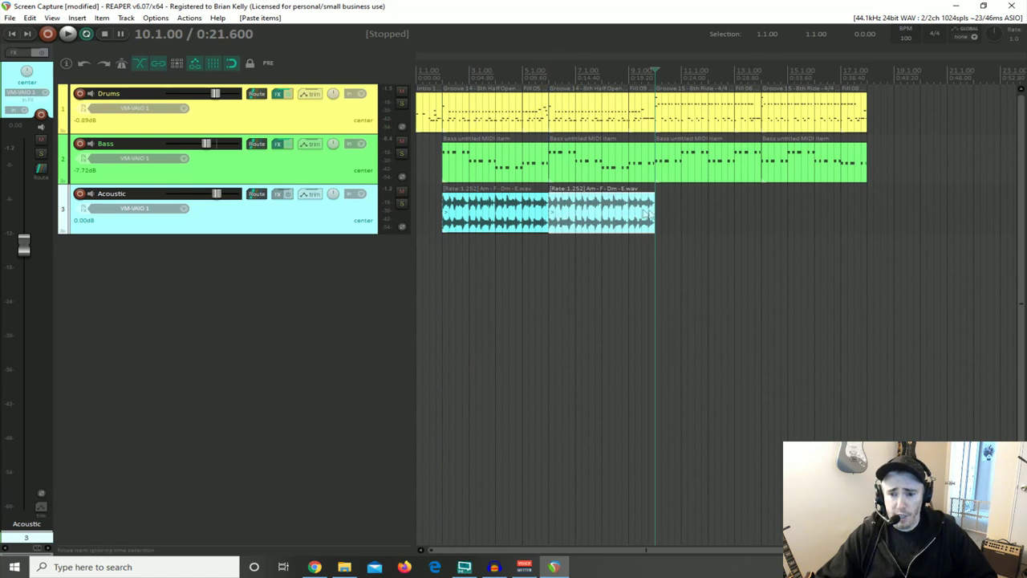
Play the arrangement from bar 6 to hear the second acoustic loop
click(600, 225)
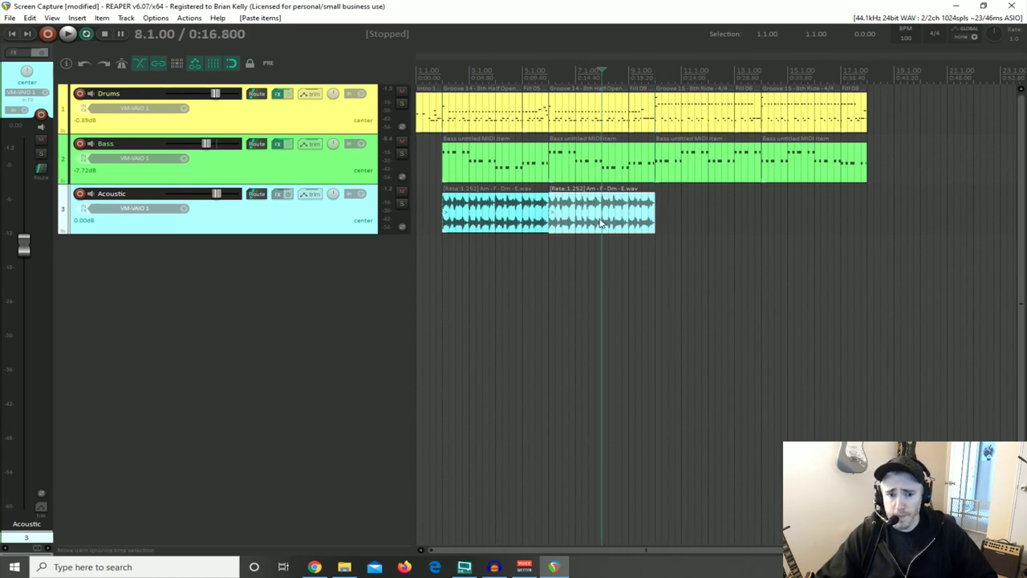
click(554, 220)
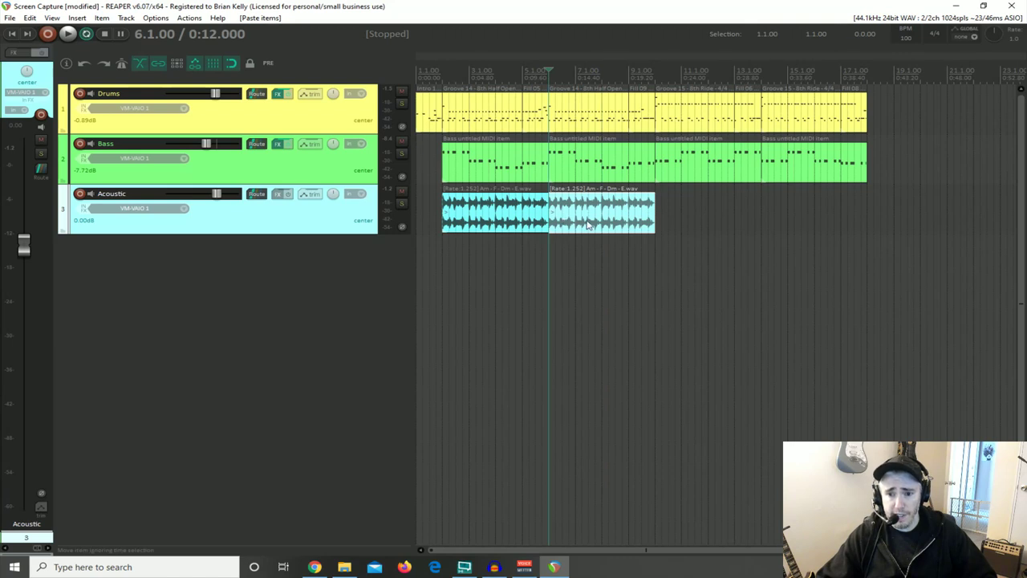
key(space)
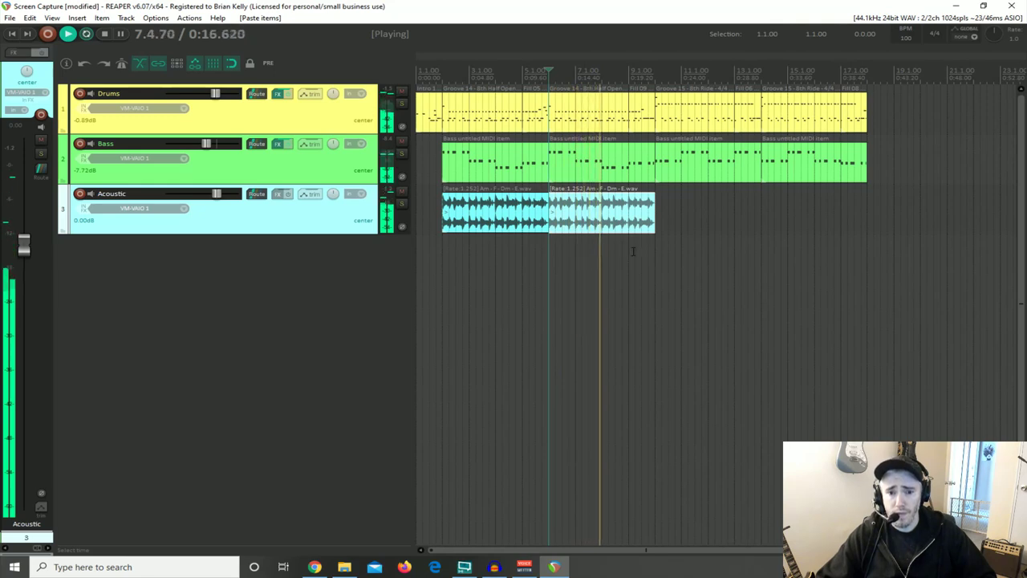
key(space)
Check grid snapping by placing the edit cursor at several points around bars 6 and 7
scroll(633, 252, up, 3)
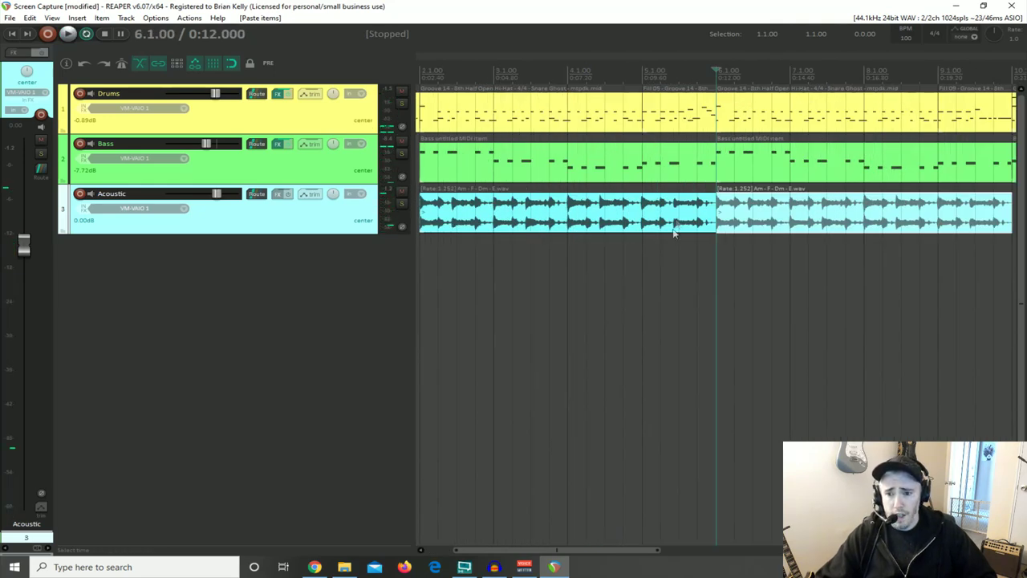
scroll(610, 245, down, 3)
scroll(595, 241, up, 3)
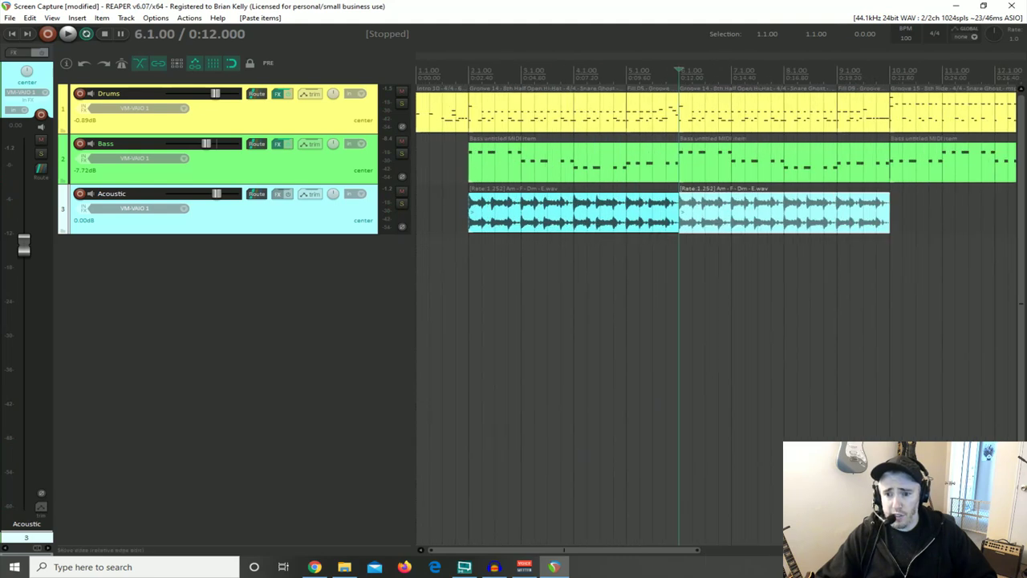
click(731, 218)
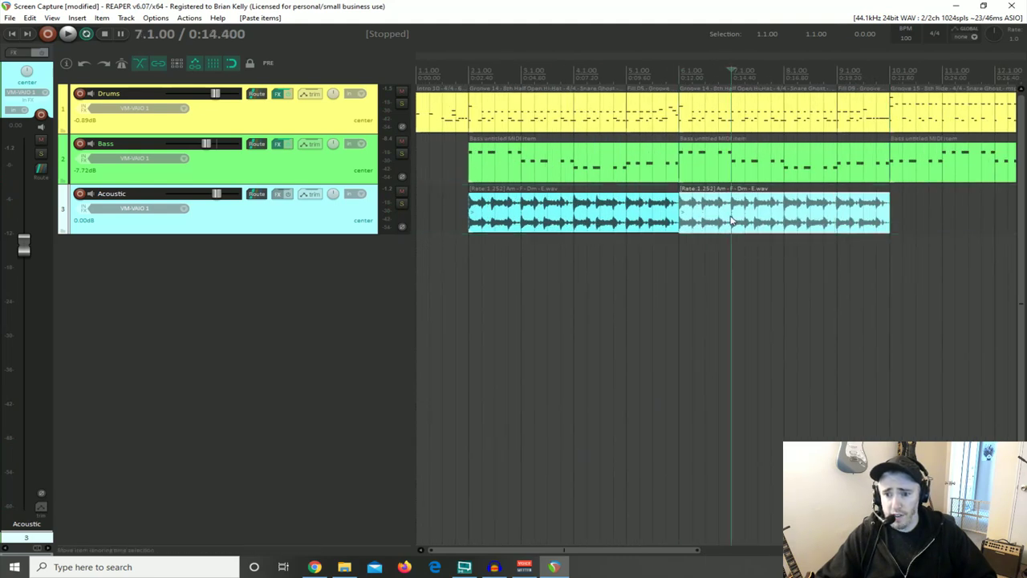
click(725, 265)
scroll(727, 265, up, 2)
click(721, 266)
click(730, 268)
click(743, 268)
click(707, 261)
click(231, 64)
click(635, 277)
click(669, 281)
click(657, 281)
click(689, 281)
click(706, 279)
Split the second acoustic loop at the starts of bars 7, 8 and 9
click(696, 227)
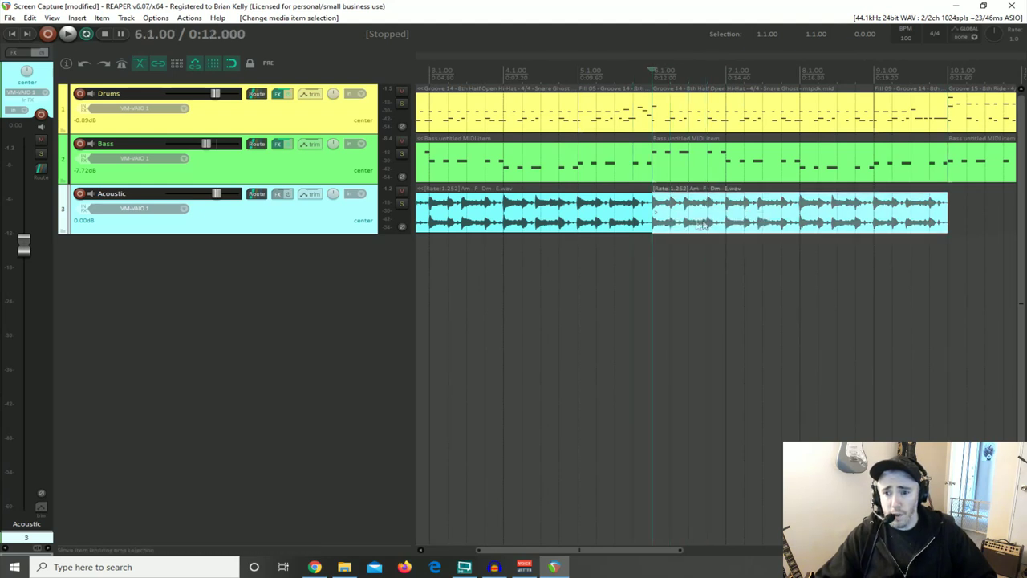
click(724, 218)
key(s)
click(801, 221)
key(s)
click(874, 219)
key(s)
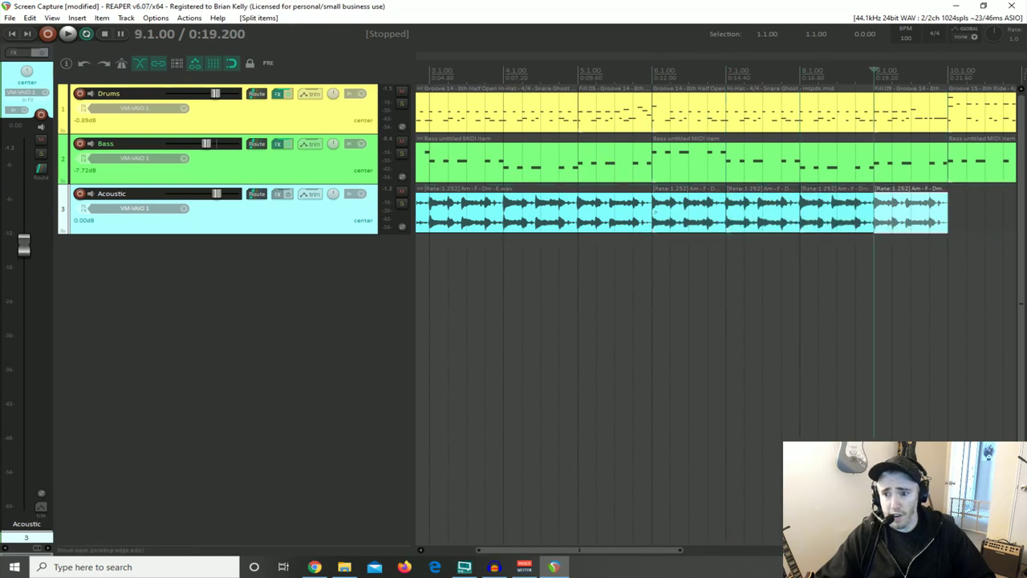
Copy the Acoustic item at bar 7 and paste it at bar 10, right after the existing items
click(689, 212)
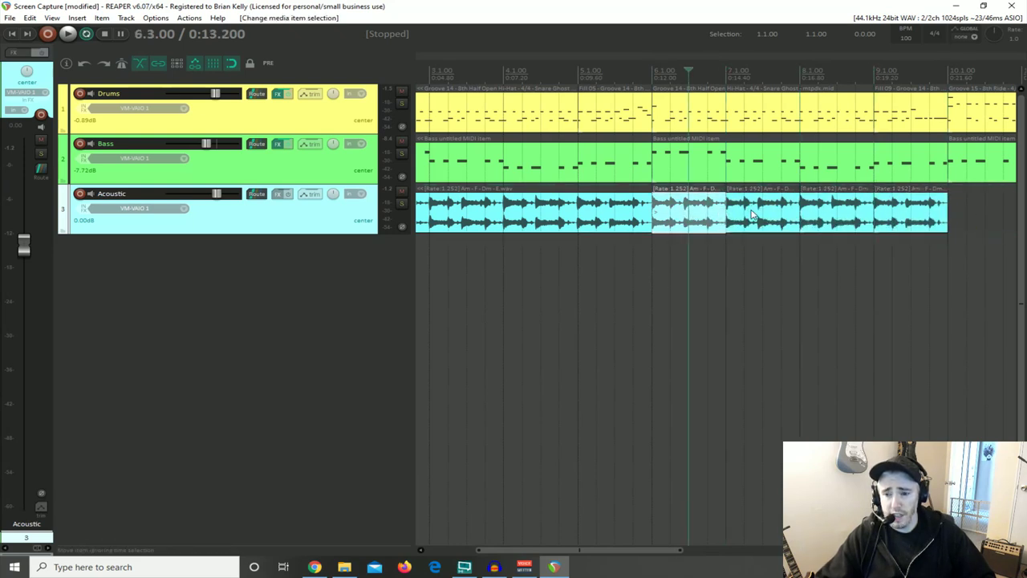
click(753, 215)
click(839, 217)
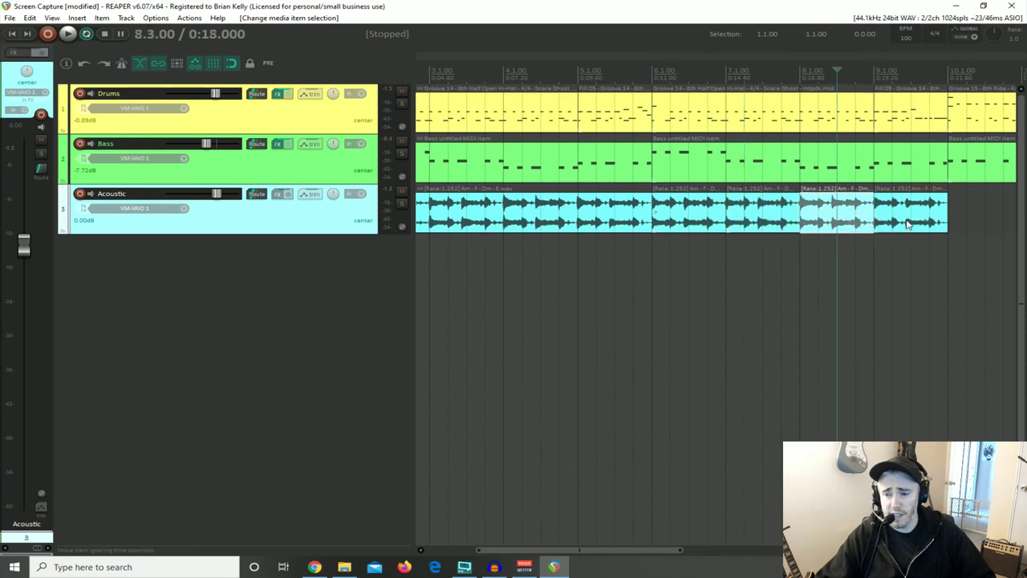
click(908, 224)
scroll(903, 226, down, 5)
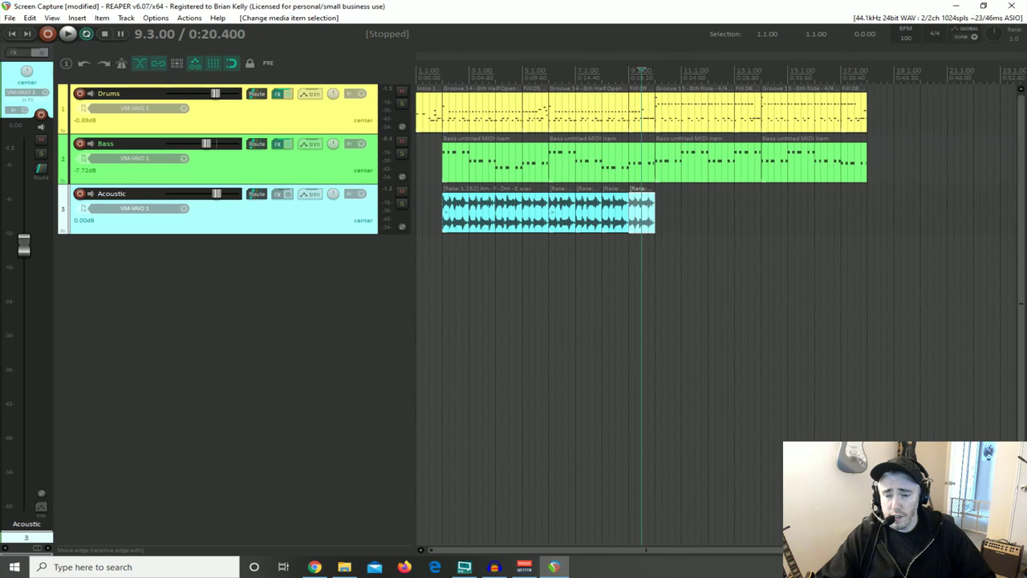
click(594, 217)
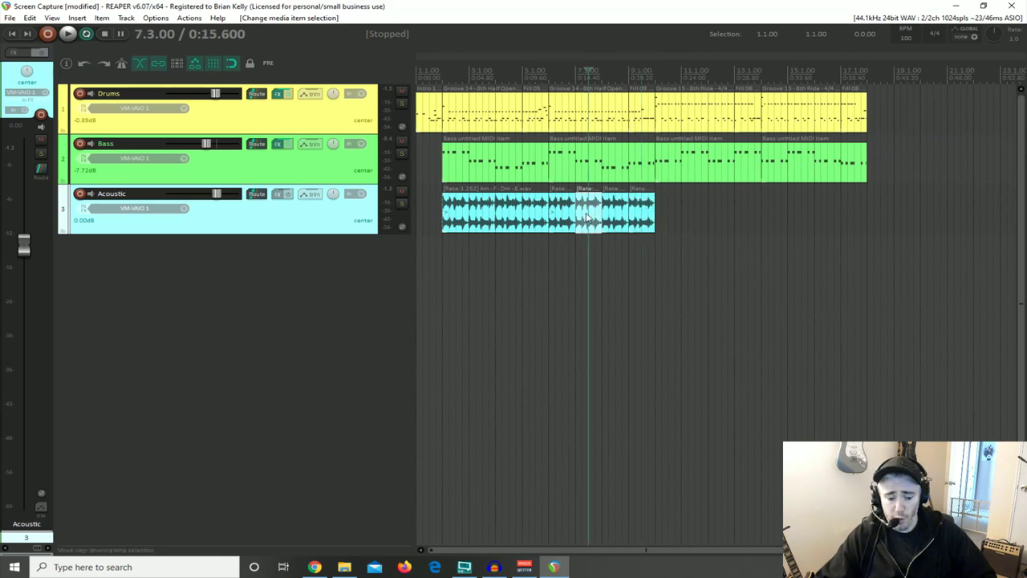
click(658, 210)
key(ctrl+v)
Copy the Acoustic item at bar 6 and paste it at bar 11
click(572, 219)
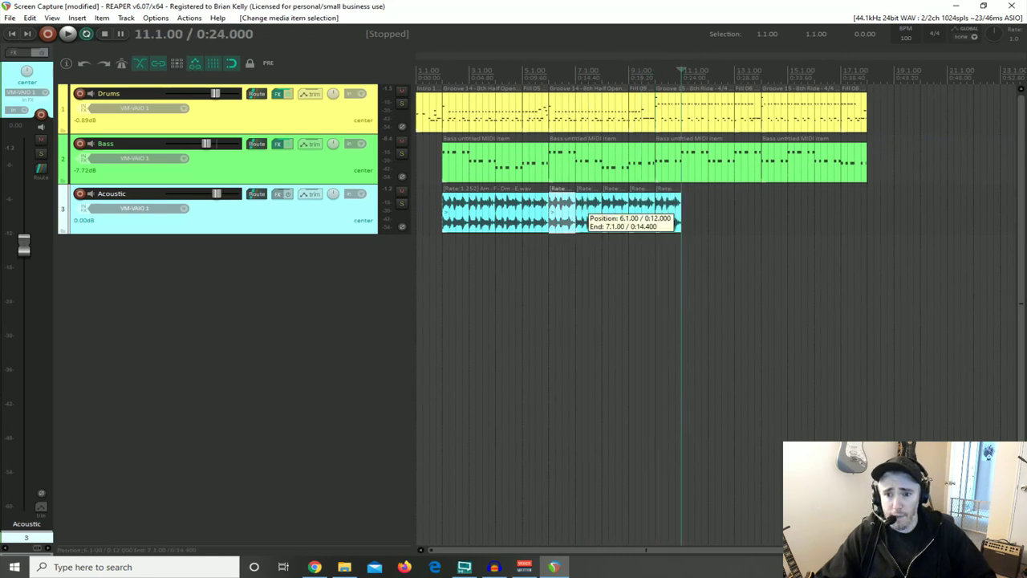
key(ctrl+c)
click(686, 213)
key(ctrl+v)
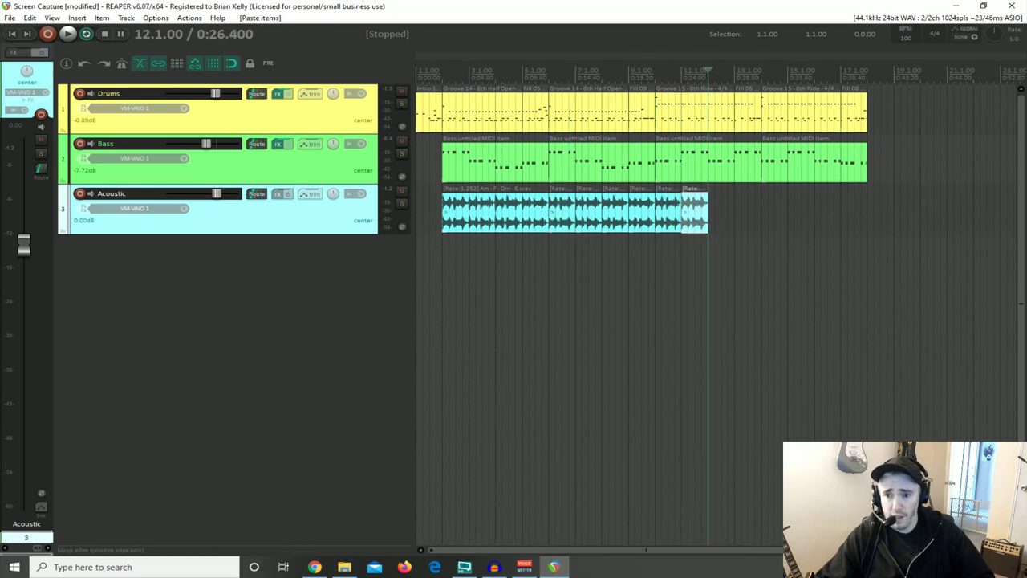
Copy the two Acoustic items at bars 10 and 11 and paste the pair twice in a row, starting at bar 12
click(669, 218)
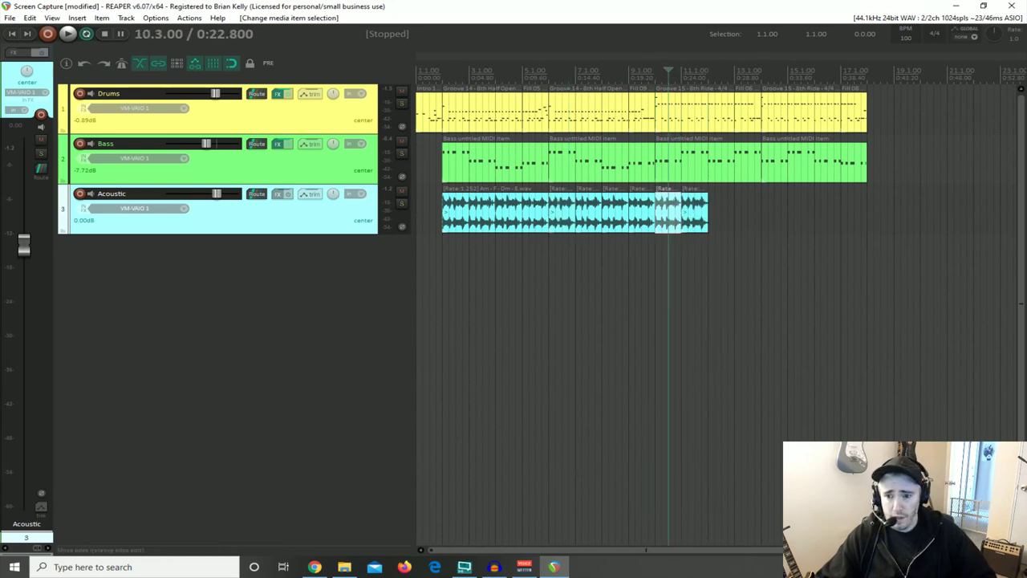
click(708, 213)
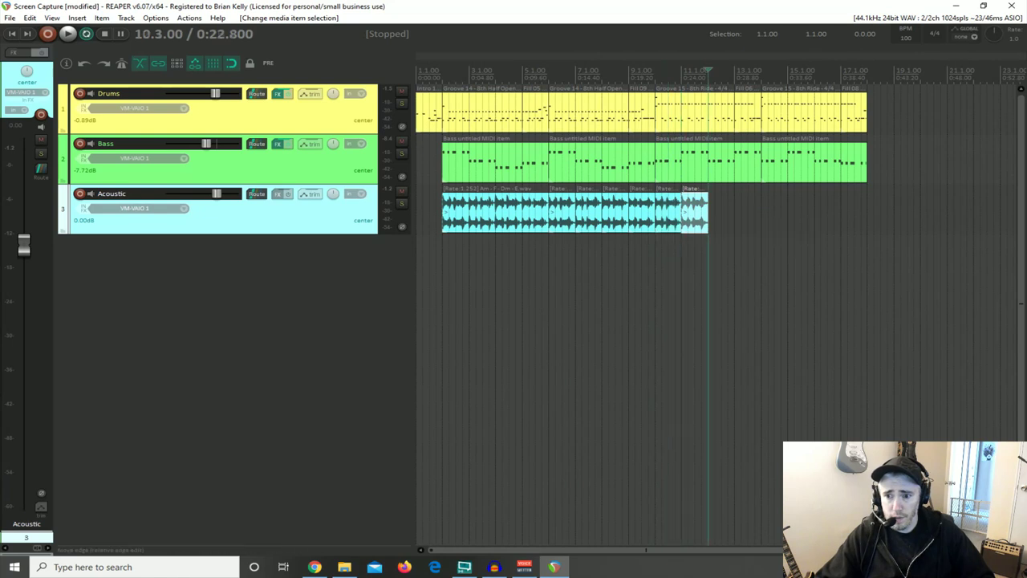
key(ctrl+v)
key(ctrl+v)
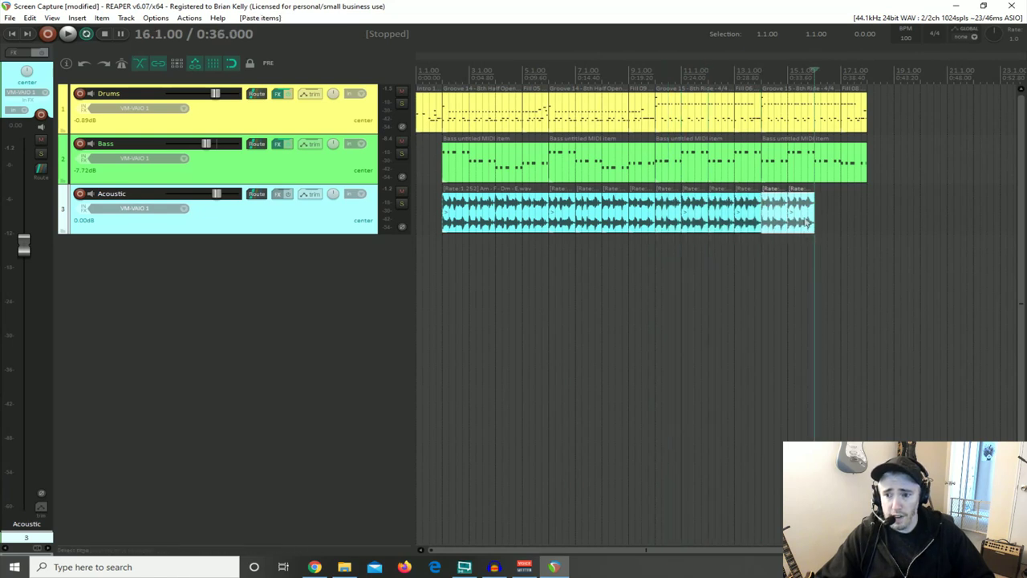
Copy the Acoustic item at bar 14 and paste it at bar 16
click(783, 215)
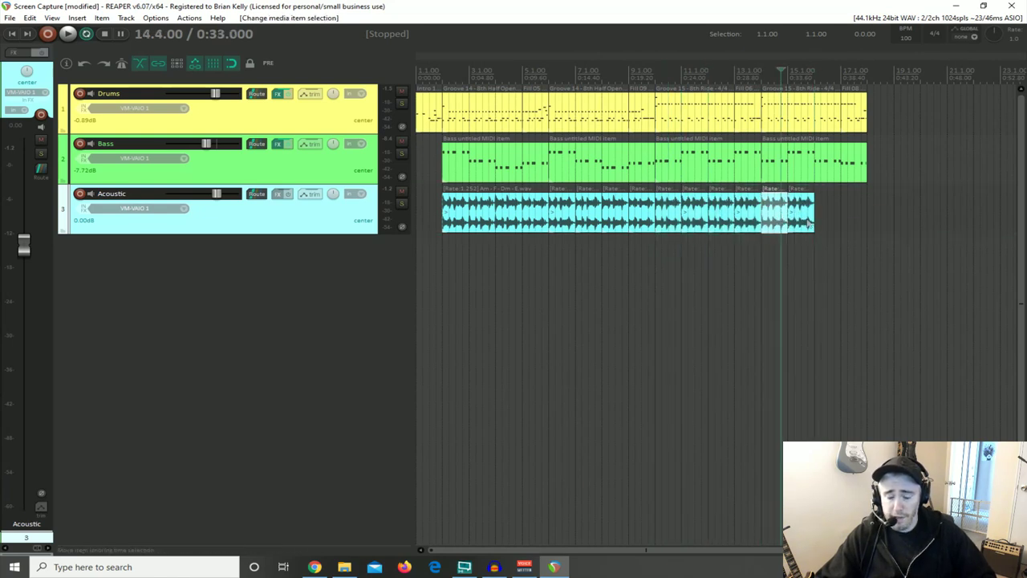
click(818, 212)
key(ctrl+v)
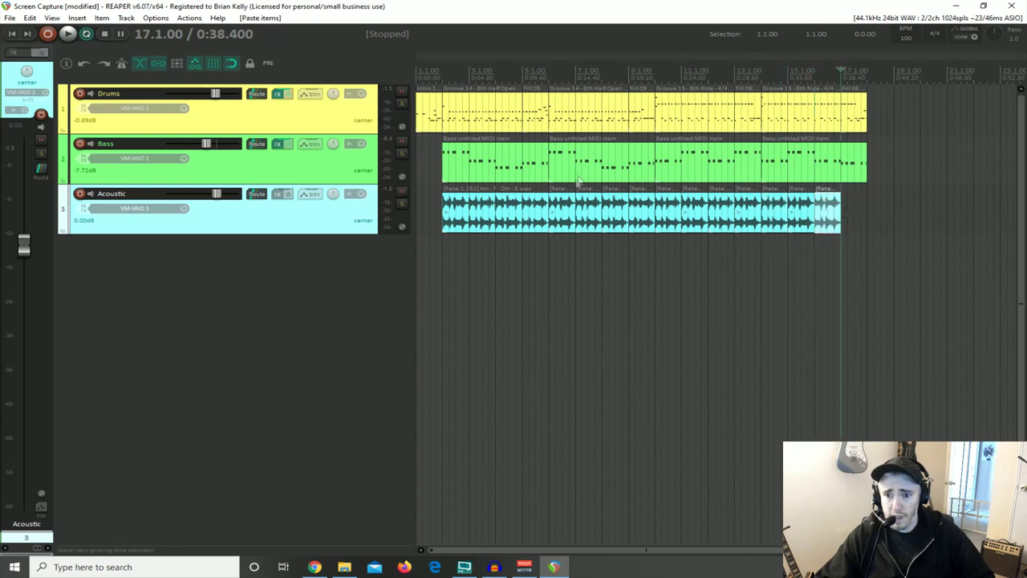
Audition the Acoustic item at bar 9, then copy it and paste it at bar 17 to end with the drums and bass
click(640, 215)
key(space)
key(space)
click(641, 215)
click(842, 216)
key(ctrl+v)
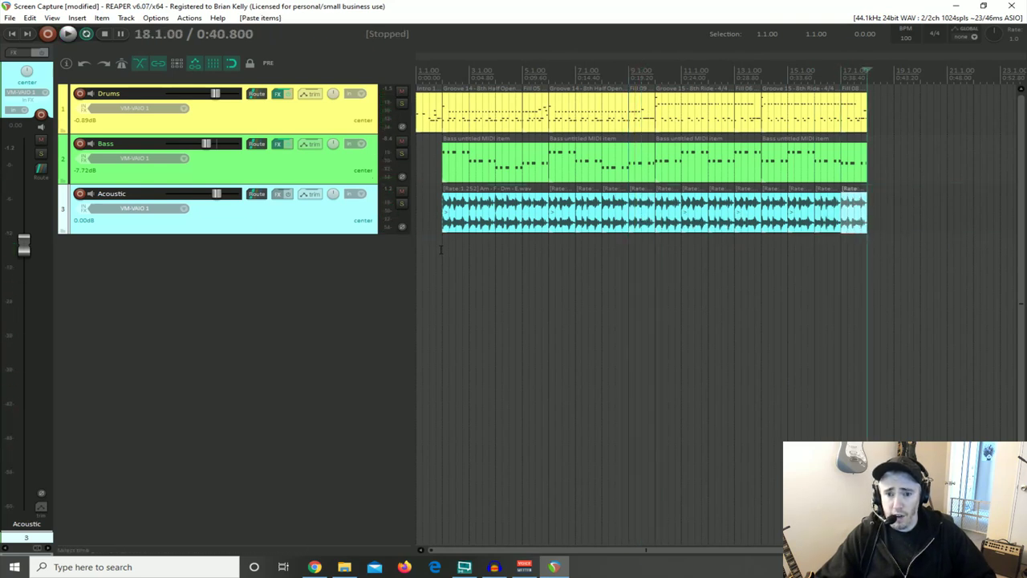
click(12, 34)
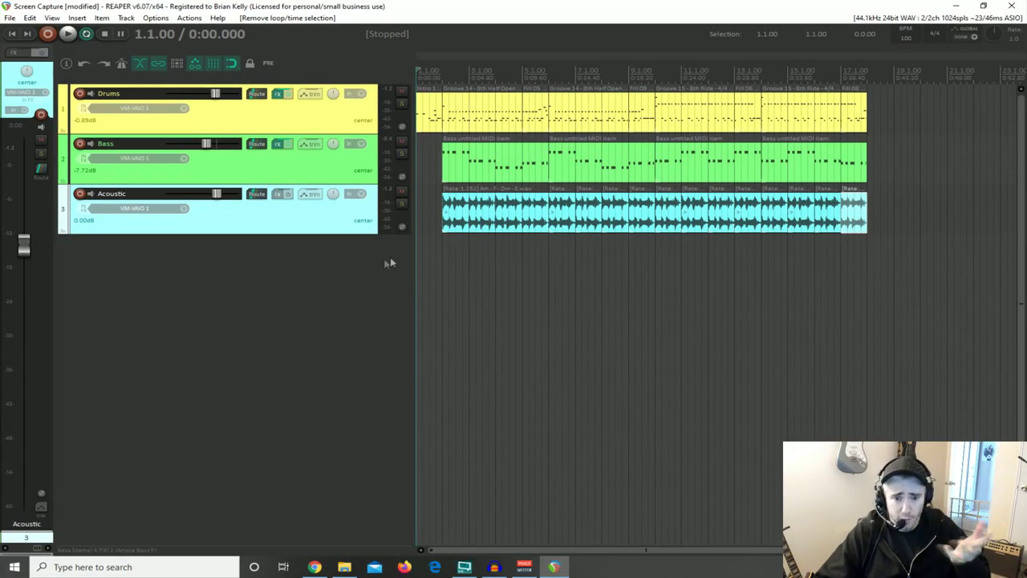
click(85, 34)
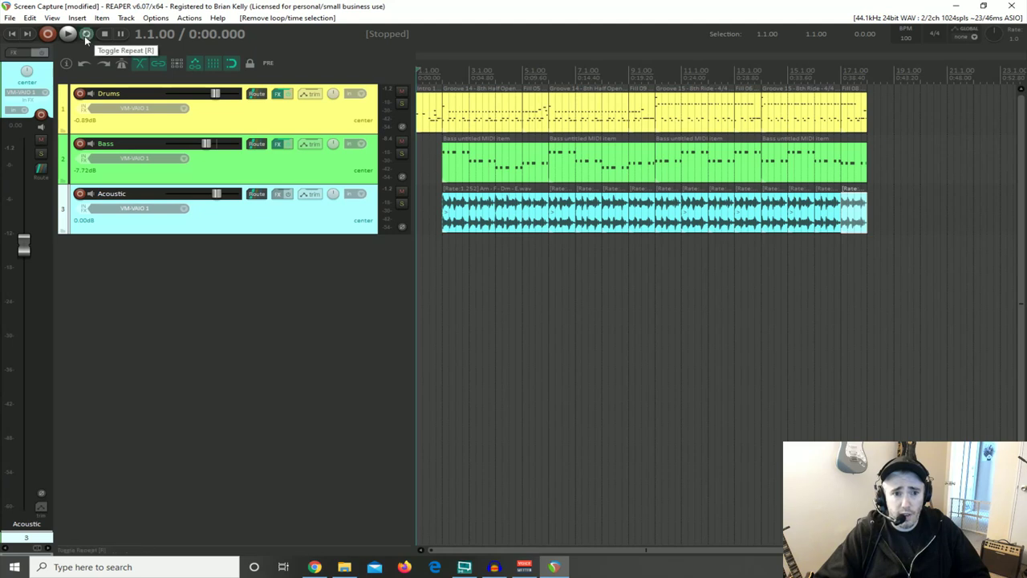
click(443, 258)
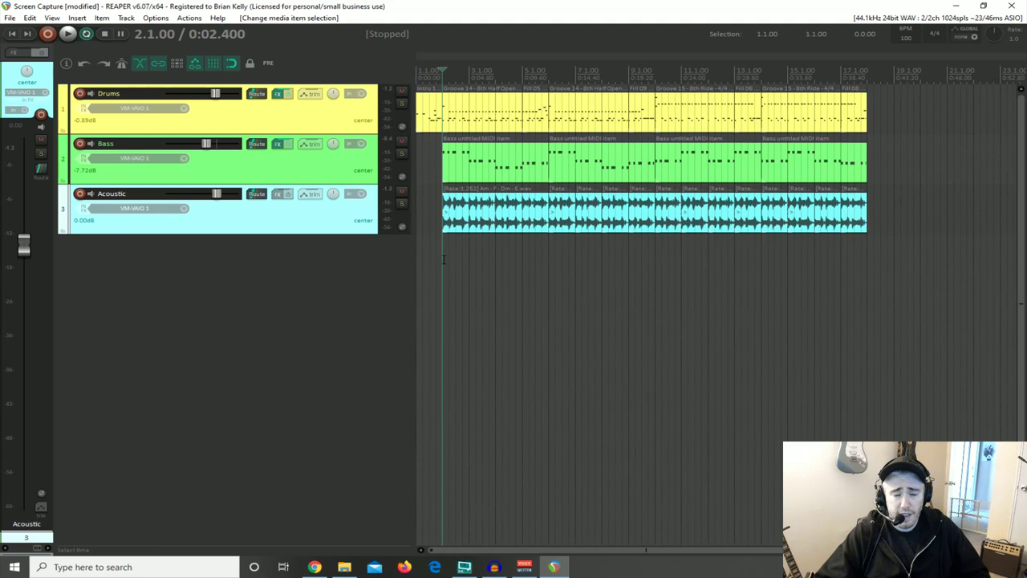
drag(443, 258, 867, 258)
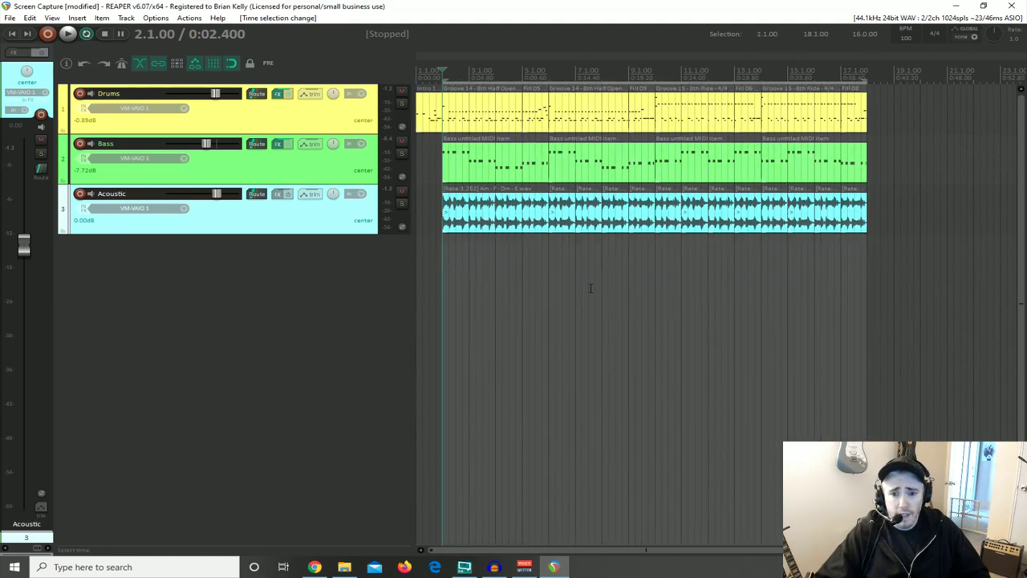
click(422, 318)
click(919, 299)
click(793, 296)
click(1001, 297)
click(695, 299)
click(946, 298)
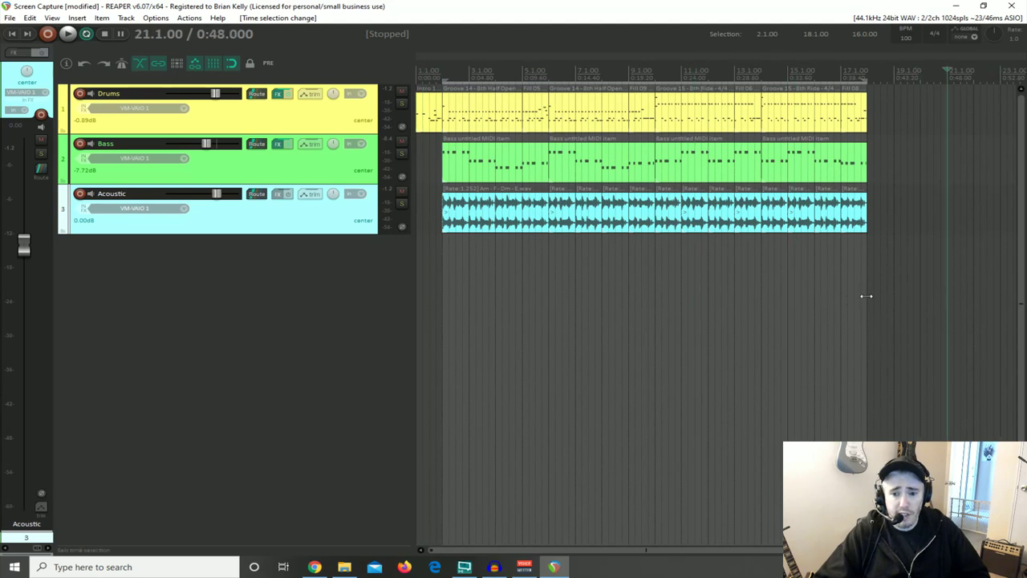
mouse_move(866, 296)
mouse_down()
mouse_move(681, 298)
mouse_move(871, 288)
mouse_up()
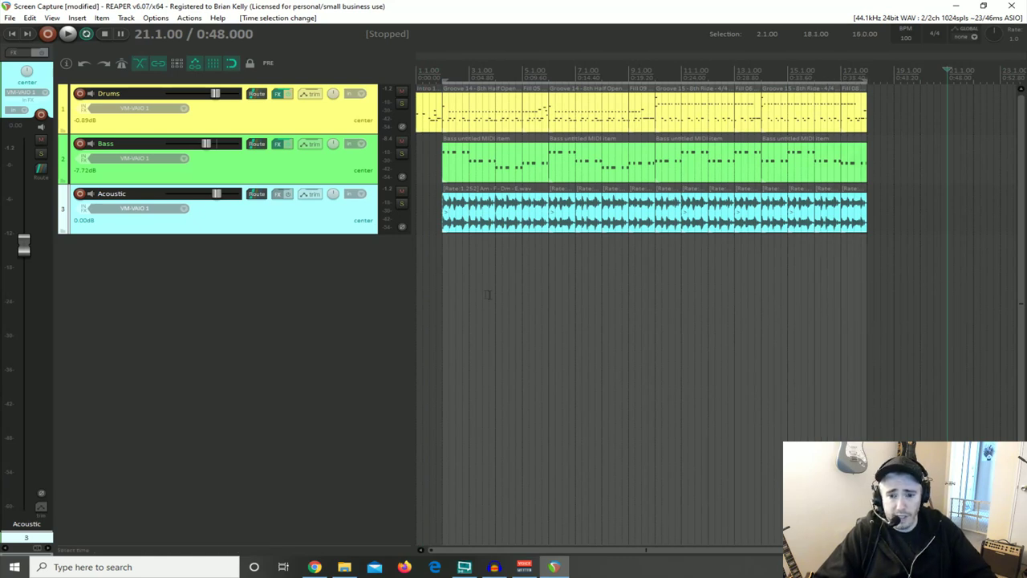
key(Escape)
Create a time selection from 2.1.00 to 18.1.00, covering everything after the drum intro
click(441, 281)
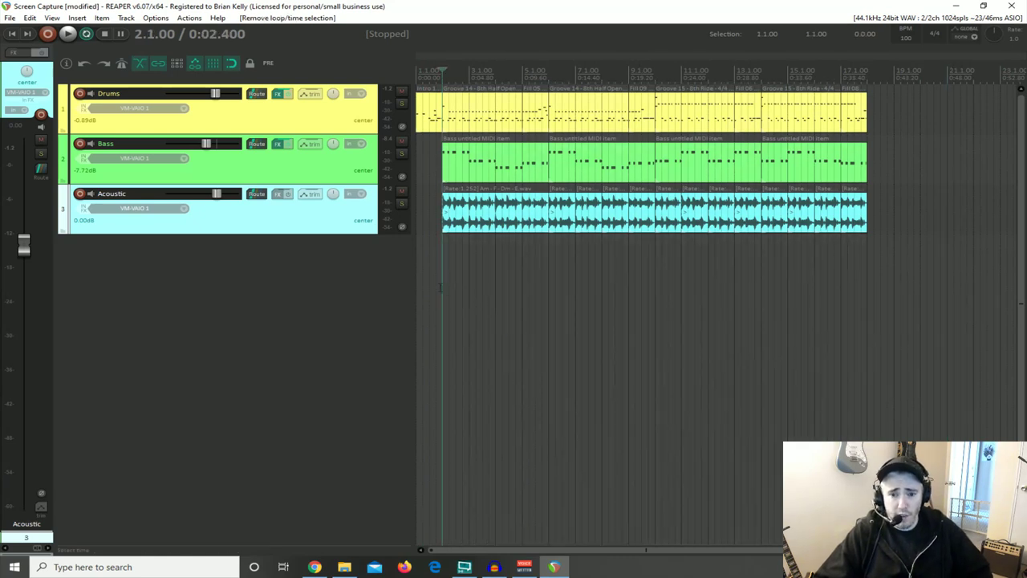
drag(442, 291, 868, 289)
scroll(529, 262, up, 2)
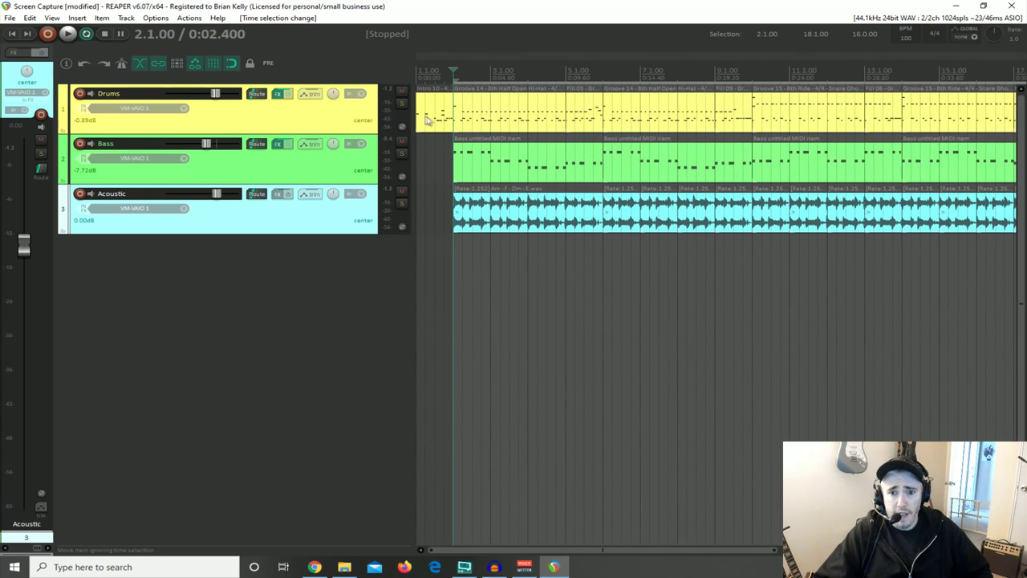
scroll(431, 118, down, 2)
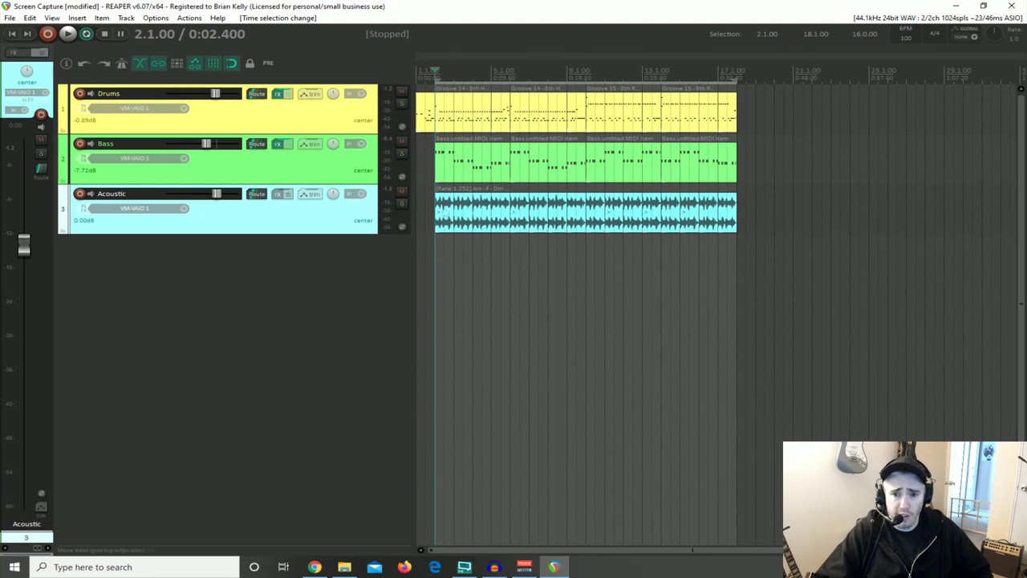
Play the looped arrangement from the project start, lower the Bass track volume to -8.26 dB and stop playback
click(12, 33)
key(space)
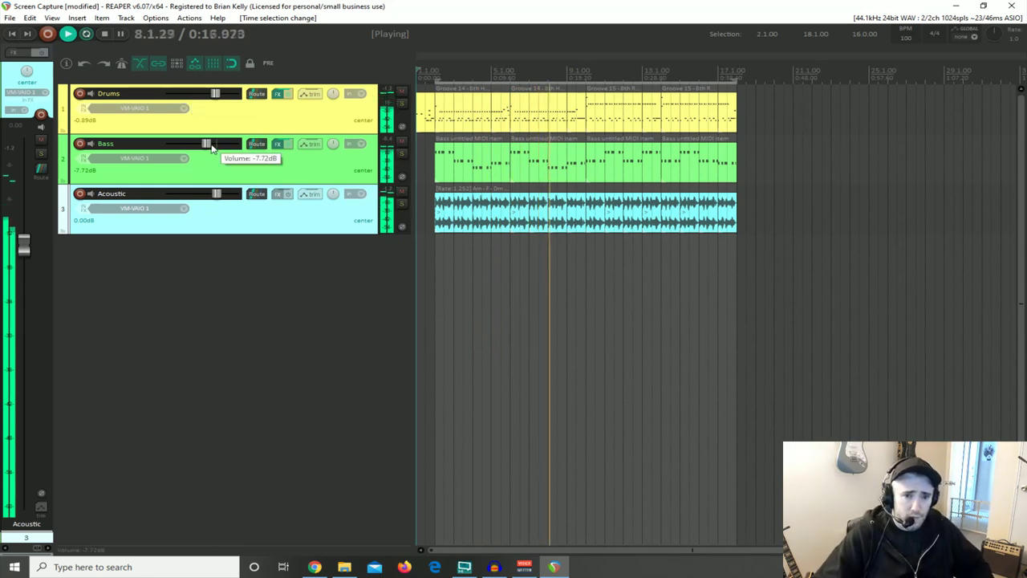
scroll(211, 145, down, 1)
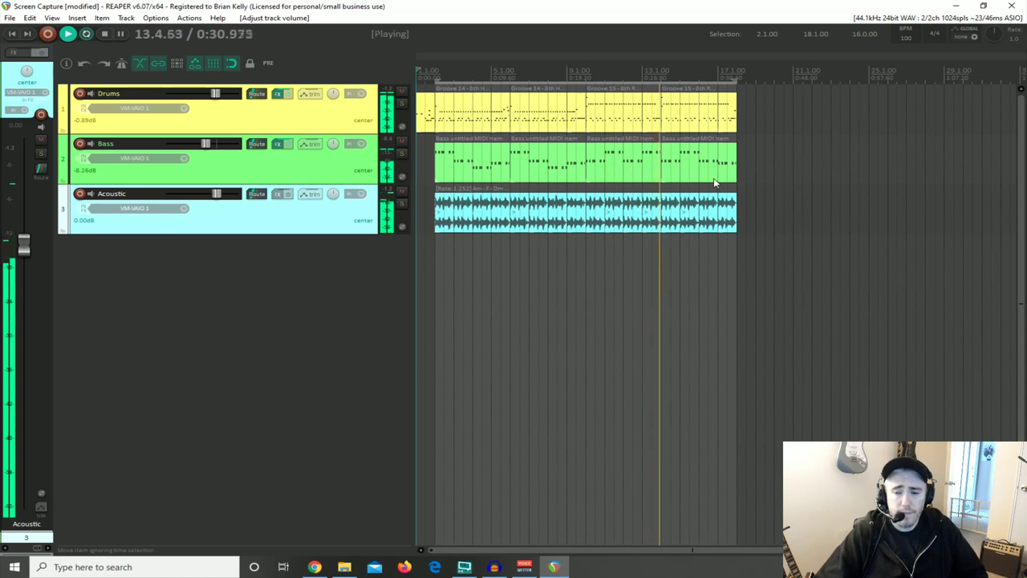
scroll(708, 174, up, 2)
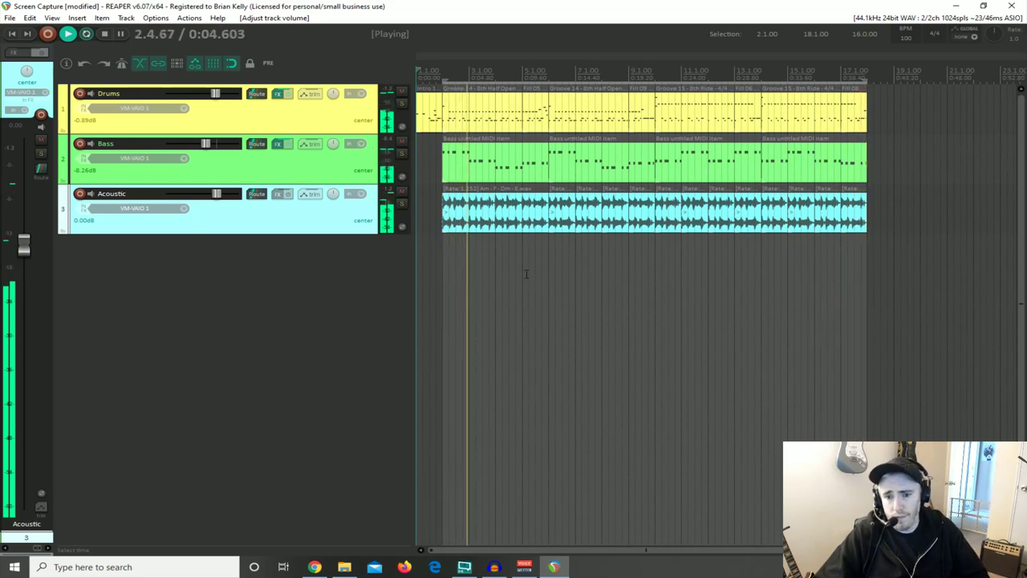
key(space)
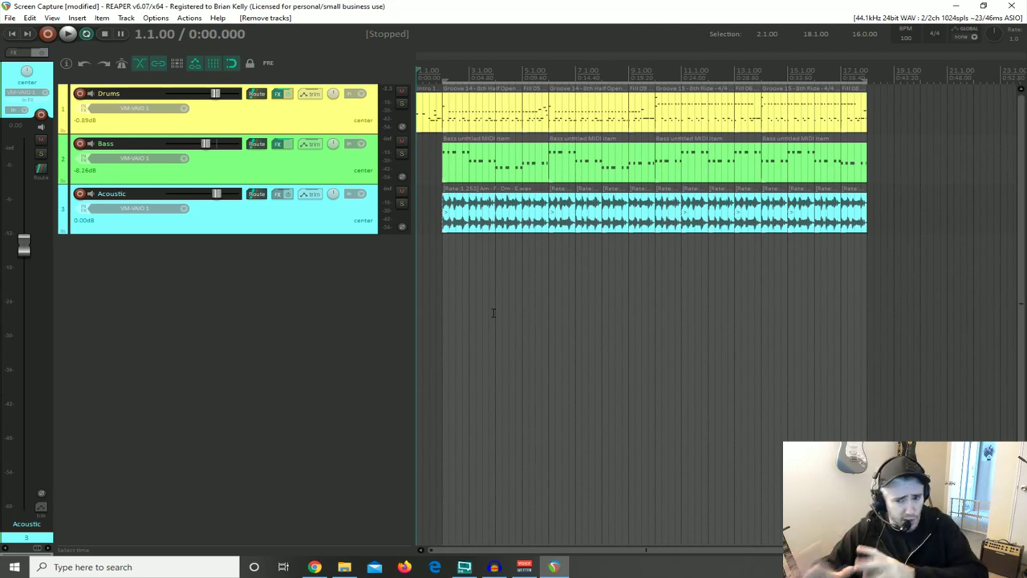
Add a new track below Acoustic and name it Lead Guitar
double_click(201, 254)
double_click(123, 245)
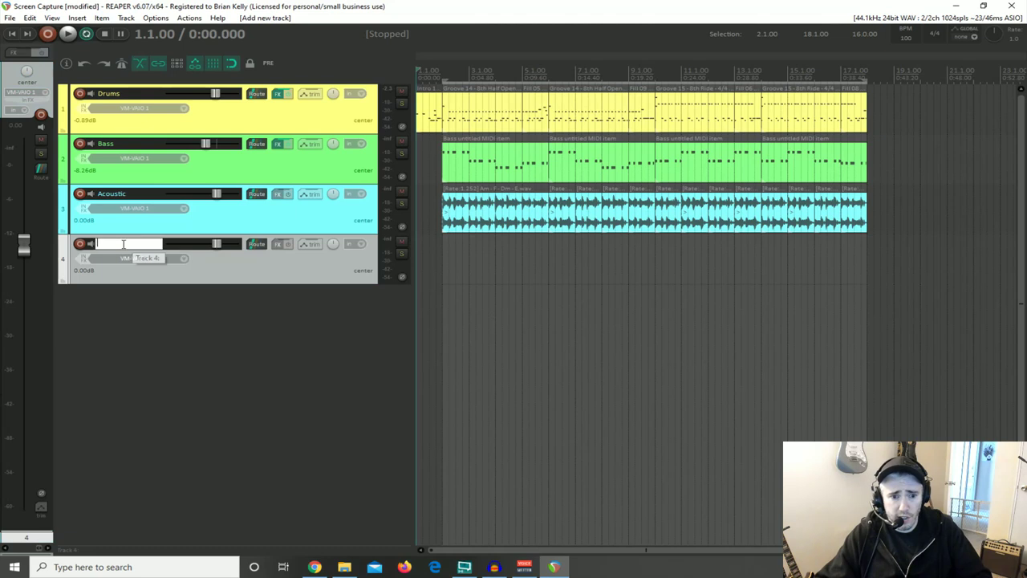
text(Lead Guitar)
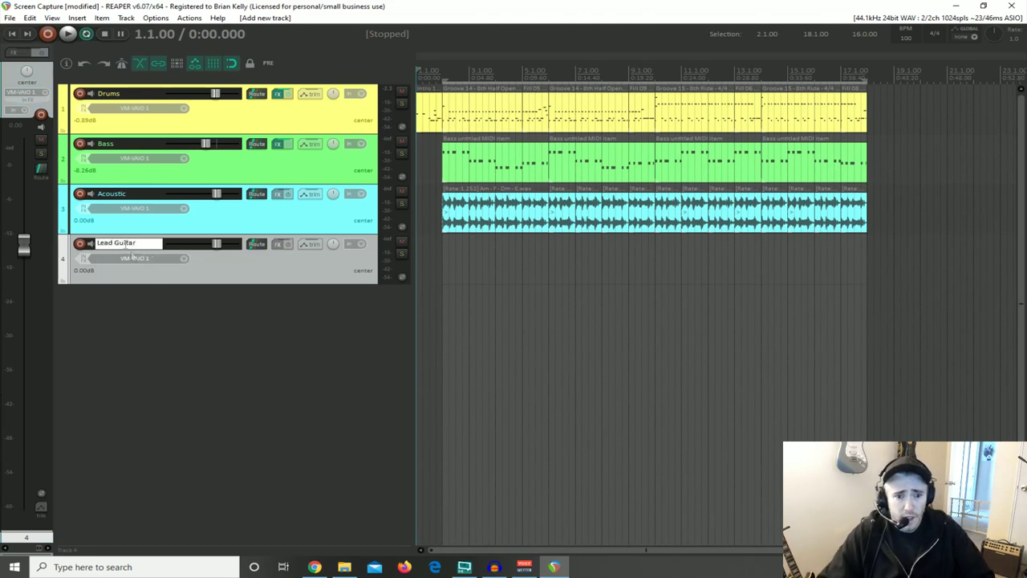
click(161, 297)
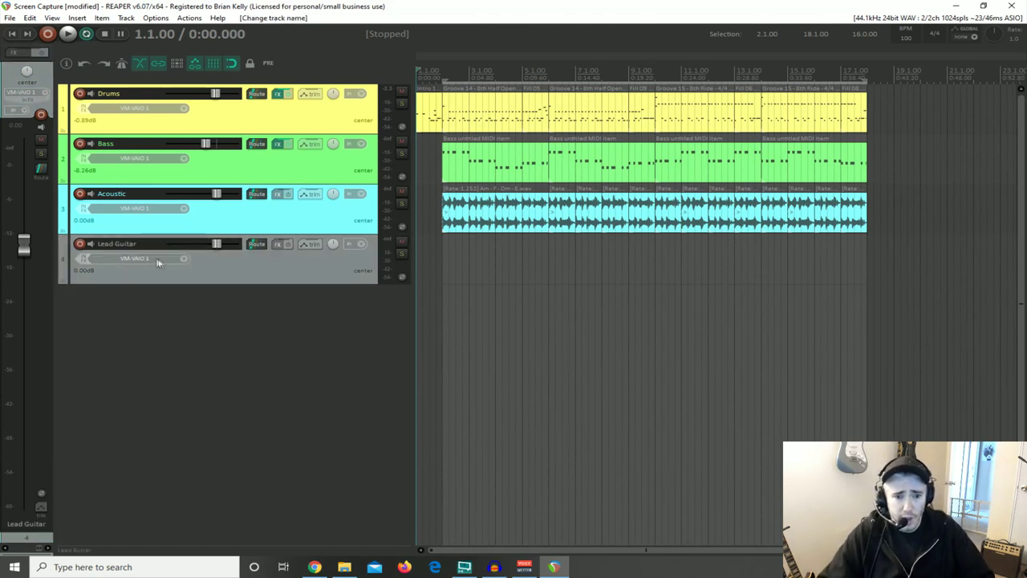
Check the mono input choices of the Lead Guitar track without changing its input
click(183, 260)
mouse_move(233, 265)
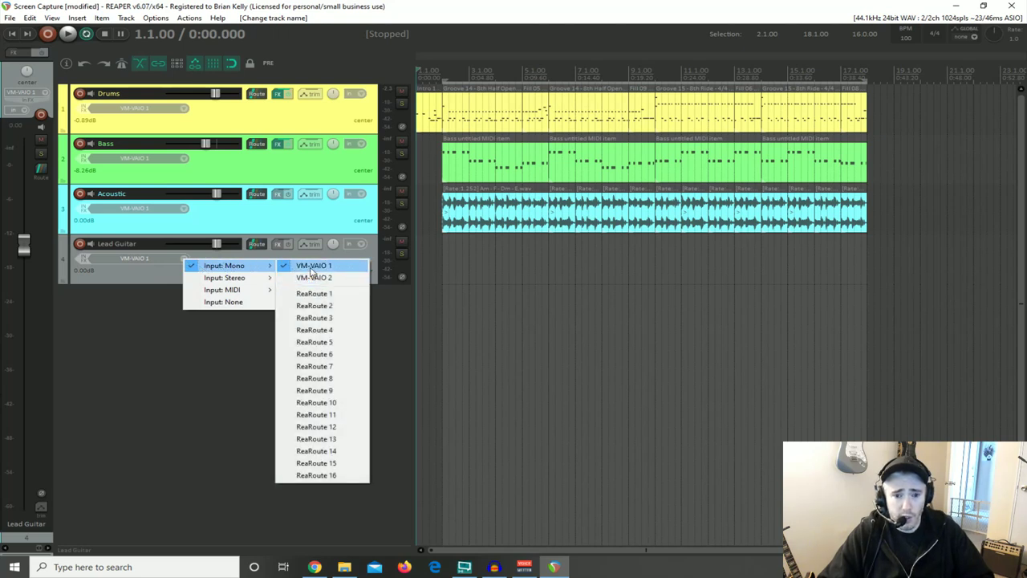
click(165, 328)
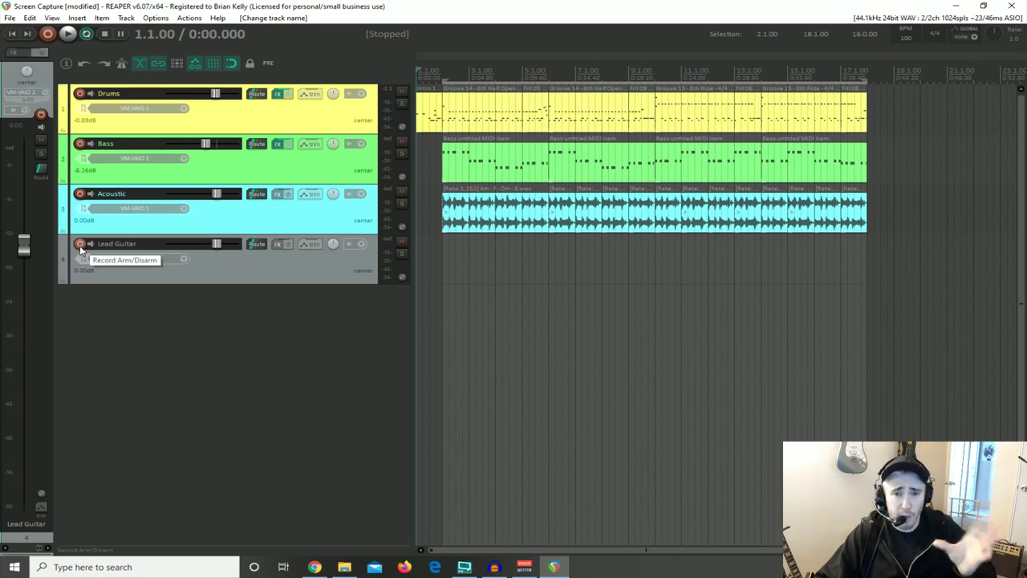
click(496, 566)
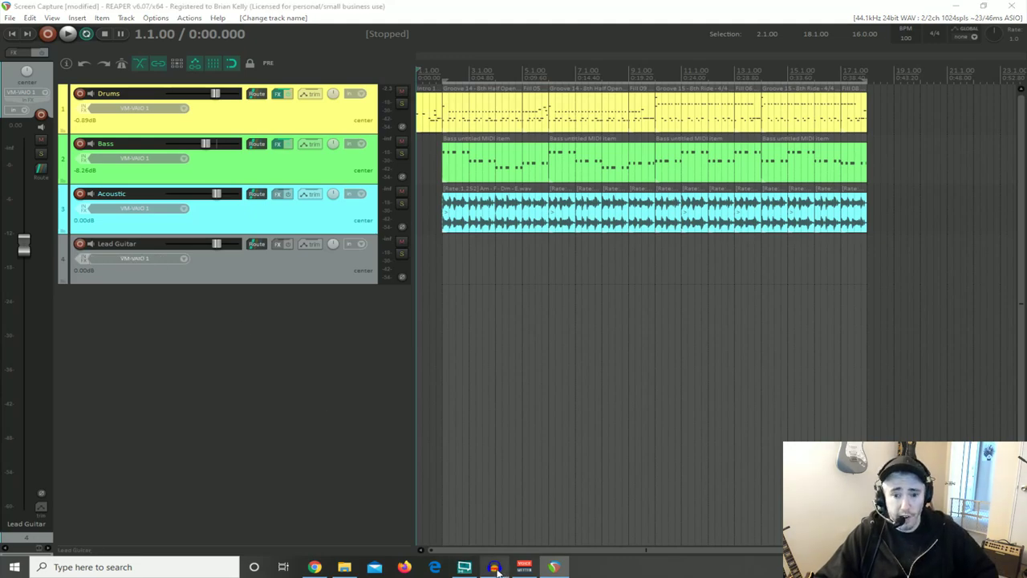
click(555, 566)
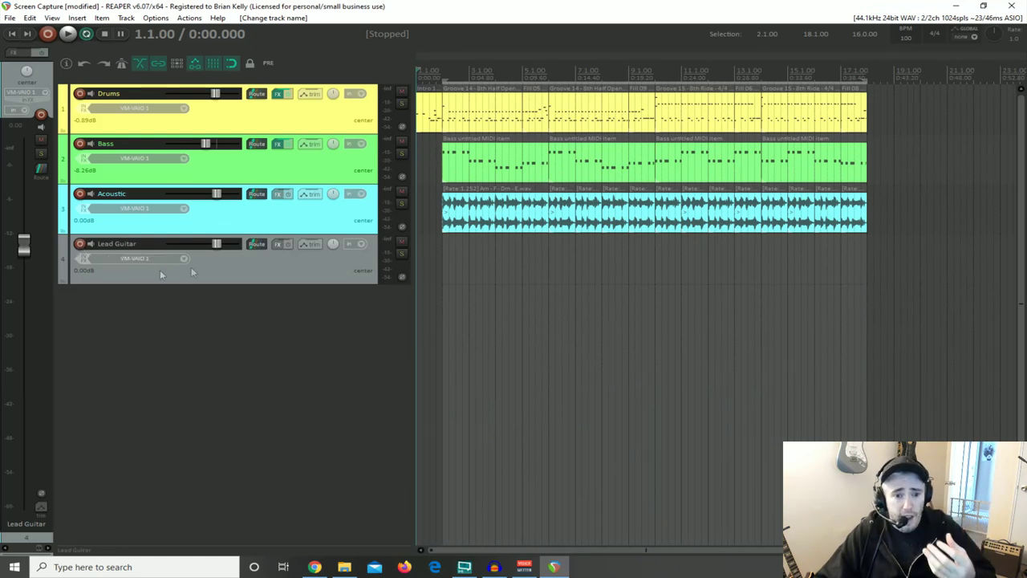
Add the VST S-Gear 2 (Scuffham Amps) to the Lead Guitar track's effects and open the plugin's preset list
click(277, 244)
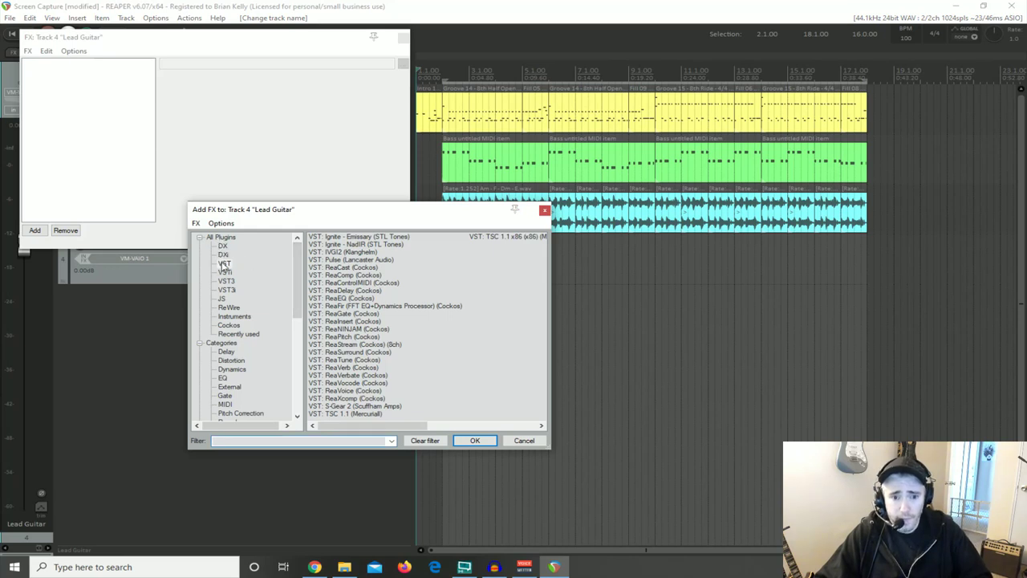
double_click(339, 407)
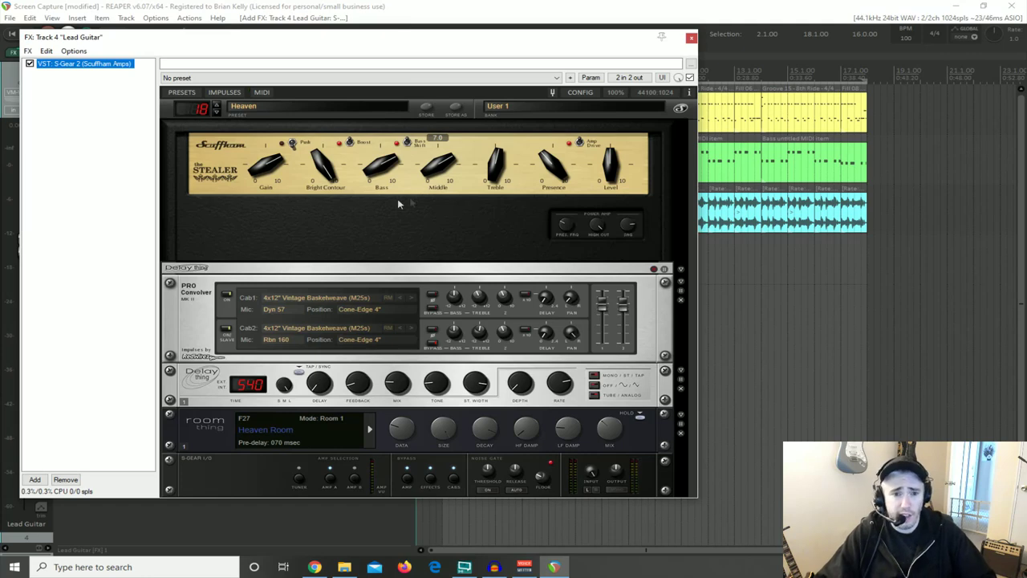
click(198, 94)
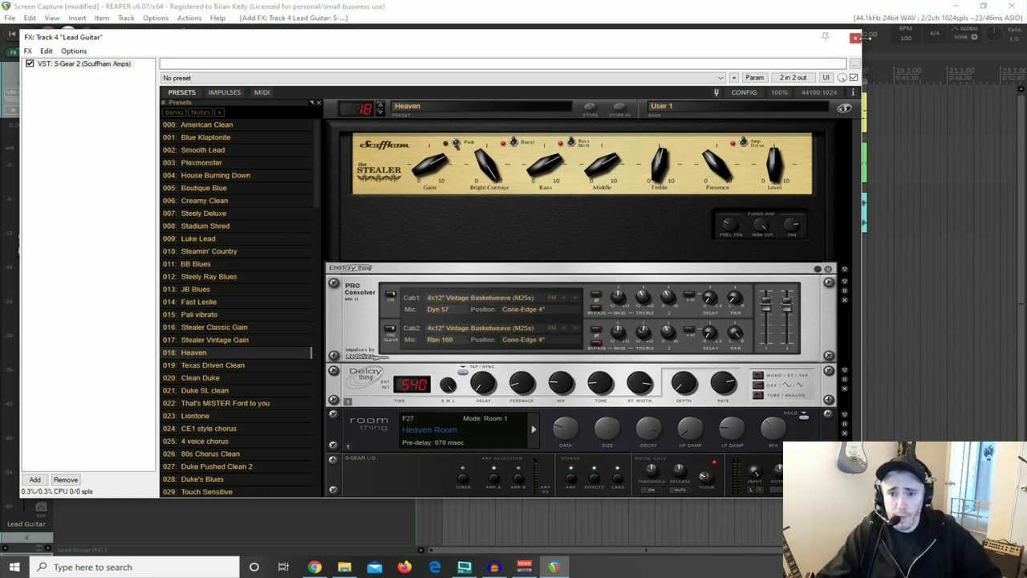
Close the amp simulator window and add a new track named Drum Reverb below Acoustic in place of the Lead Guitar track
click(856, 38)
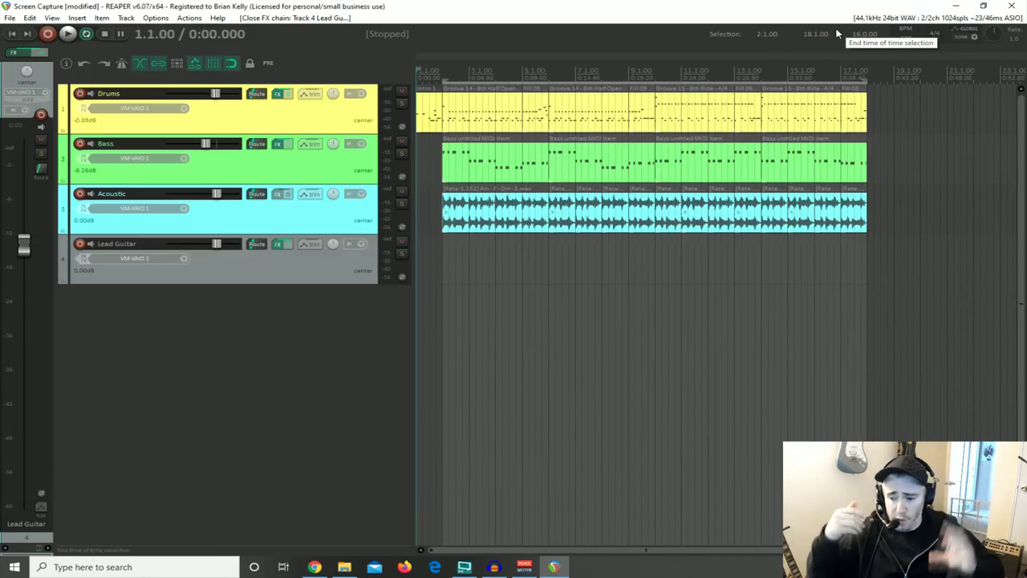
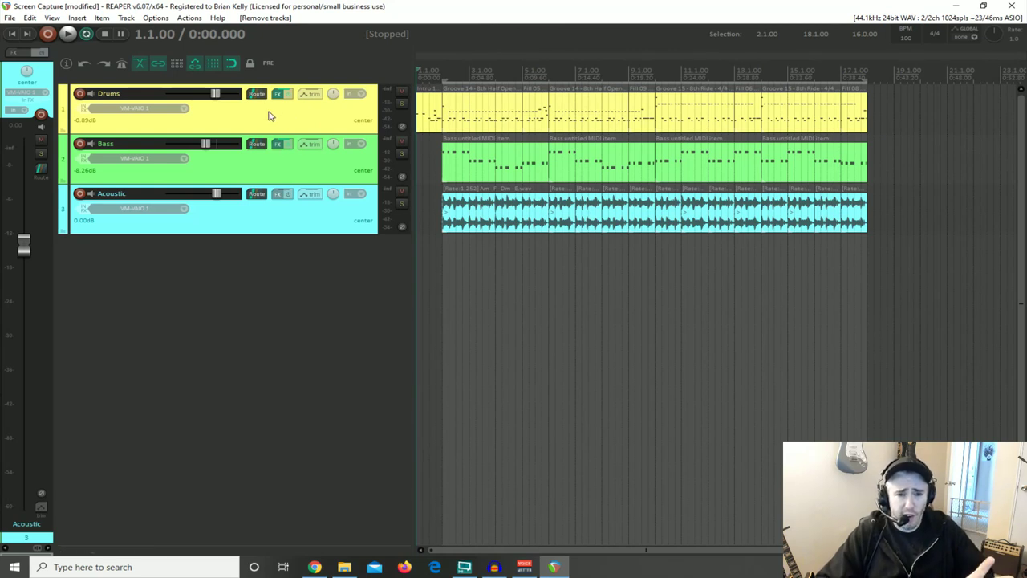
double_click(247, 256)
double_click(135, 247)
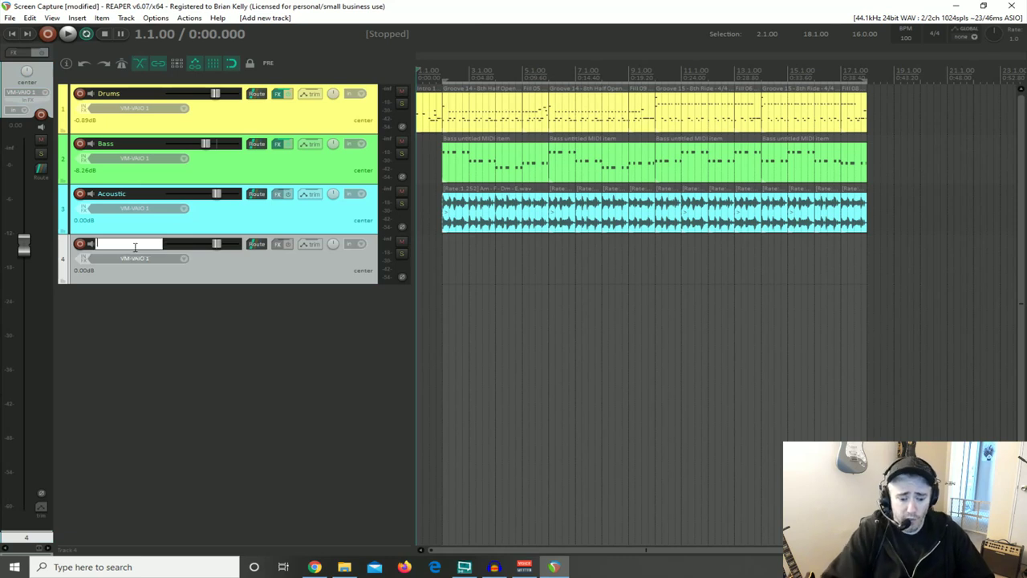
text(Drum Rev)
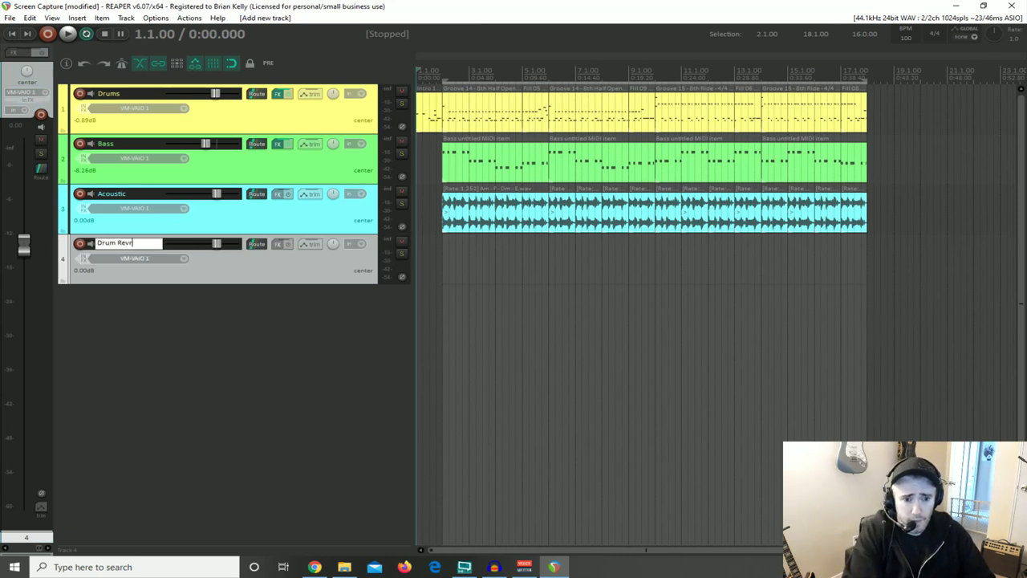
text(erb)
key(Return)
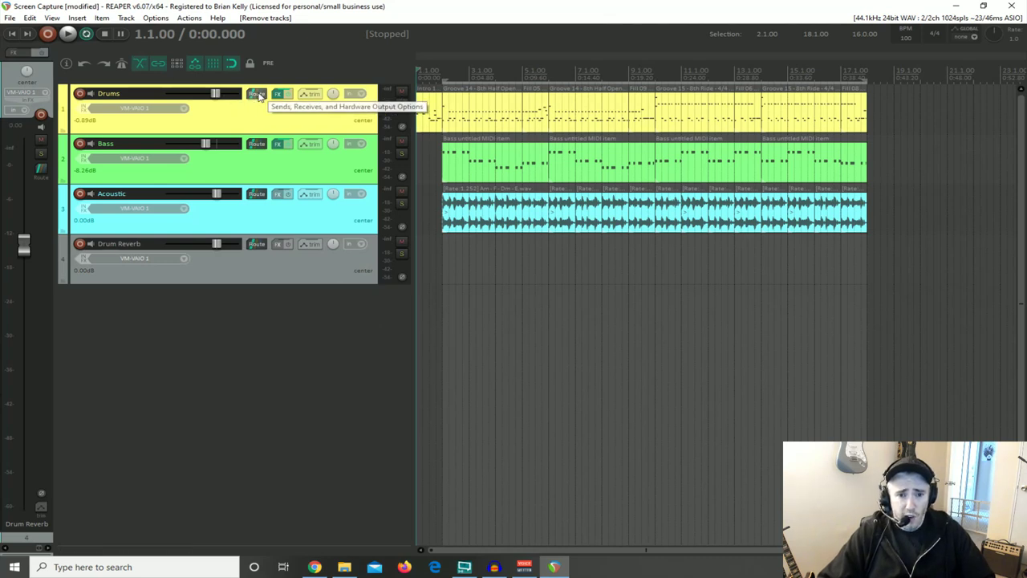
Route a send from the Drums track to the Drum Reverb track, keeping the default send settings
click(258, 95)
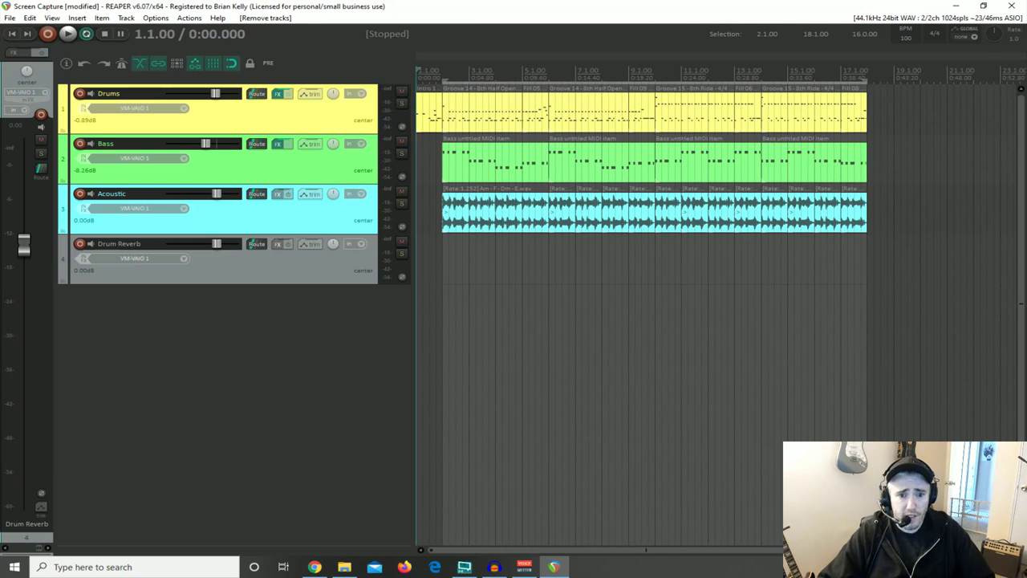
drag(257, 94, 263, 261)
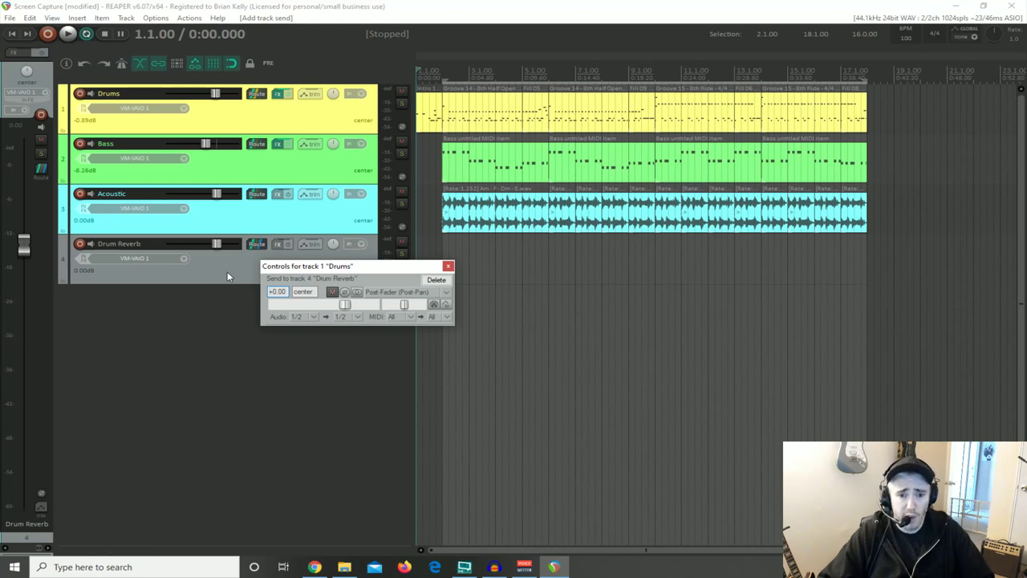
click(447, 266)
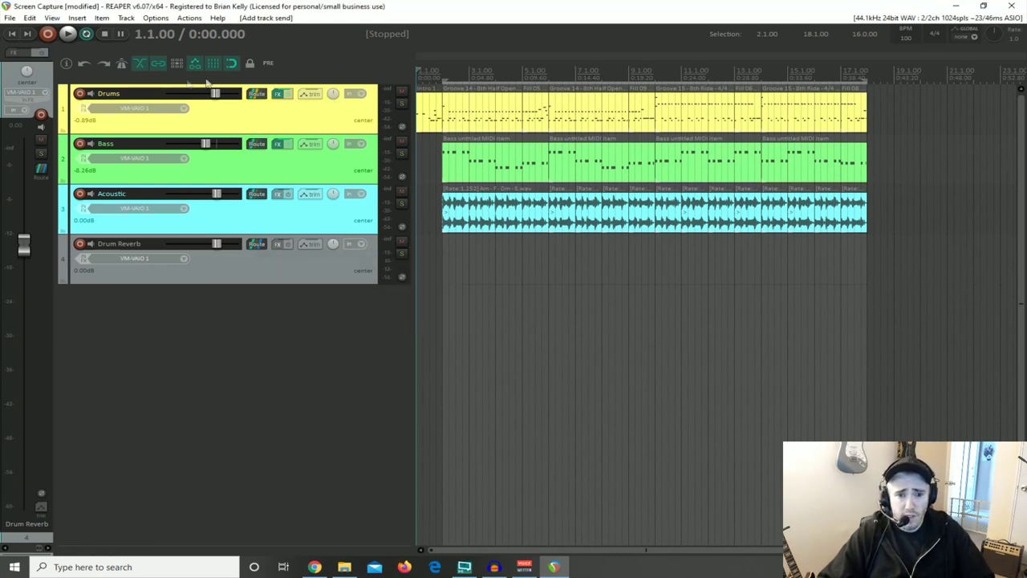
Add VST ReaVerbate (Cockos) to the Drum Reverb track with the dry level at -inf and the room size at about 61
click(277, 244)
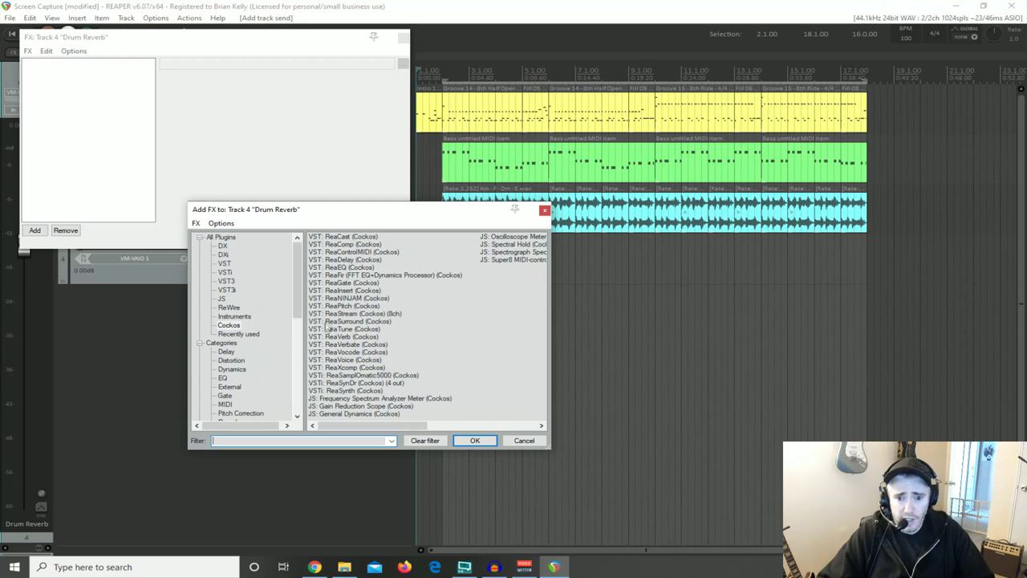
double_click(331, 348)
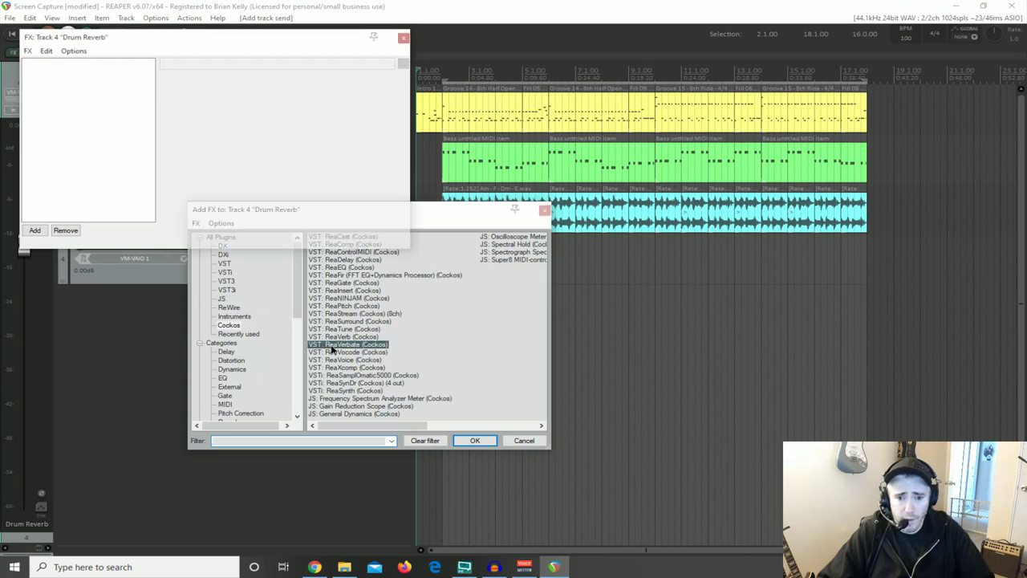
drag(214, 140, 225, 196)
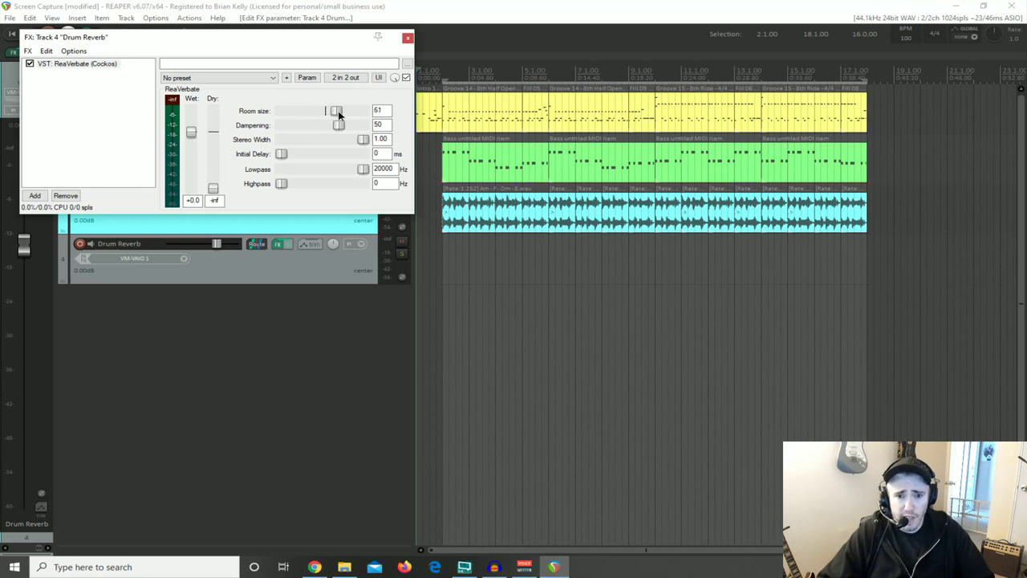
click(408, 38)
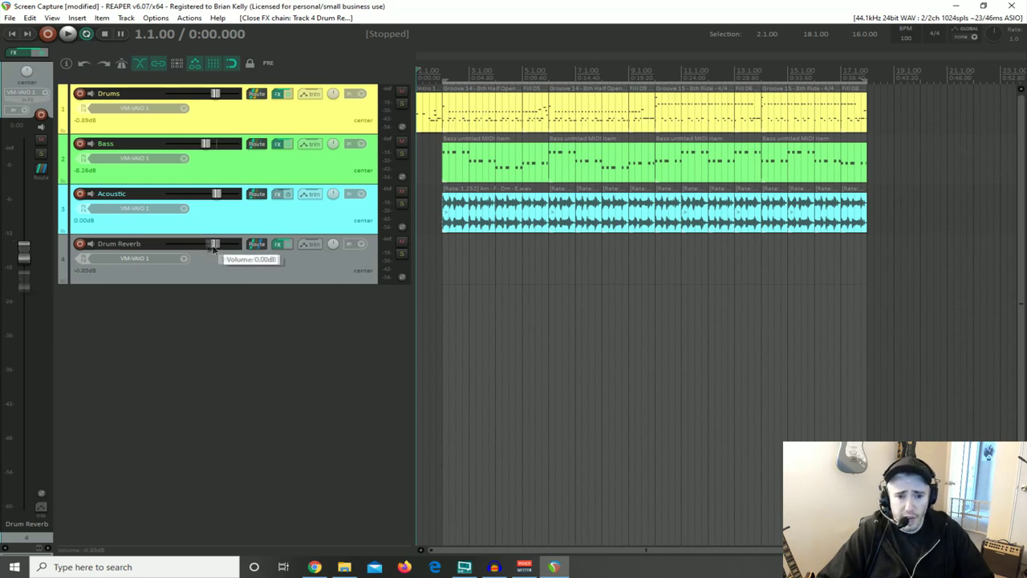
Lower the Drum Reverb volume to -inf, play from bar 2 and mute the Bass and Acoustic tracks
drag(215, 247, 156, 249)
click(280, 273)
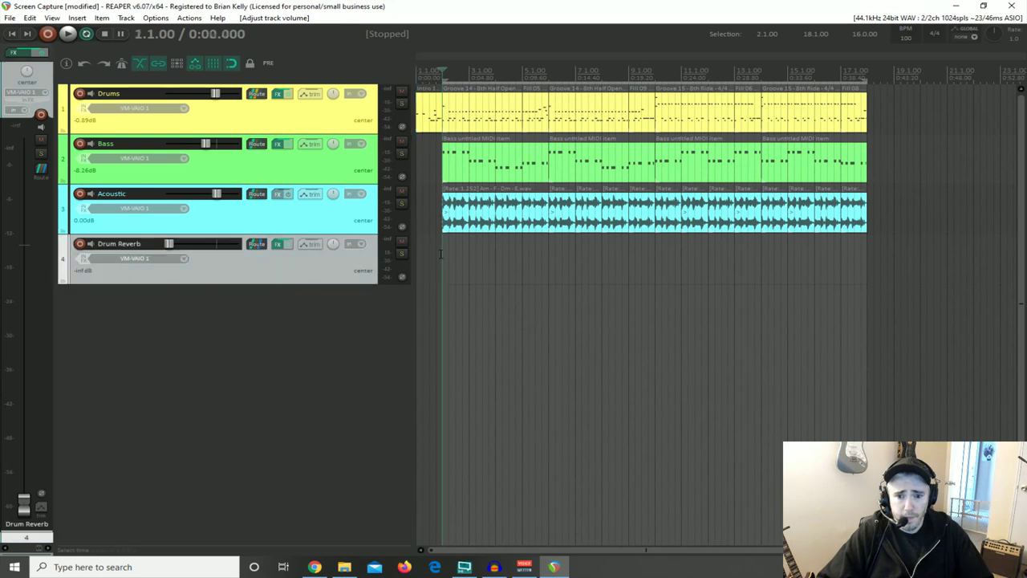
key(space)
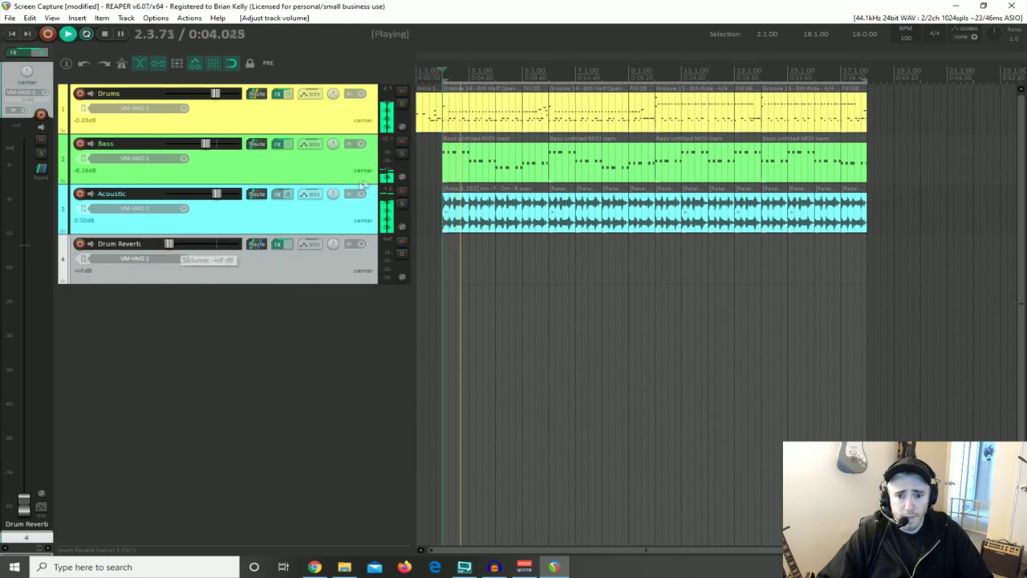
click(401, 141)
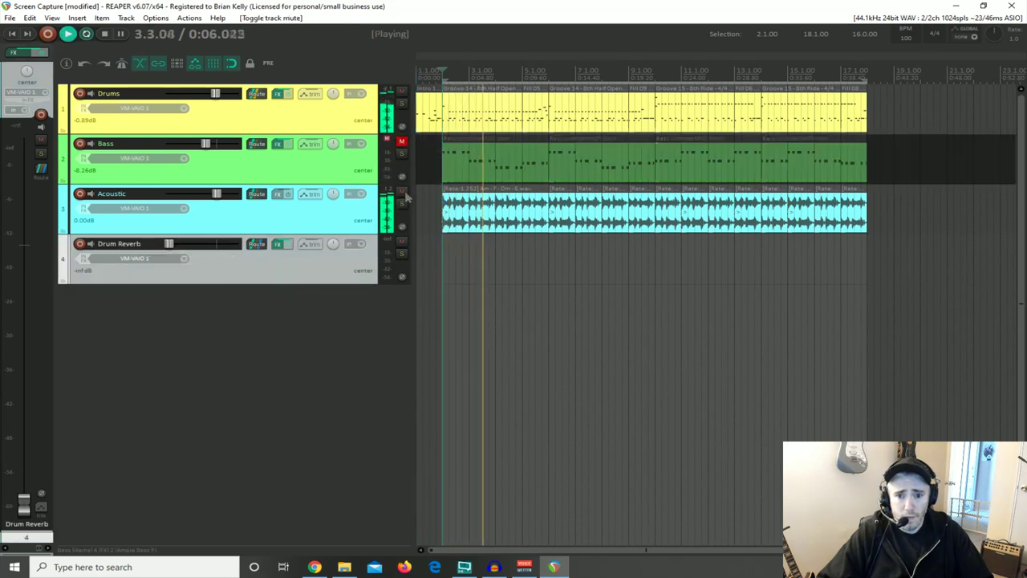
click(401, 192)
Raise the Drum Reverb track volume to -2.51 dB during playback and stop
drag(170, 245, 216, 252)
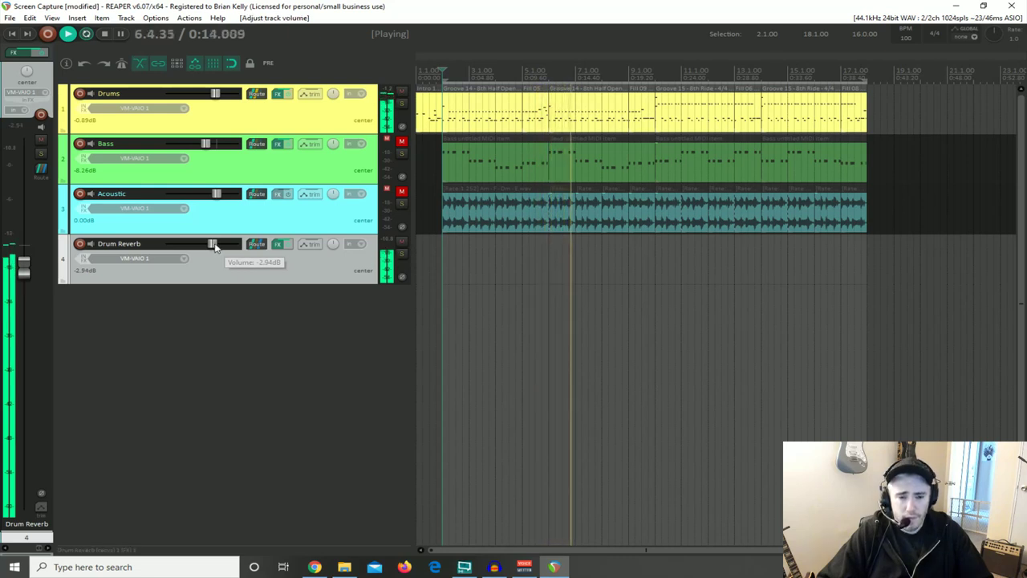
drag(215, 247, 216, 247)
key(space)
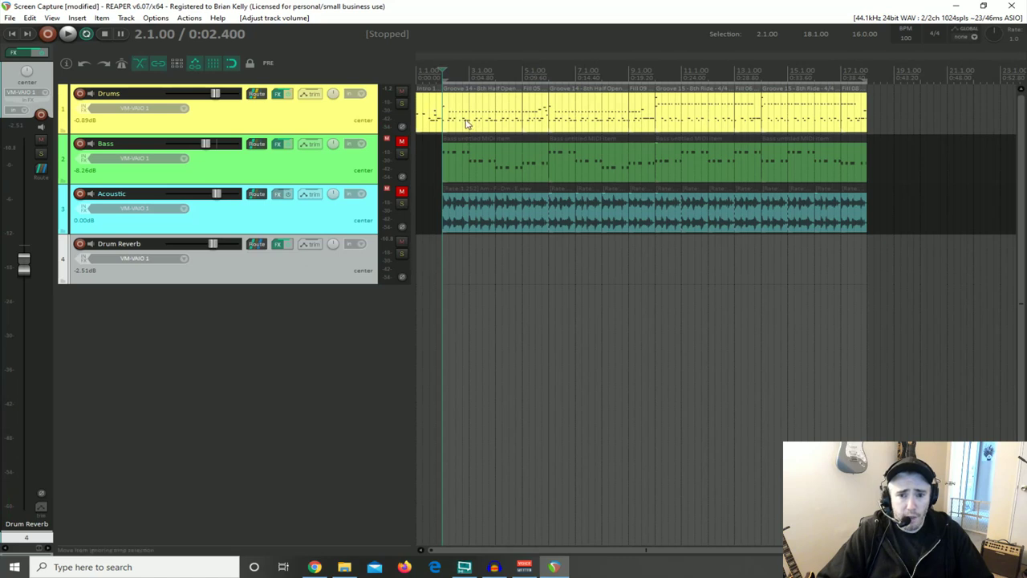
Play the drums while muting and unmuting the Drum Reverb track to compare the sound with and without reverb, and stop playback
key(space)
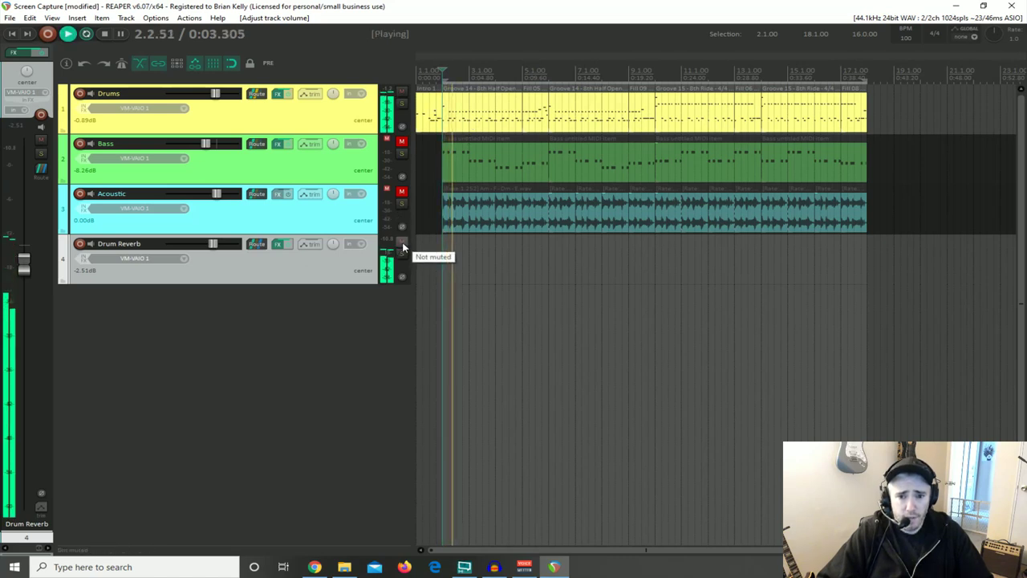
click(402, 244)
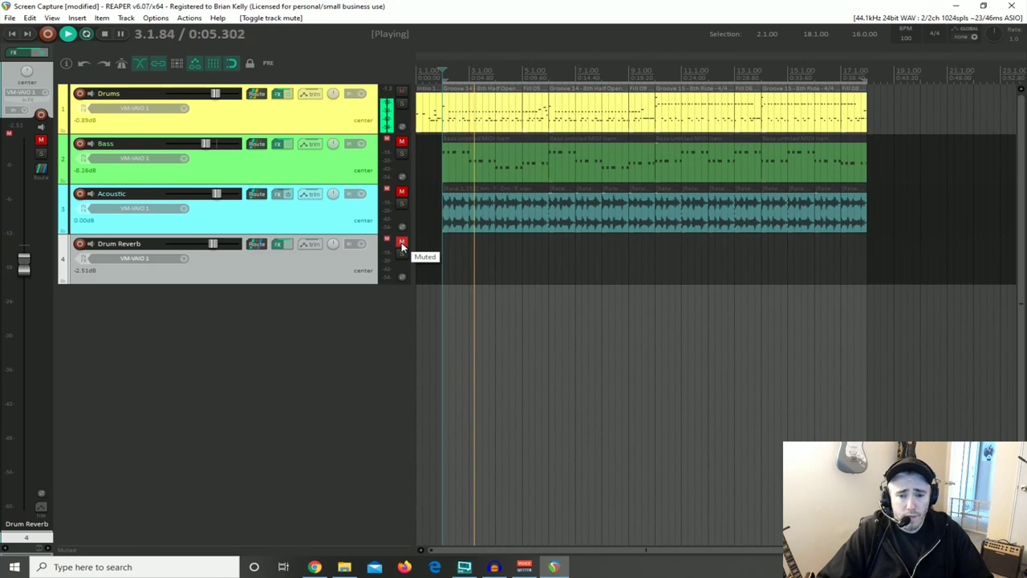
click(402, 245)
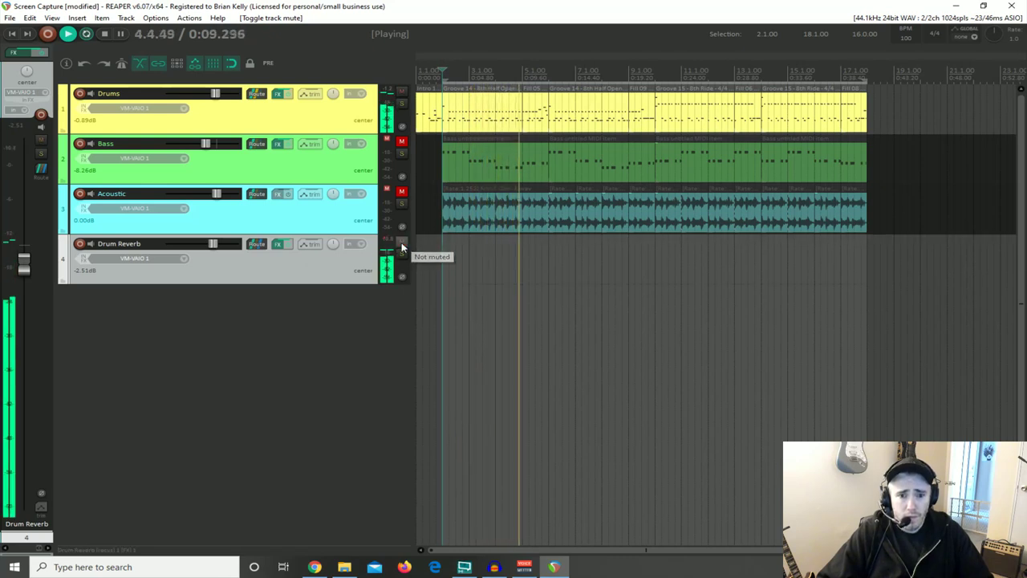
click(403, 244)
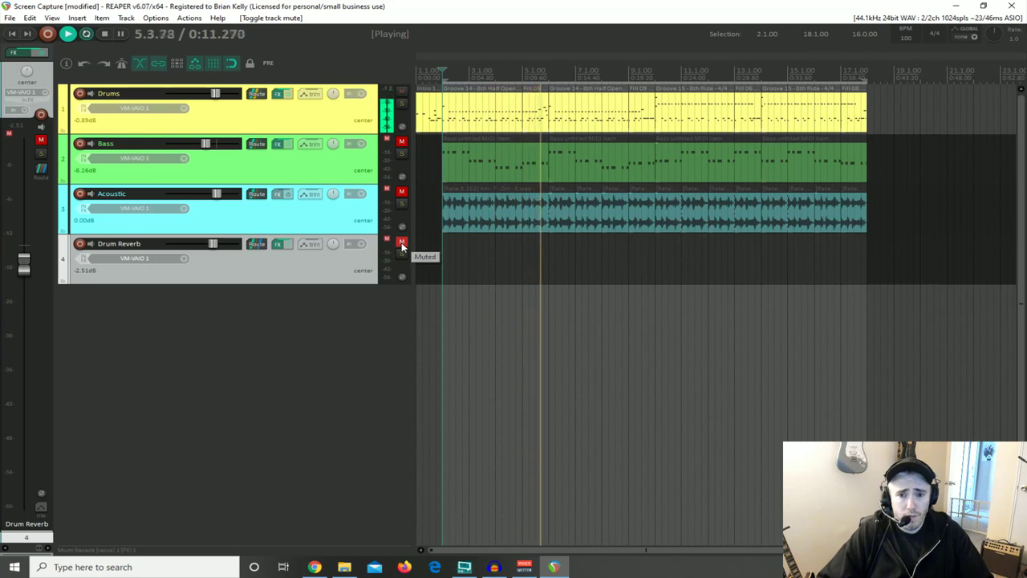
click(402, 245)
key(space)
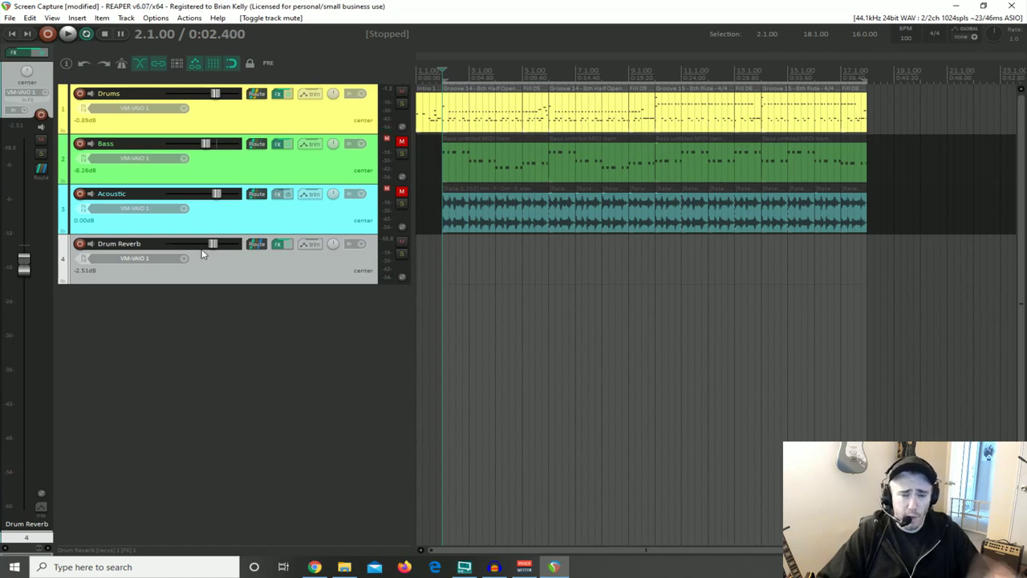
Add a new track below Drum Reverb and name it Drum Comp
double_click(202, 303)
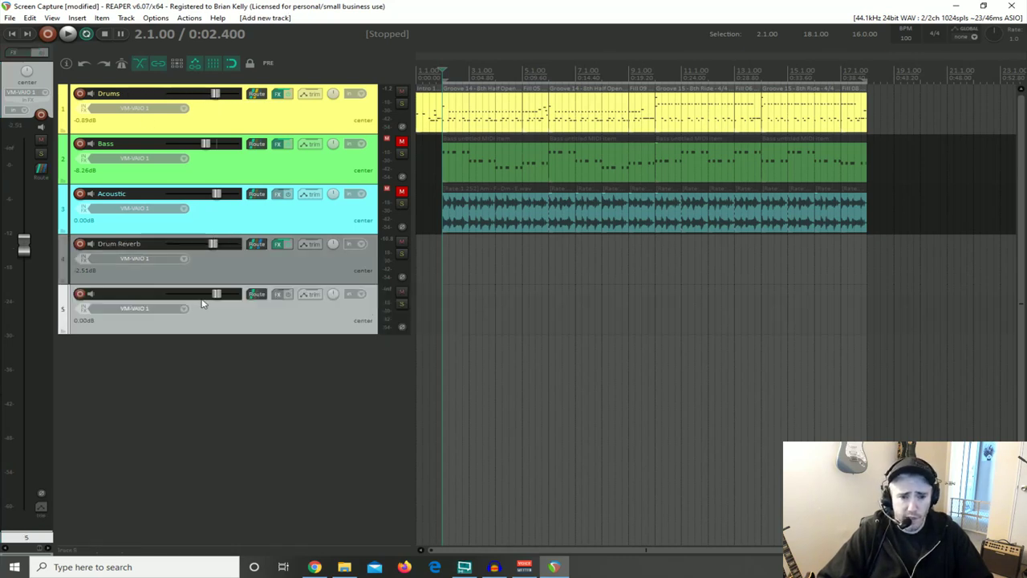
double_click(125, 294)
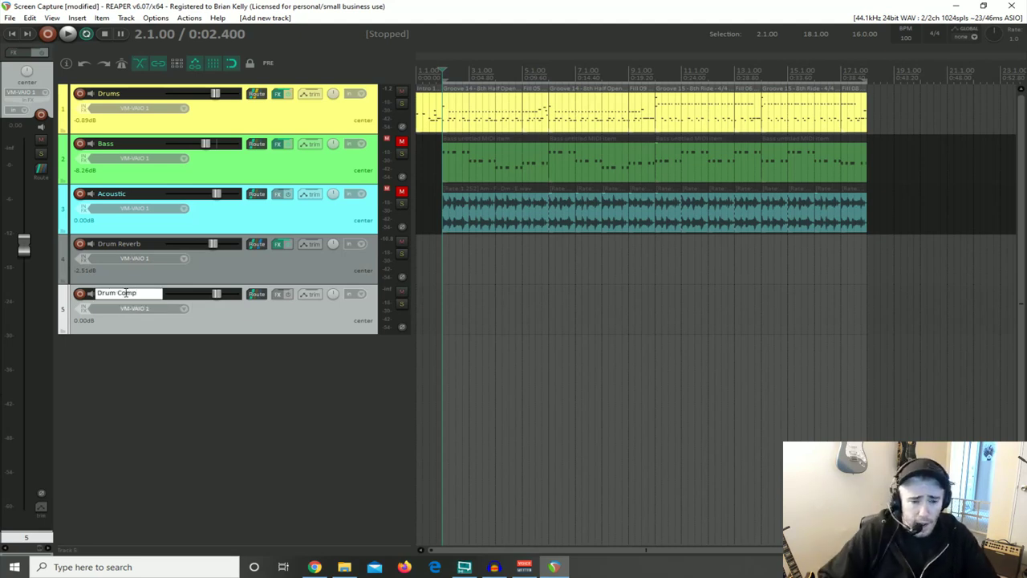
key(Return)
Add VST ReaComp (Cockos) to the Drum Comp track with a ratio of 4.23:1 and a threshold of -16.4 dB
click(277, 293)
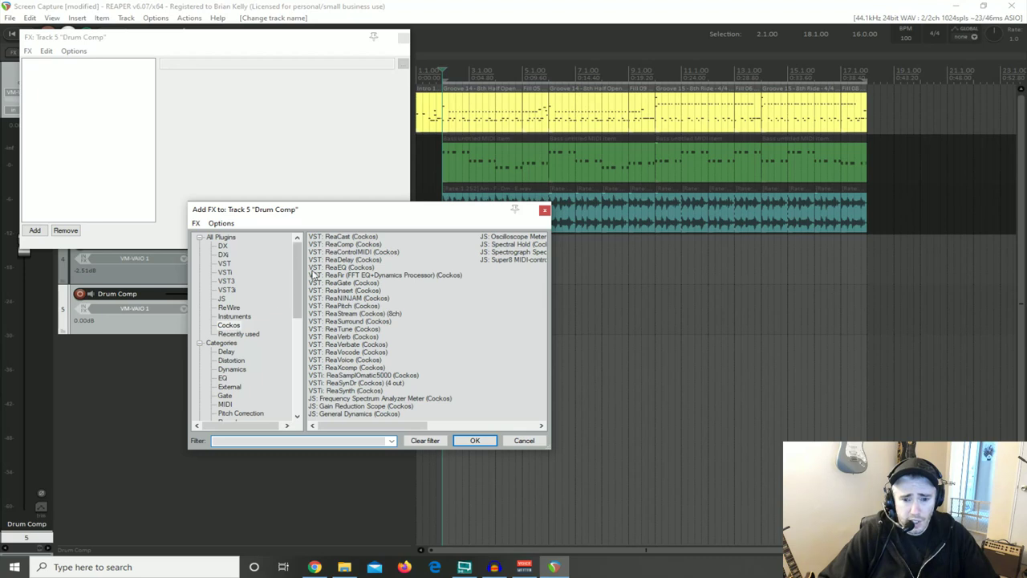
double_click(337, 245)
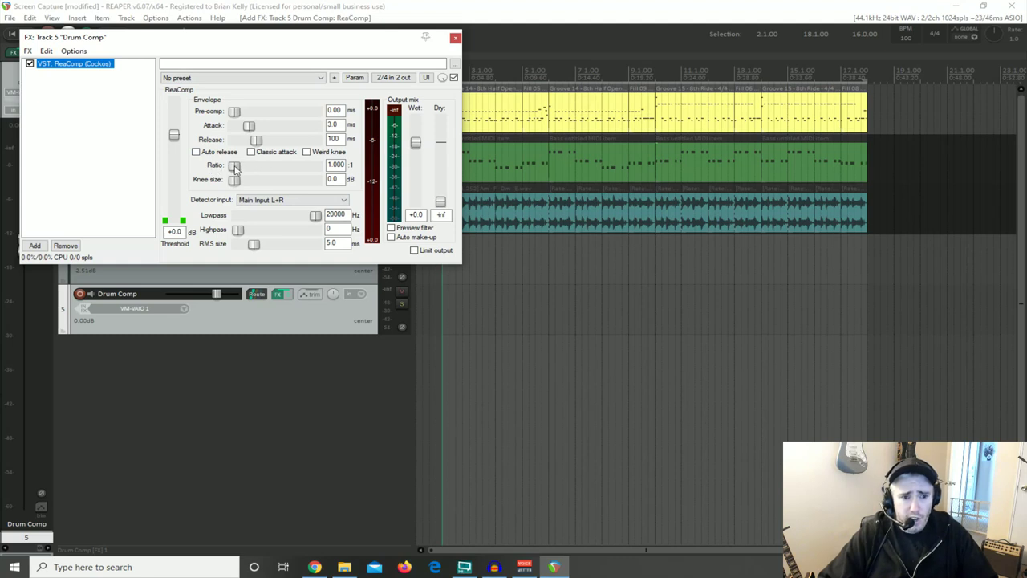
drag(234, 166, 265, 166)
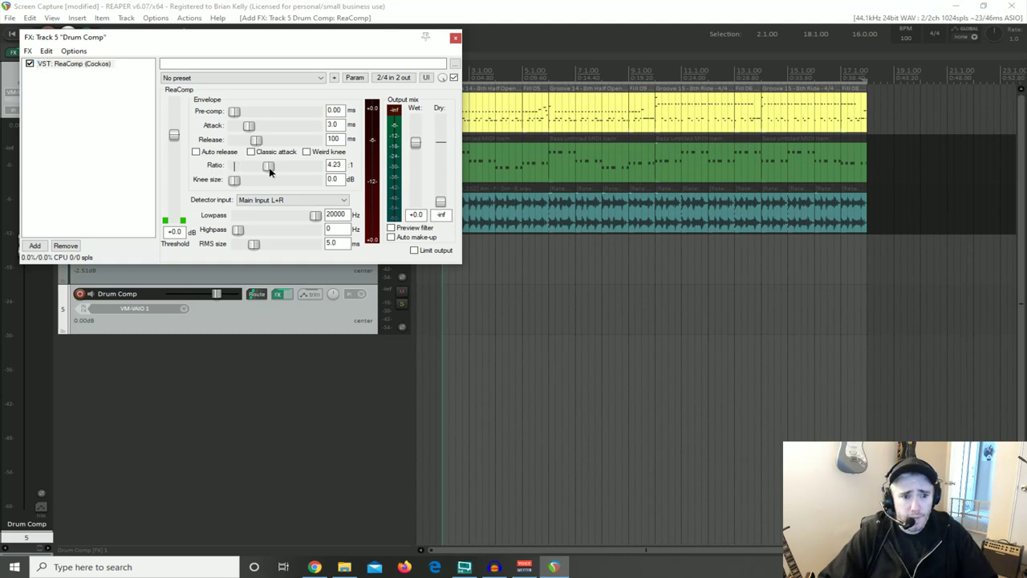
drag(269, 167, 271, 171)
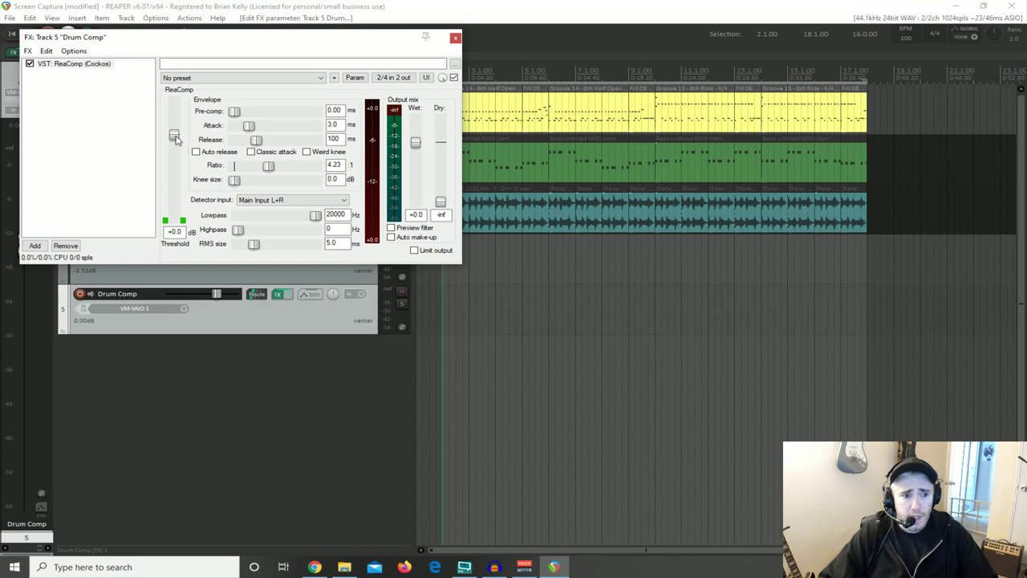
drag(173, 183, 175, 167)
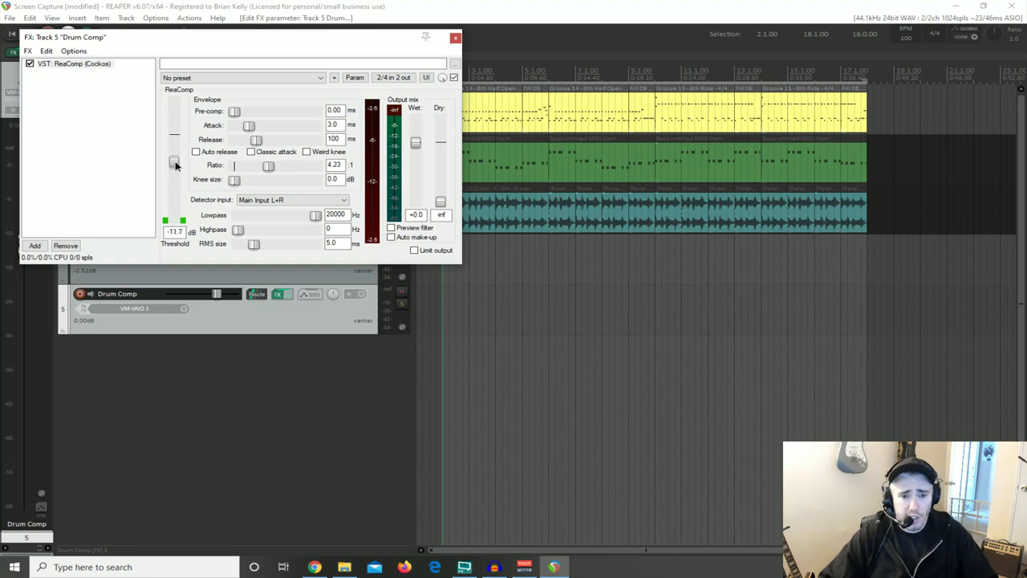
drag(178, 174, 177, 175)
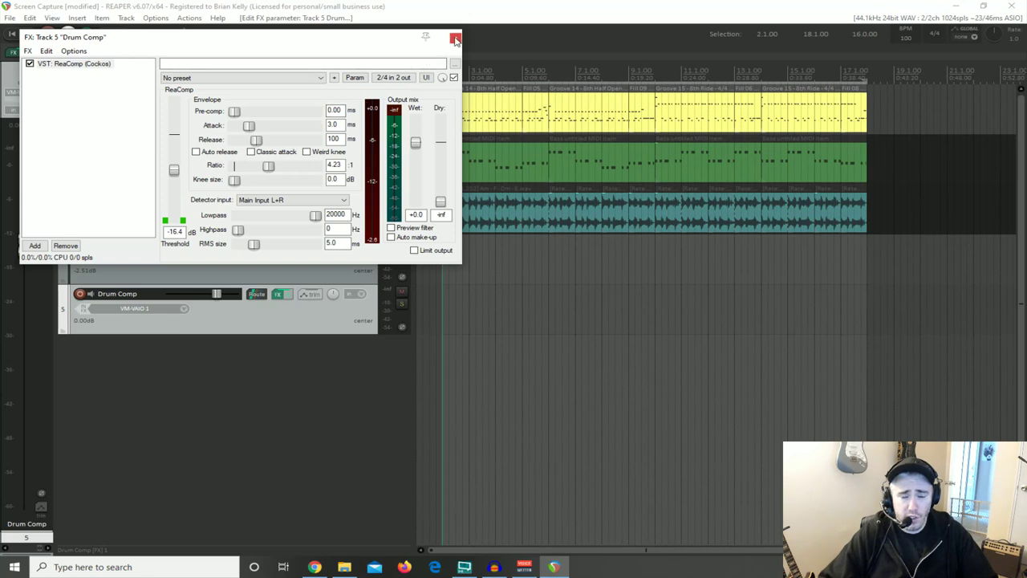
click(455, 39)
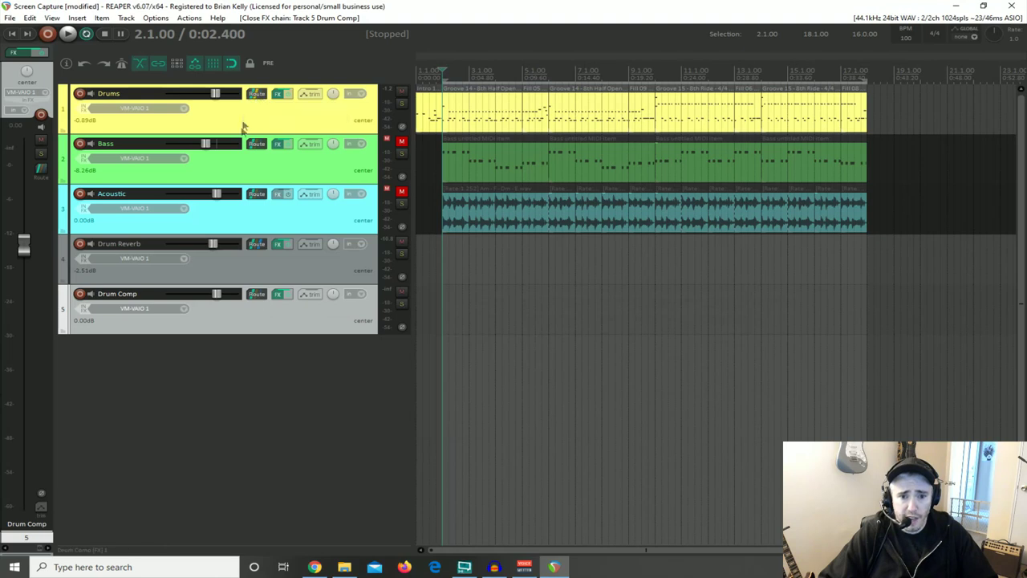
Route a send from the Drums track to Drum Comp and lower the Drum Comp volume to -inf
drag(256, 94, 263, 314)
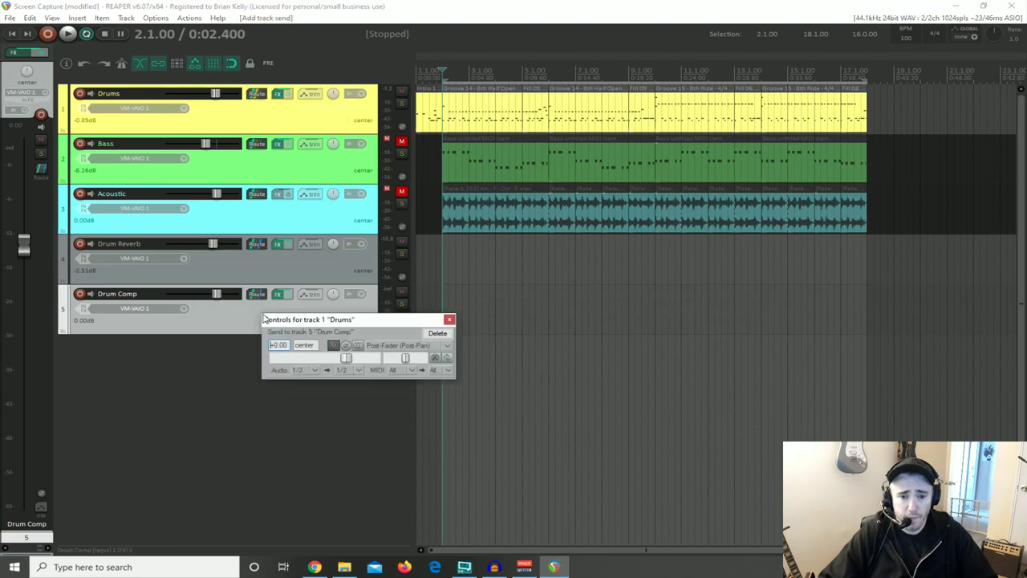
click(451, 320)
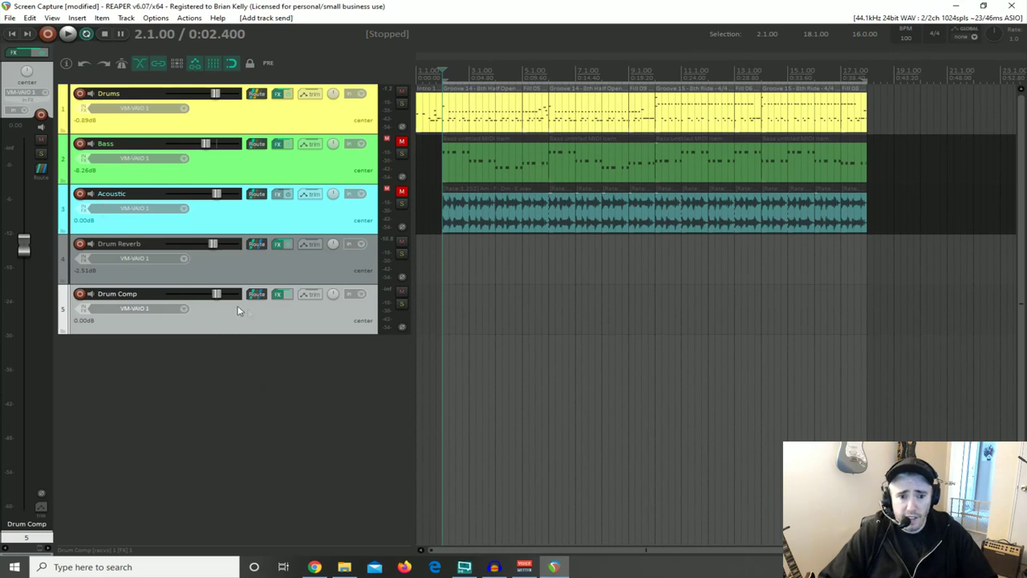
drag(216, 294, 169, 296)
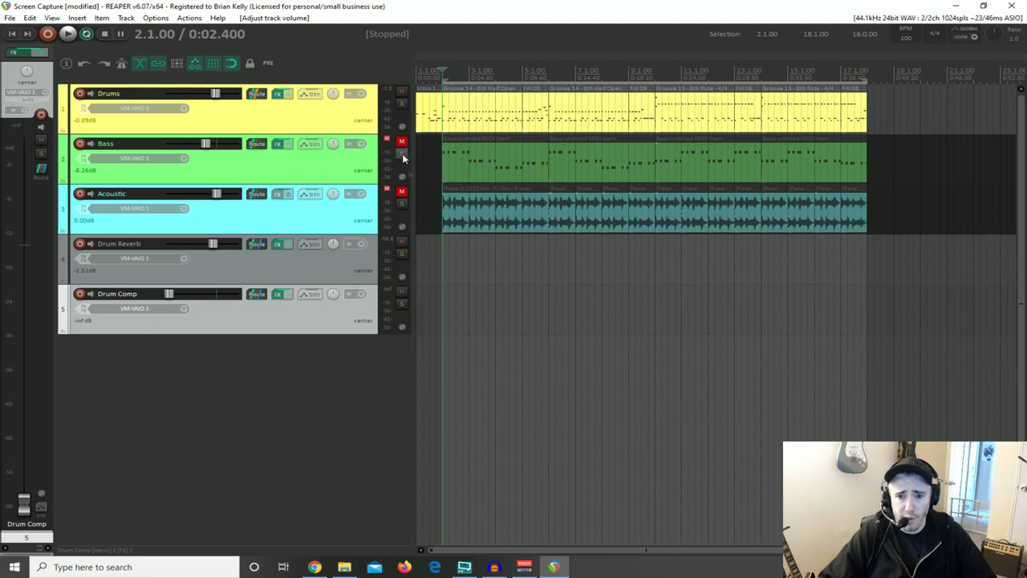
Play the drums, raise the Drum Comp volume to -4.27 dB and reopen its ReaComp settings
key(space)
drag(169, 295, 213, 302)
click(281, 296)
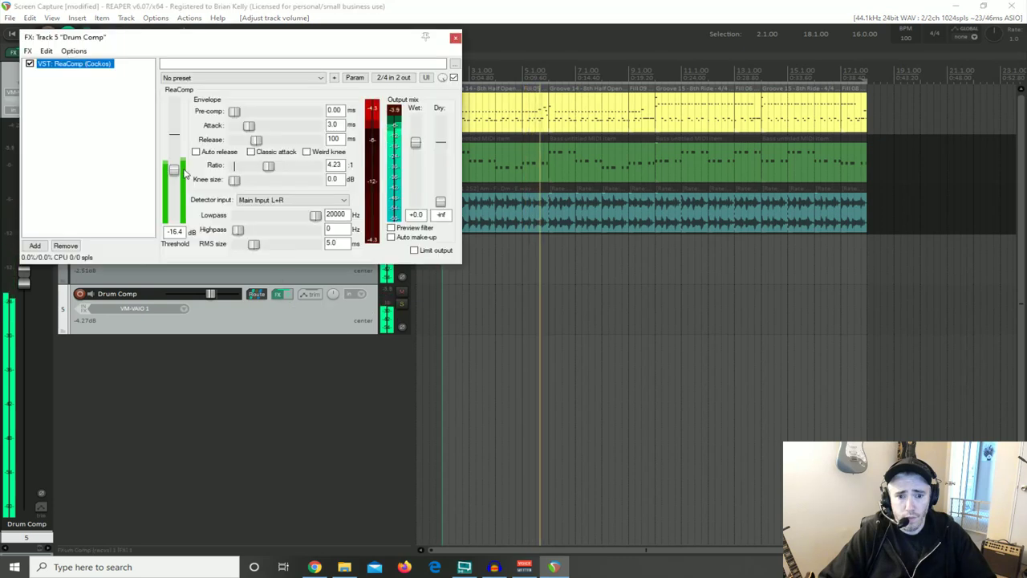
Lower the Drum Comp track's ReaComp threshold to -21.0 dB, set the track volume to -2.17 dB and stop playback
drag(175, 179, 175, 182)
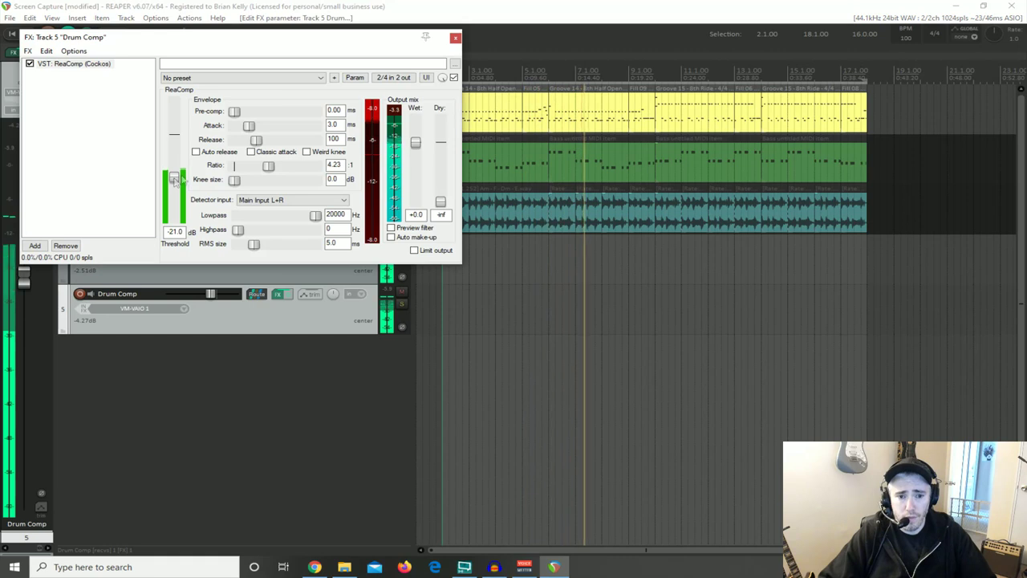
click(456, 38)
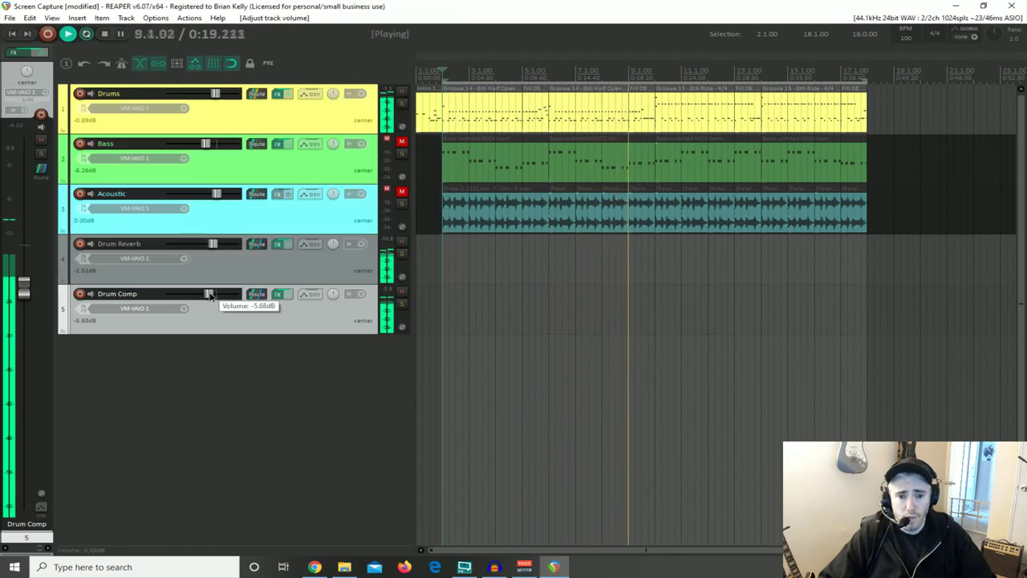
drag(211, 295, 214, 297)
key(space)
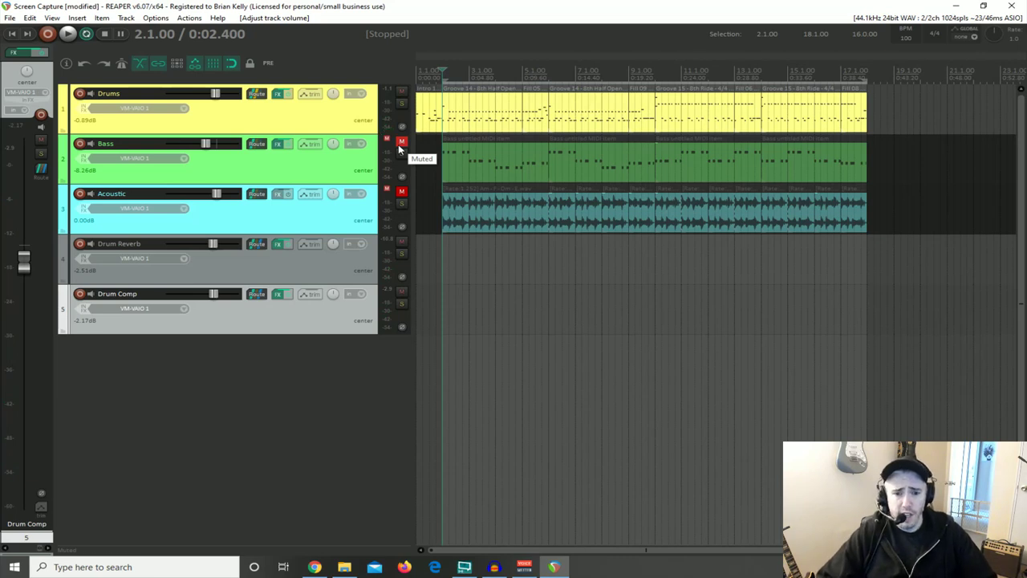
Play the drums while muting and unmuting the Drum Comp track to compare the sound with and without compression
click(400, 292)
key(space)
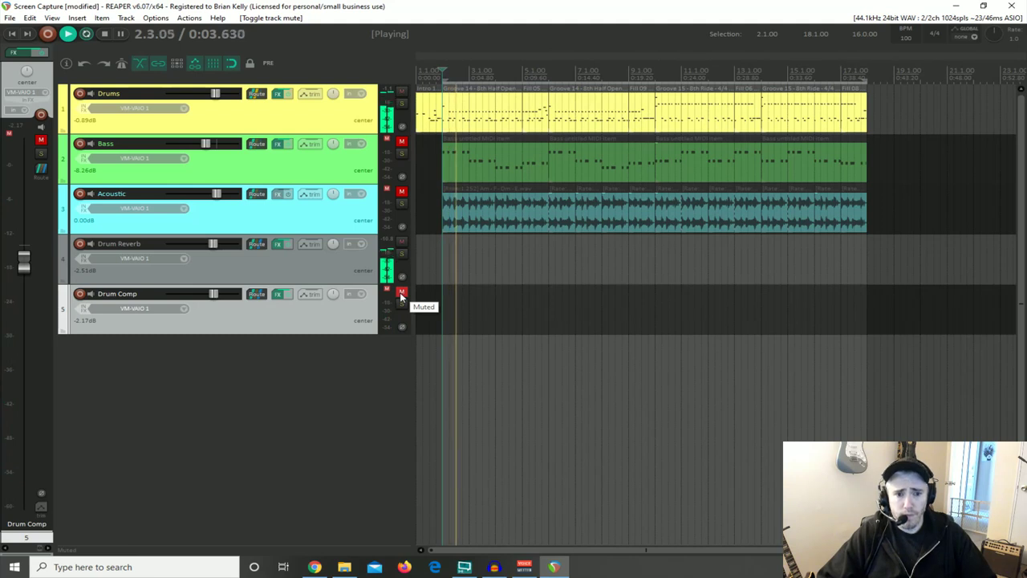
click(401, 294)
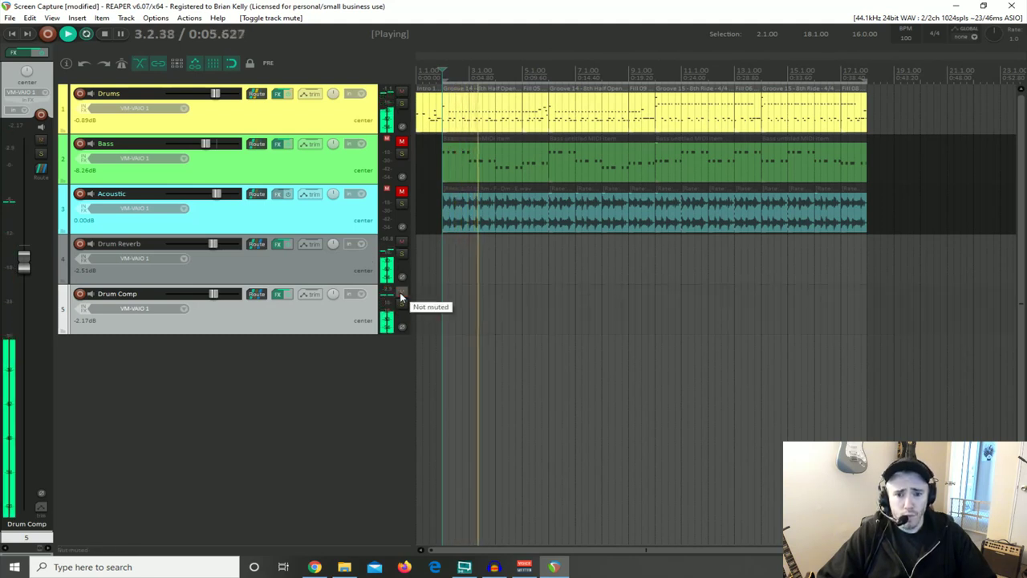
click(402, 295)
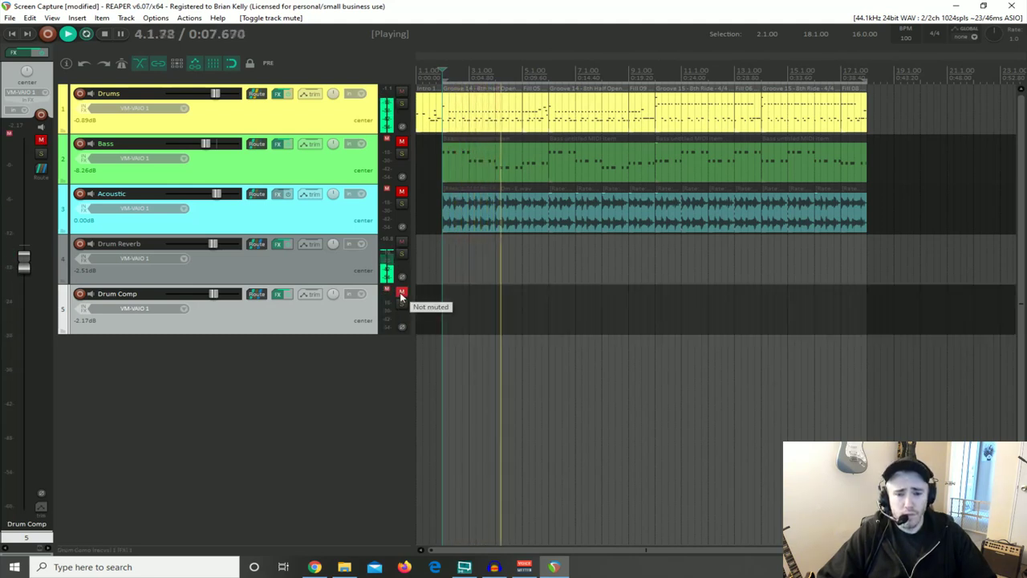
click(401, 294)
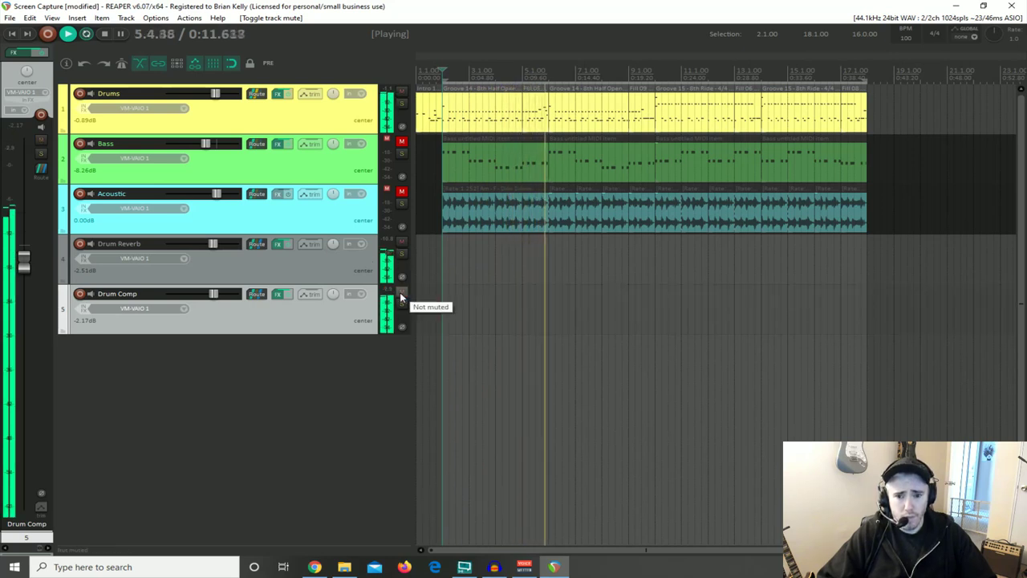
key(space)
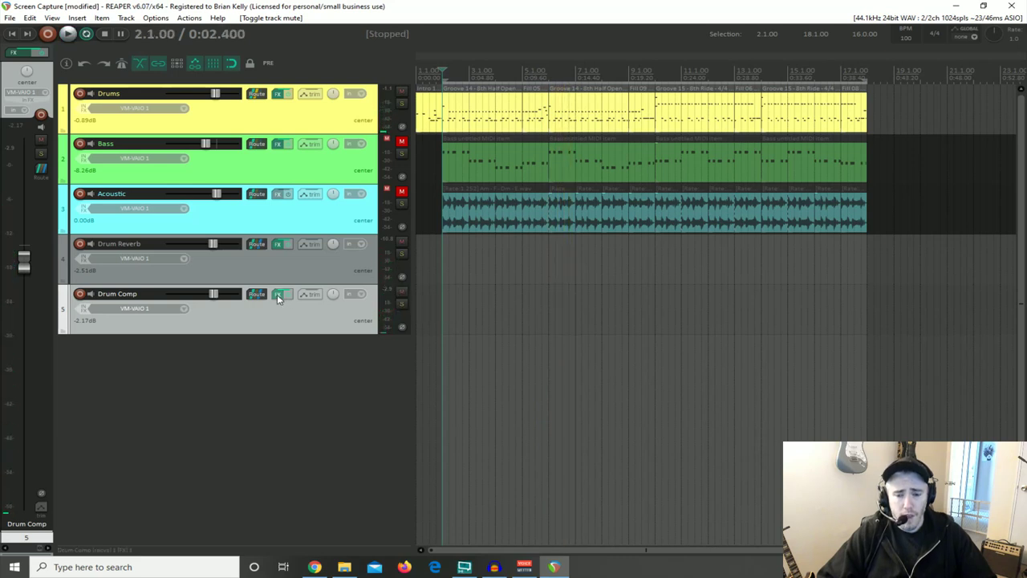
Unmute the Bass and Acoustic tracks and play the full mix
click(401, 142)
click(401, 194)
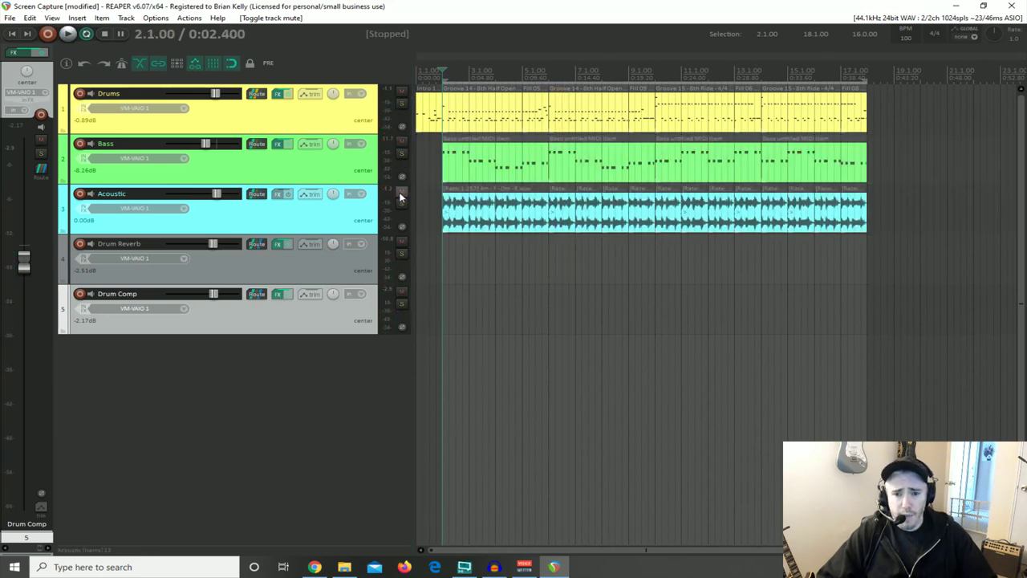
key(space)
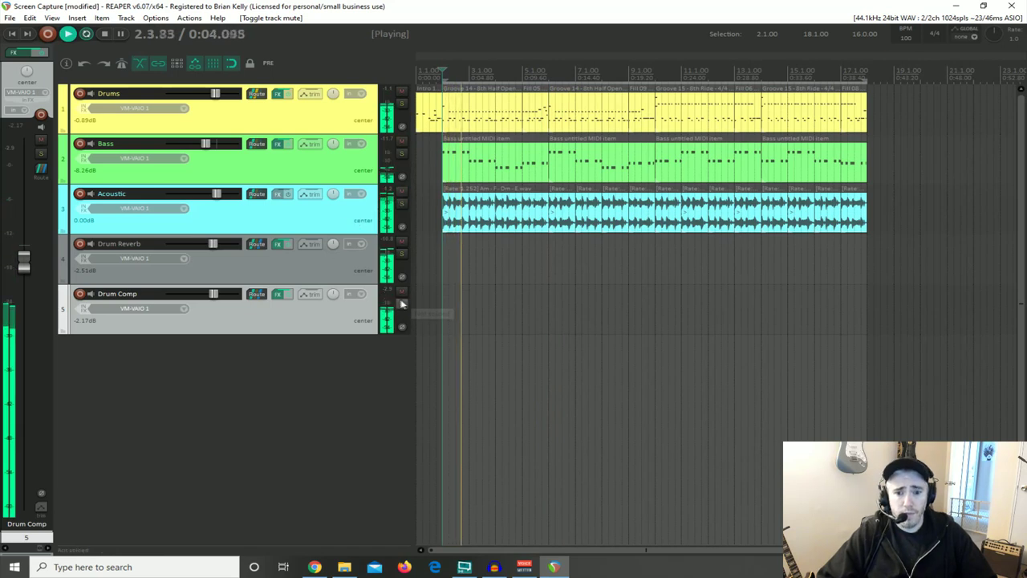
Set the Drum Comp volume to -3.53 dB and its ReaComp threshold to about -18.6 dB
drag(214, 294, 212, 295)
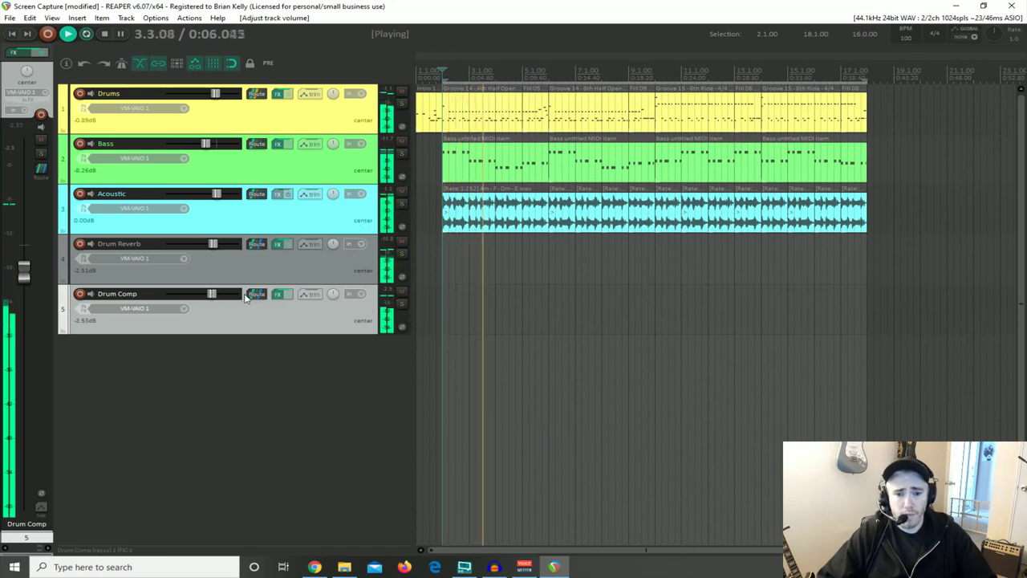
click(278, 294)
drag(175, 181, 175, 179)
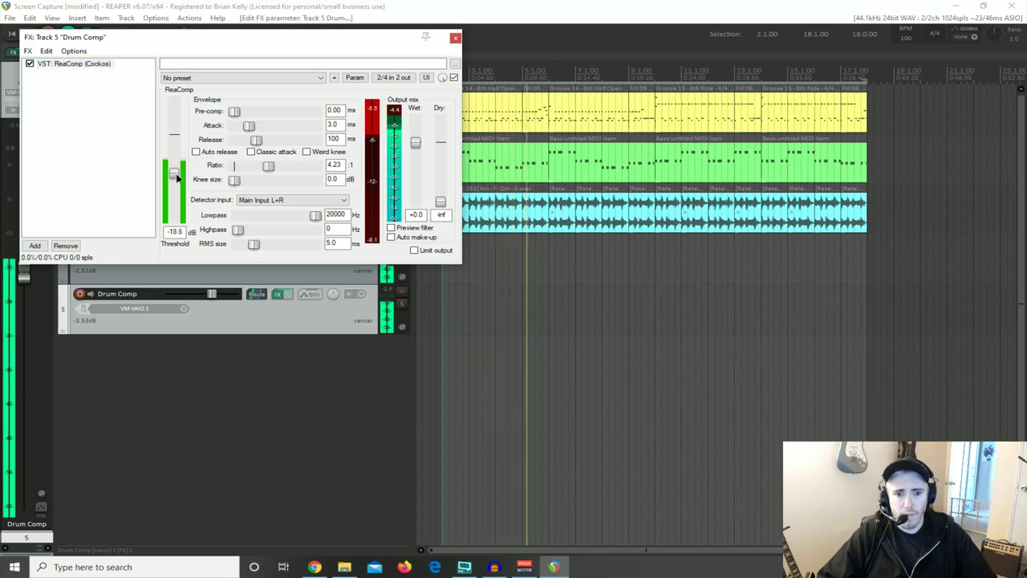
click(456, 39)
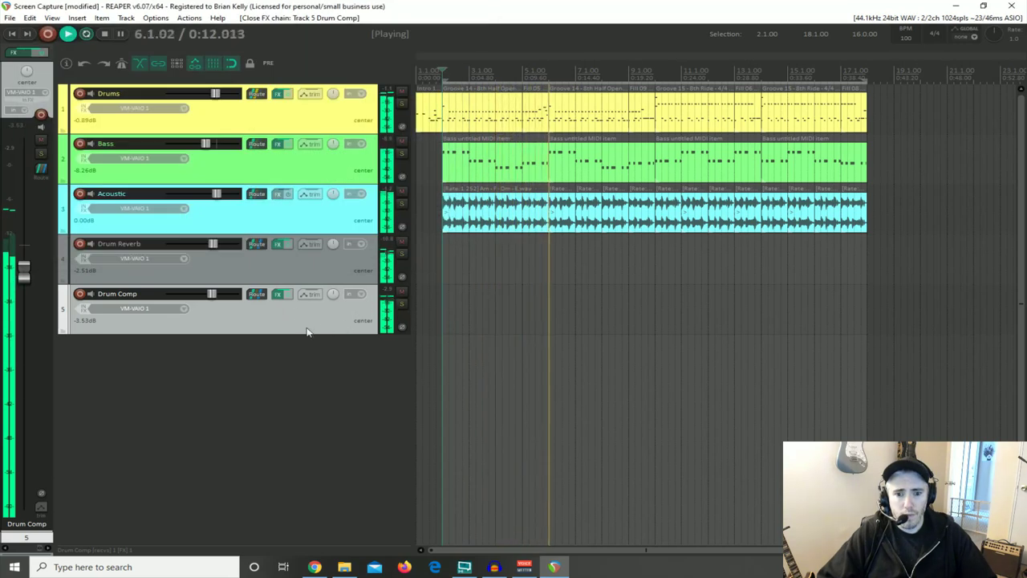
Raise the Drum Reverb volume to -0.80 dB, lower the Drums volume to -2.22 dB and stop playback
drag(218, 247, 221, 246)
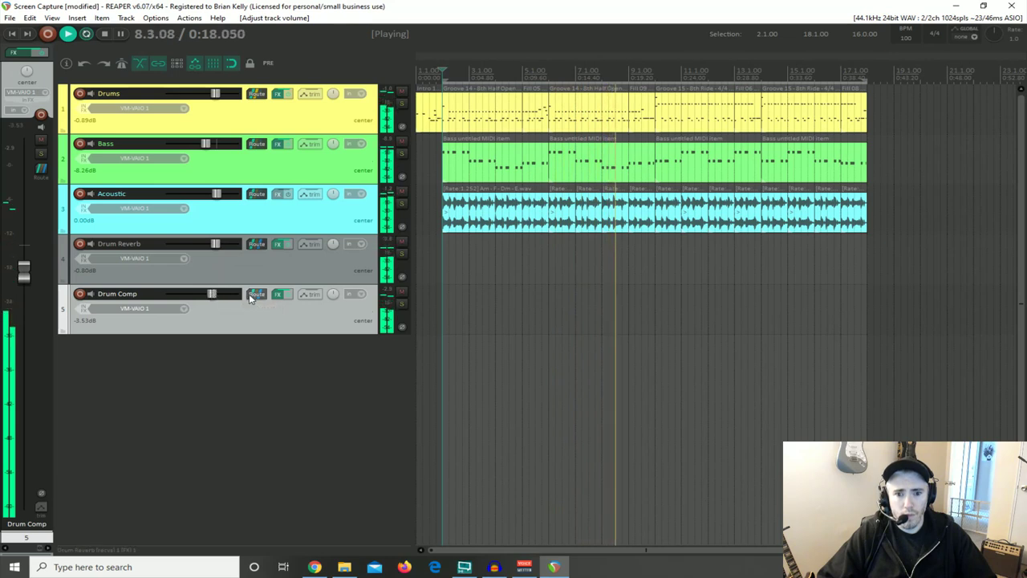
drag(214, 98, 213, 97)
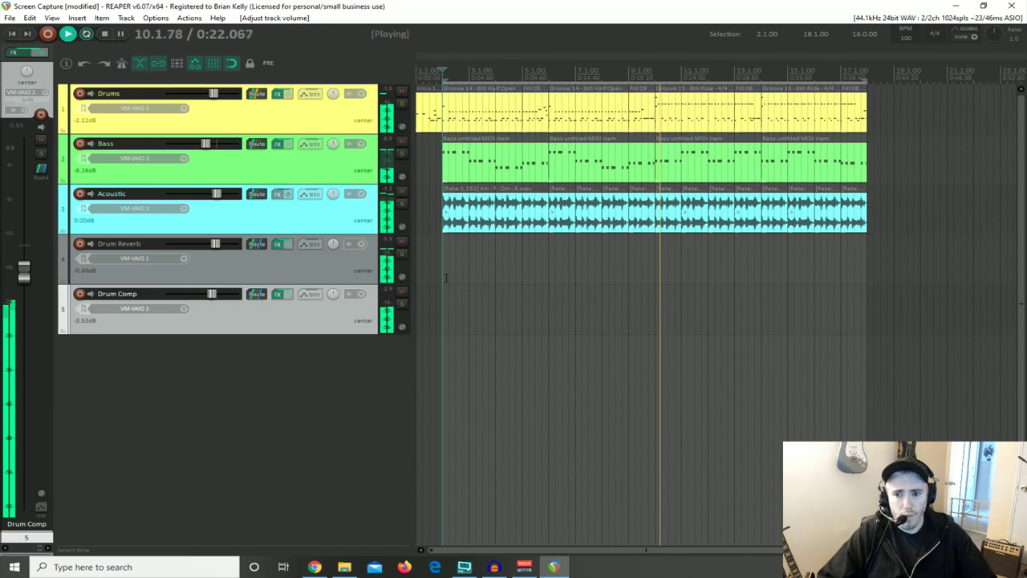
key(space)
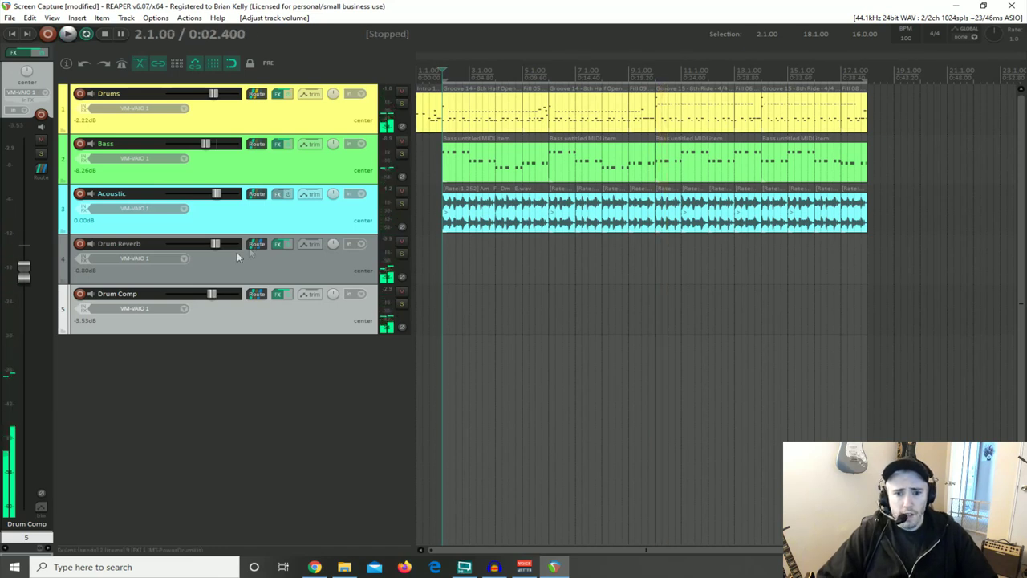
mouse_move(255, 249)
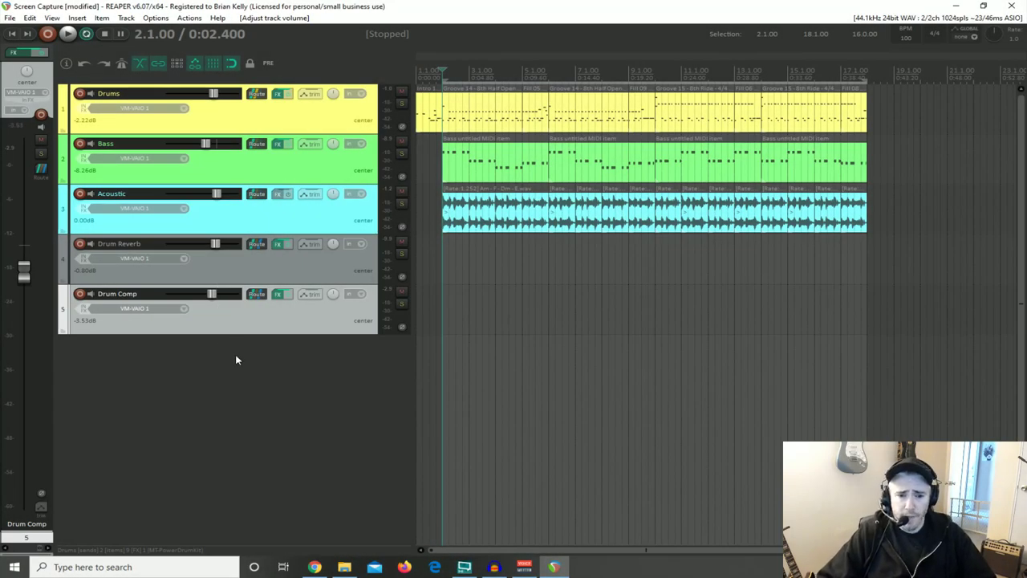
Add a new track below Drum Comp and name it Synth
double_click(235, 356)
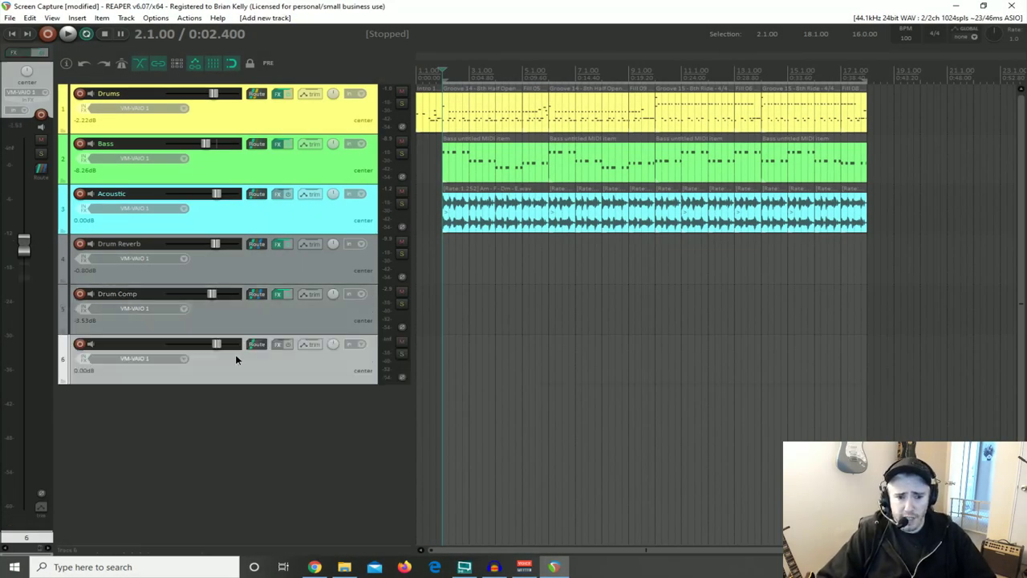
double_click(139, 345)
text(Synth)
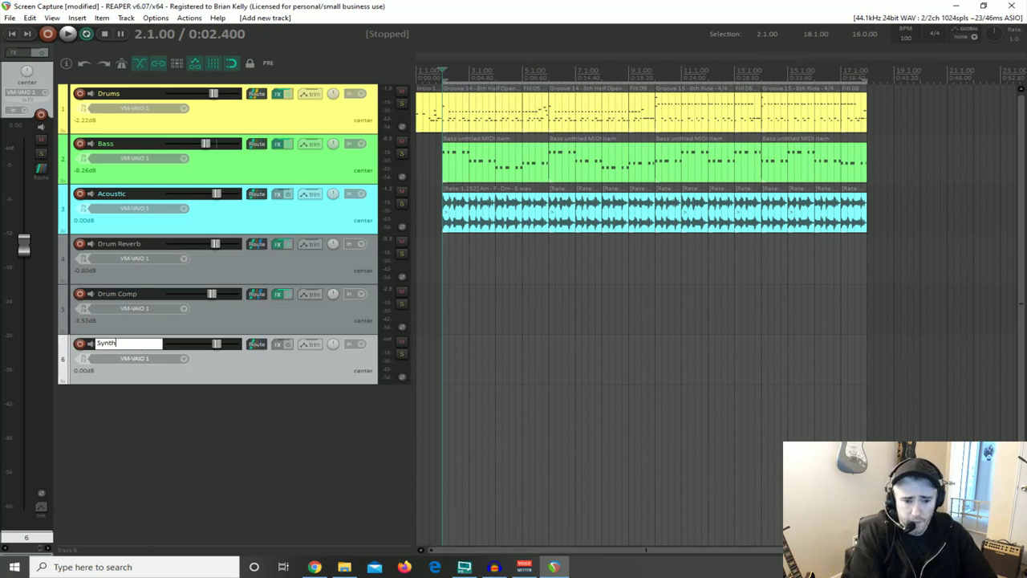
click(267, 385)
Color the Synth track pink (red 255, green 128, blue 192) and move it between Bass and Acoustic
click(257, 377)
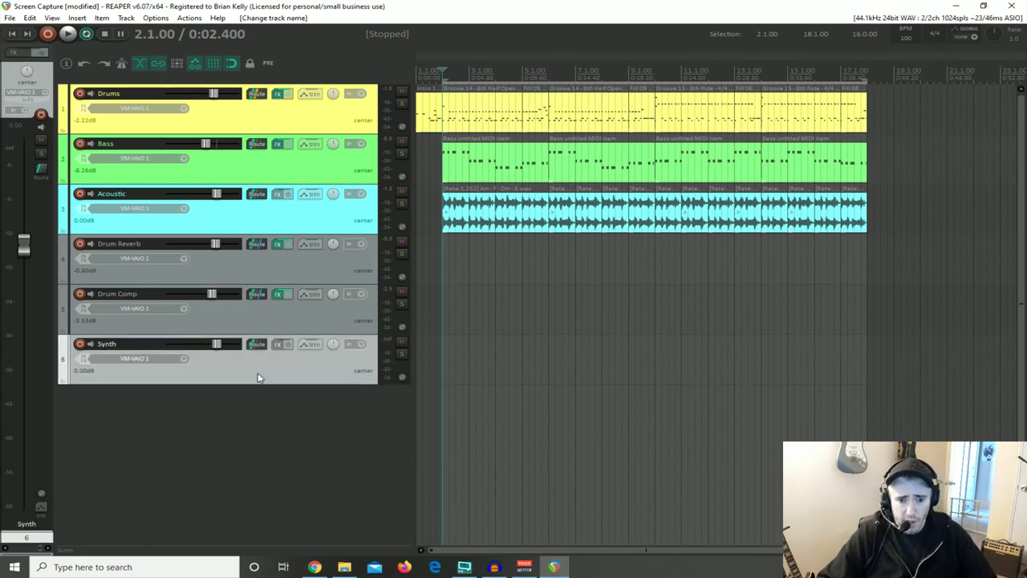
right_click(258, 378)
mouse_move(313, 265)
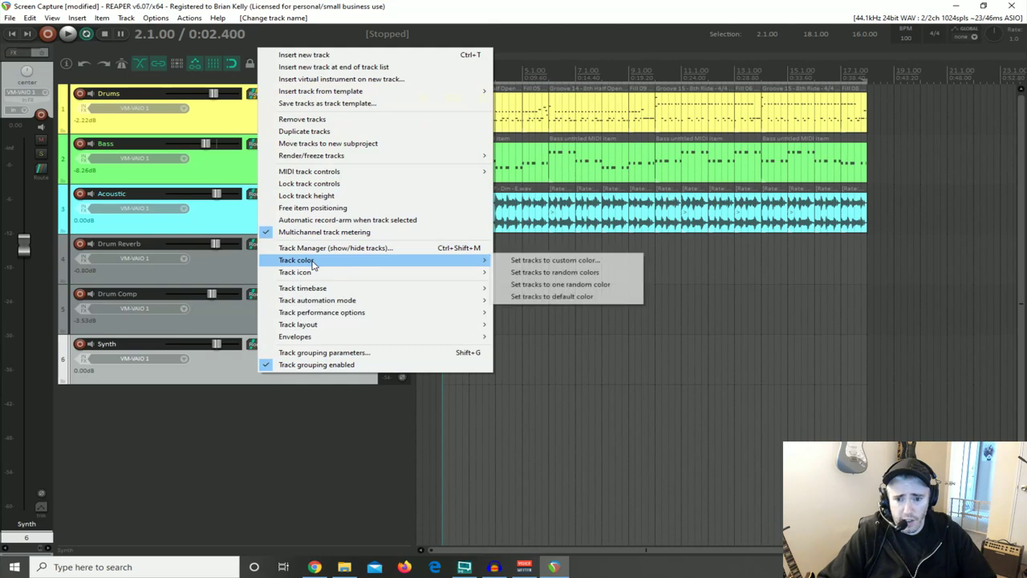
click(553, 260)
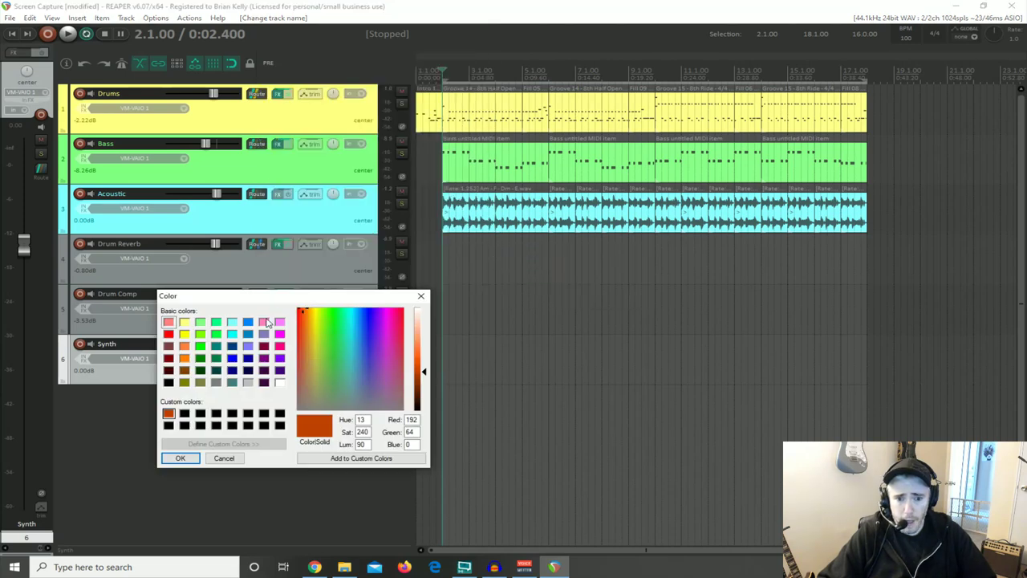
click(265, 321)
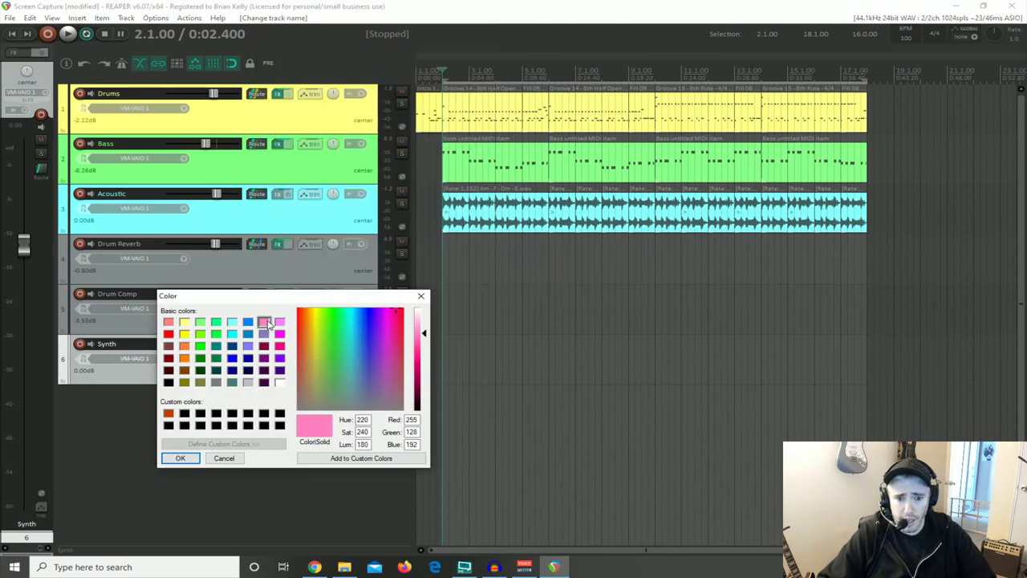
click(181, 457)
drag(254, 375, 258, 193)
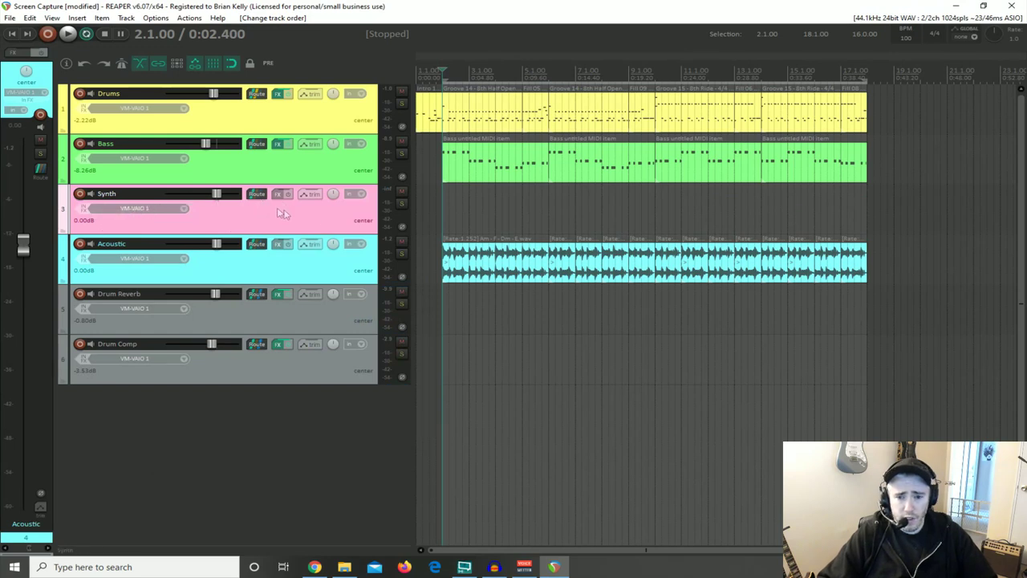
Clear the time selection and draw an empty MIDI item on the Synth track from bar 2 to bar 6
click(444, 228)
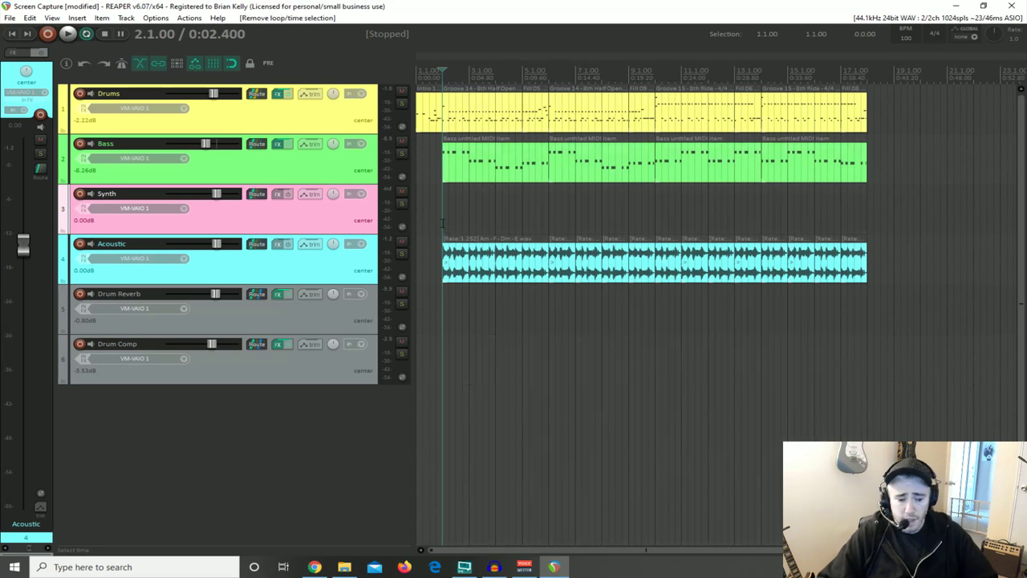
click(444, 221)
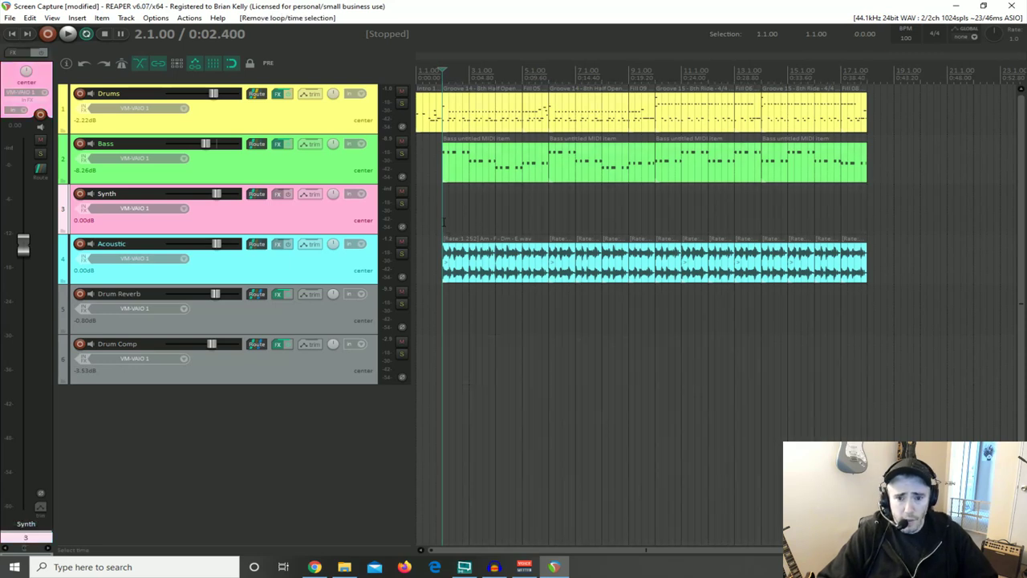
mouse_move(444, 221)
mouse_down()
mouse_move(464, 211)
mouse_move(549, 210)
mouse_move(545, 223)
mouse_up()
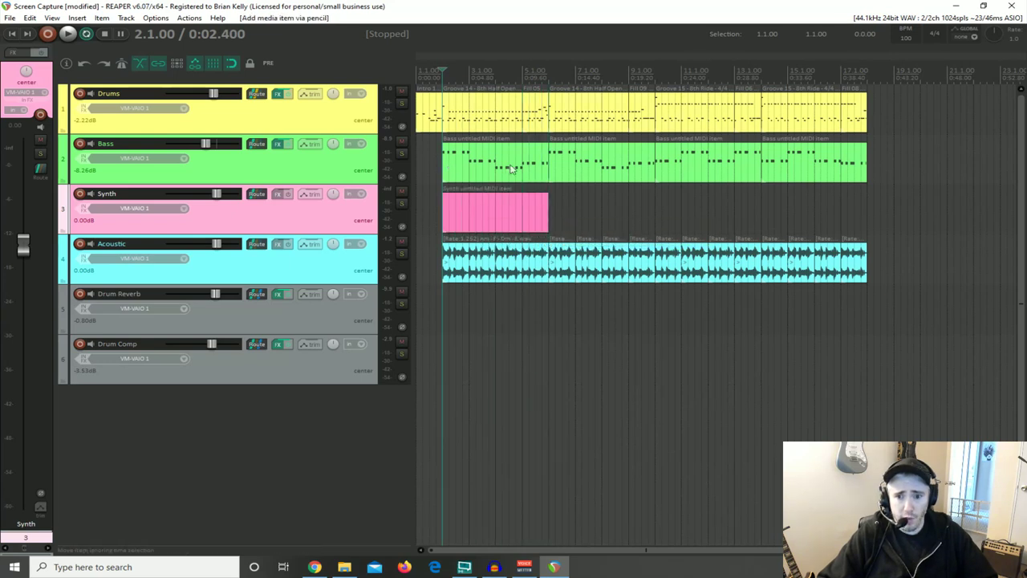
Add the VSTi TAL NoiseMaker instrument to the Synth track and close its FX window
click(278, 196)
click(230, 316)
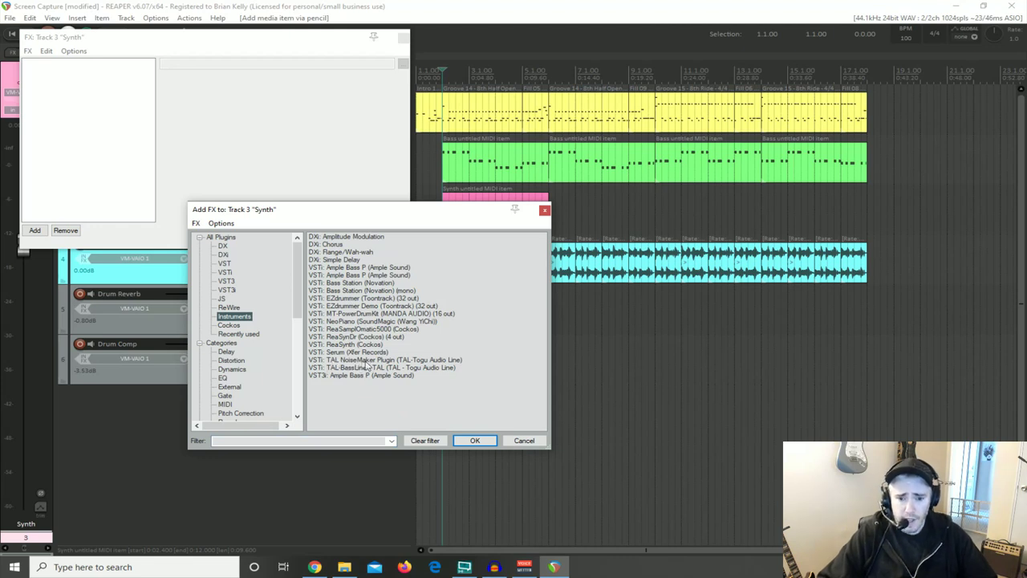
double_click(343, 361)
drag(273, 44, 323, 122)
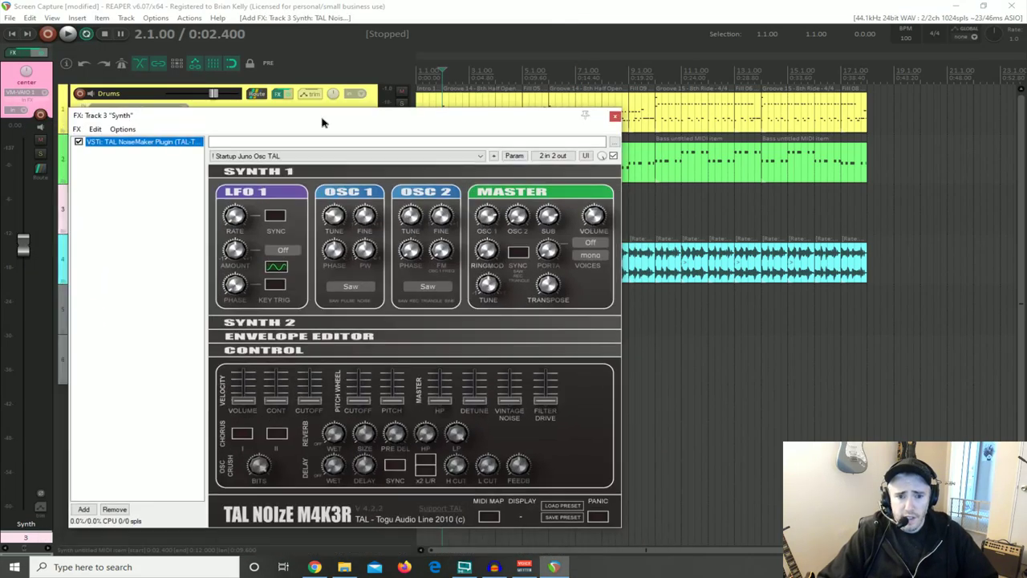
click(615, 116)
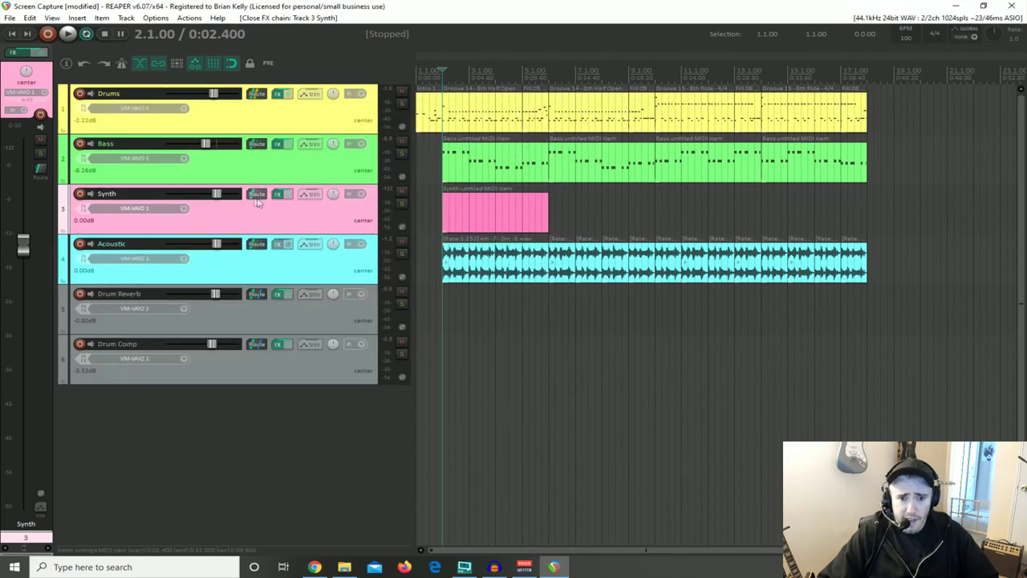
Open the Synth MIDI item for editing, audition A1 and A2, and insert a 1/16 A2 note at the start of bar 2
double_click(474, 218)
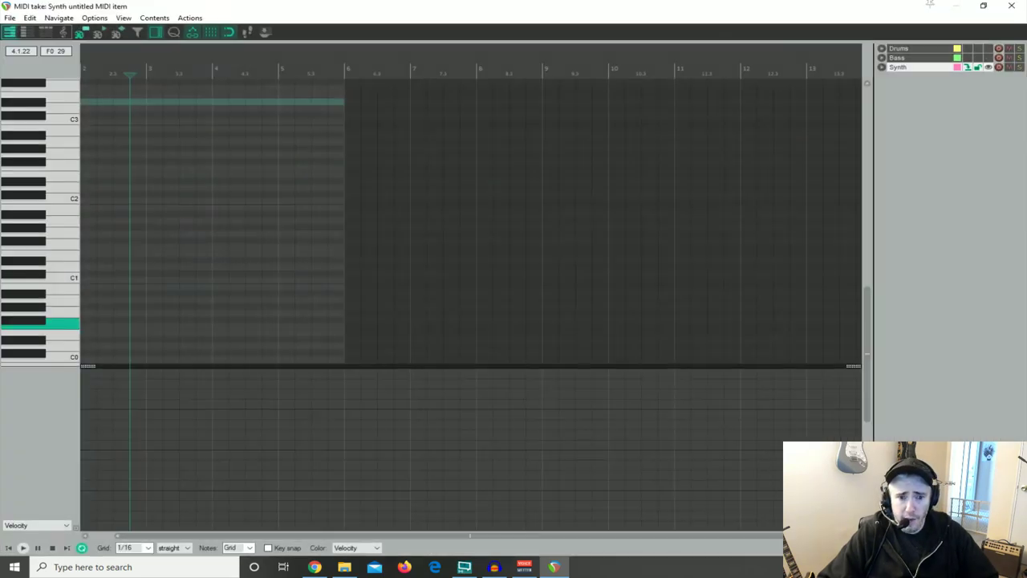
scroll(115, 233, up, 2)
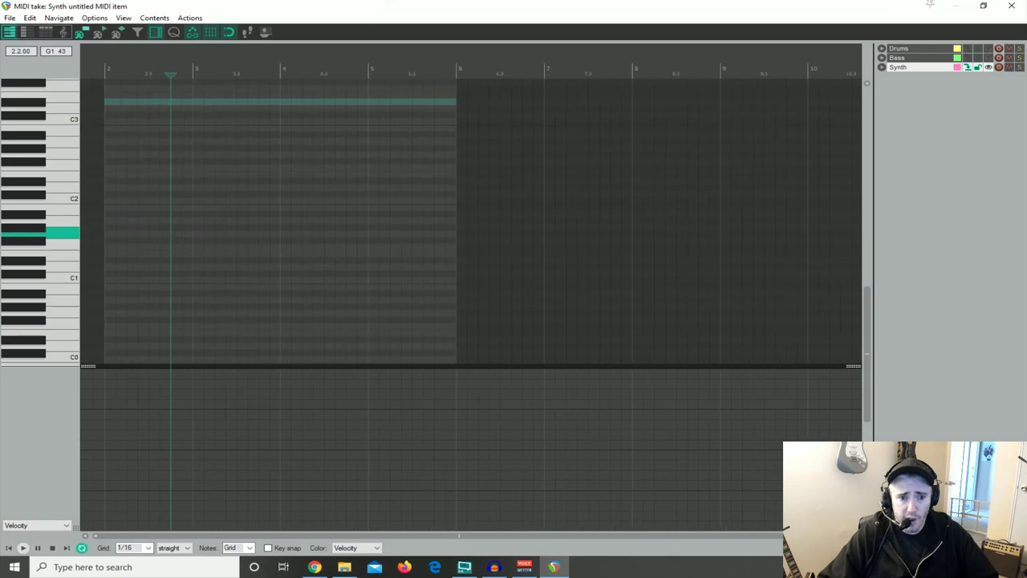
click(63, 225)
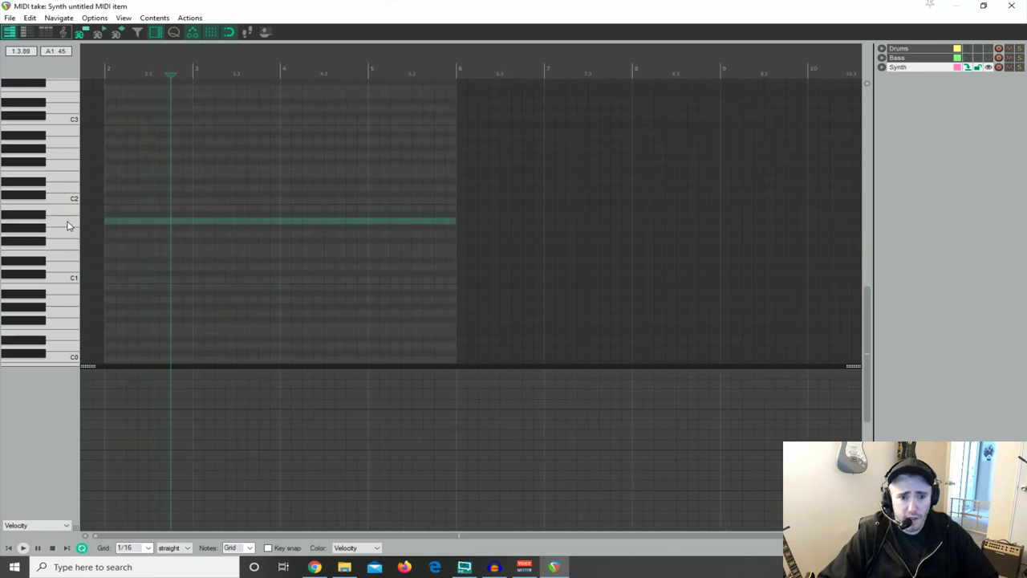
click(66, 149)
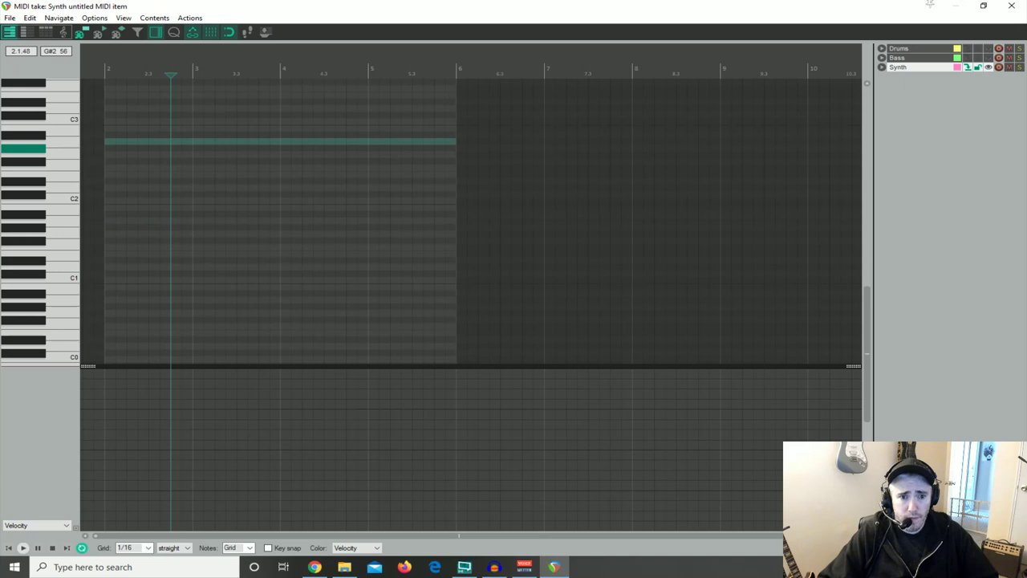
scroll(66, 149, up, 1)
double_click(109, 141)
click(77, 146)
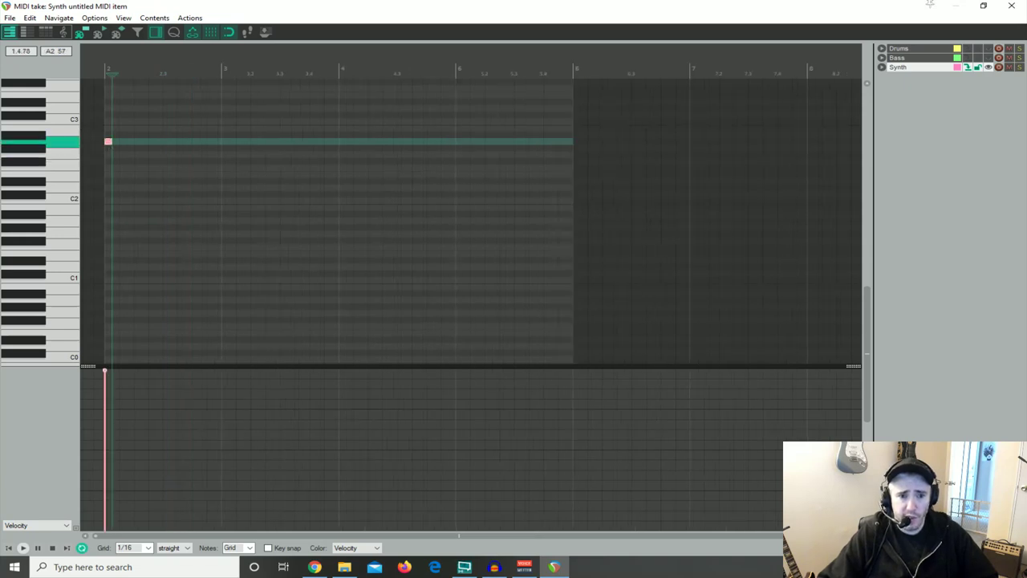
Extend the A2 note to one bar, add bar-long F2, D3 and E2 notes in bars 3, 4 and 5, and close the MIDI editor
drag(112, 141, 298, 167)
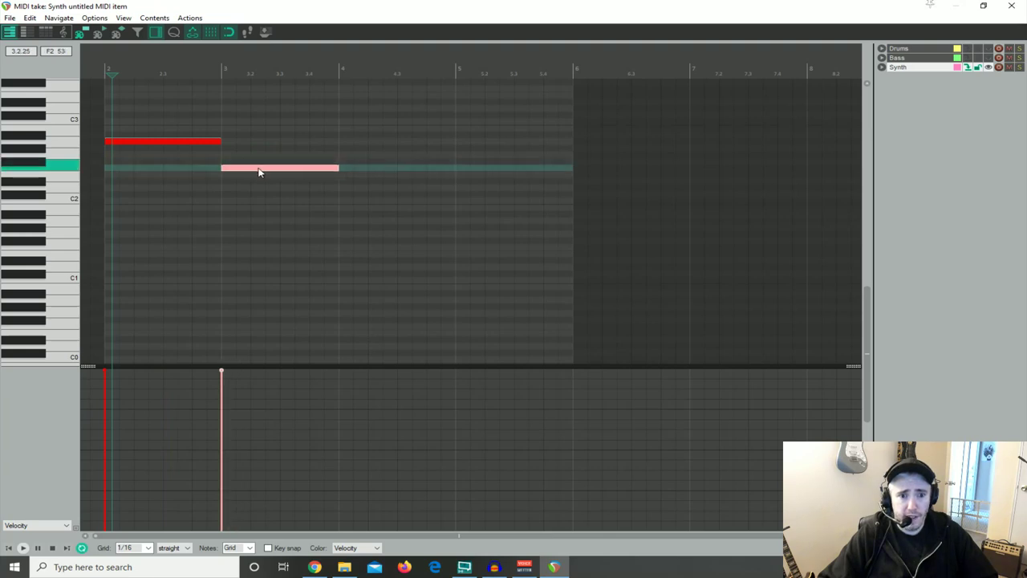
drag(298, 167, 415, 109)
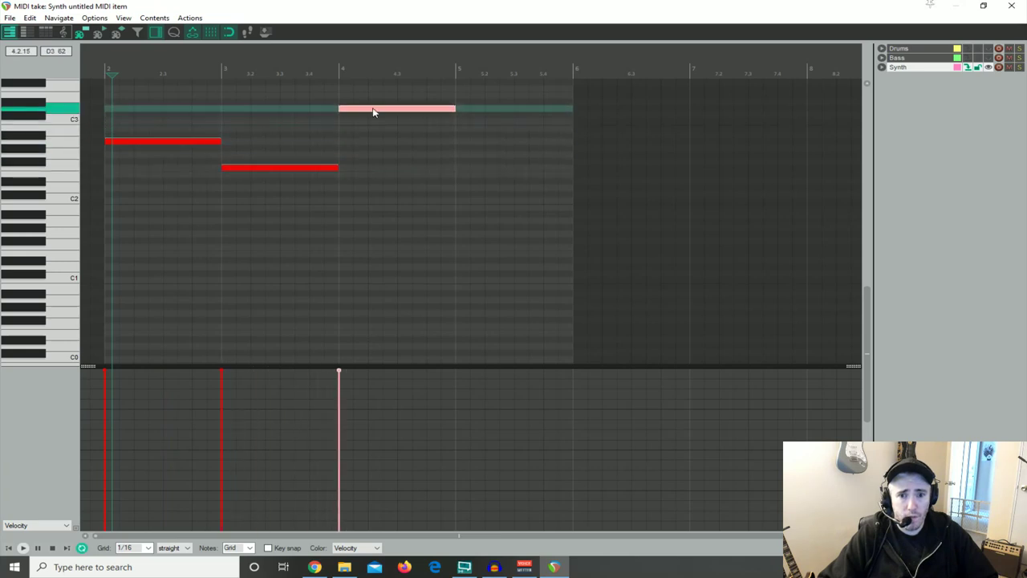
drag(370, 108, 492, 175)
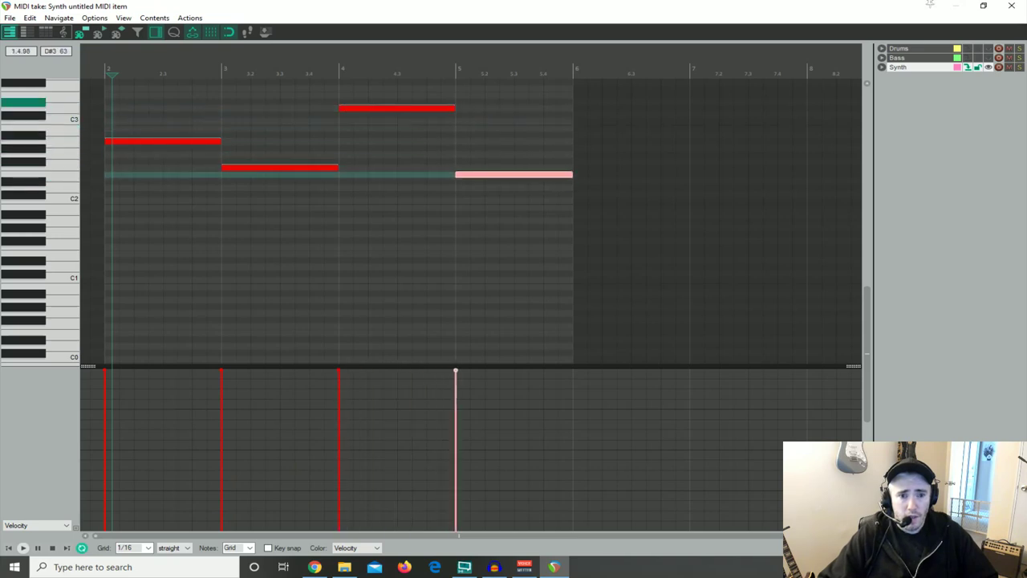
click(1011, 5)
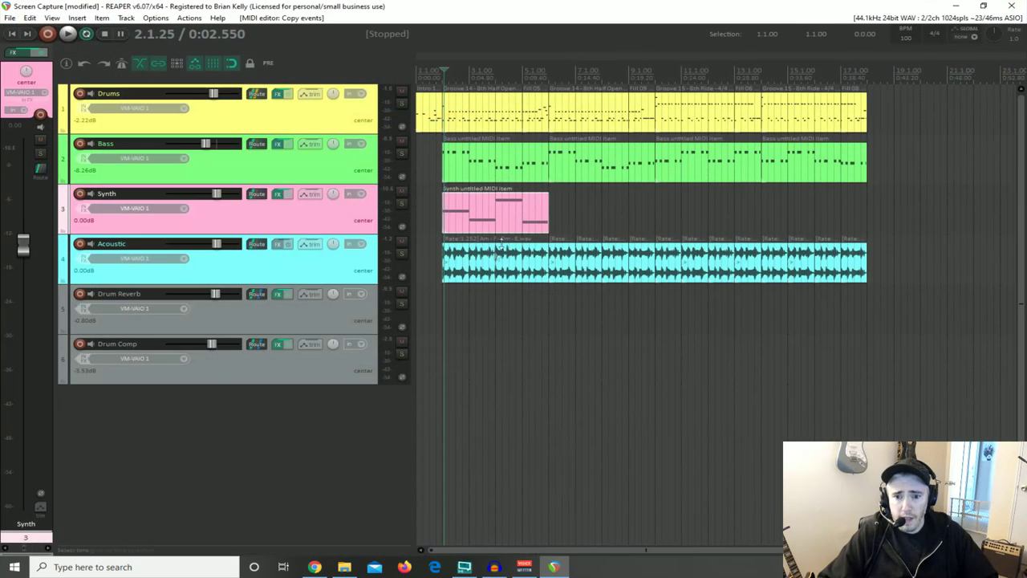
Deselect the Synth item and set the time selection from bar 2 to bar 6
scroll(470, 300, up, 3)
key(Escape)
click(483, 306)
click(490, 313)
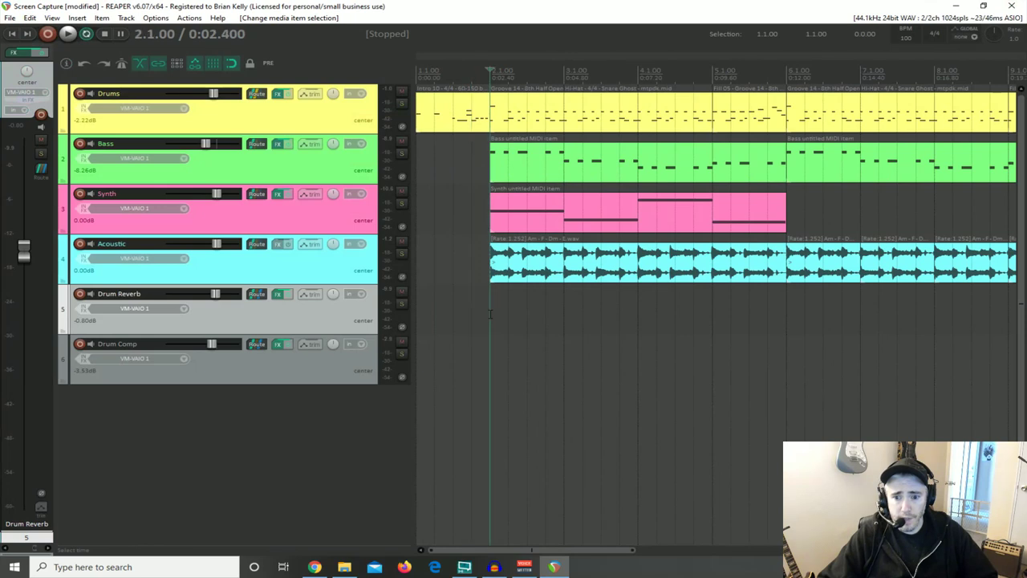
drag(490, 314, 790, 316)
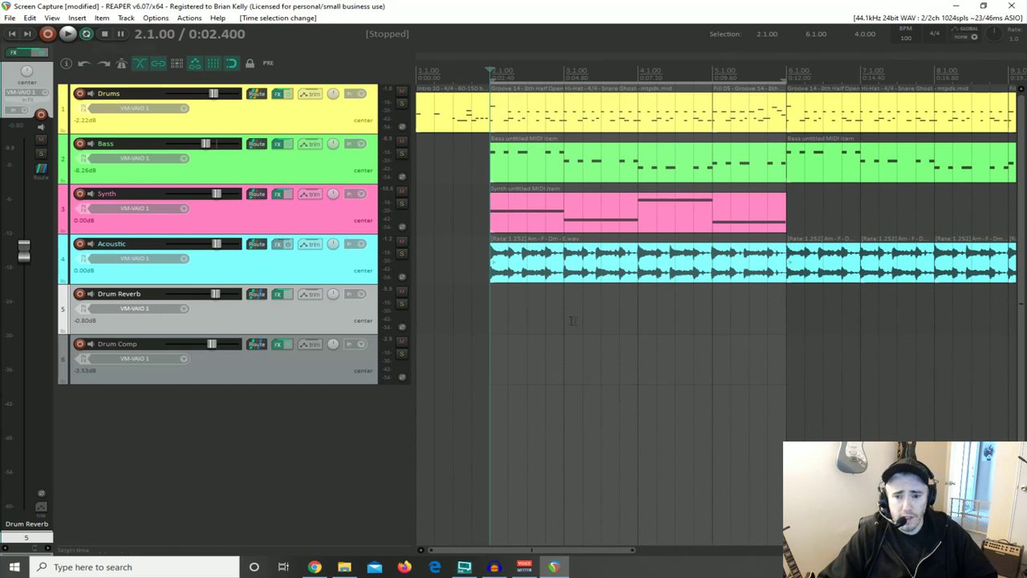
Lower the Synth track's volume to -2.17 dB, start loop playback and open the track's FX window
scroll(538, 333, down, 2)
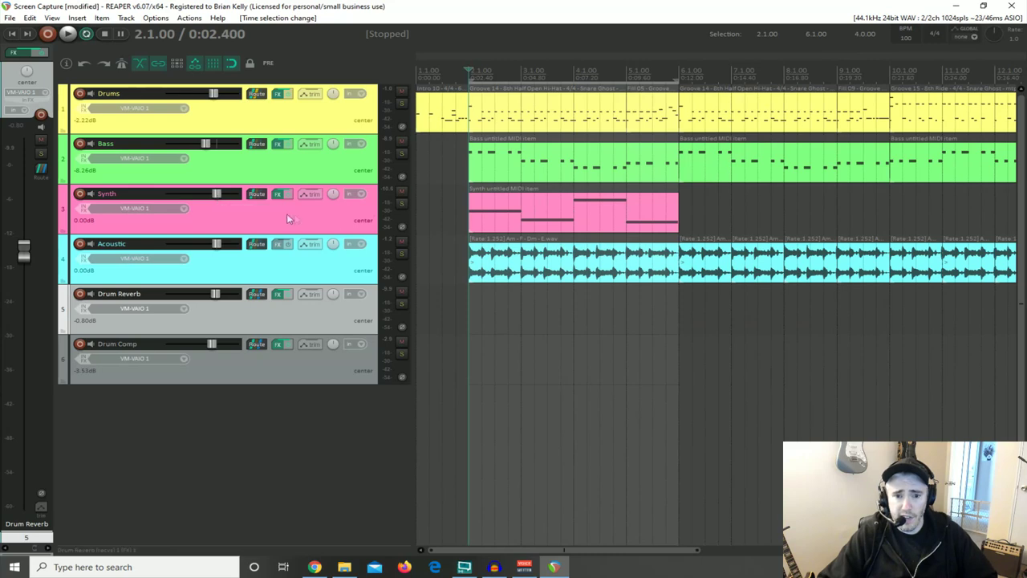
drag(218, 201, 213, 200)
key(space)
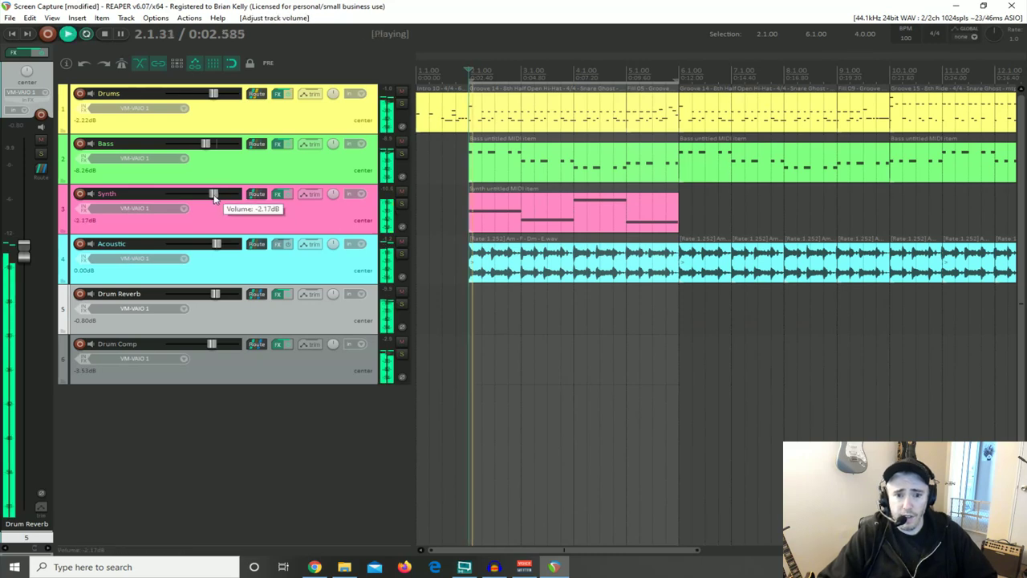
click(278, 196)
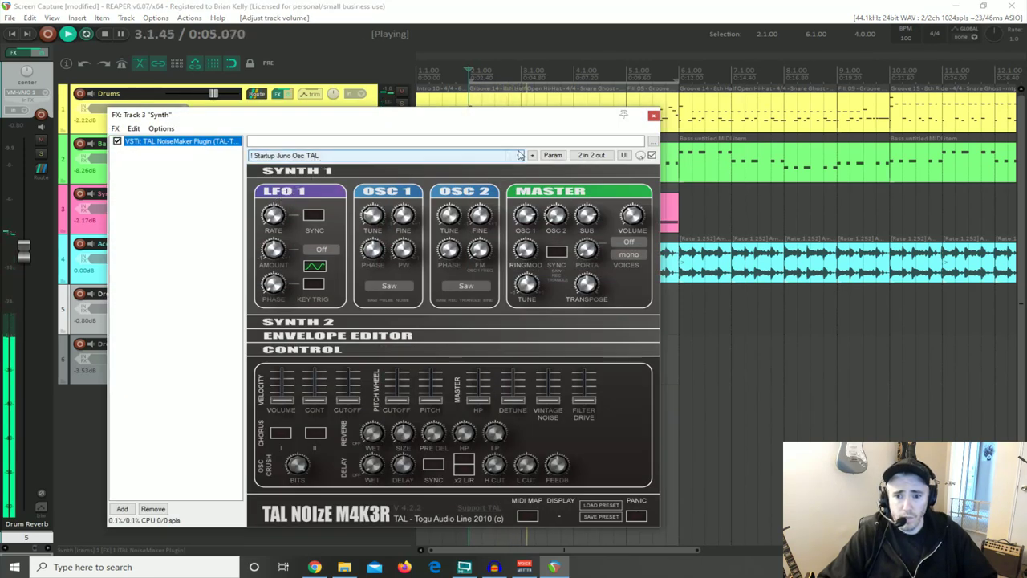
Audition the TAL NoiseMaker bass presets BS FM Pulse Train TAL and BS Tripple Wobbler TAL
click(505, 155)
scroll(305, 271, down, 4)
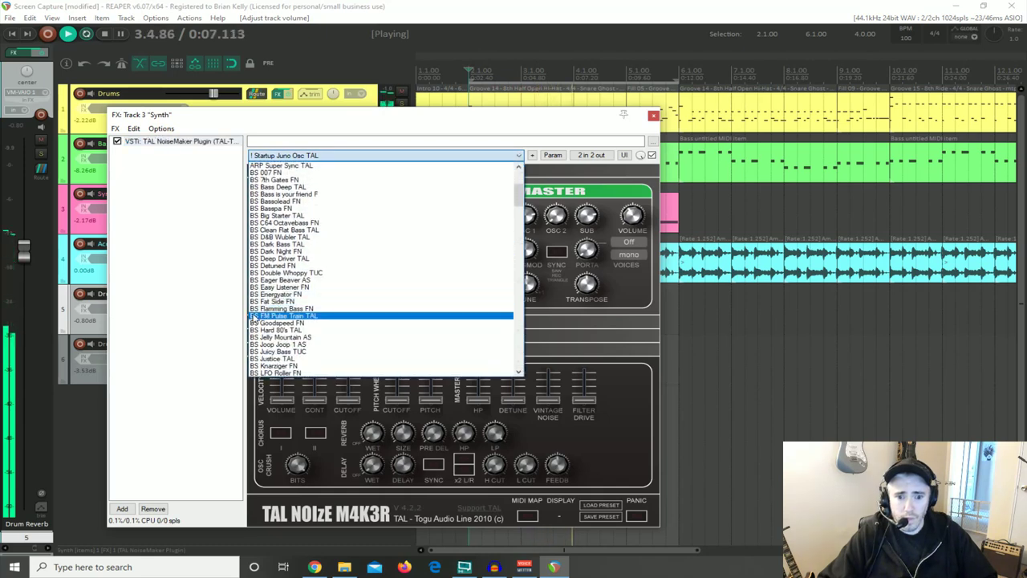
click(308, 305)
click(345, 155)
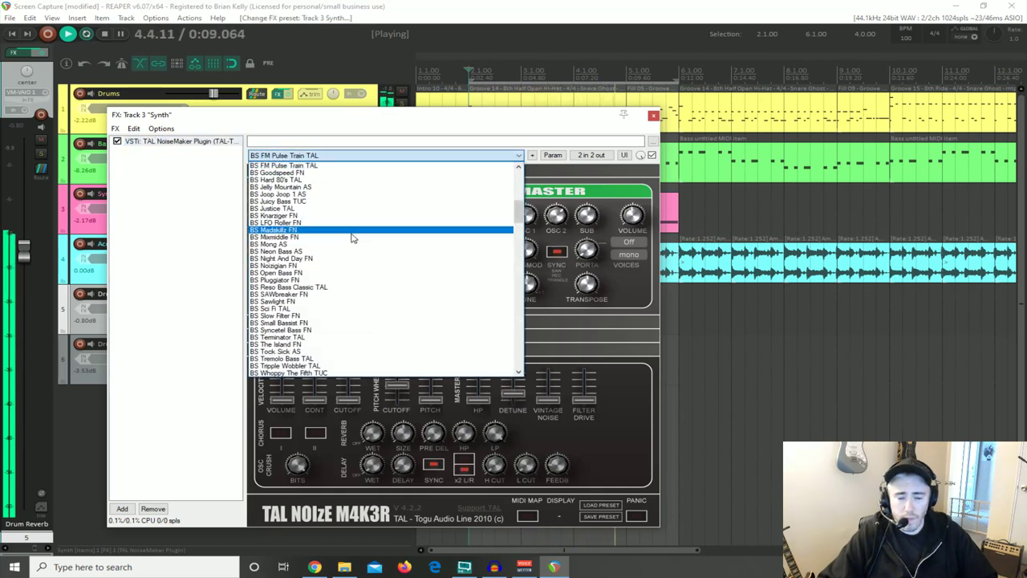
scroll(317, 297, down, 2)
scroll(317, 297, down, 1)
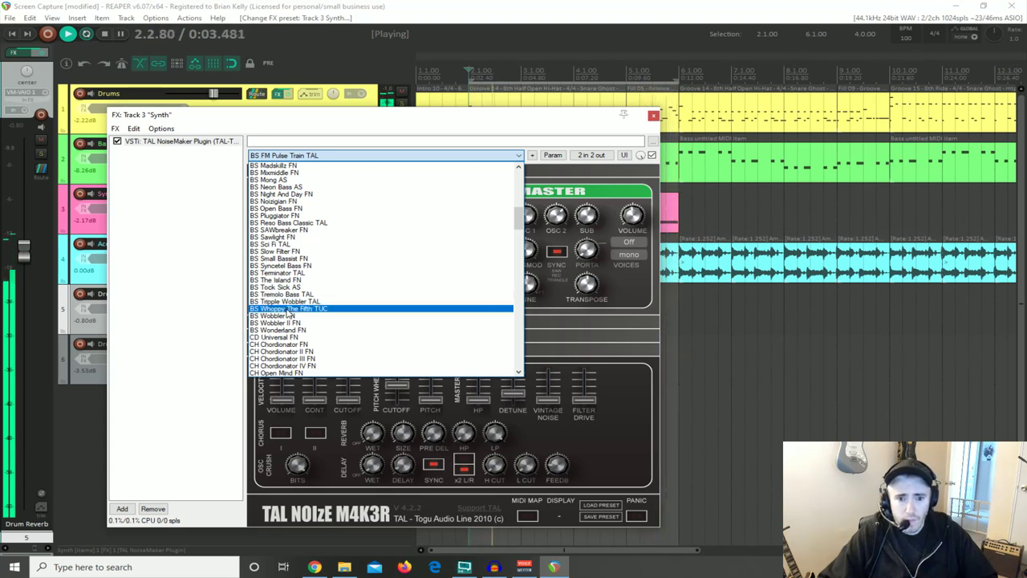
click(276, 302)
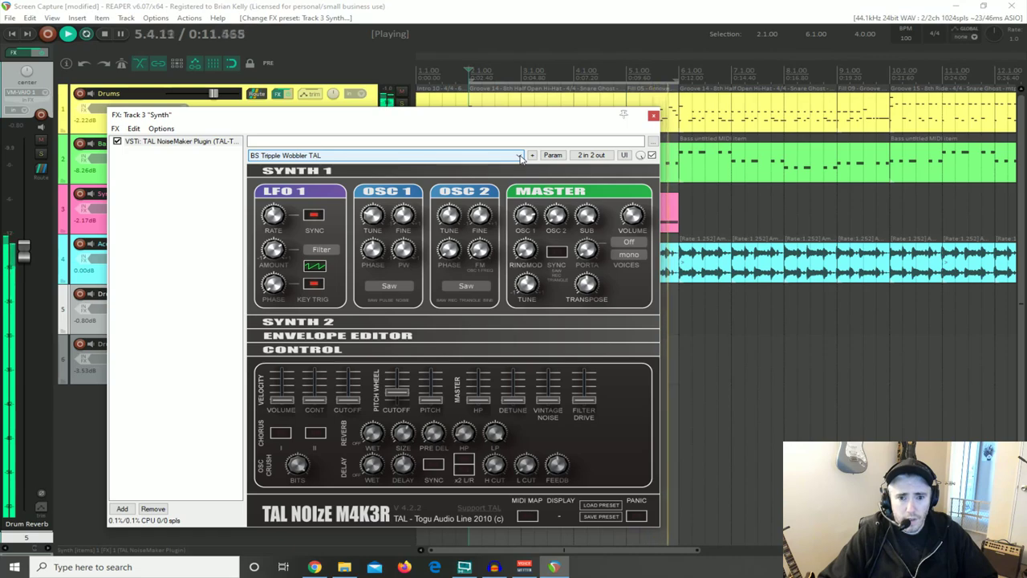
Audition the lead presets LD Aggggggro TAL and LD Mellow Chord TAL on the Synth track
click(521, 156)
scroll(384, 277, down, 15)
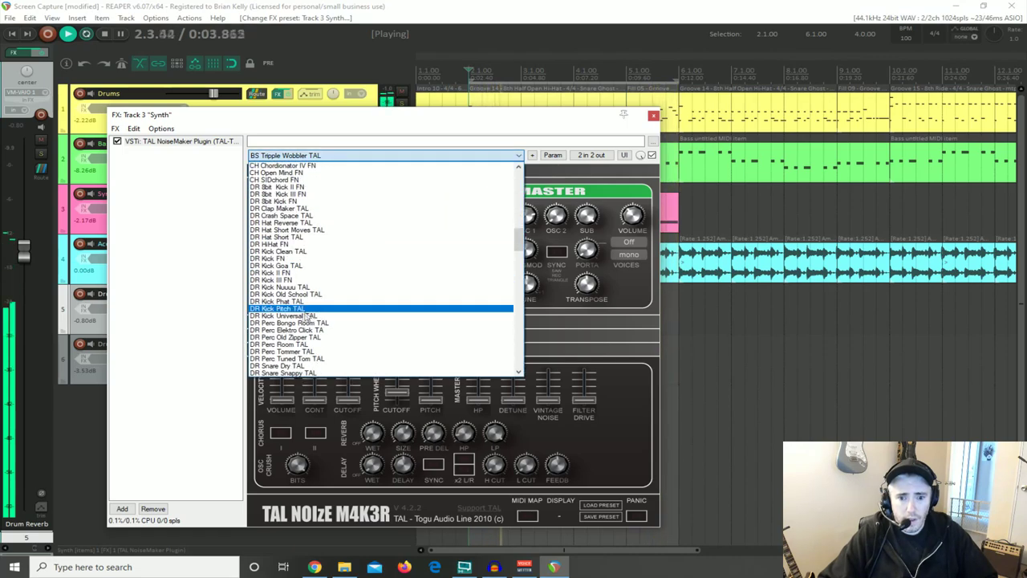
scroll(294, 329, down, 10)
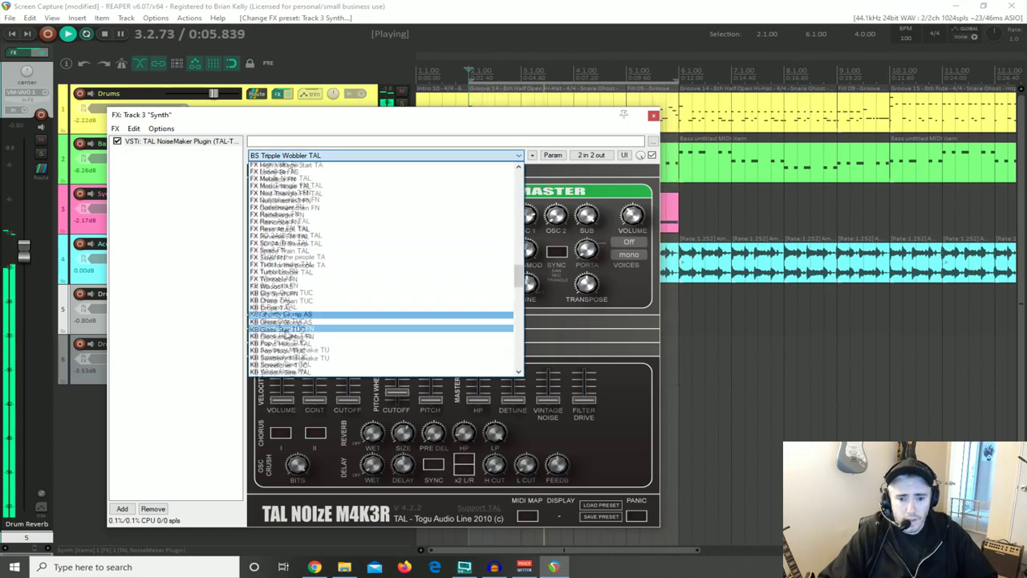
click(275, 335)
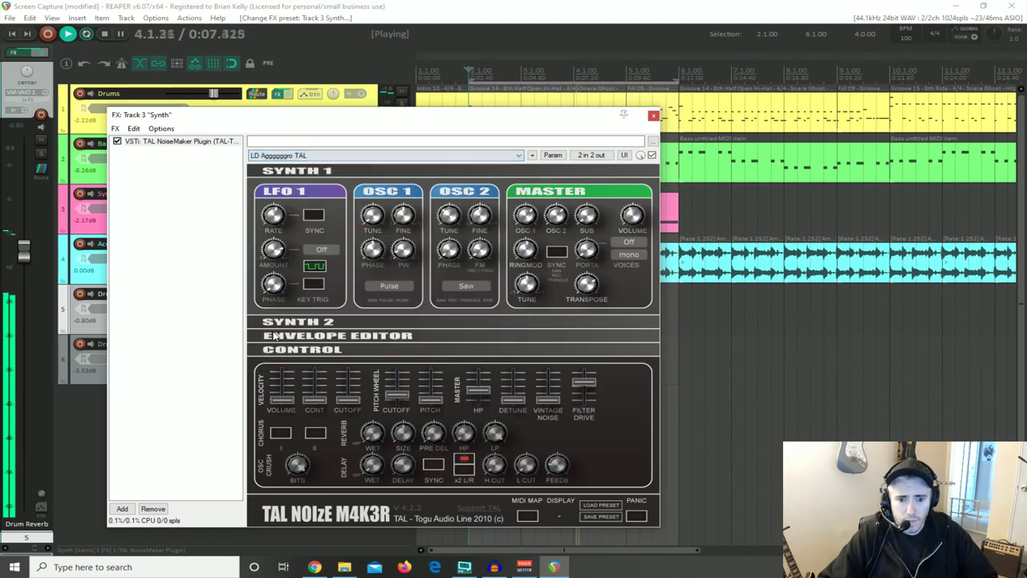
click(519, 156)
scroll(344, 294, down, 3)
click(279, 338)
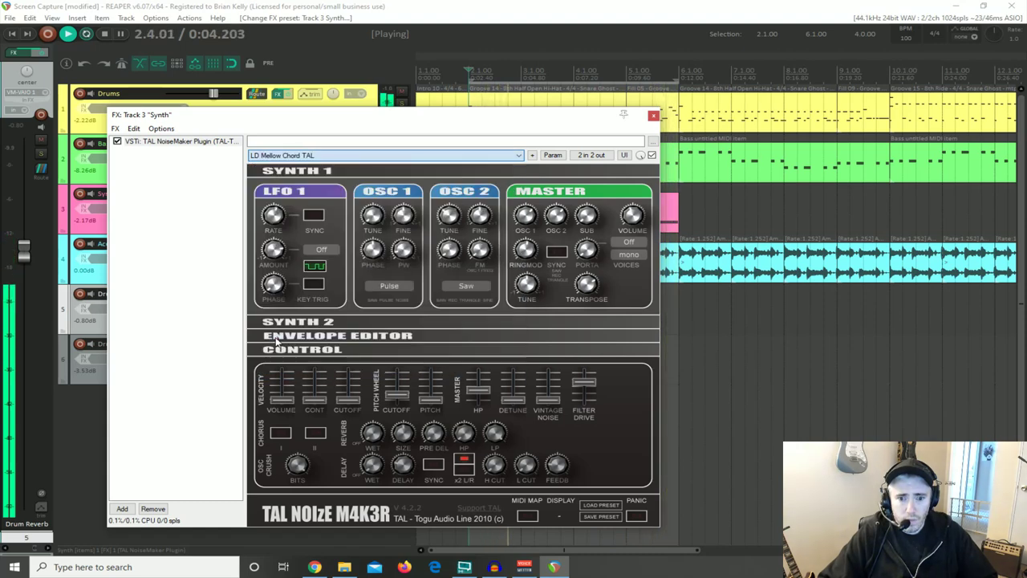
Load the preset LD Power Lead TAL, listen to it in the loop, then stop playback and close the FX window
click(520, 155)
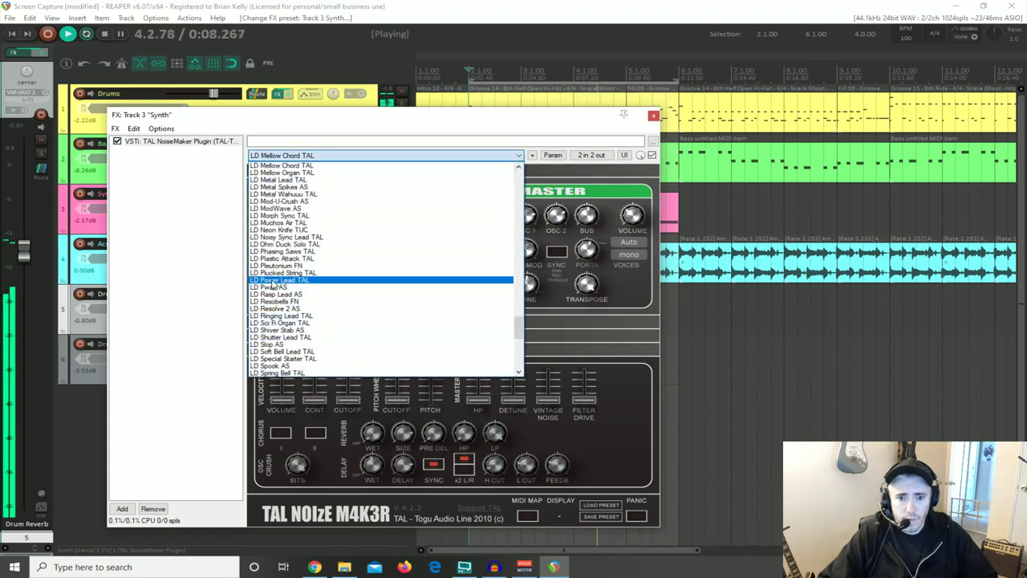
click(283, 279)
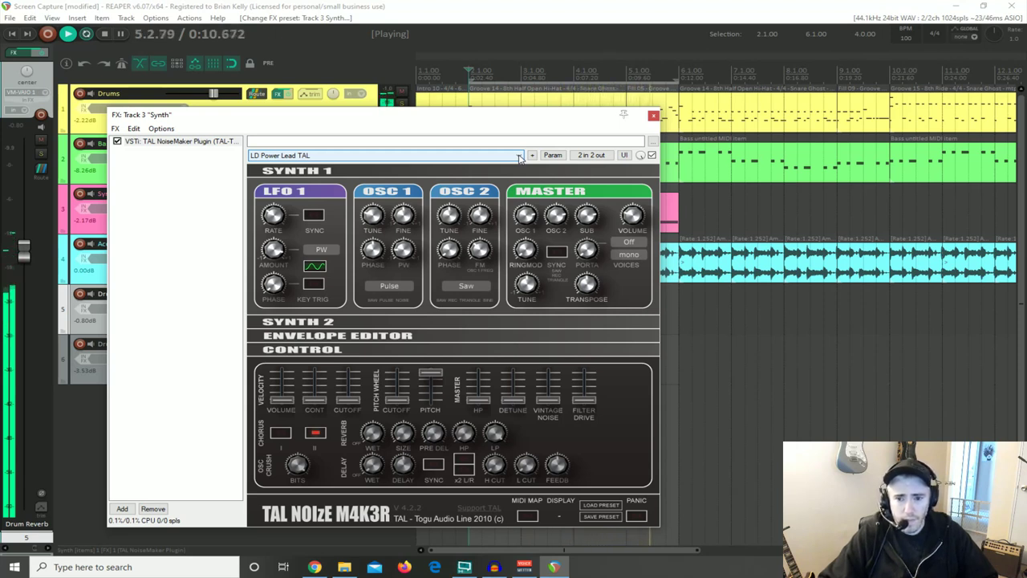
key(space)
click(654, 117)
Clear the time selection and paste copies of the four-bar Synth item at bars 6 and 10
scroll(514, 305, down, 2)
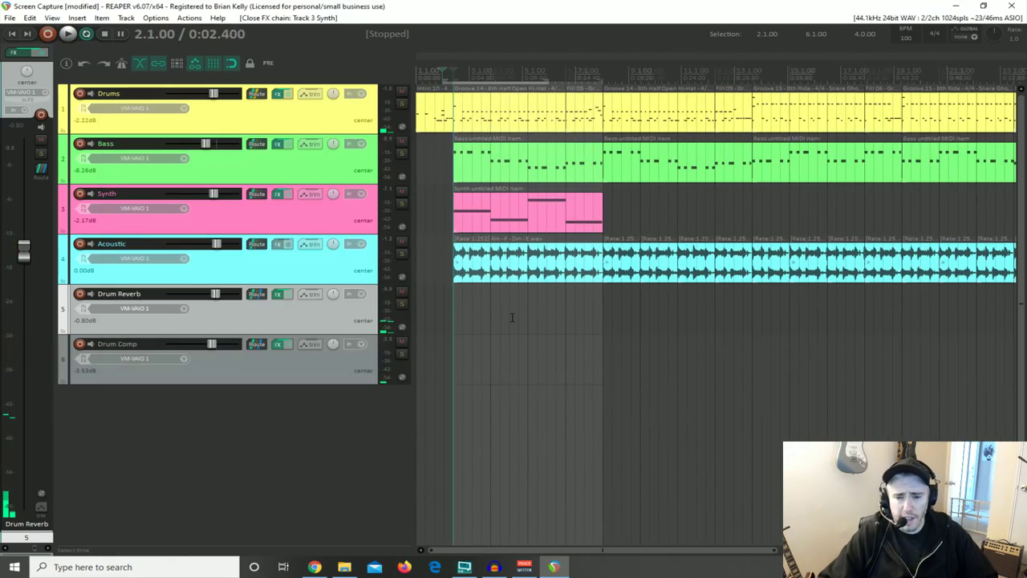
click(488, 230)
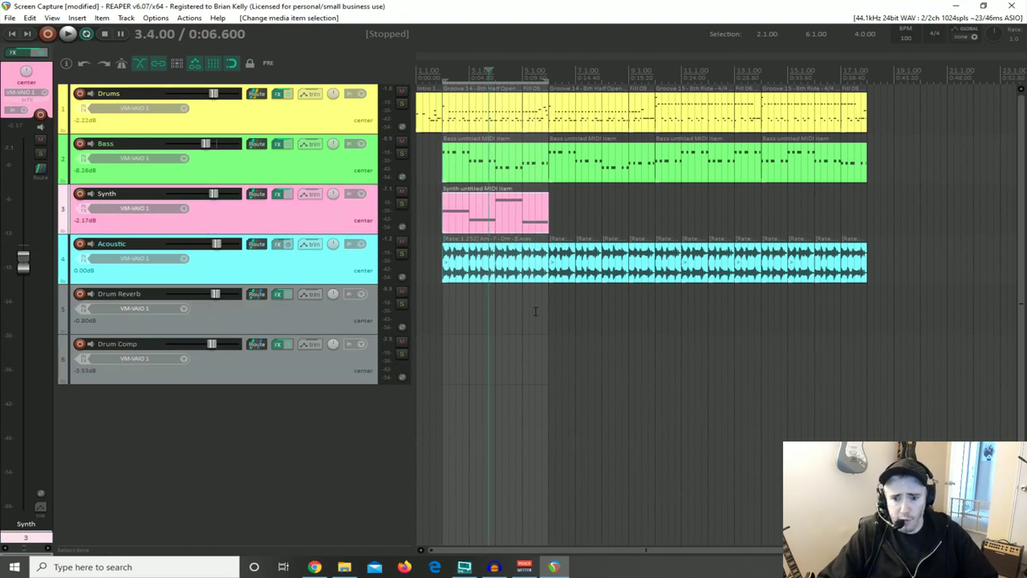
key(Escape)
click(464, 221)
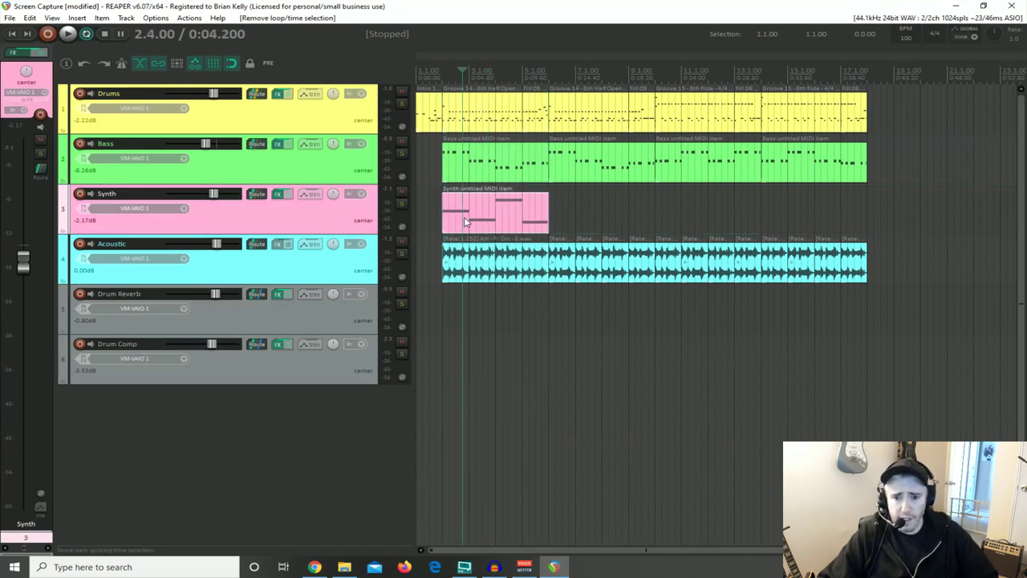
click(551, 219)
key(ctrl+v)
scroll(596, 272, down, 2)
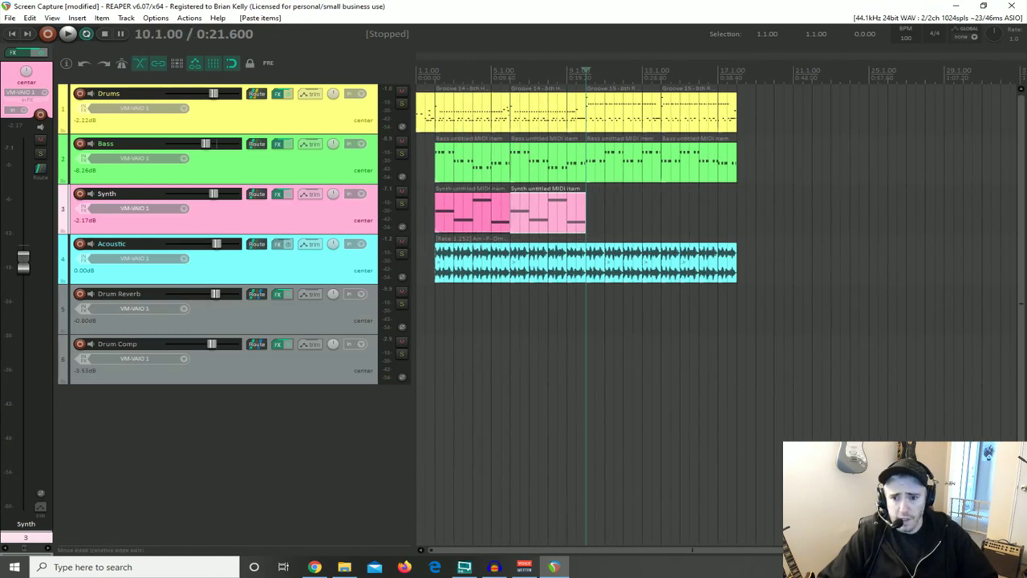
click(555, 223)
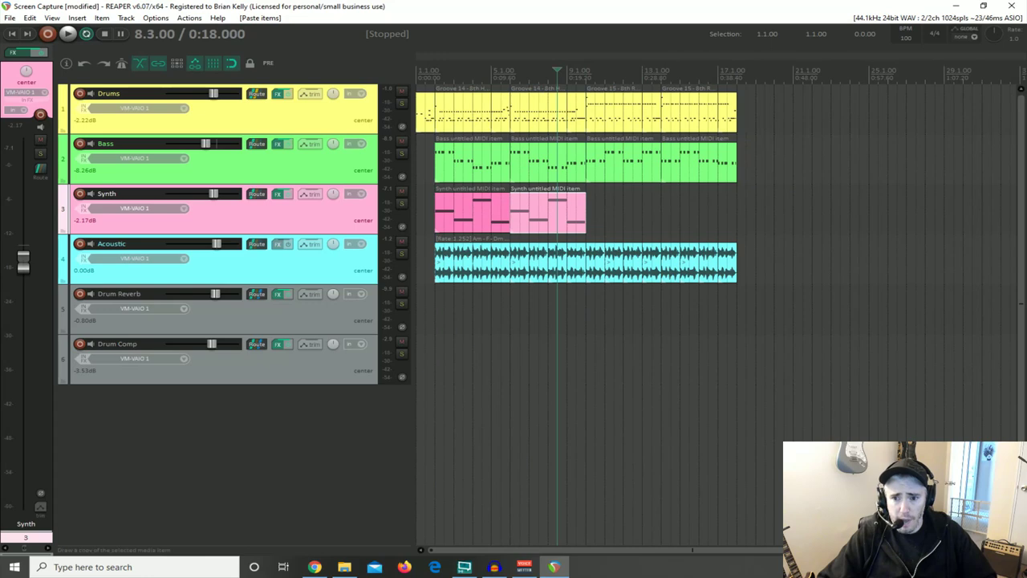
click(584, 223)
key(ctrl+v)
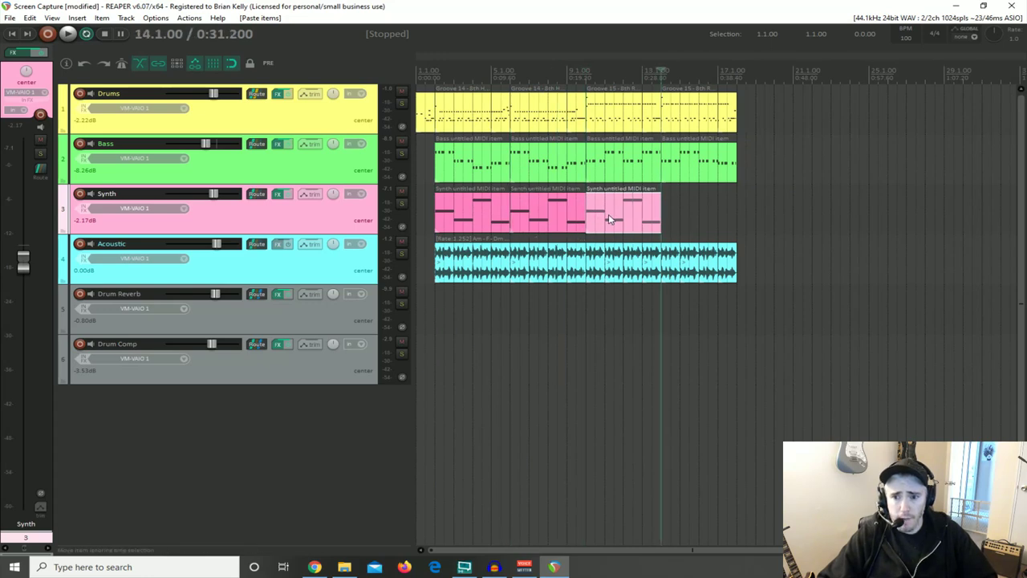
Change the notes of the Synth item at bar 10 to F2, A2, F2 and A1, and close the MIDI editor
double_click(617, 218)
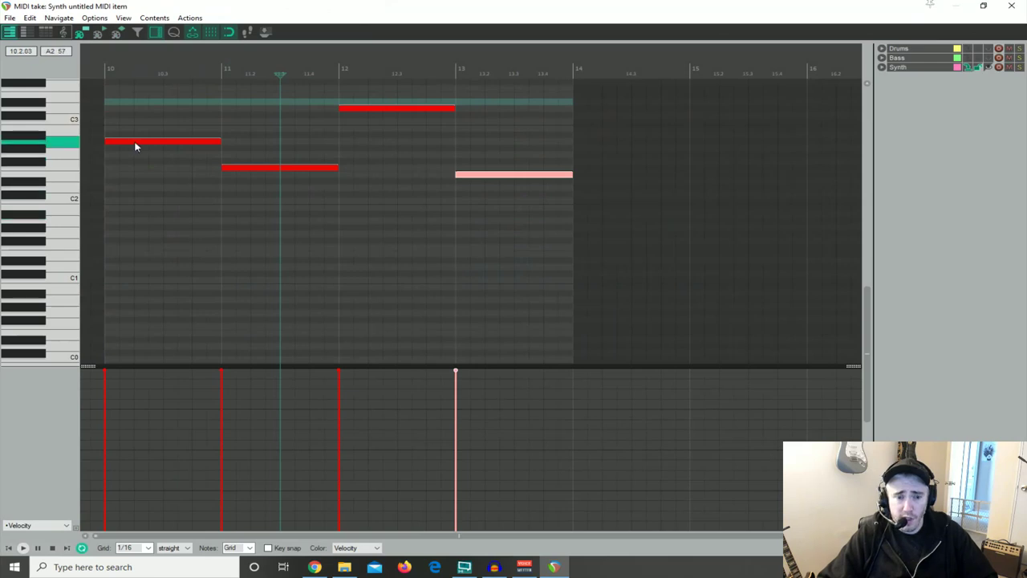
drag(154, 146, 155, 173)
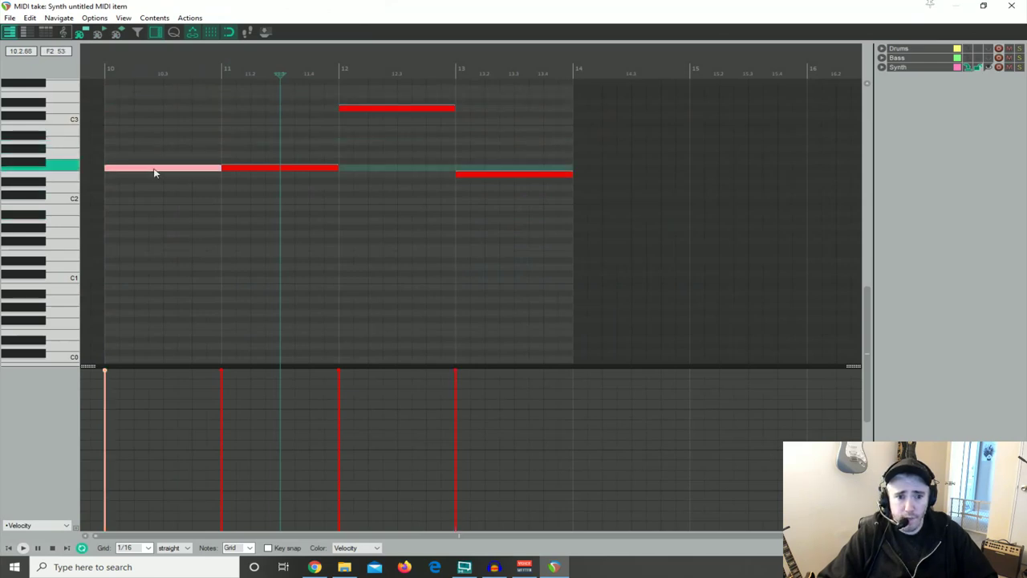
click(245, 170)
drag(367, 107, 470, 145)
click(466, 176)
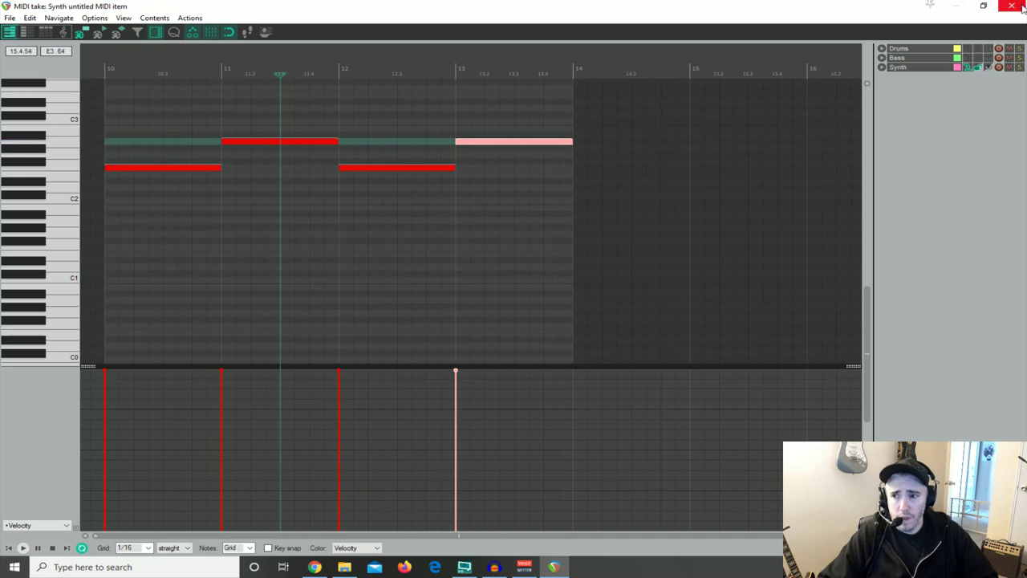
drag(488, 142, 486, 222)
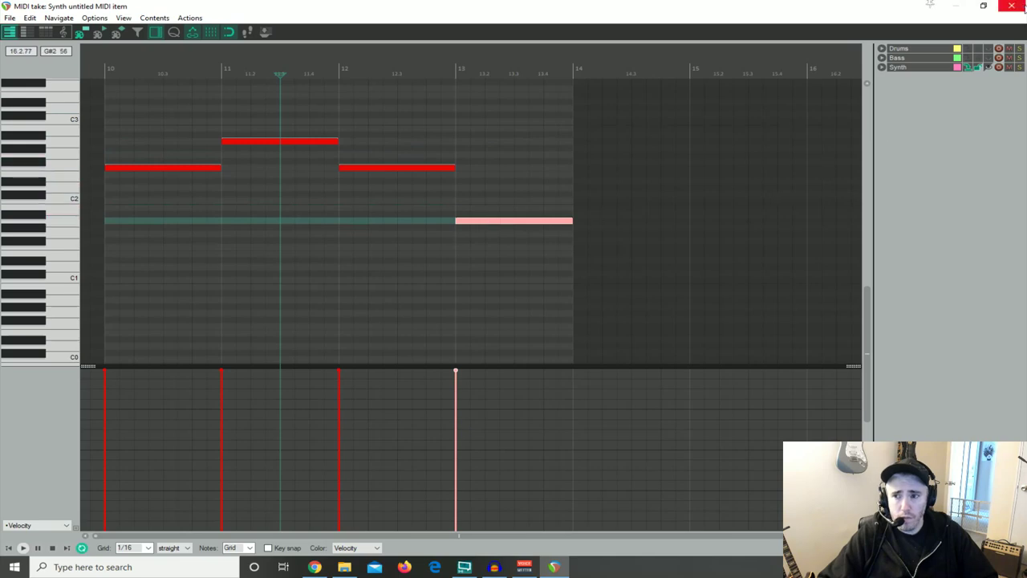
click(1013, 6)
Paste a copy of the edited Synth item at bar 14 and change its last note to E2
click(625, 229)
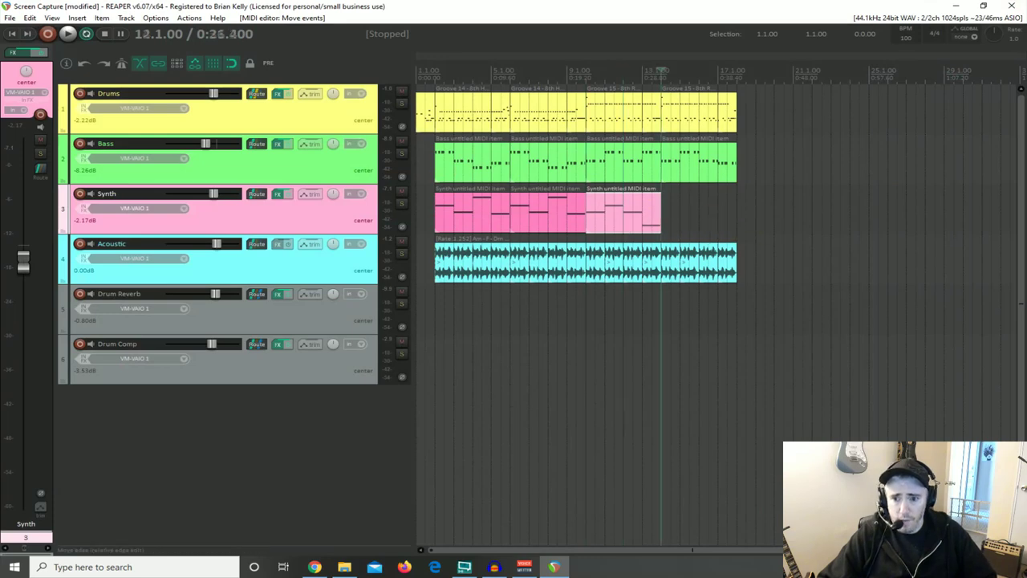
key(ctrl+v)
double_click(712, 225)
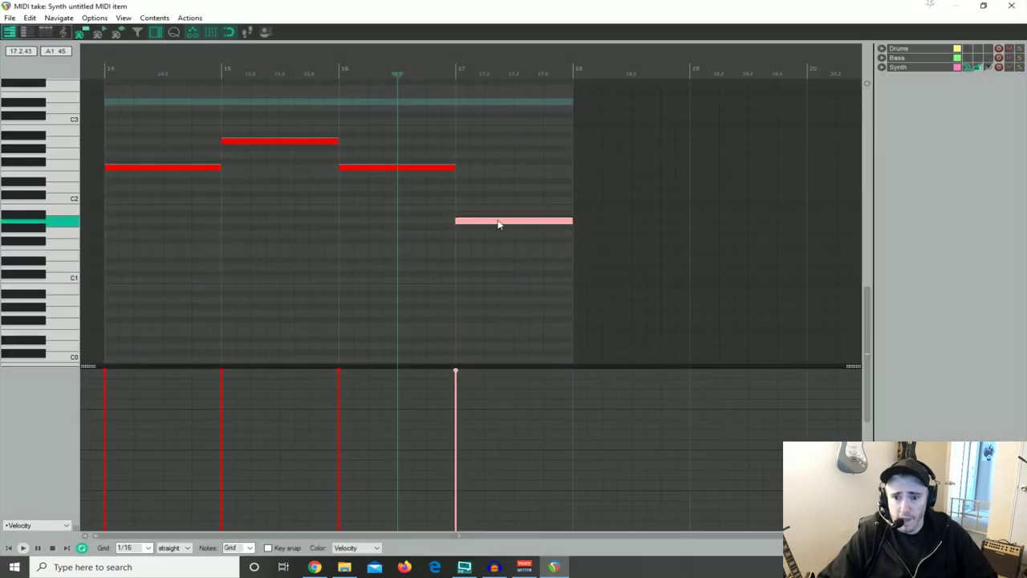
drag(498, 225, 505, 179)
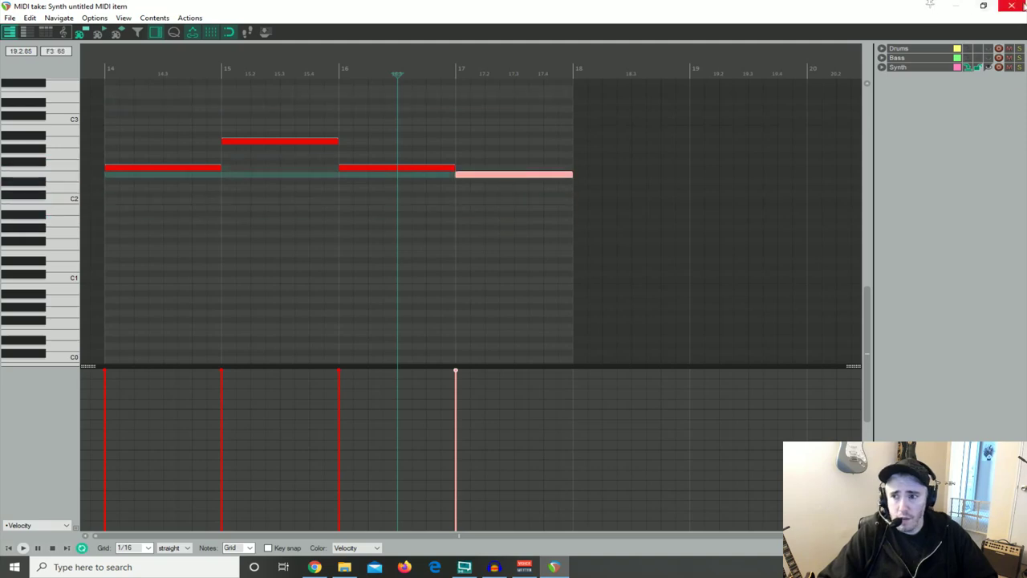
click(1016, 6)
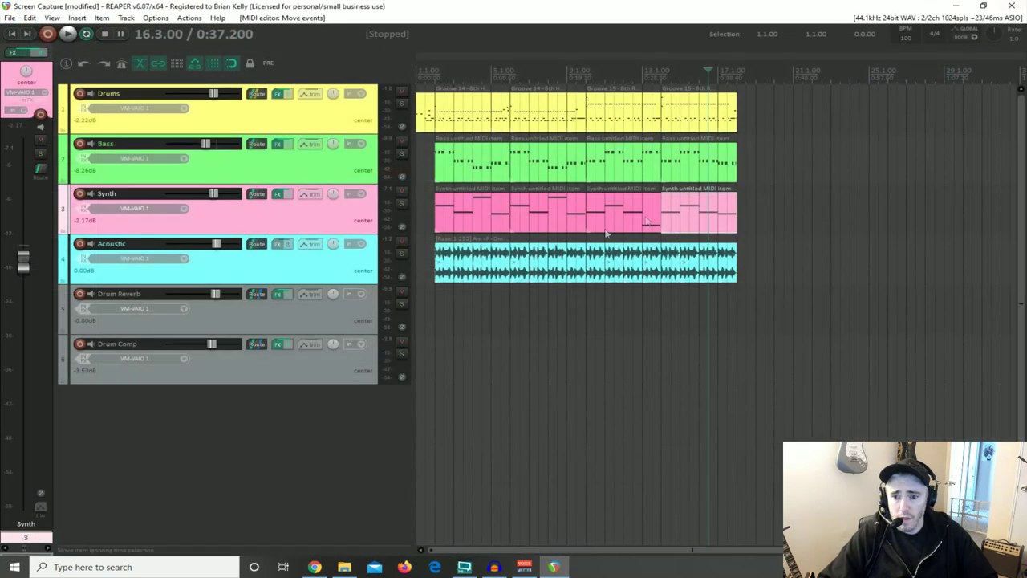
Delete the first Synth item, spanning bars 2 to 6
click(470, 215)
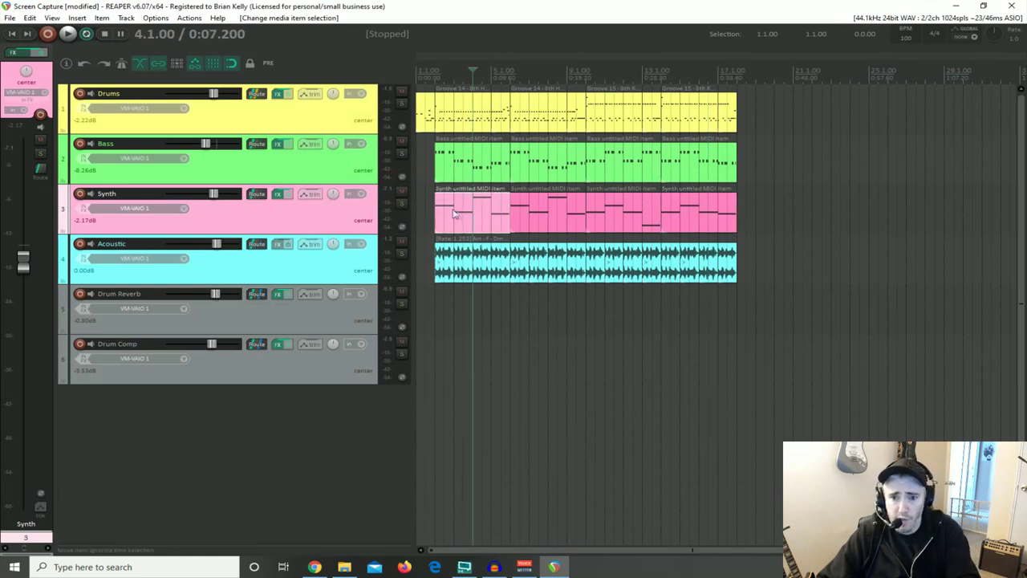
key(Delete)
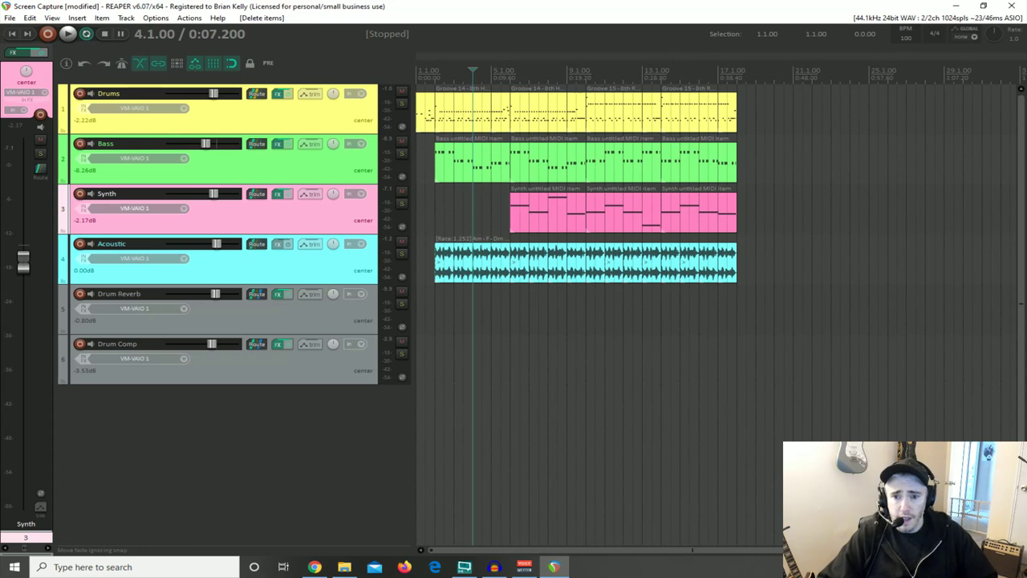
Fade in the Synth item at bar 6 over its full four bars and set the Synth track volume to -3.97 dB during playback
drag(511, 195, 583, 198)
key(space)
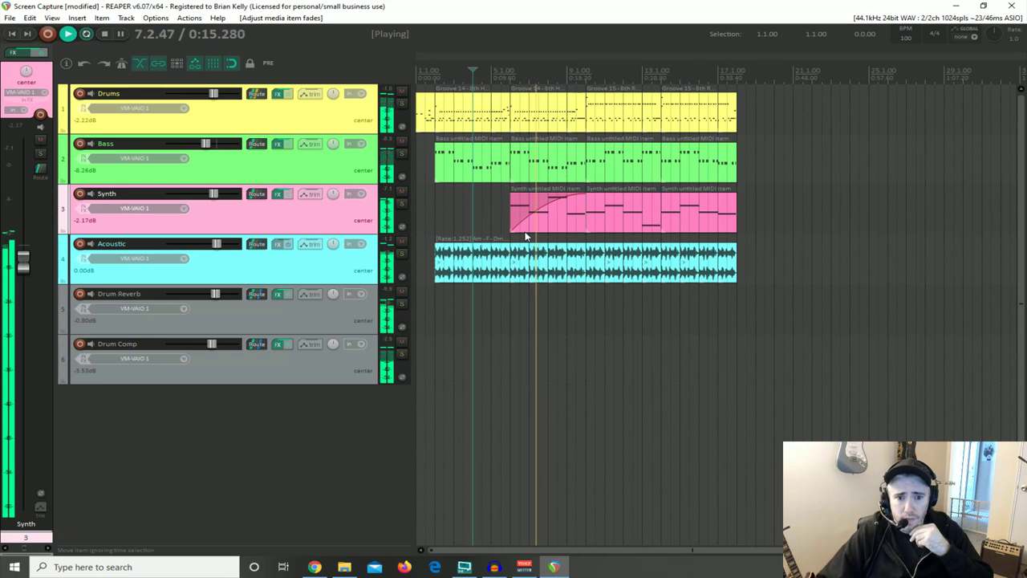
scroll(213, 196, down, 3)
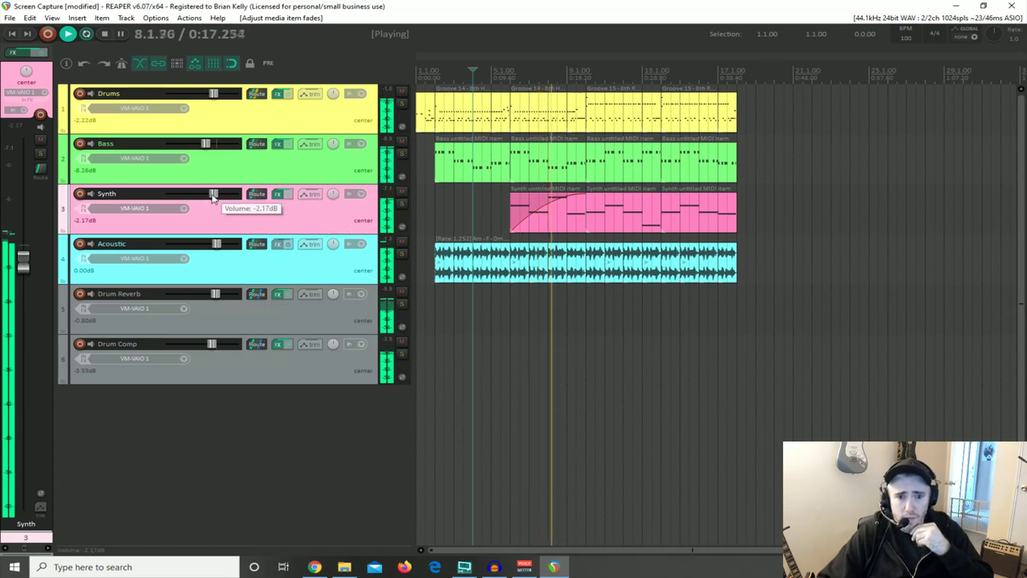
scroll(212, 198, down, 10)
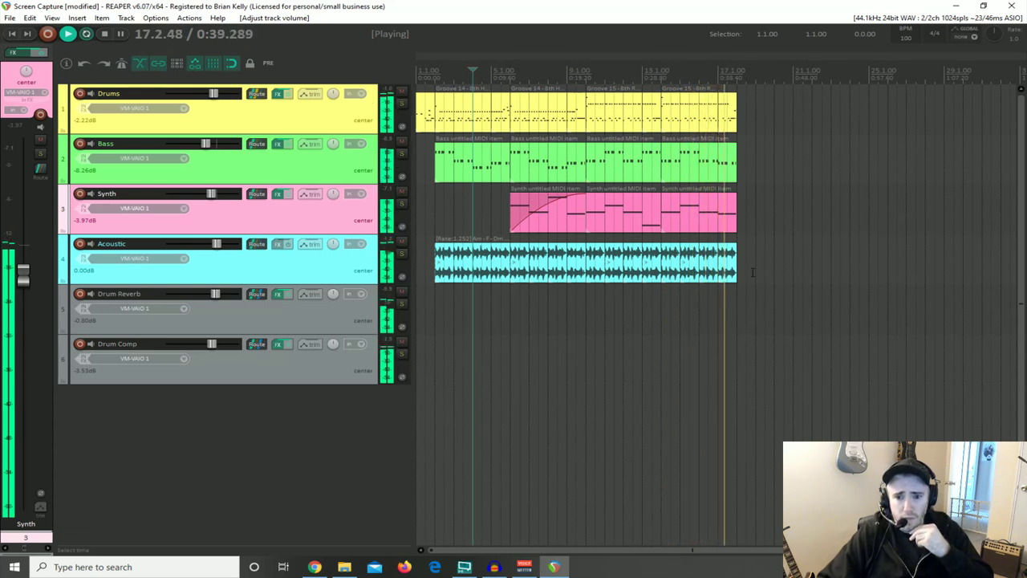
key(space)
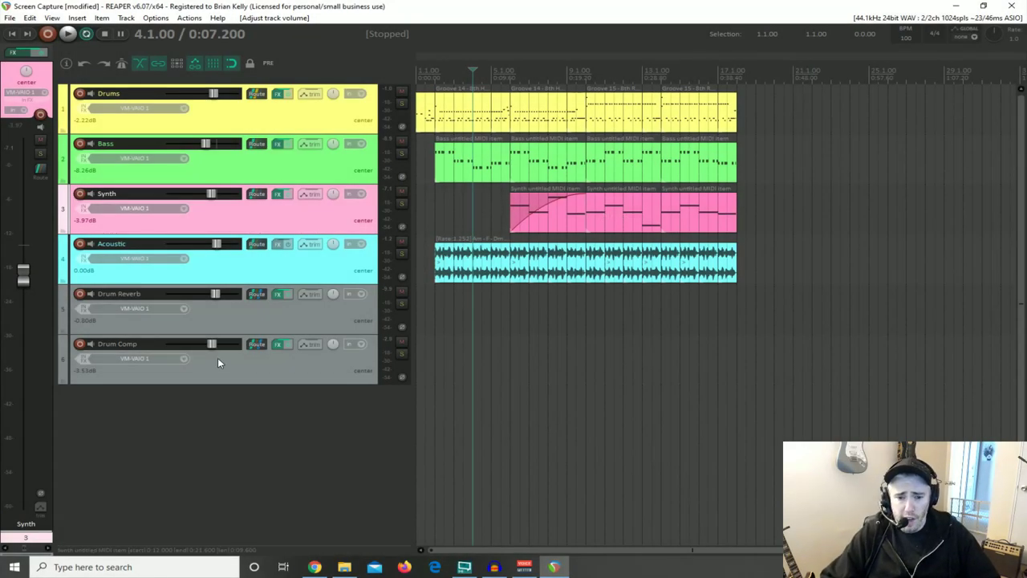
Insert a new track between Synth and Acoustic and name it Keys
double_click(287, 409)
drag(297, 423, 282, 254)
double_click(121, 244)
text(Keys)
key(Return)
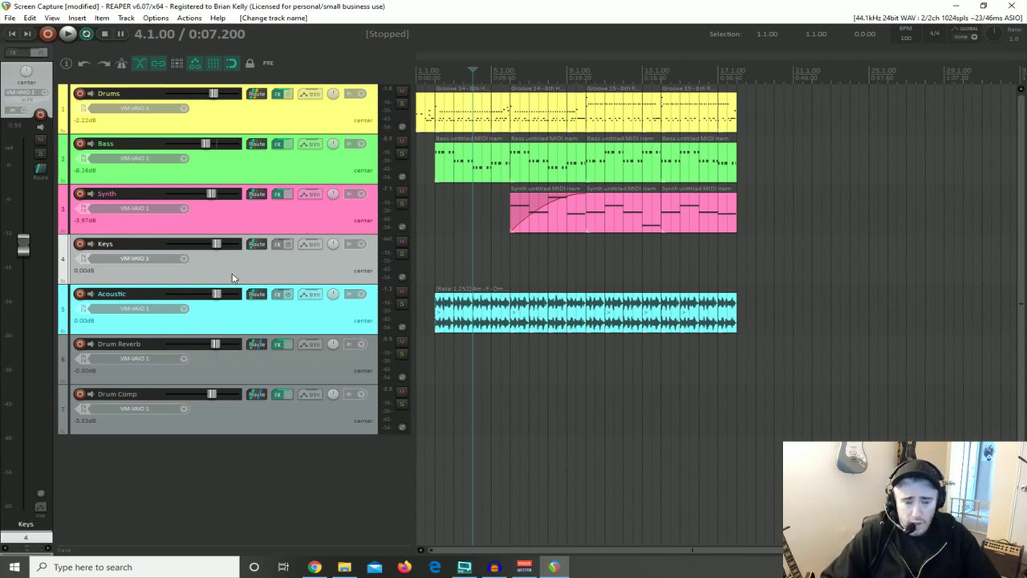
Set the Keys track to a custom light orange-brown color
right_click(232, 278)
mouse_move(459, 445)
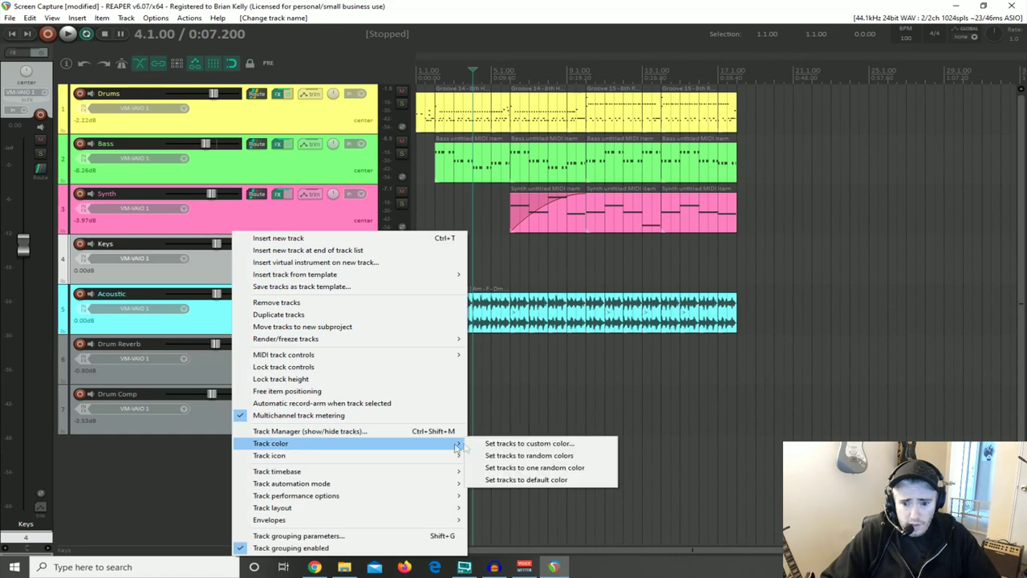
click(526, 443)
drag(362, 316, 308, 334)
click(179, 458)
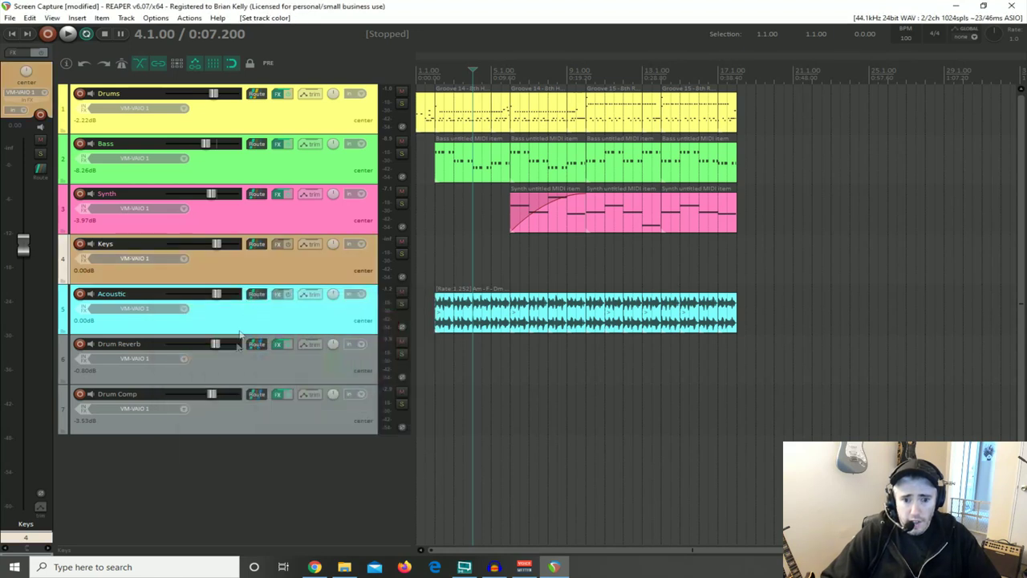
Add the NeoPiano instrument to the Keys track, load Piano1, try out its keys, and close the FX window
click(279, 244)
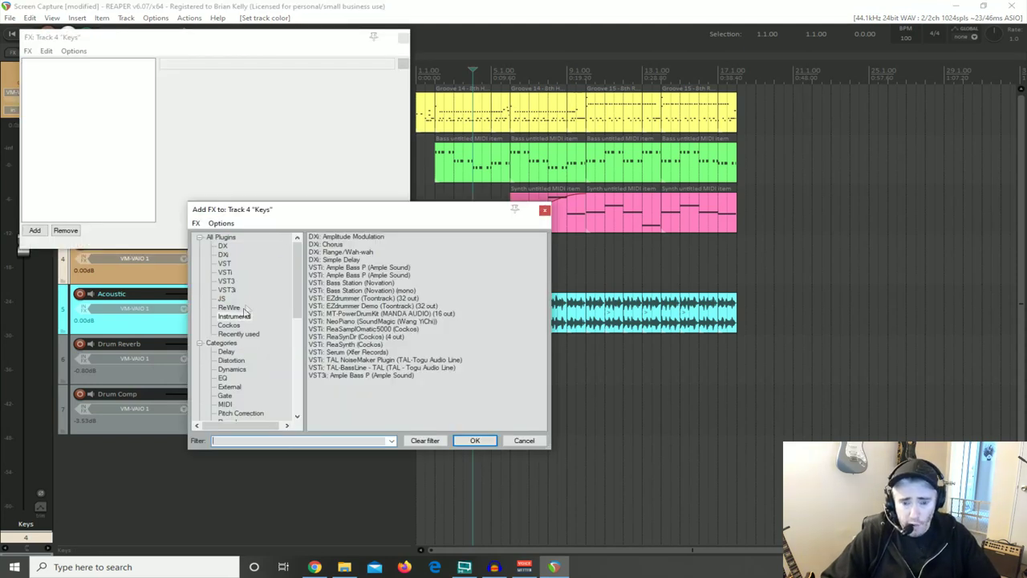
double_click(343, 321)
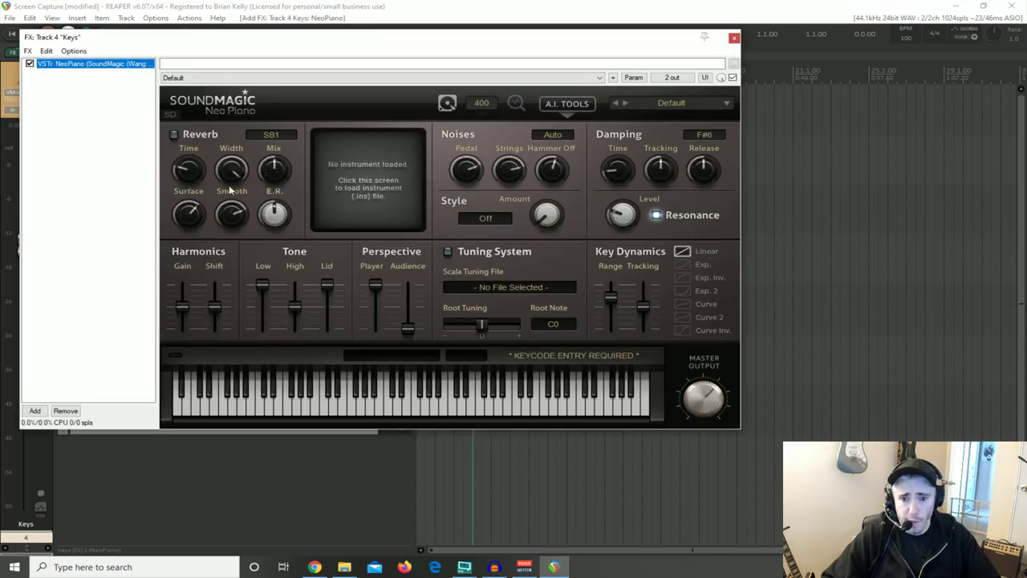
click(363, 192)
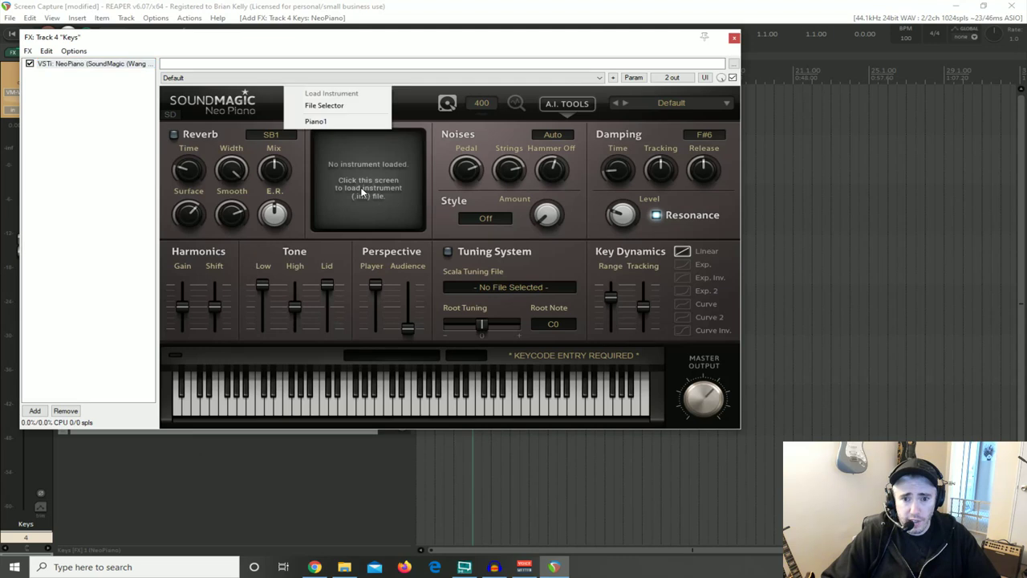
click(313, 122)
drag(341, 407, 546, 419)
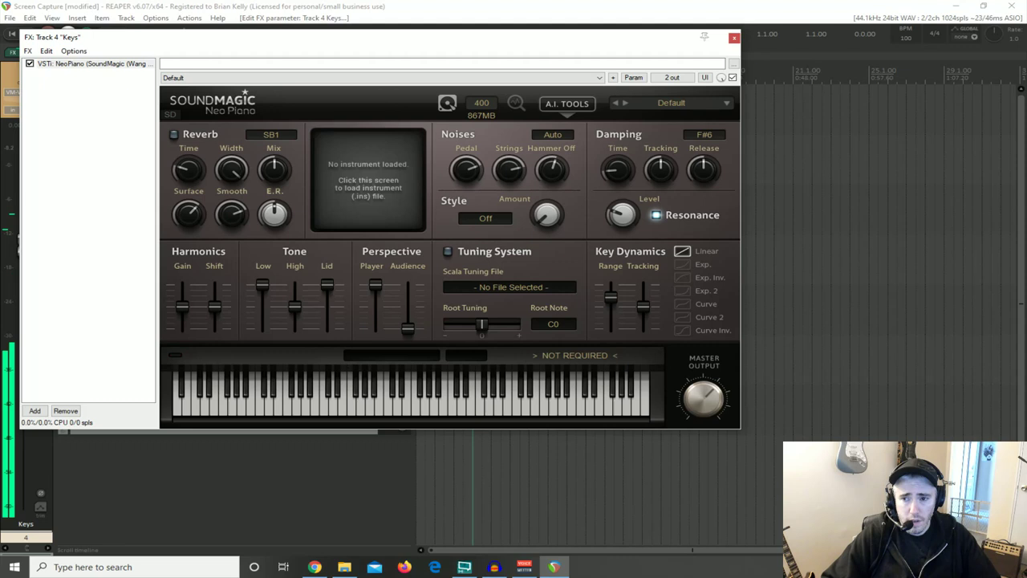
click(734, 39)
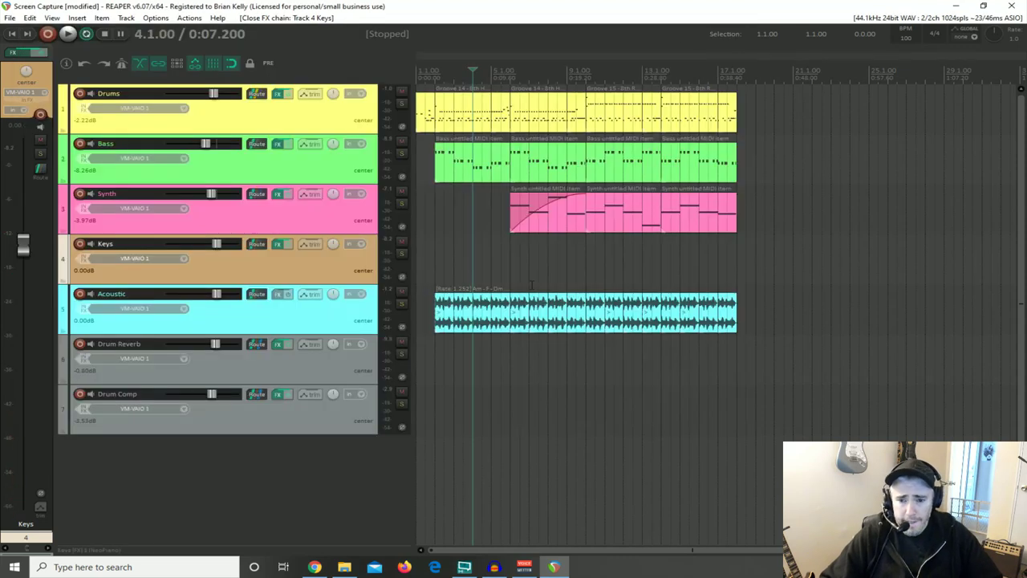
Draw an empty MIDI item on the Keys track from bar 10 to bar 14 and open it in the MIDI editor
click(521, 255)
click(587, 259)
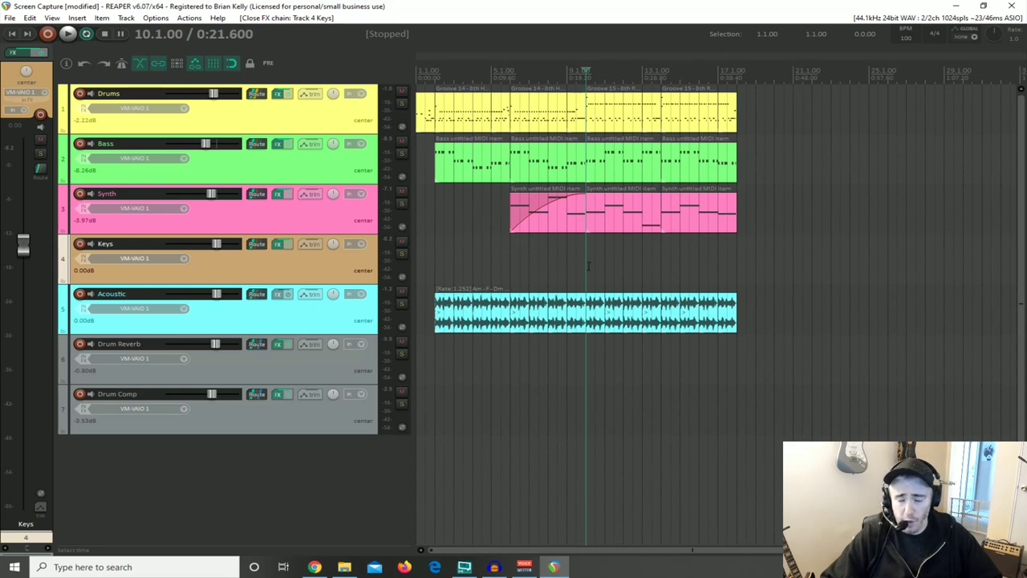
mouse_move(587, 259)
mouse_down()
mouse_move(688, 260)
mouse_move(660, 262)
mouse_up()
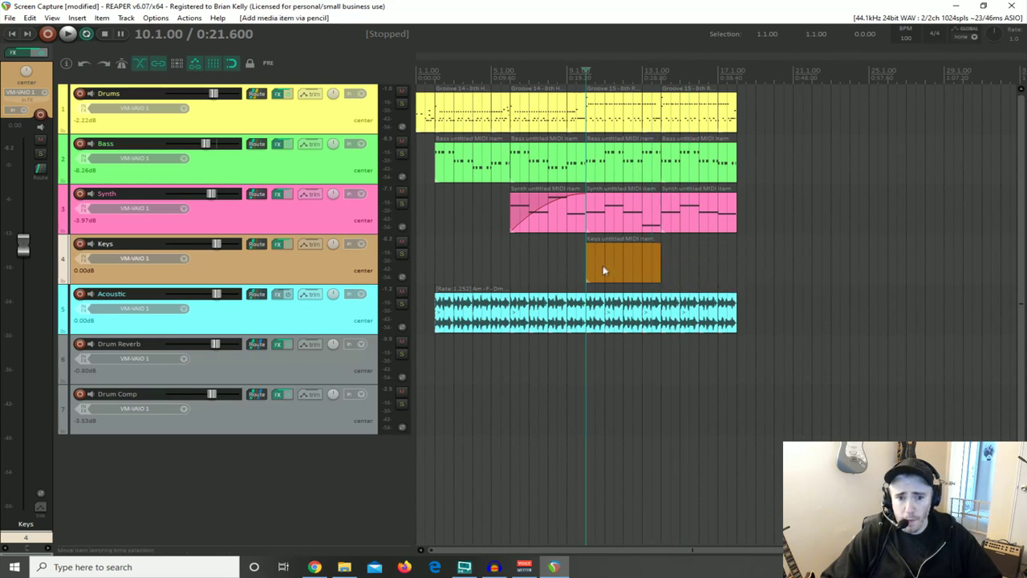
double_click(606, 265)
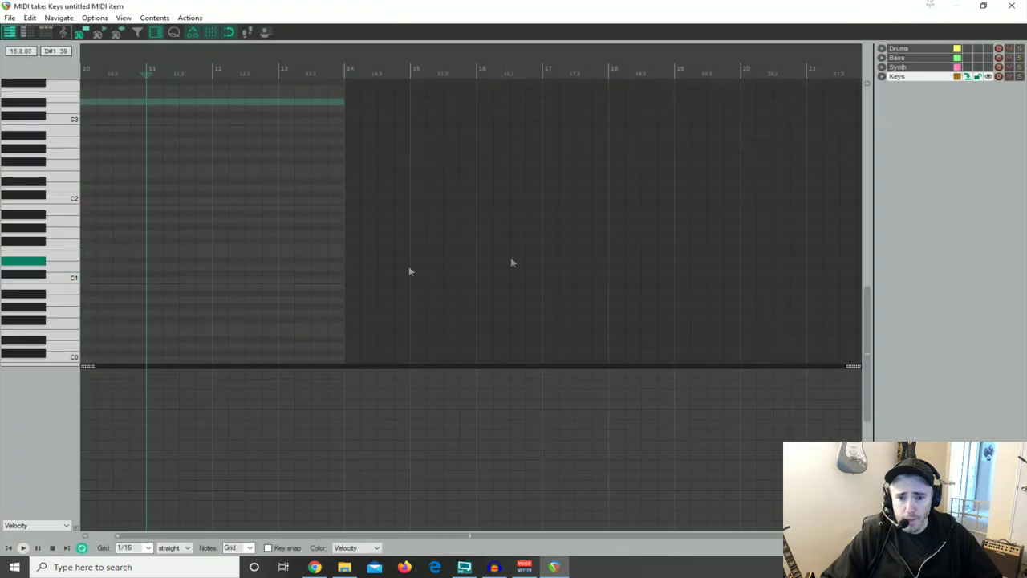
Audition pitches around F#1 and enter consecutive 1/16 notes F1, A1, C2 and A1 from the start of bar 10
scroll(164, 232, down, 3)
scroll(165, 233, up, 4)
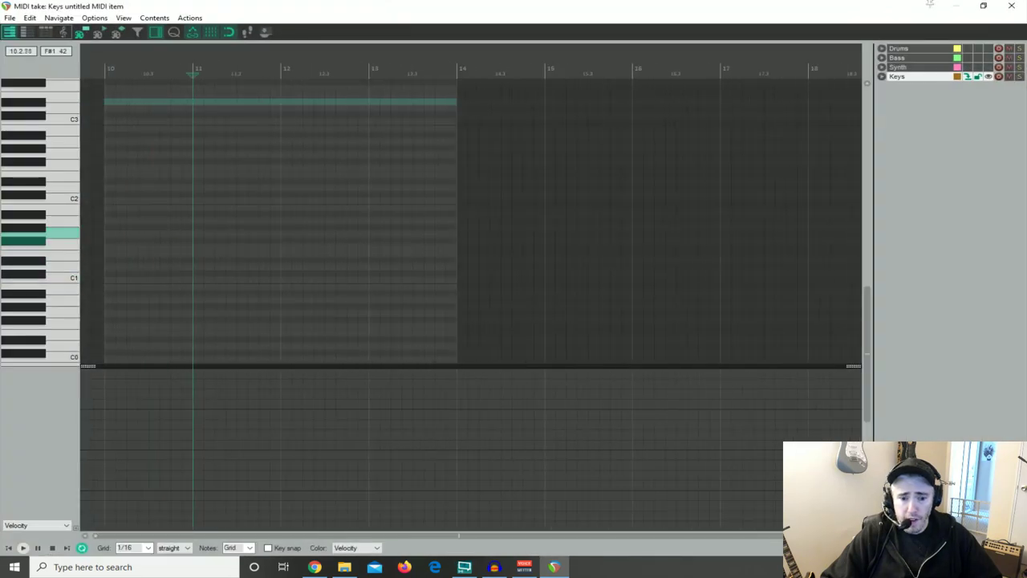
scroll(171, 233, up, 2)
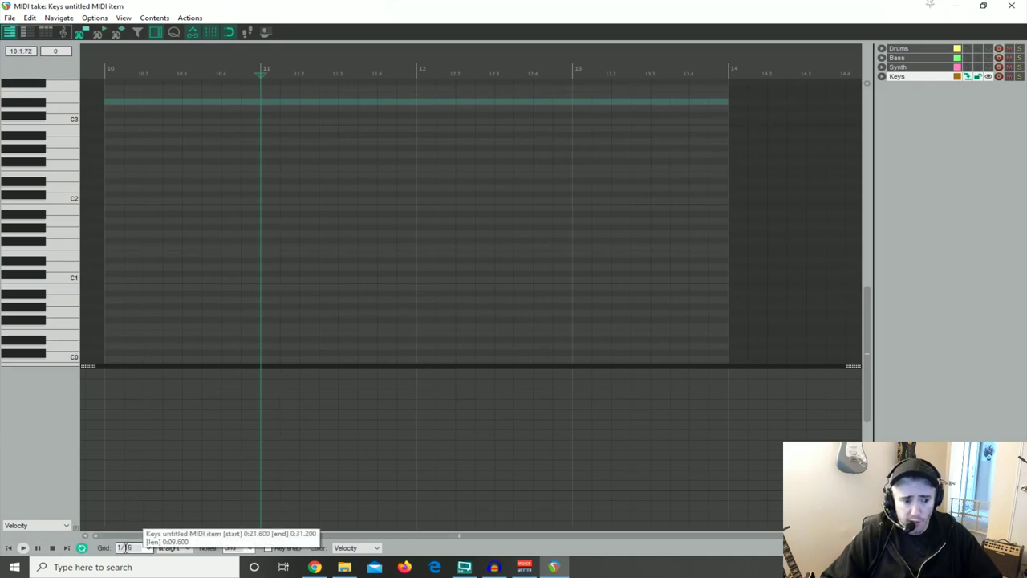
scroll(186, 441, up, 2)
scroll(172, 187, up, 1)
scroll(172, 187, down, 1)
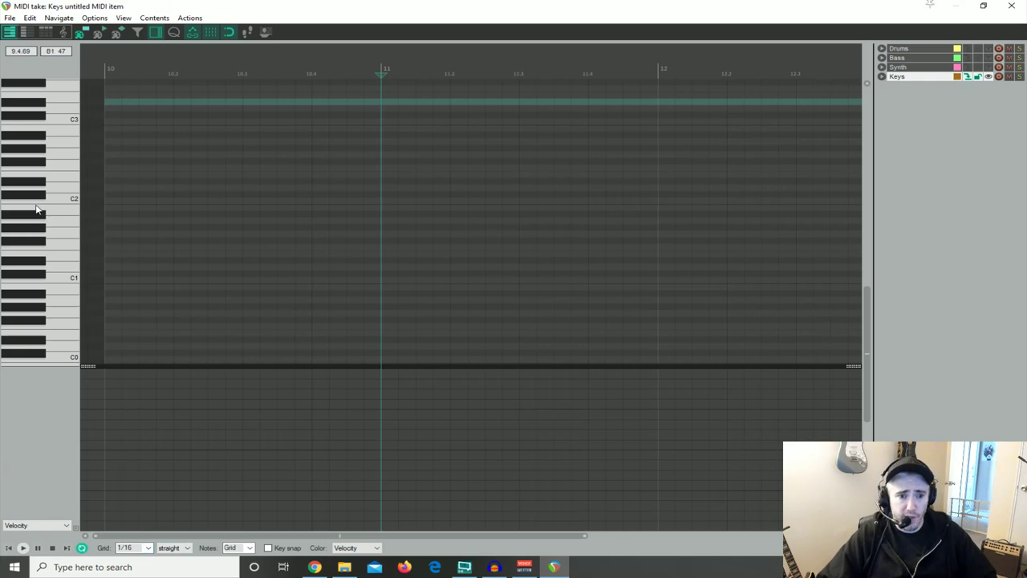
click(68, 241)
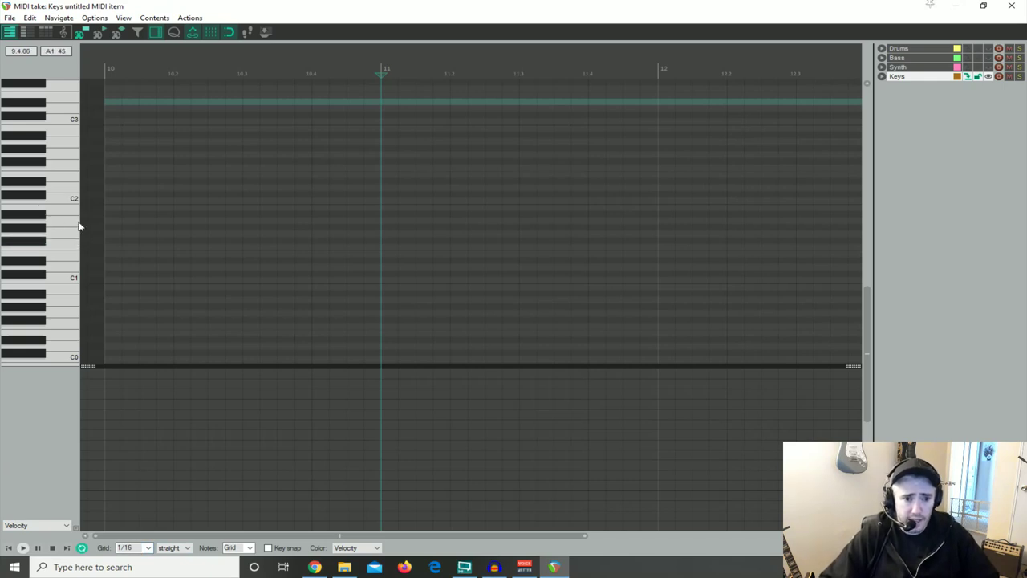
click(76, 241)
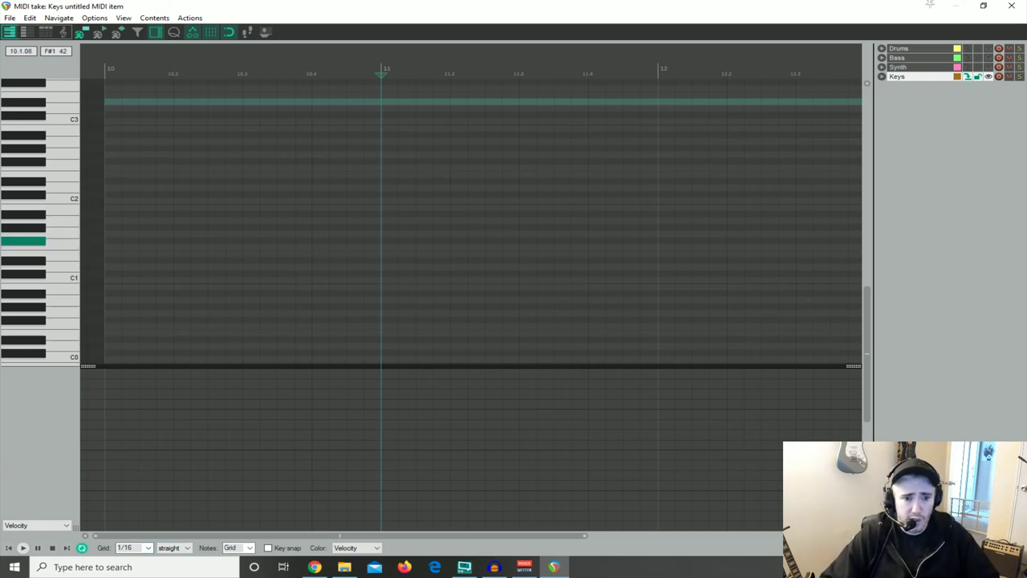
click(112, 247)
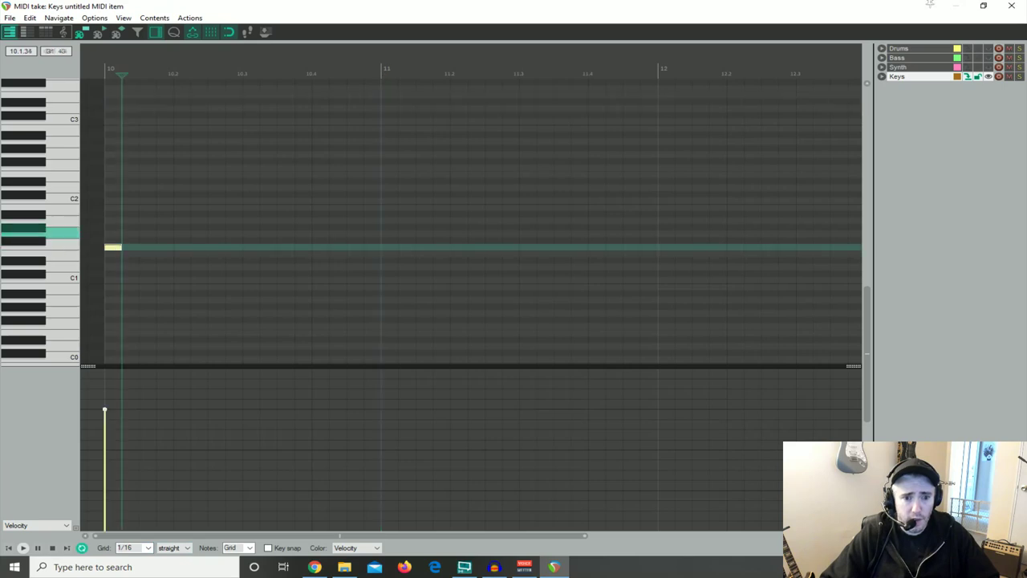
click(130, 221)
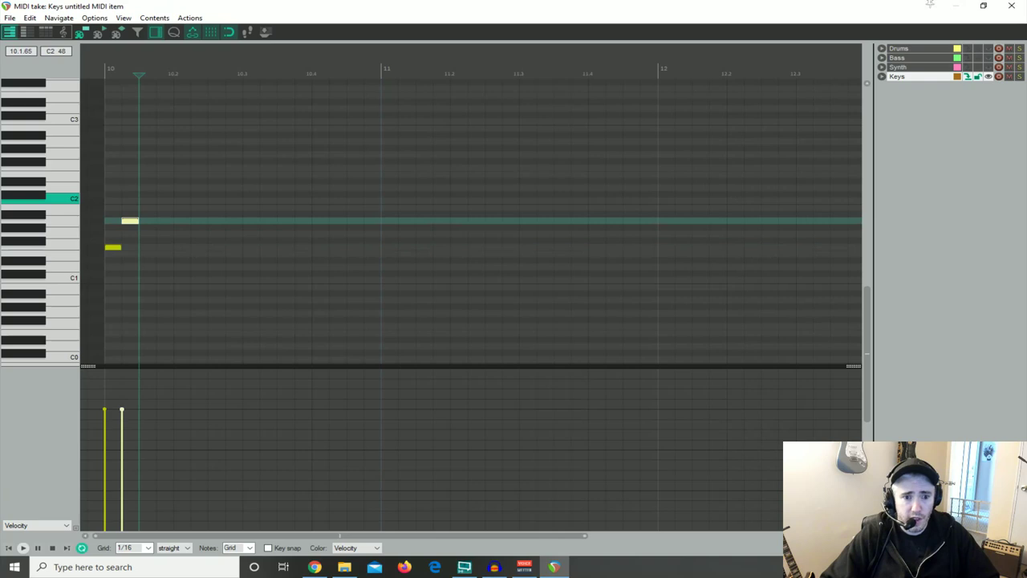
click(147, 200)
click(164, 221)
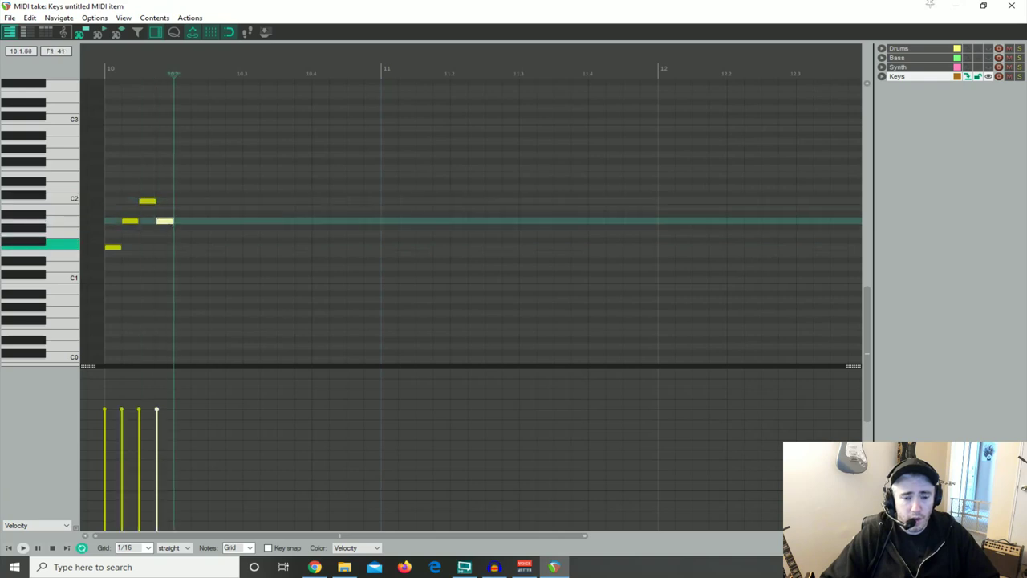
Duplicate the four-note F1, A1, C2, A1 pattern three times to fill bar 10, and play the bar from its start
click(113, 247)
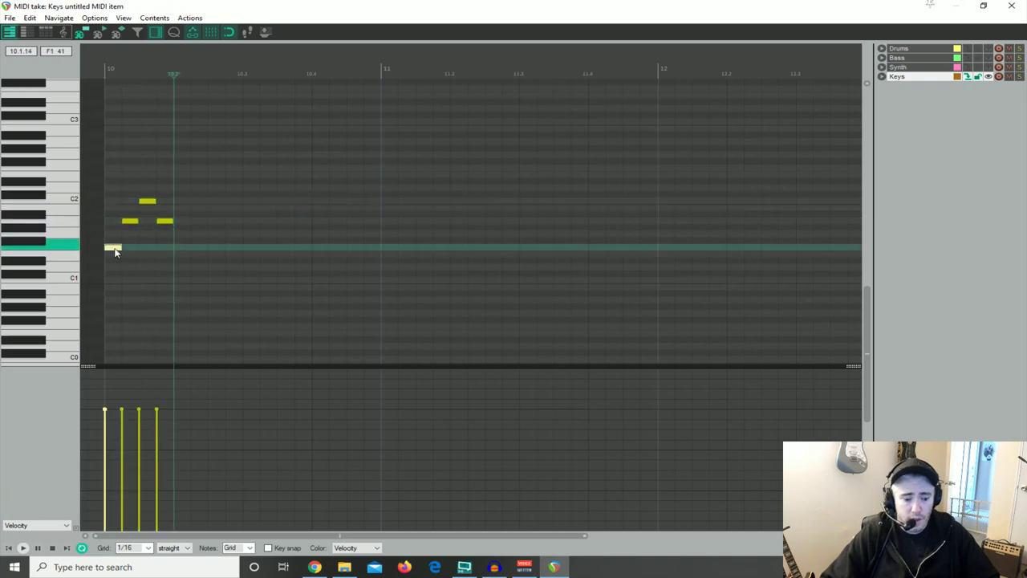
shift+click(166, 221)
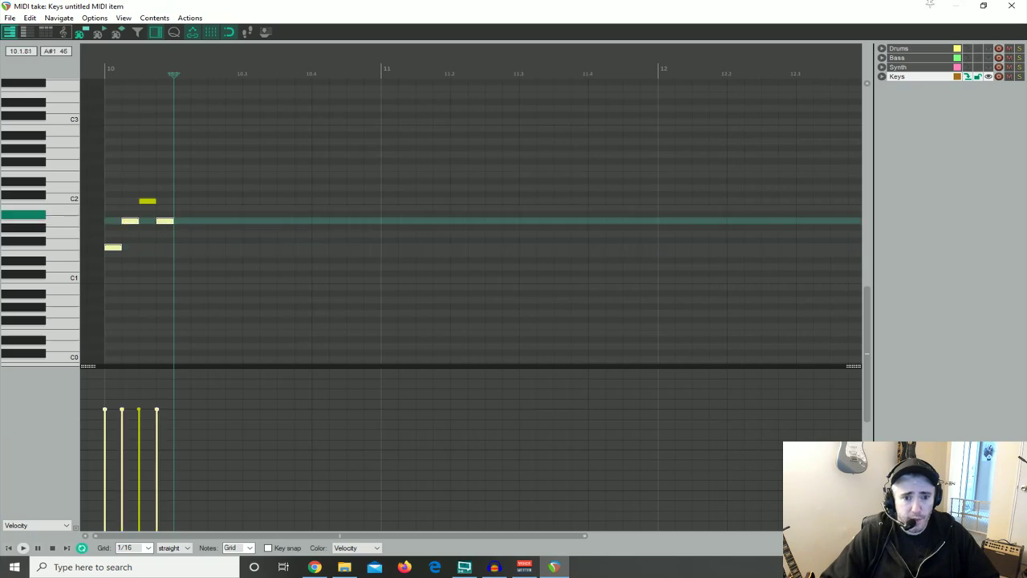
shift+click(147, 201)
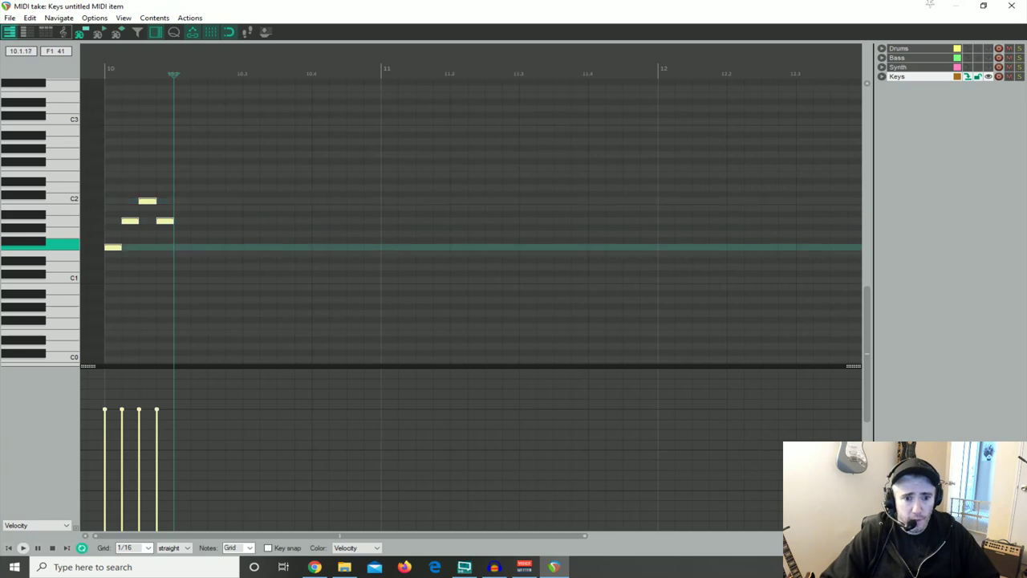
key(ctrl+d)
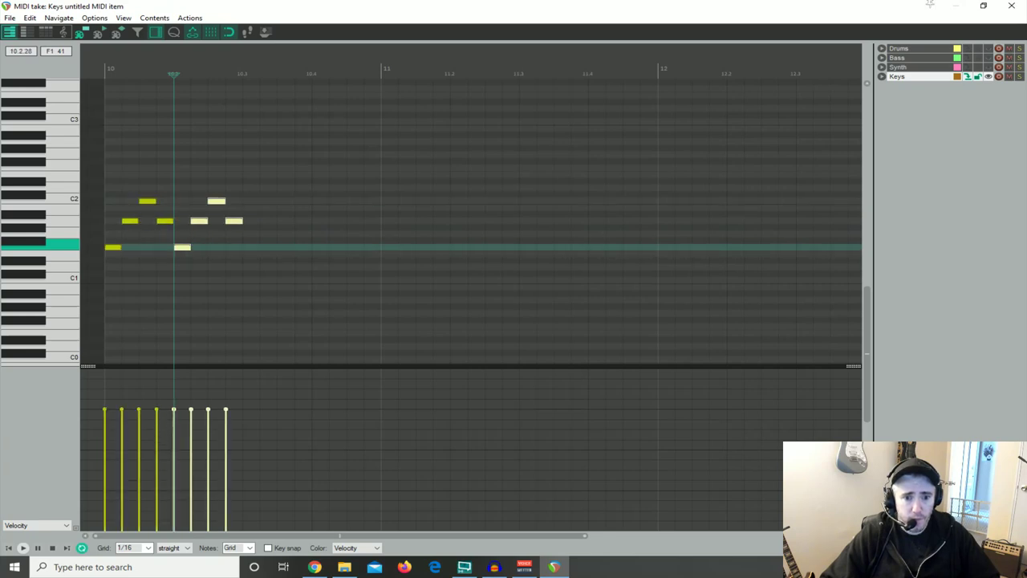
key(ctrl+d)
key(ctrl+d)
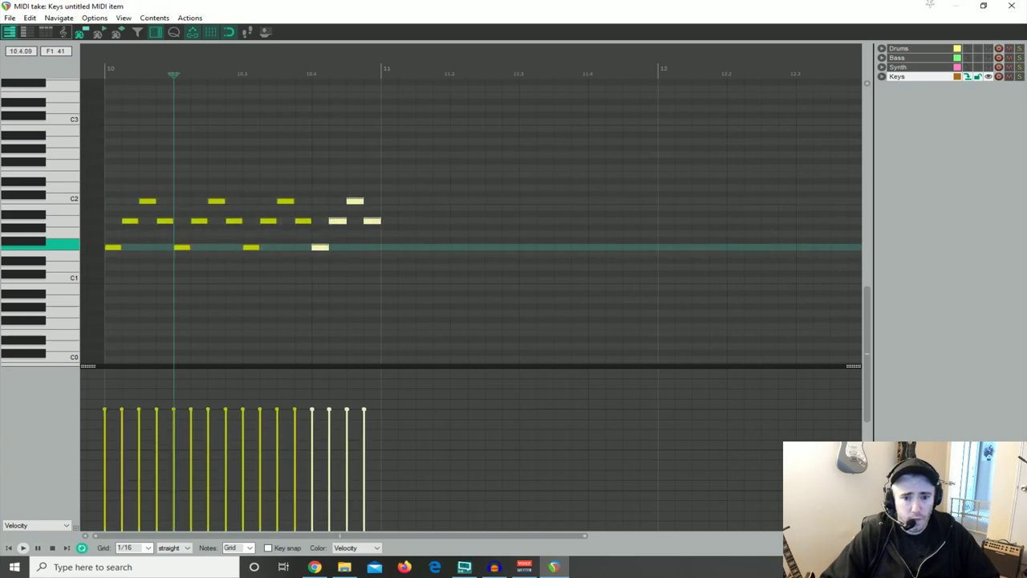
key(Home)
key(space)
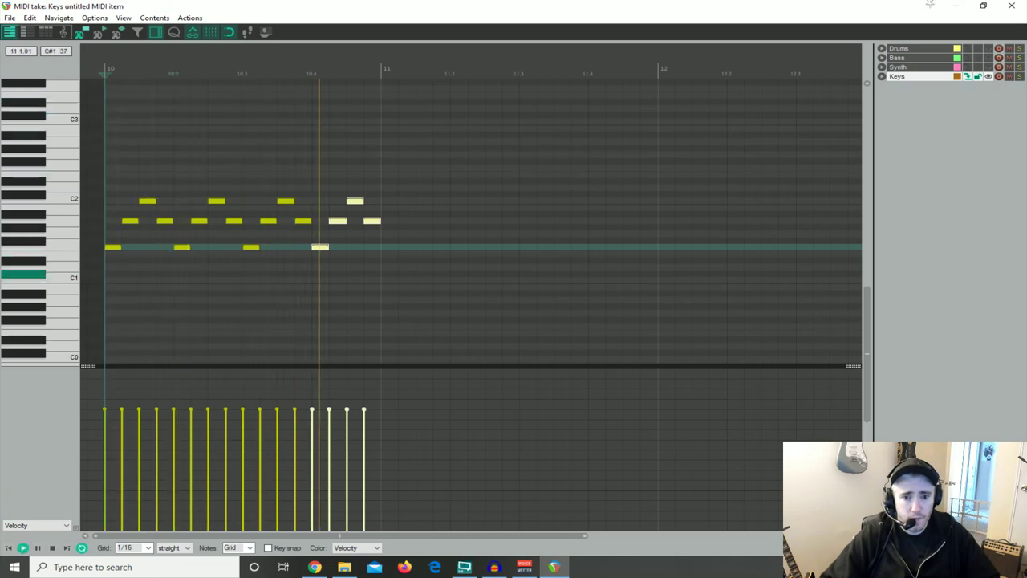
key(space)
Enter consecutive 1/16 notes A1, C2, E2 and C2 from the start of bar 11, and select these four notes
scroll(382, 260, down, 1)
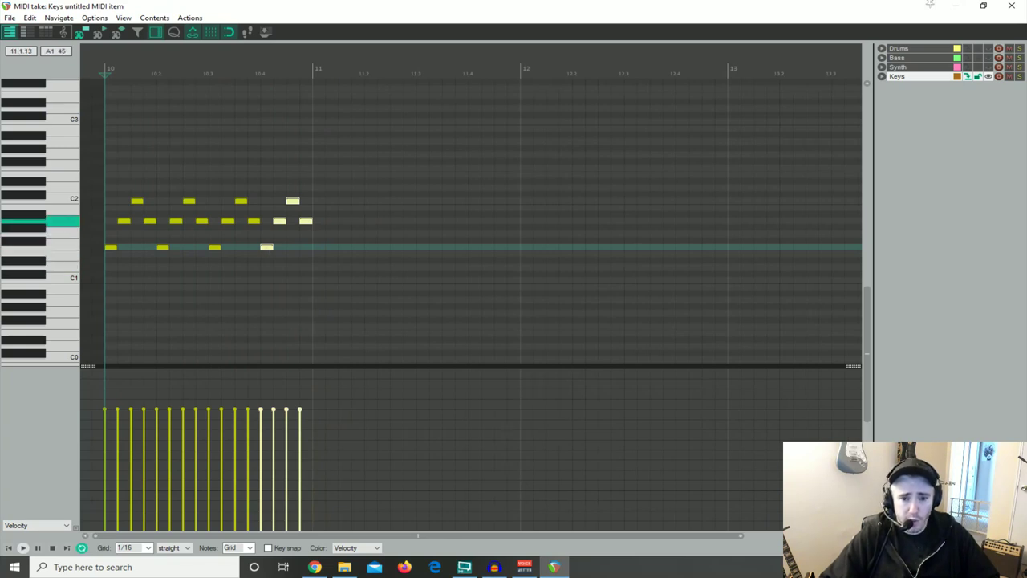
double_click(322, 220)
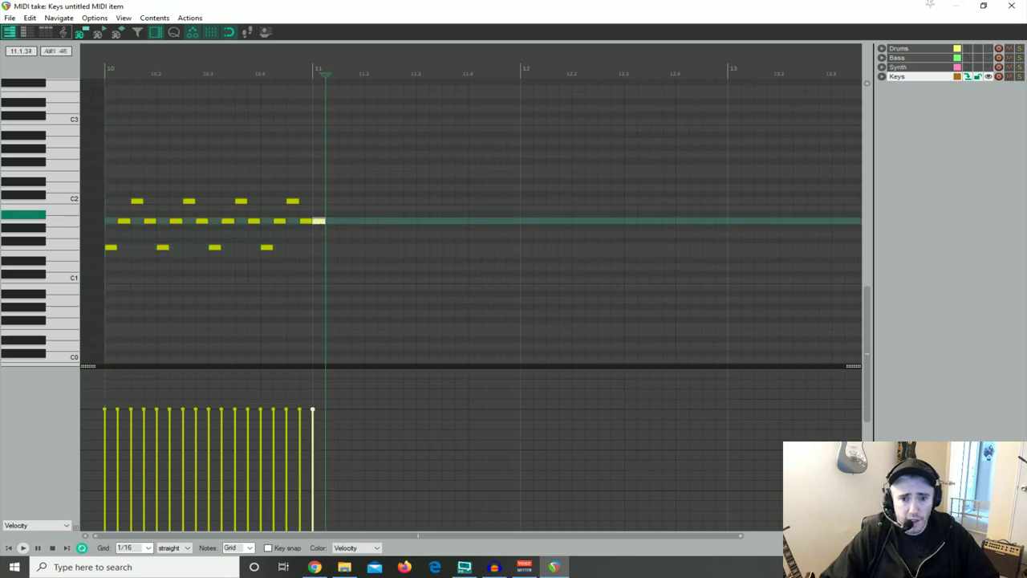
double_click(335, 201)
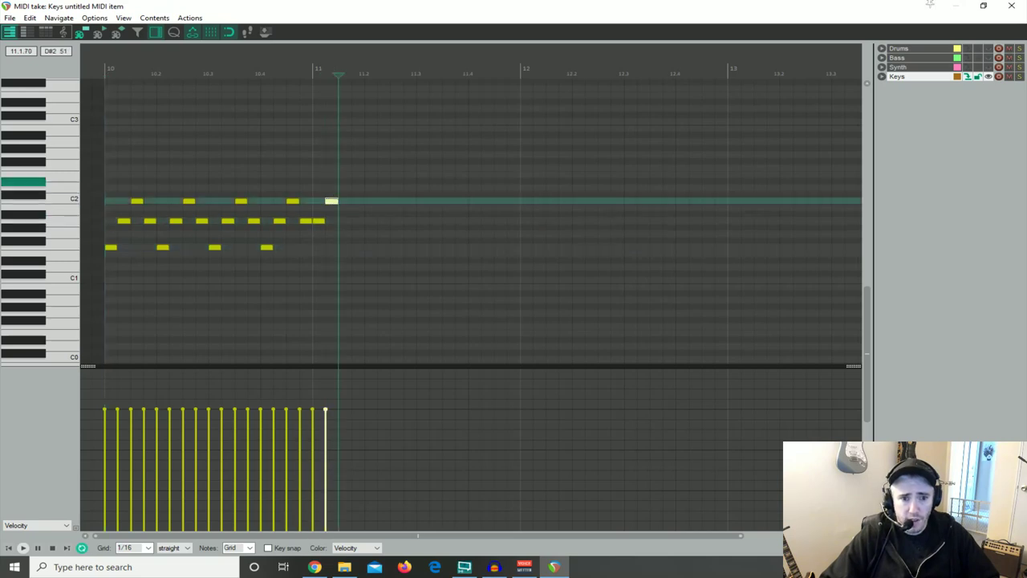
double_click(344, 174)
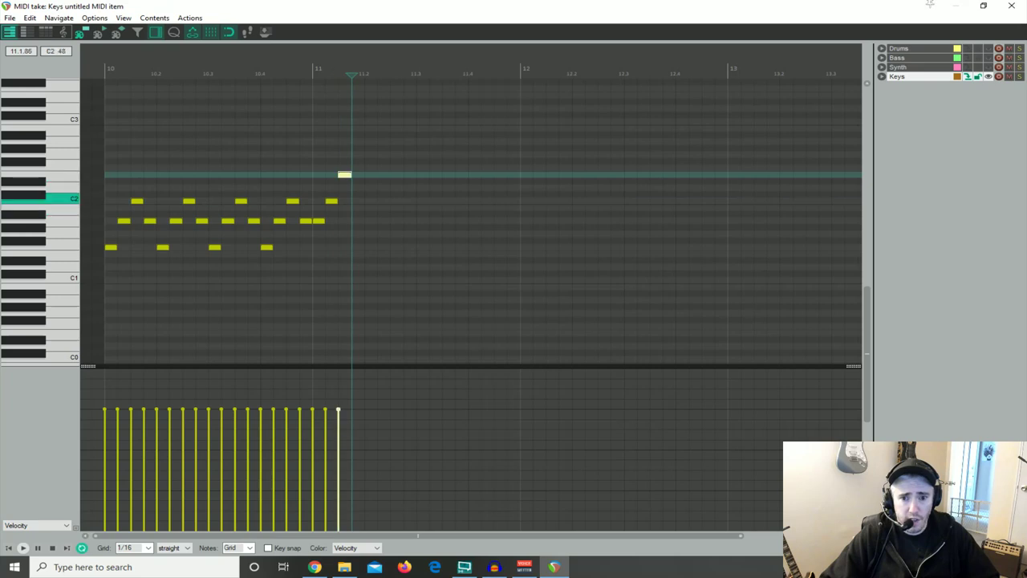
double_click(358, 201)
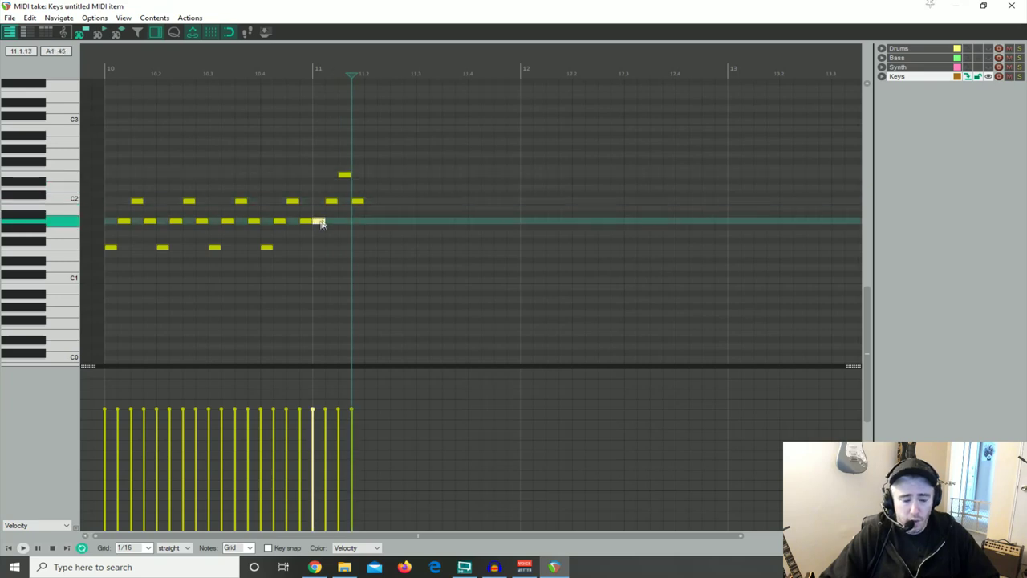
shift+click(359, 202)
shift+click(346, 175)
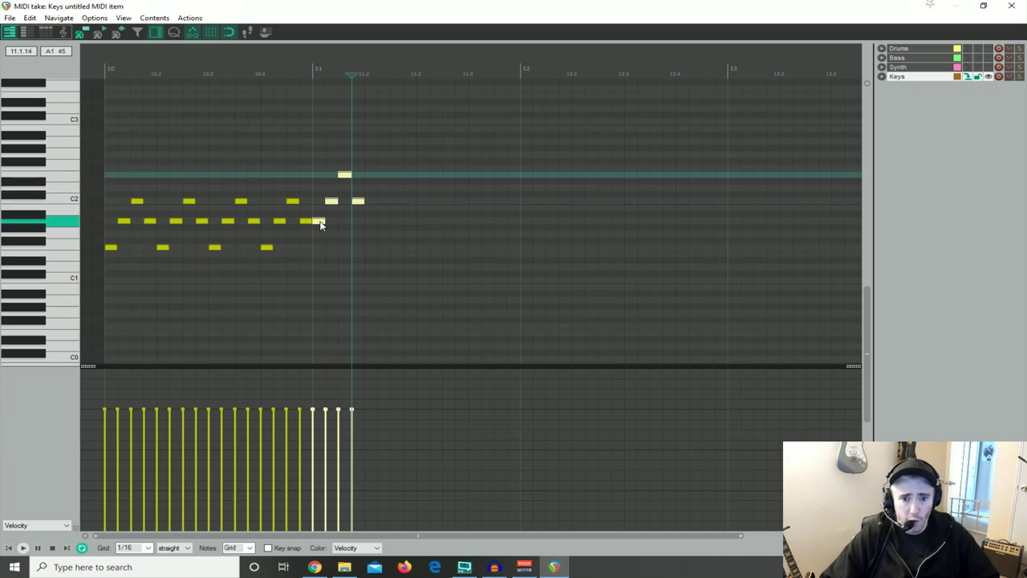
Duplicate the selected four-note A1, C2, E2, C2 pattern three times to fill bar 11
key(ctrl+d)
key(ctrl+d)
key(ctrl+d)
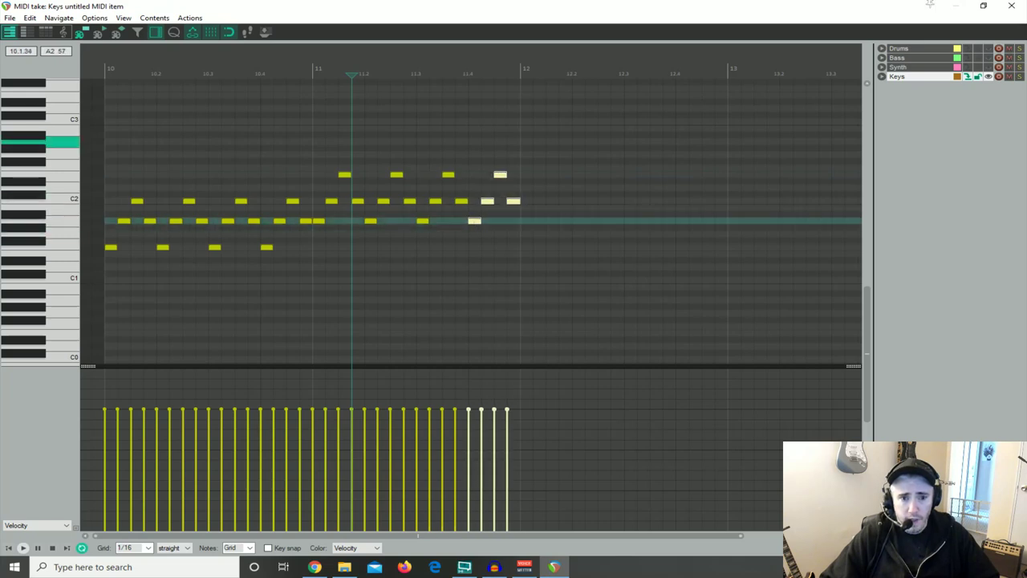
Copy all the notes of bars 10 and 11 to the start of bar 12, and play the item from bar 10
click(111, 248)
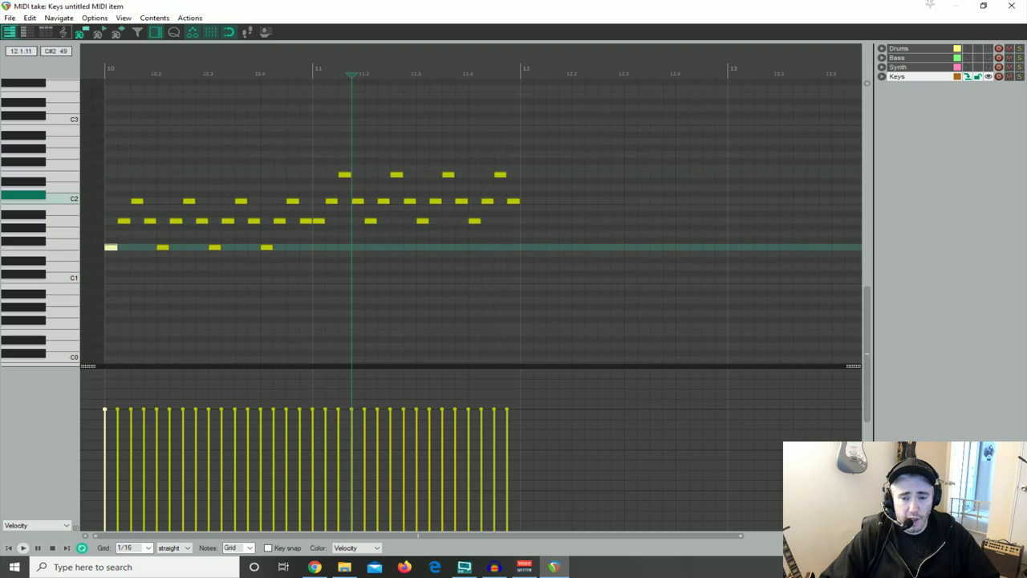
shift+click(514, 202)
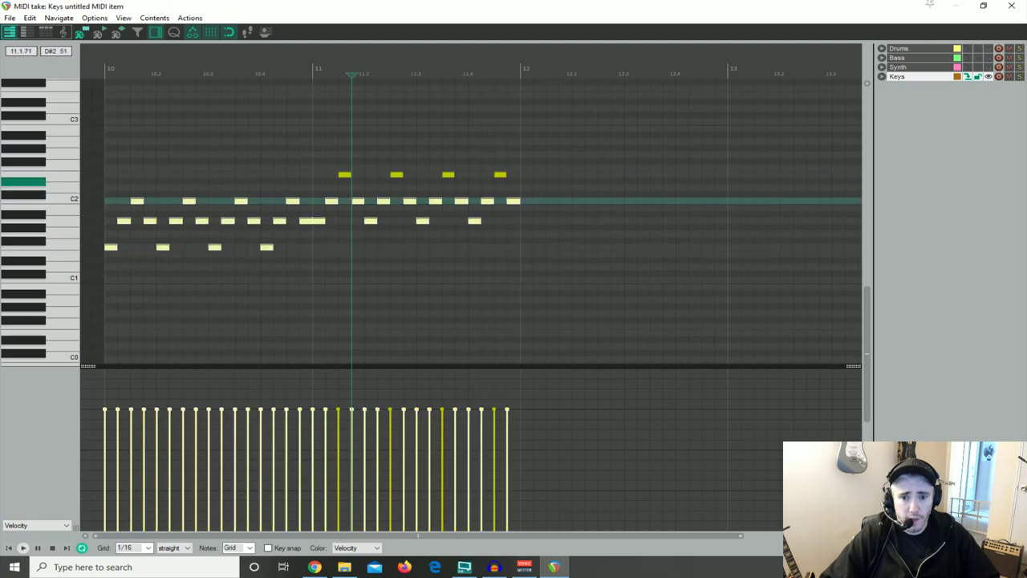
ctrl+click(396, 174)
ctrl+click(448, 174)
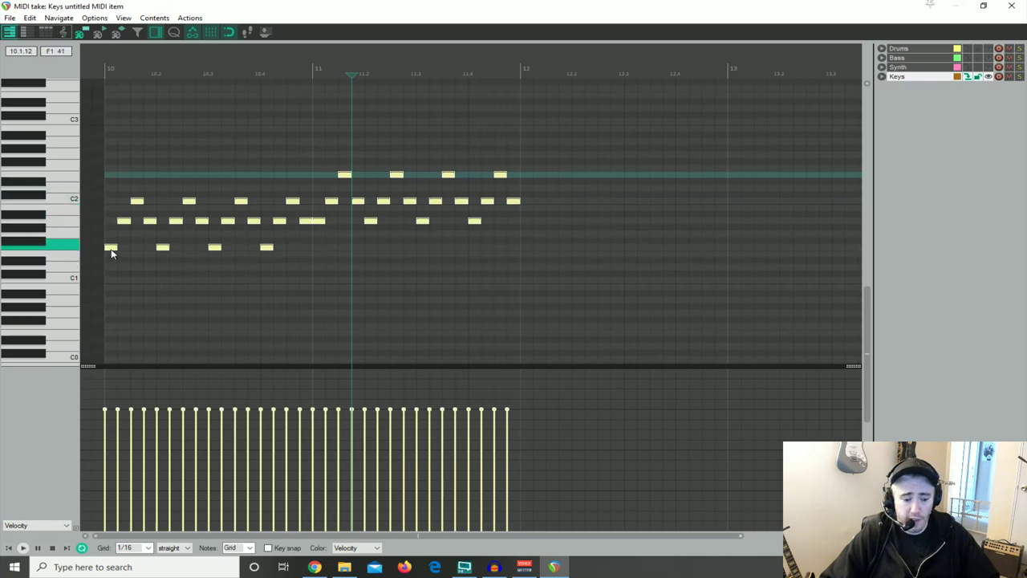
drag(110, 247, 527, 247)
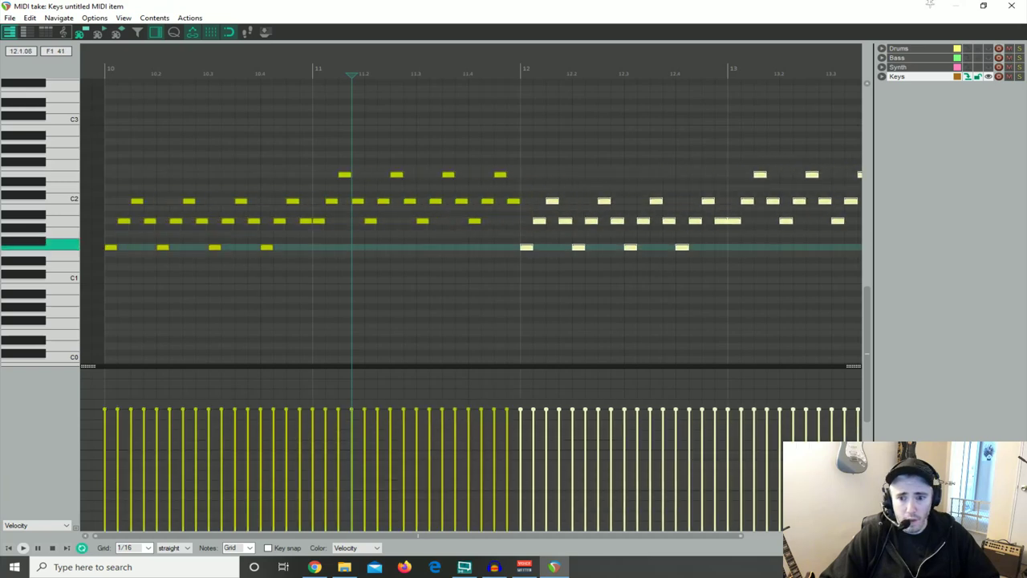
scroll(645, 274, down, 3)
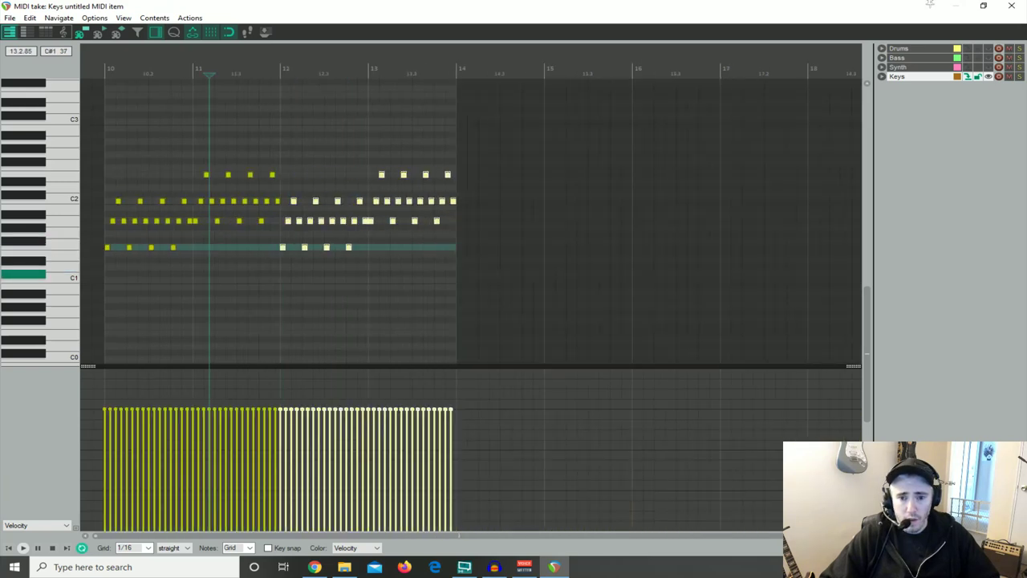
scroll(646, 274, up, 2)
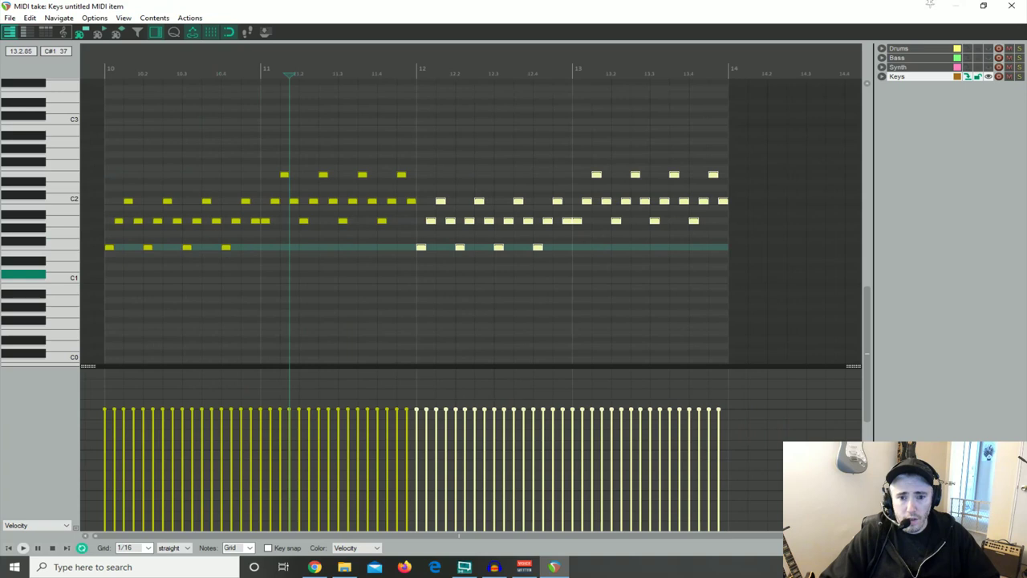
click(106, 75)
key(space)
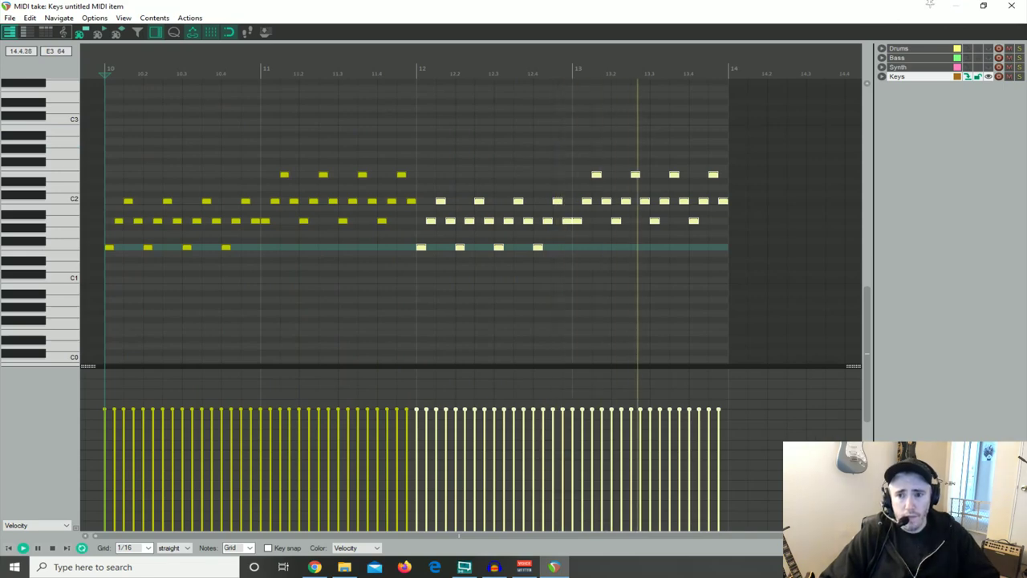
Close the MIDI editor and paste a copy of the Keys item directly after the original, at bar 14
click(1012, 7)
click(620, 268)
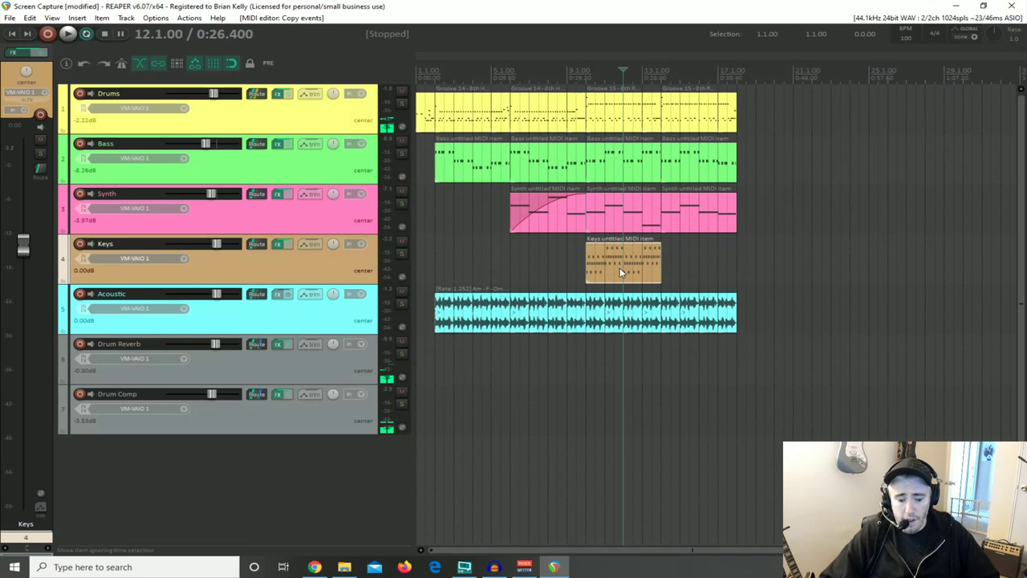
click(664, 266)
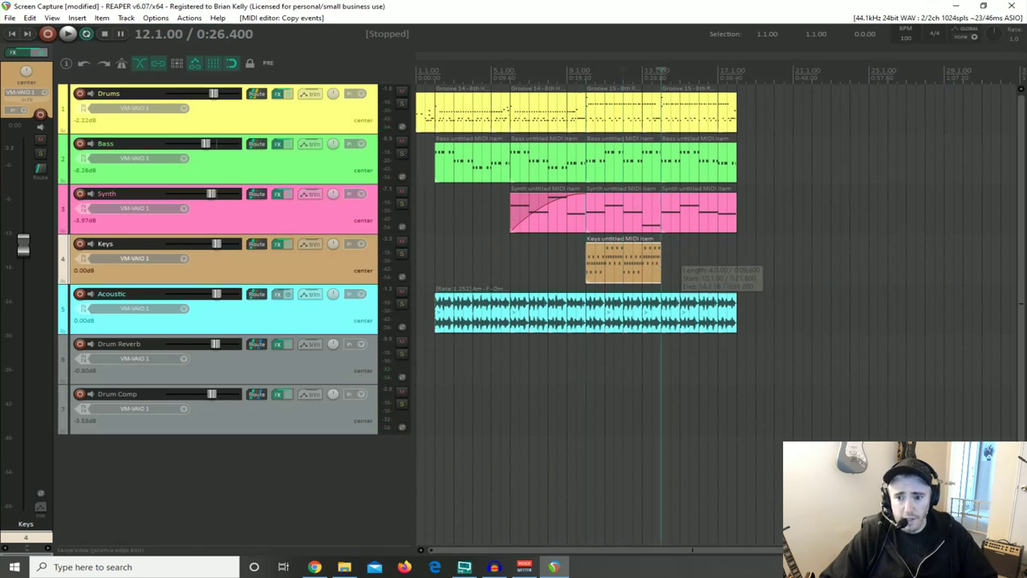
key(ctrl+v)
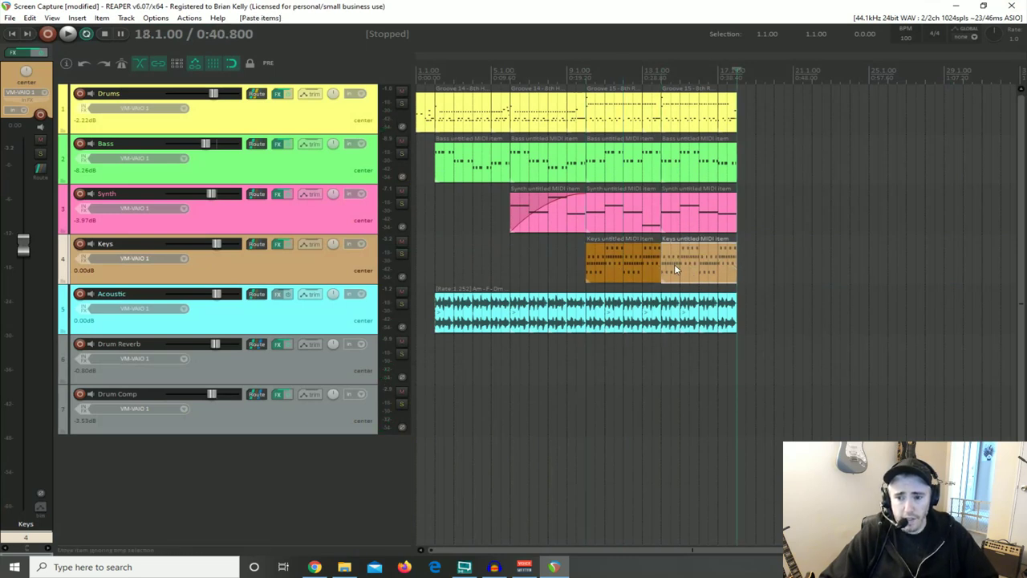
Open the copied Keys item in the MIDI editor and delete all of its notes in bar 17
double_click(674, 264)
click(576, 223)
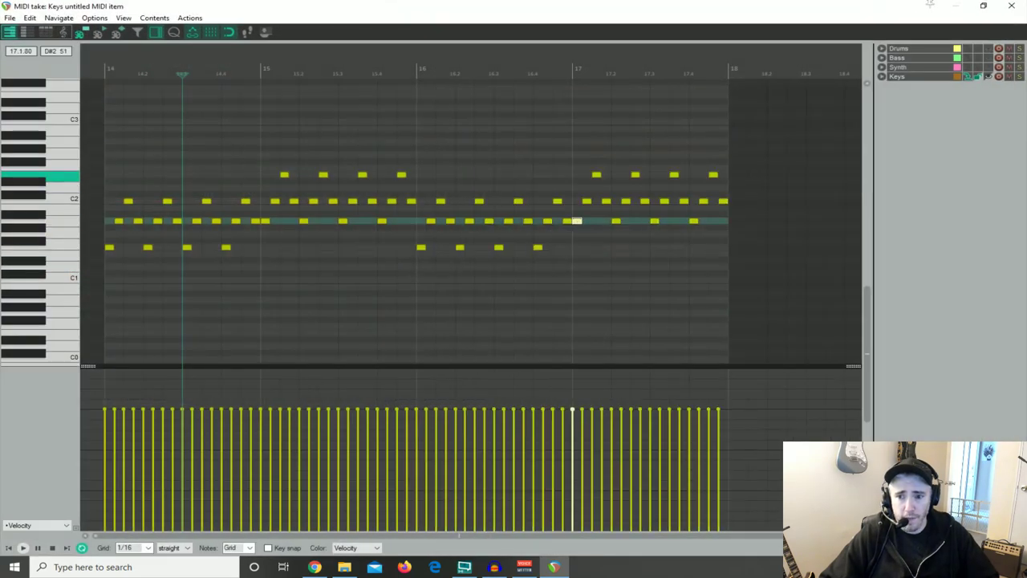
shift+click(725, 204)
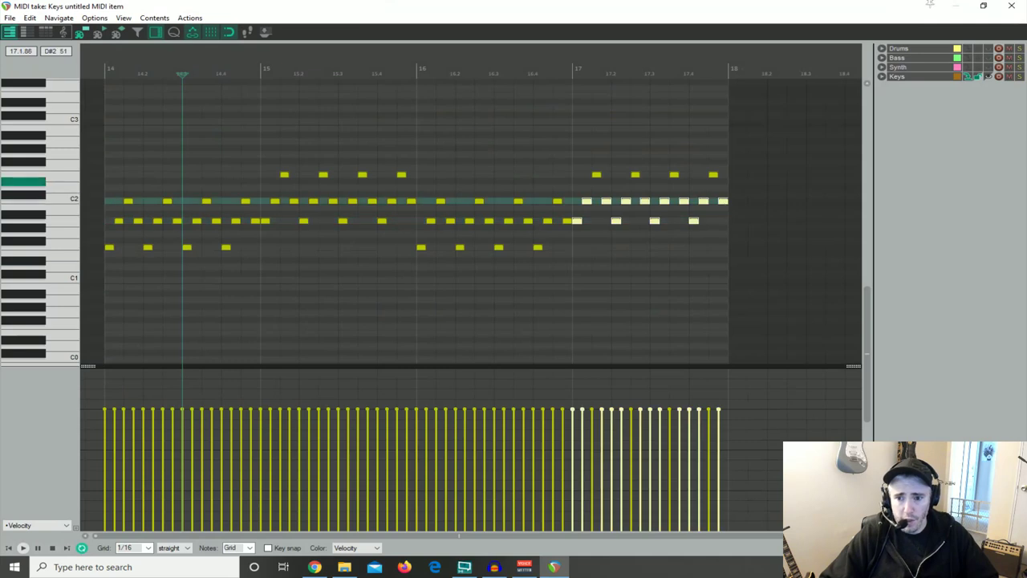
ctrl+click(596, 174)
ctrl+click(635, 174)
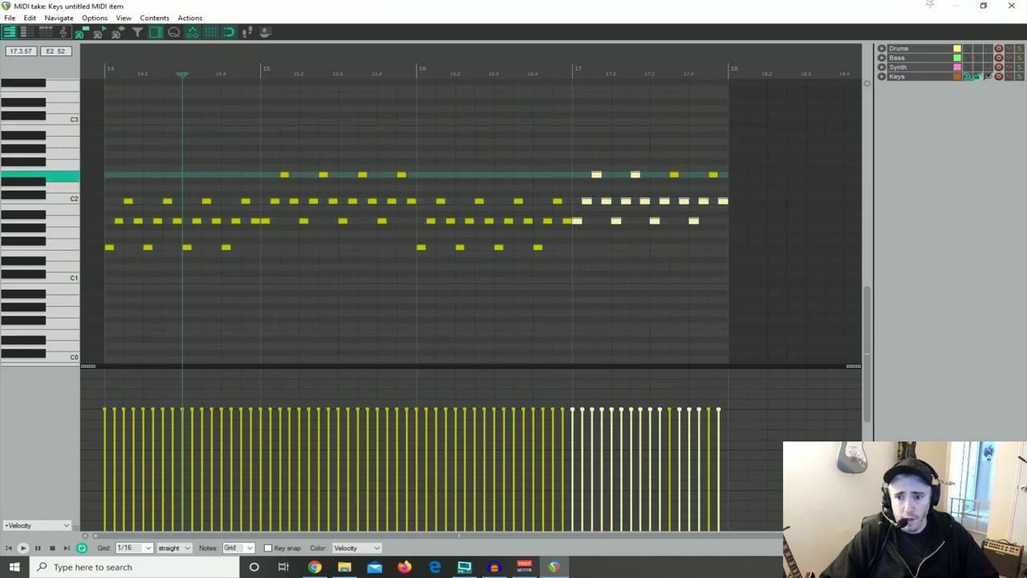
key(Delete)
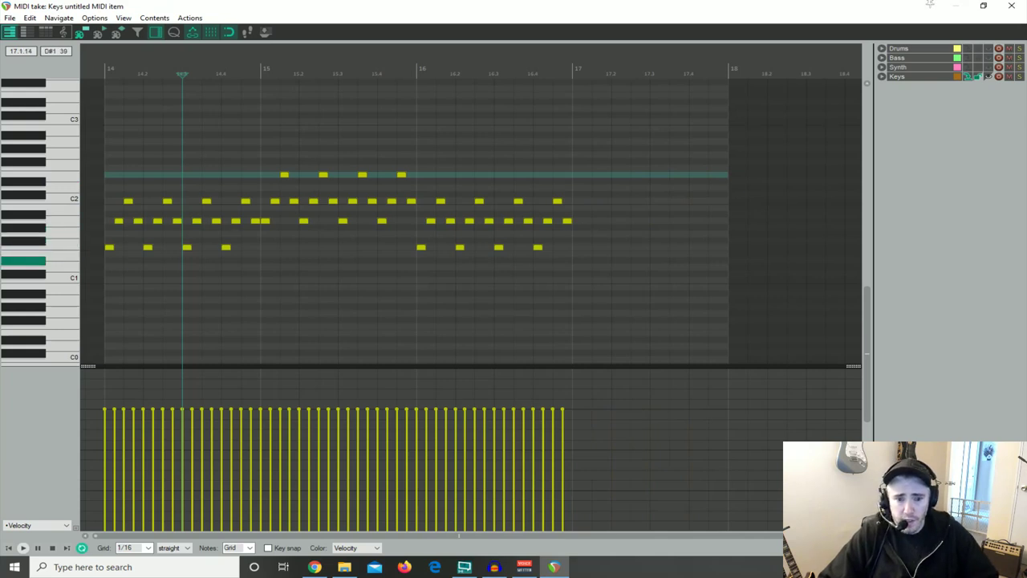
Enter consecutive 1/16 notes E1, G#1, B1 and G#1 from the start of bar 17
scroll(579, 256, up, 2)
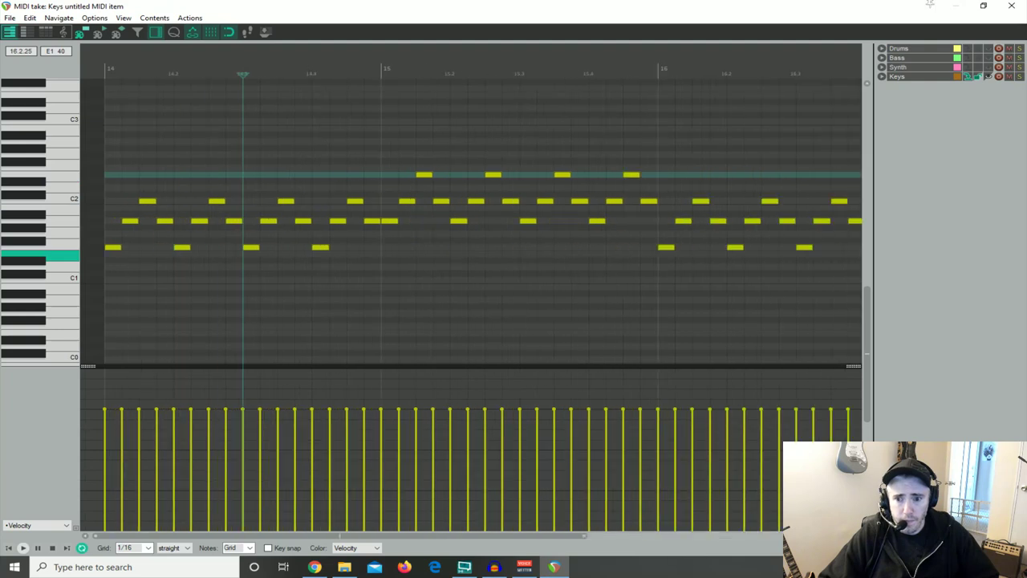
scroll(657, 261, down, 1)
click(726, 261)
scroll(726, 260, up, 3)
scroll(726, 260, down, 4)
scroll(726, 260, up, 2)
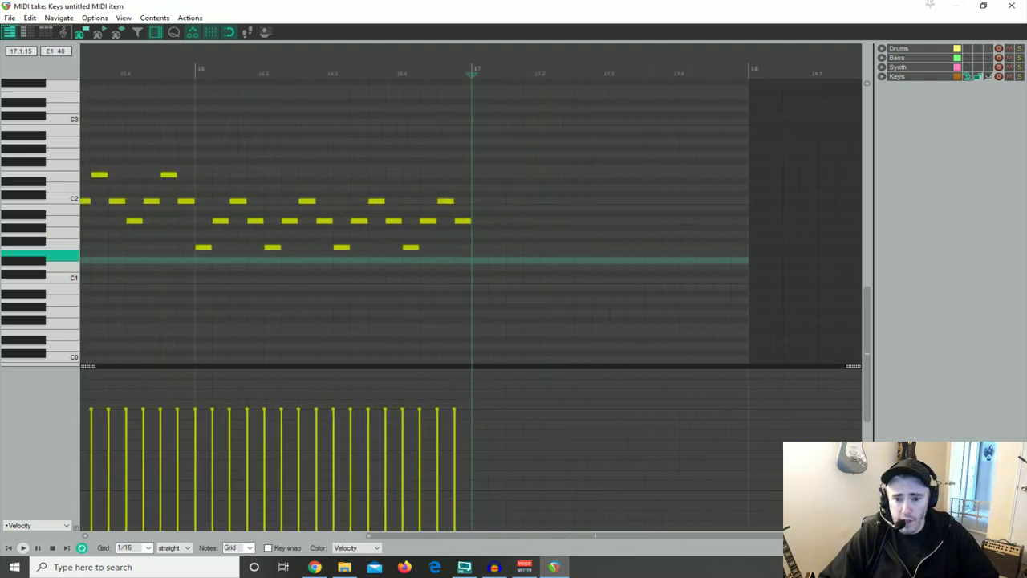
click(480, 255)
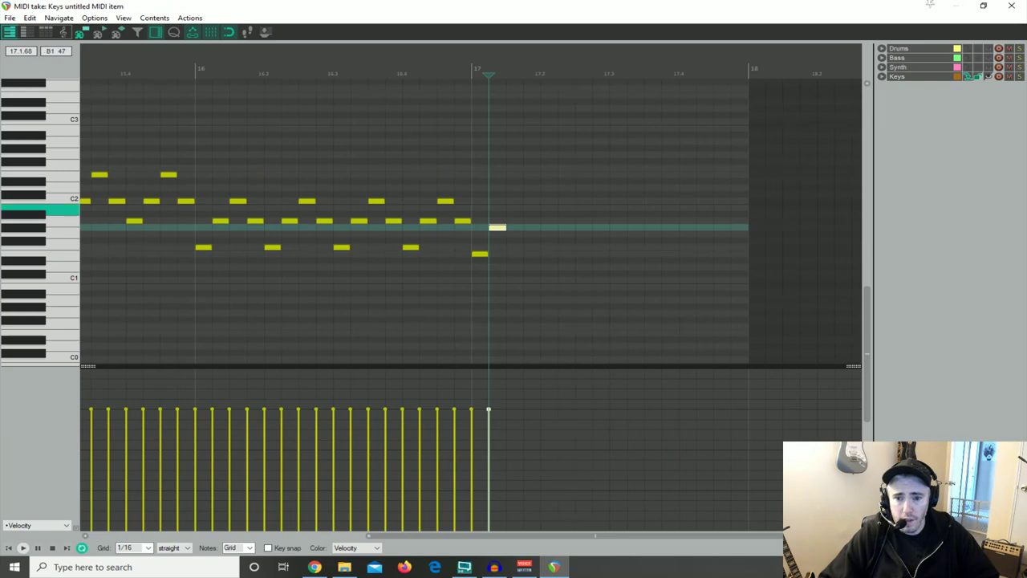
double_click(519, 208)
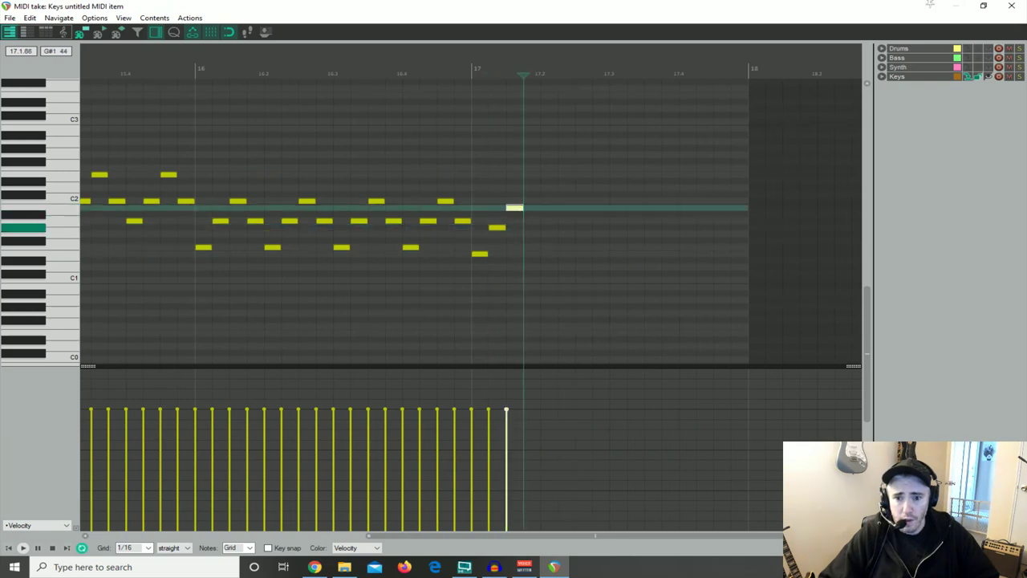
click(535, 228)
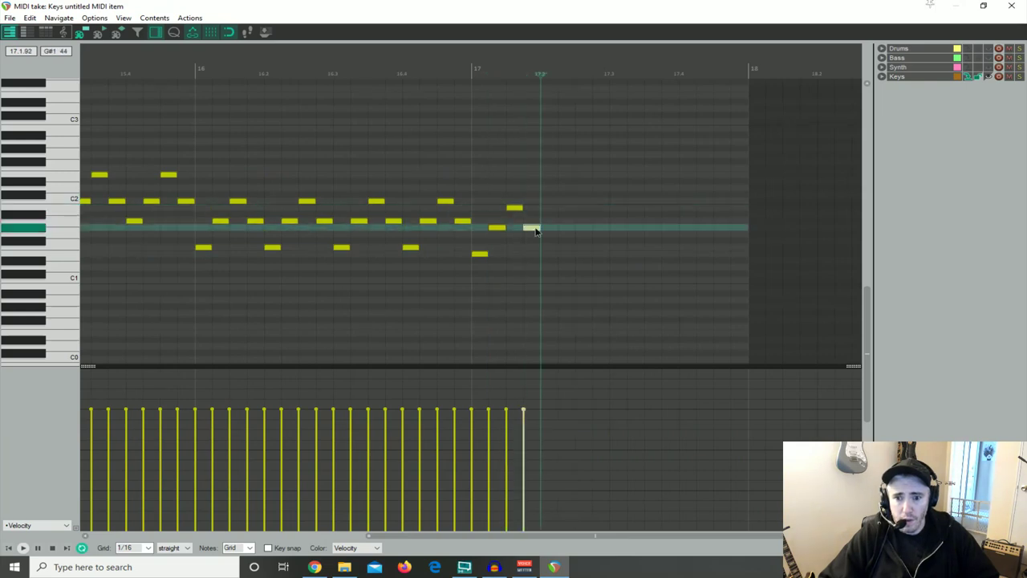
double_click(532, 228)
Duplicate the four-note E1, G#1, B1, G#1 pattern three times to fill bar 17, and play the transition from bar 16 before closing the editor
click(481, 255)
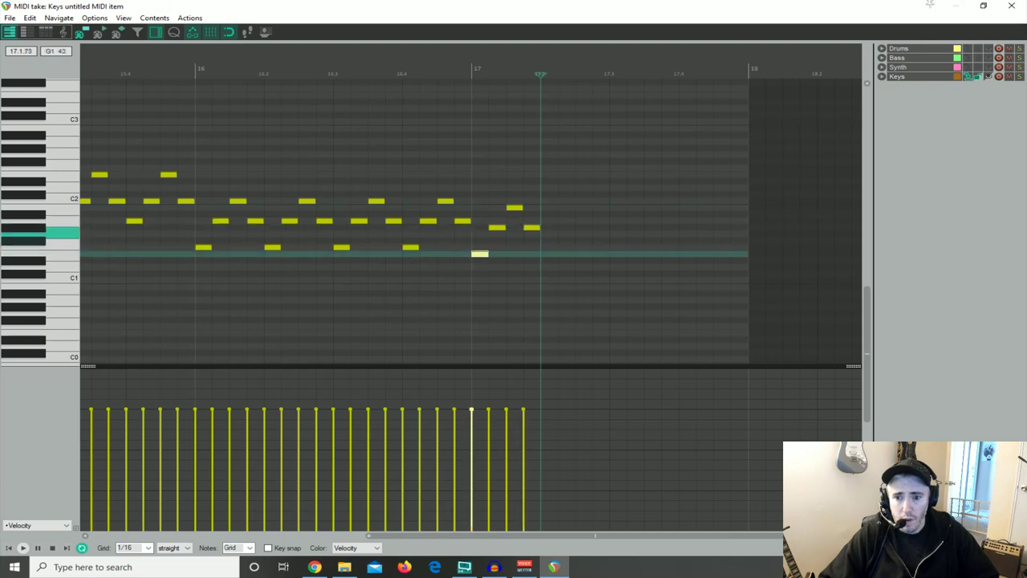
shift+click(535, 228)
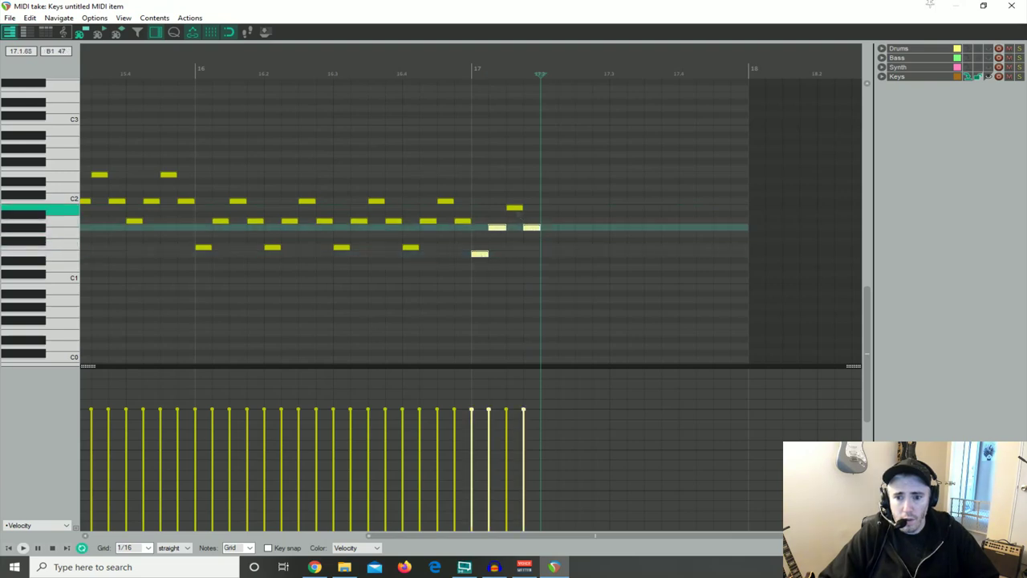
shift+click(516, 209)
drag(482, 257, 548, 255)
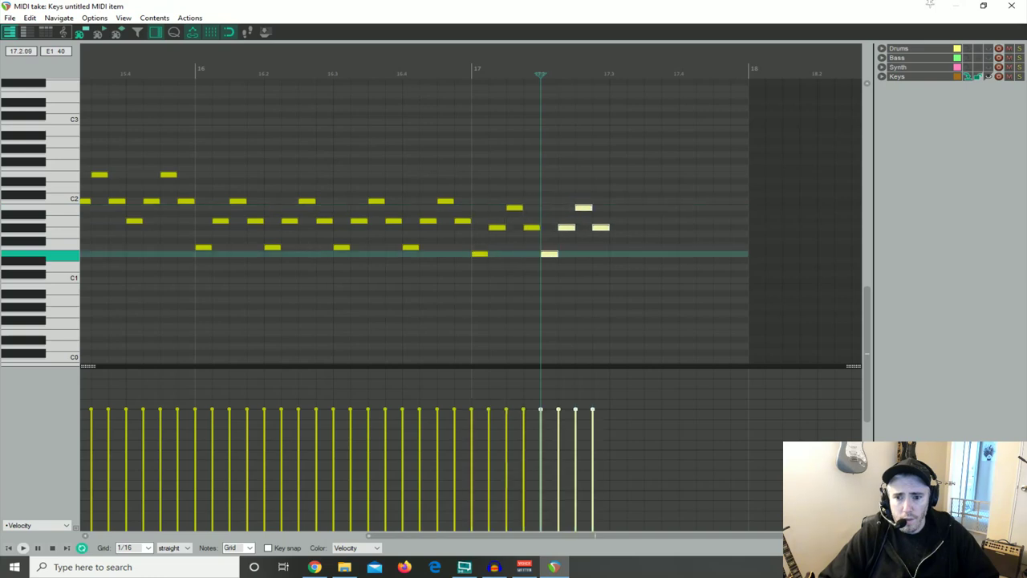
key(ctrl+d)
drag(619, 258, 689, 256)
click(414, 274)
key(space)
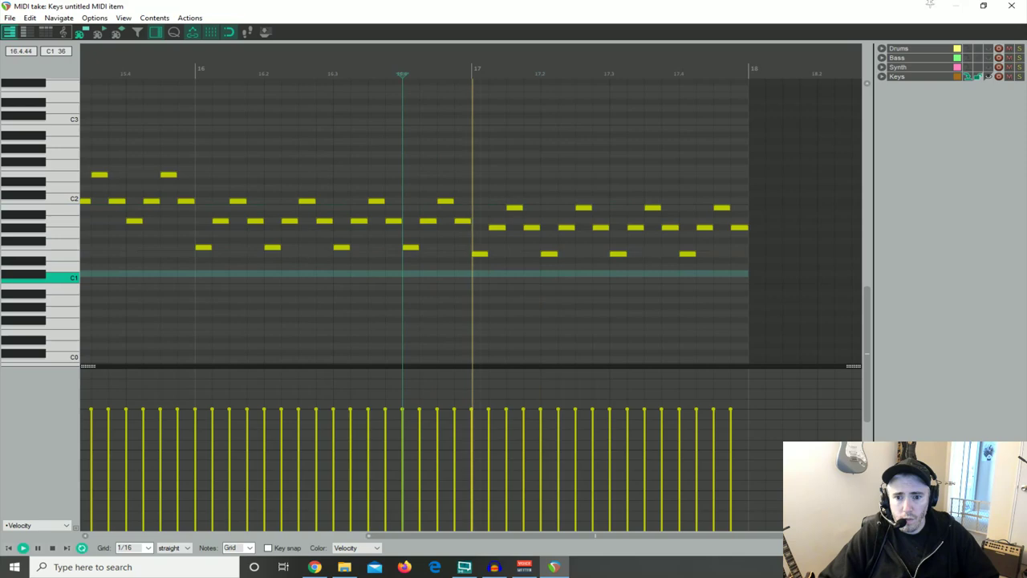
key(space)
click(1014, 8)
With the time range from bar 2 to bar 18 selected, play the song from its start and lower the Keys track volume to -5.33 dB
drag(435, 367, 728, 368)
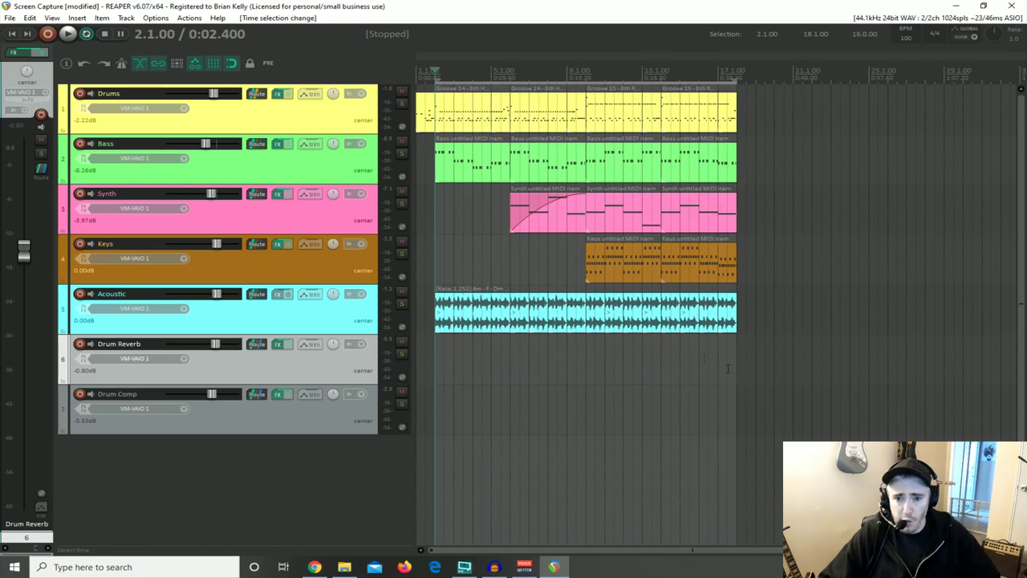
click(12, 33)
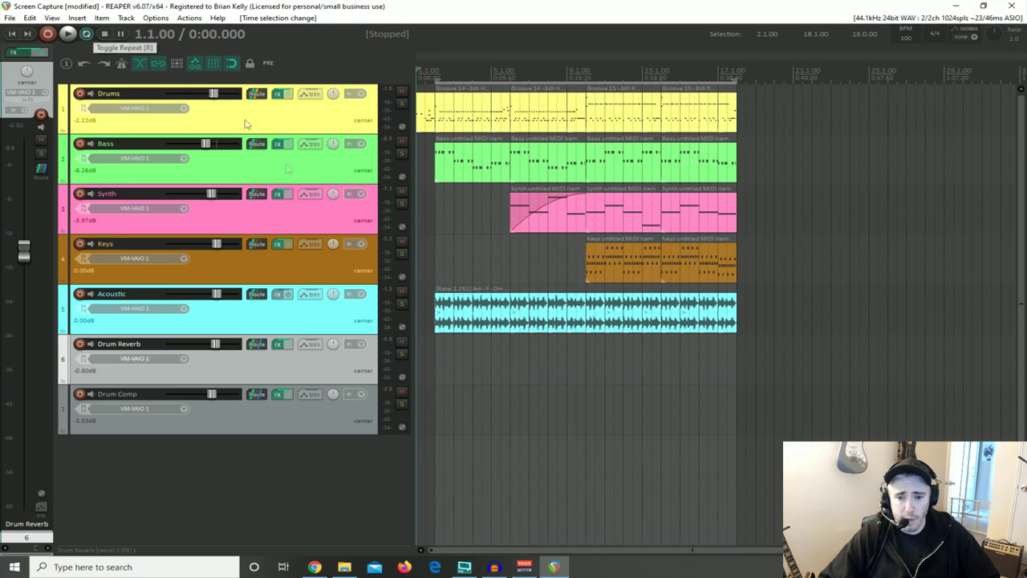
key(space)
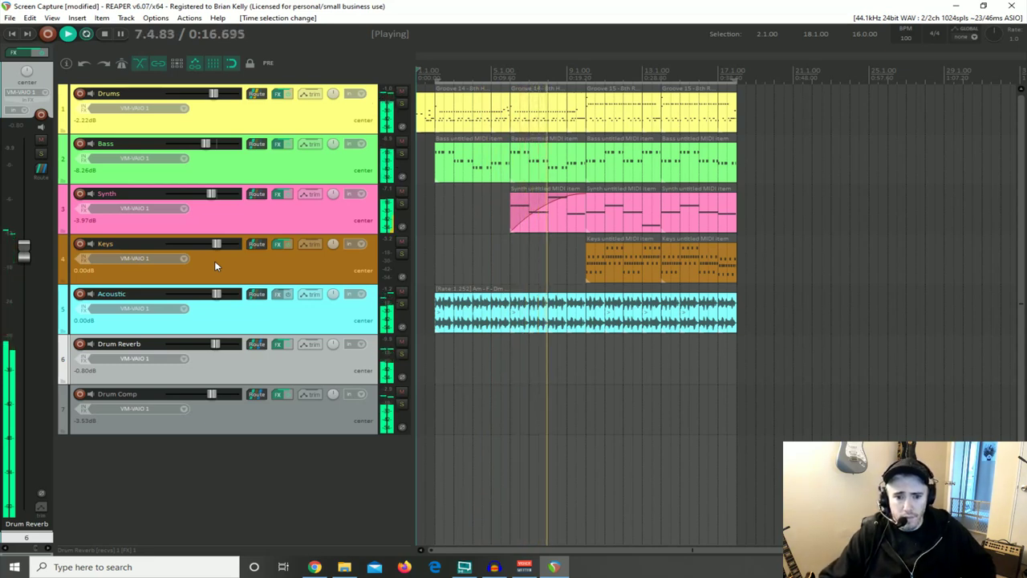
drag(215, 249, 208, 248)
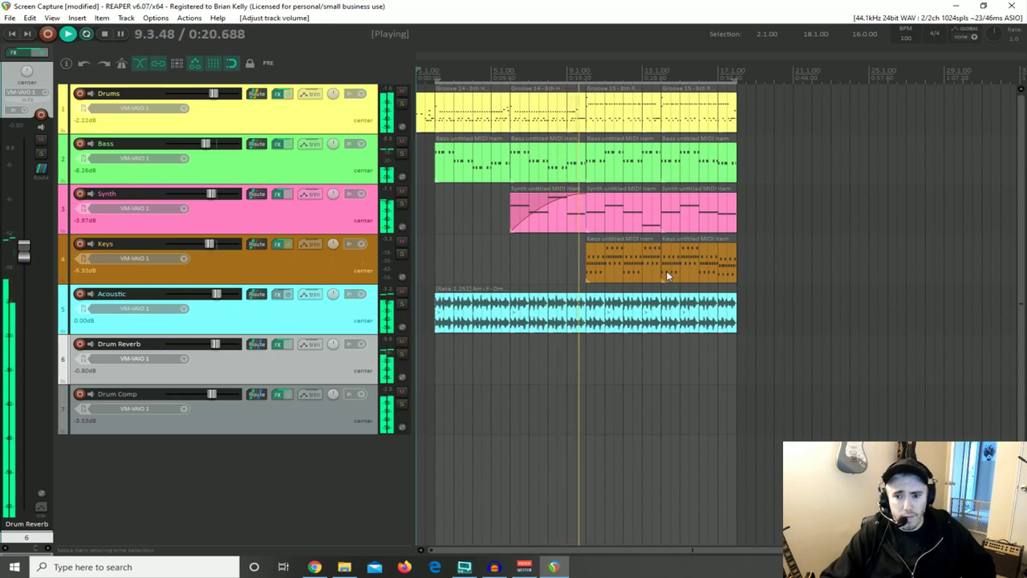
scroll(666, 271, up, 2)
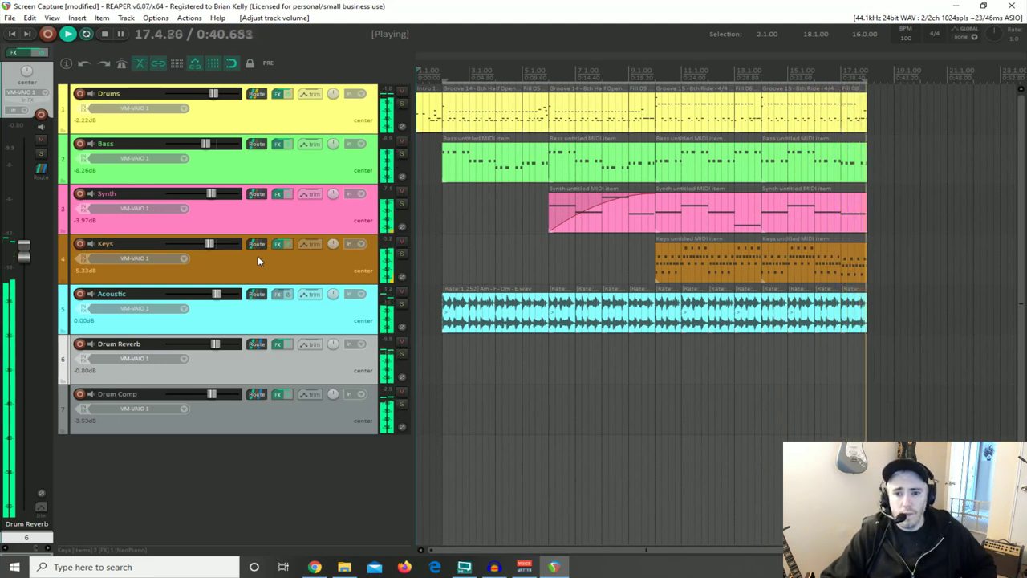
key(space)
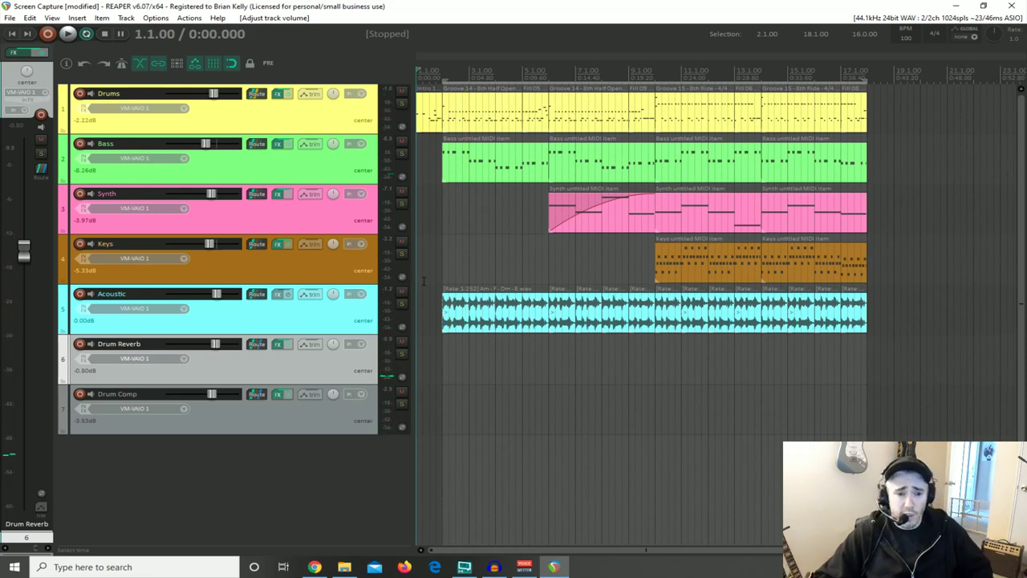